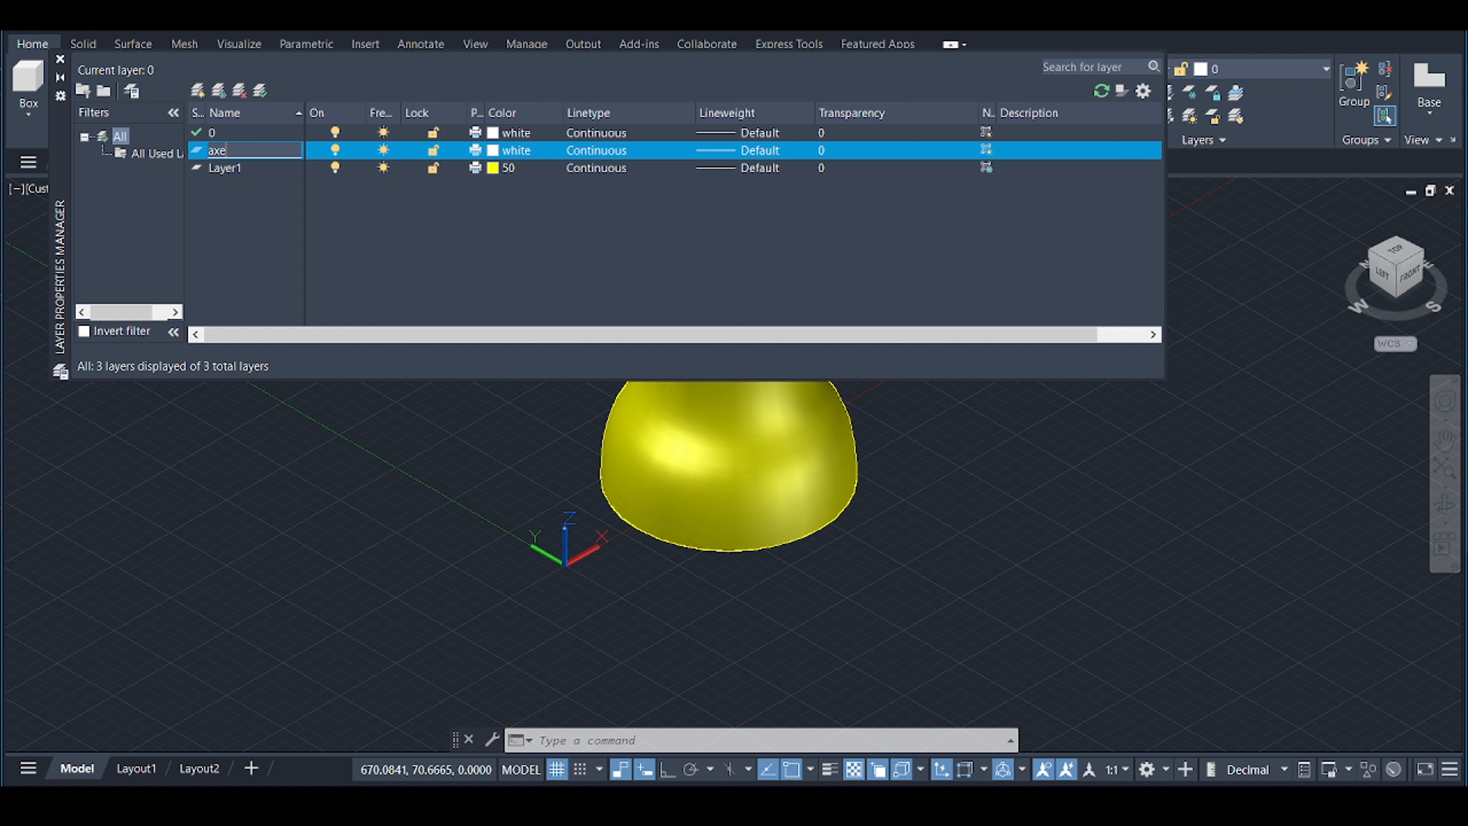
Name the new layer axe and set its color to index 10 (red).
key("Return")
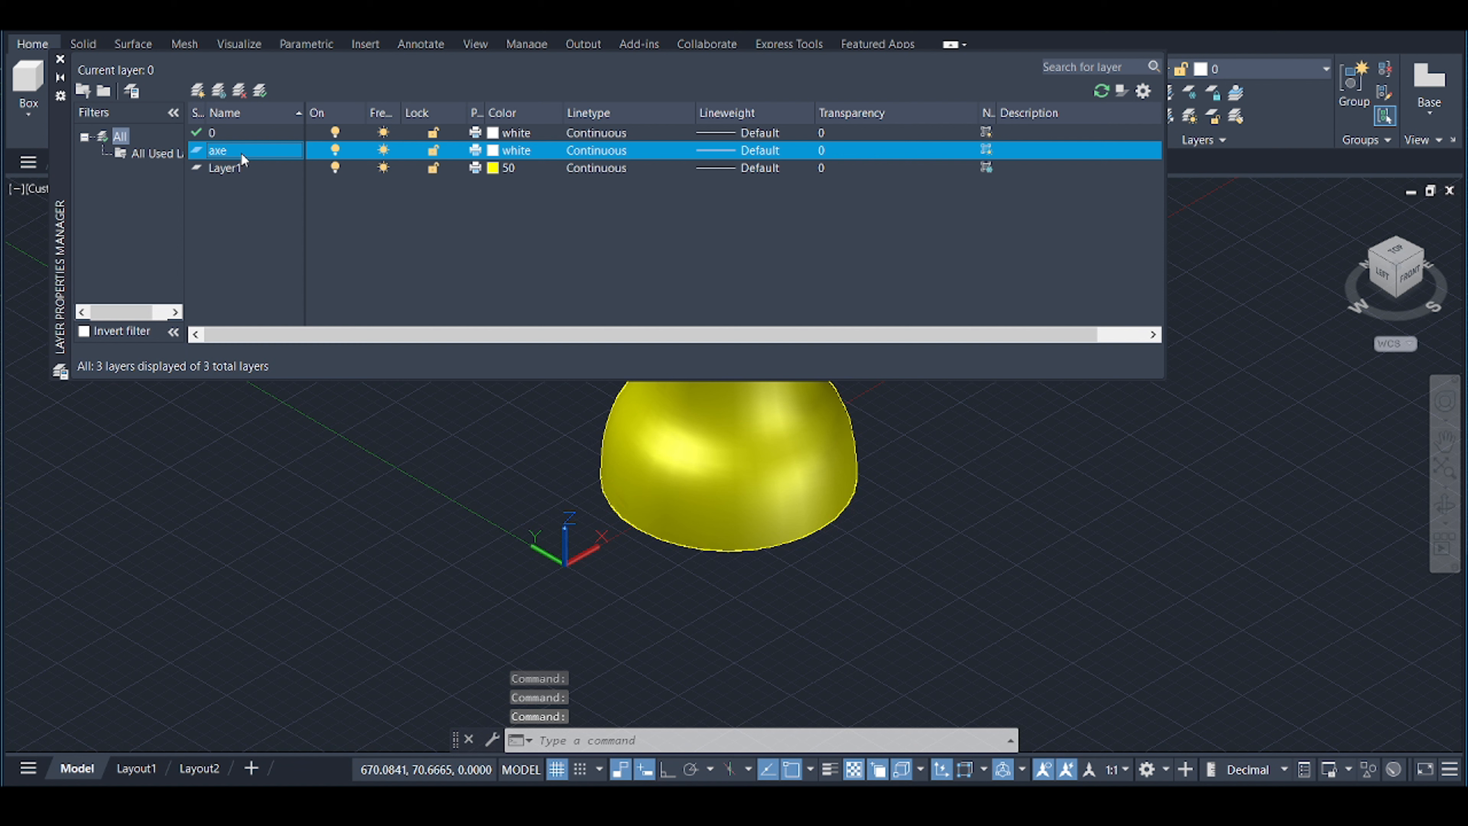
left_click(495, 151)
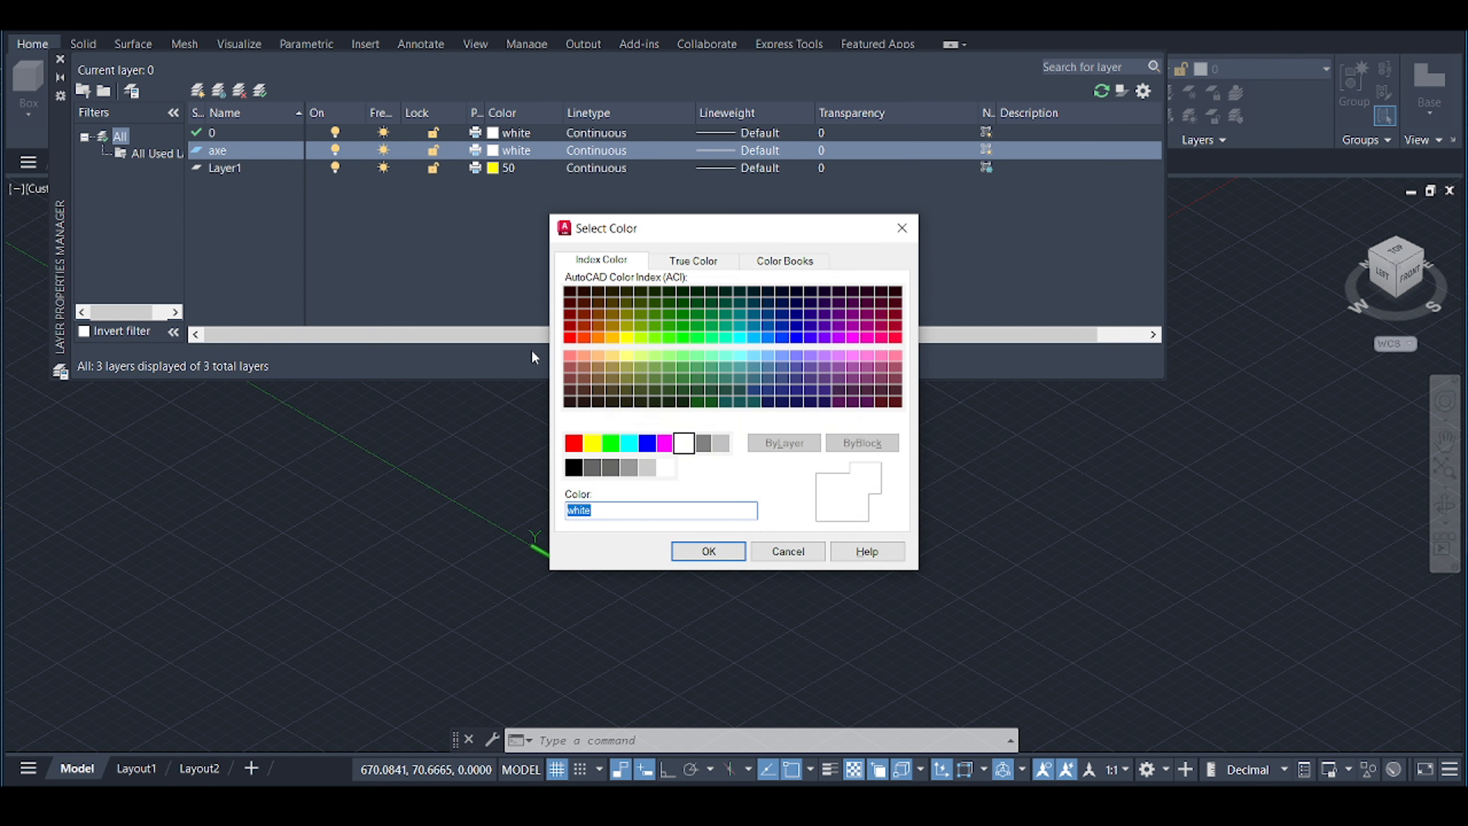
left_click(570, 337)
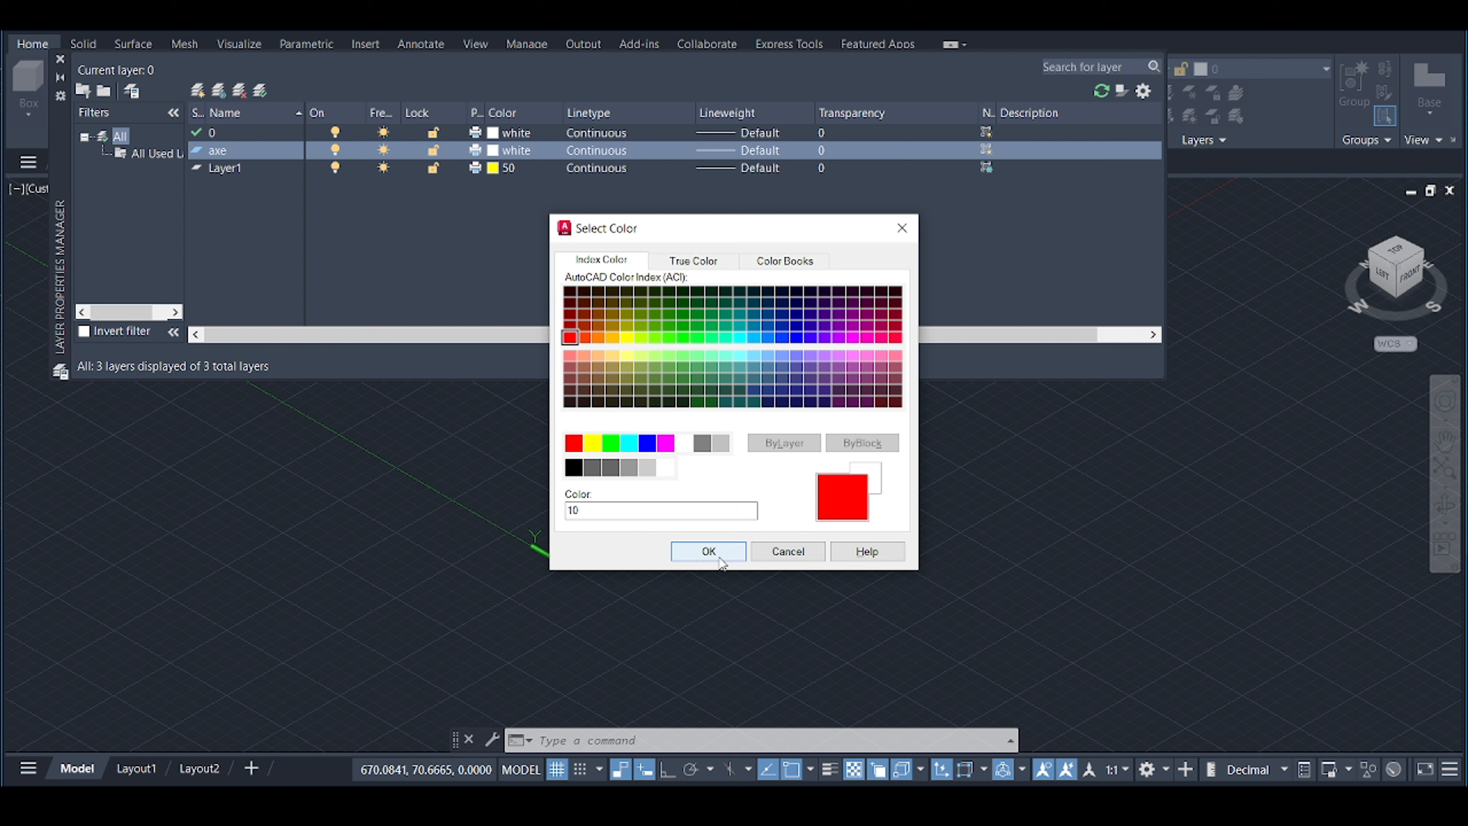
left_click(709, 551)
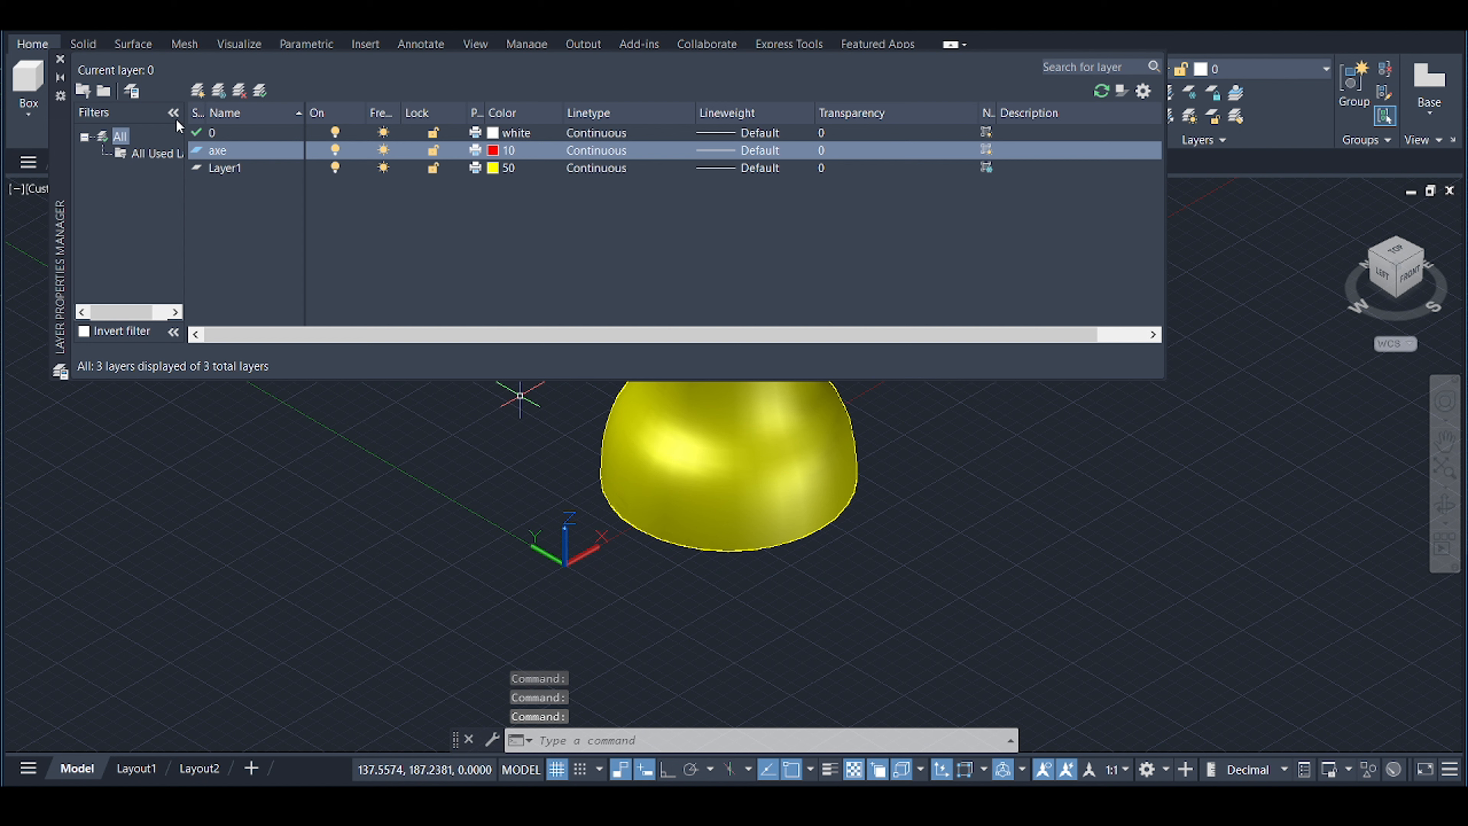
Create another layer named cote.
left_click(196, 88)
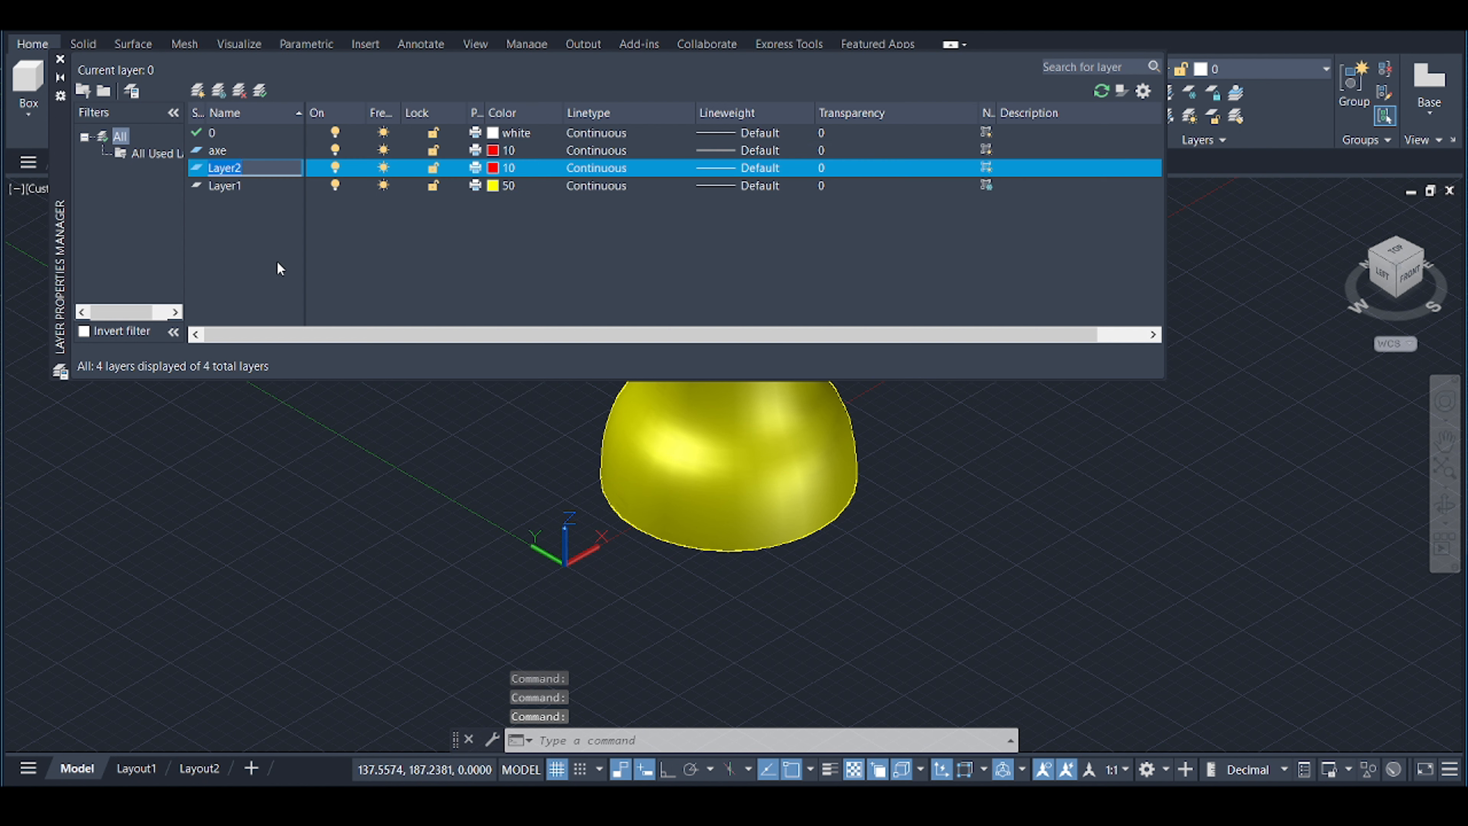
type("cote")
key("Return")
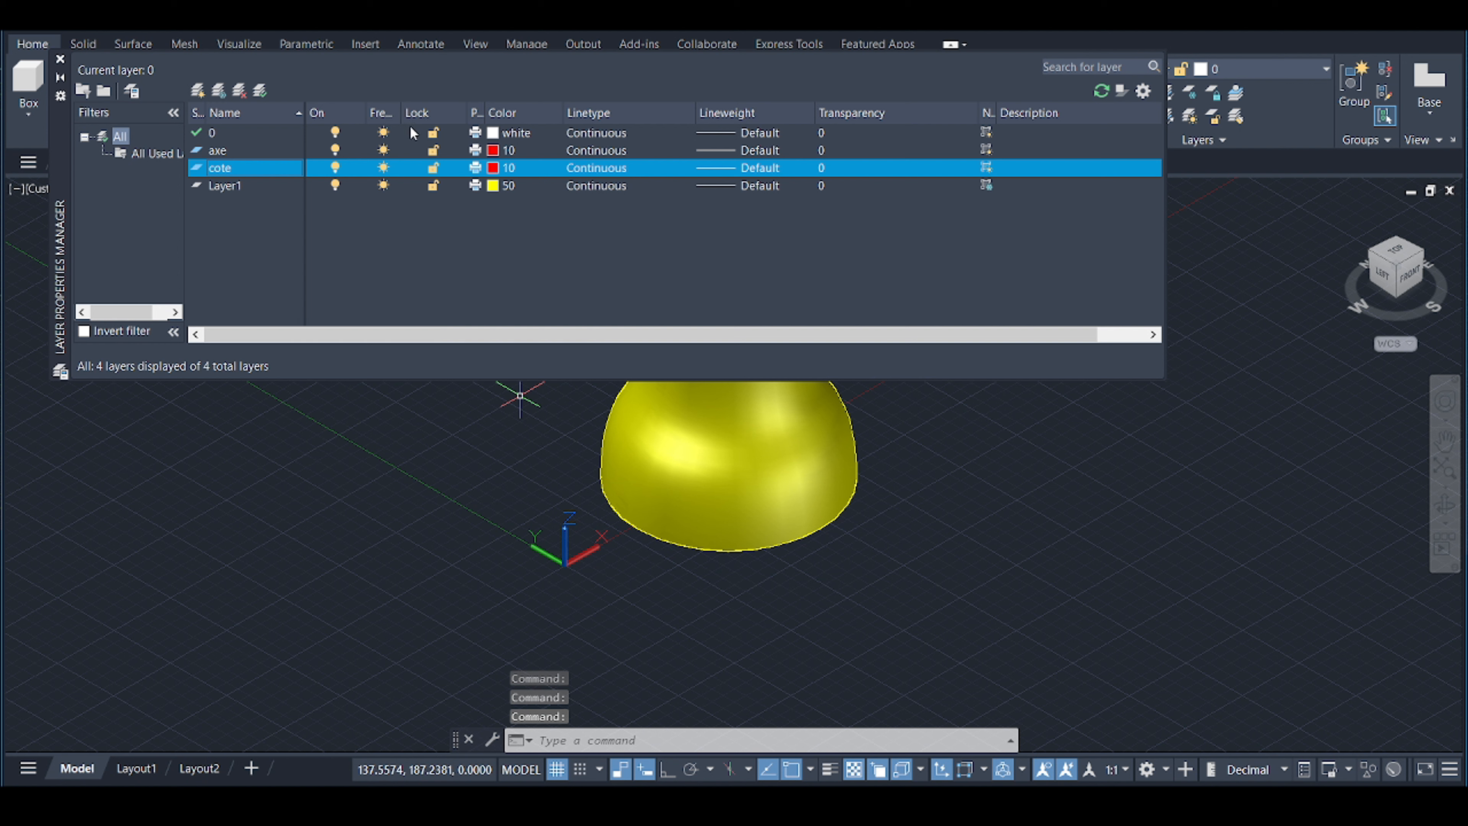
left_click(494, 168)
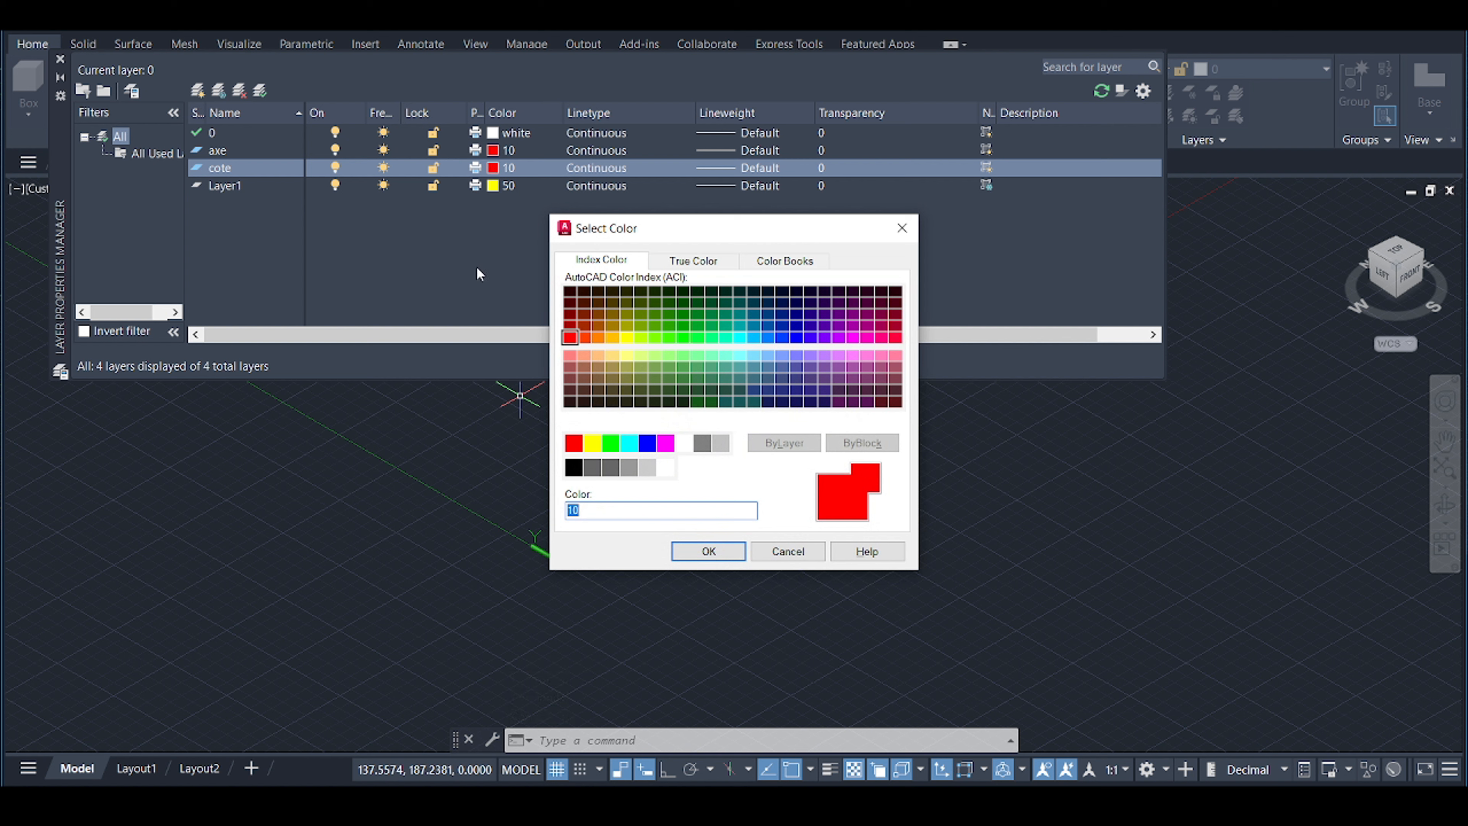
left_click(901, 229)
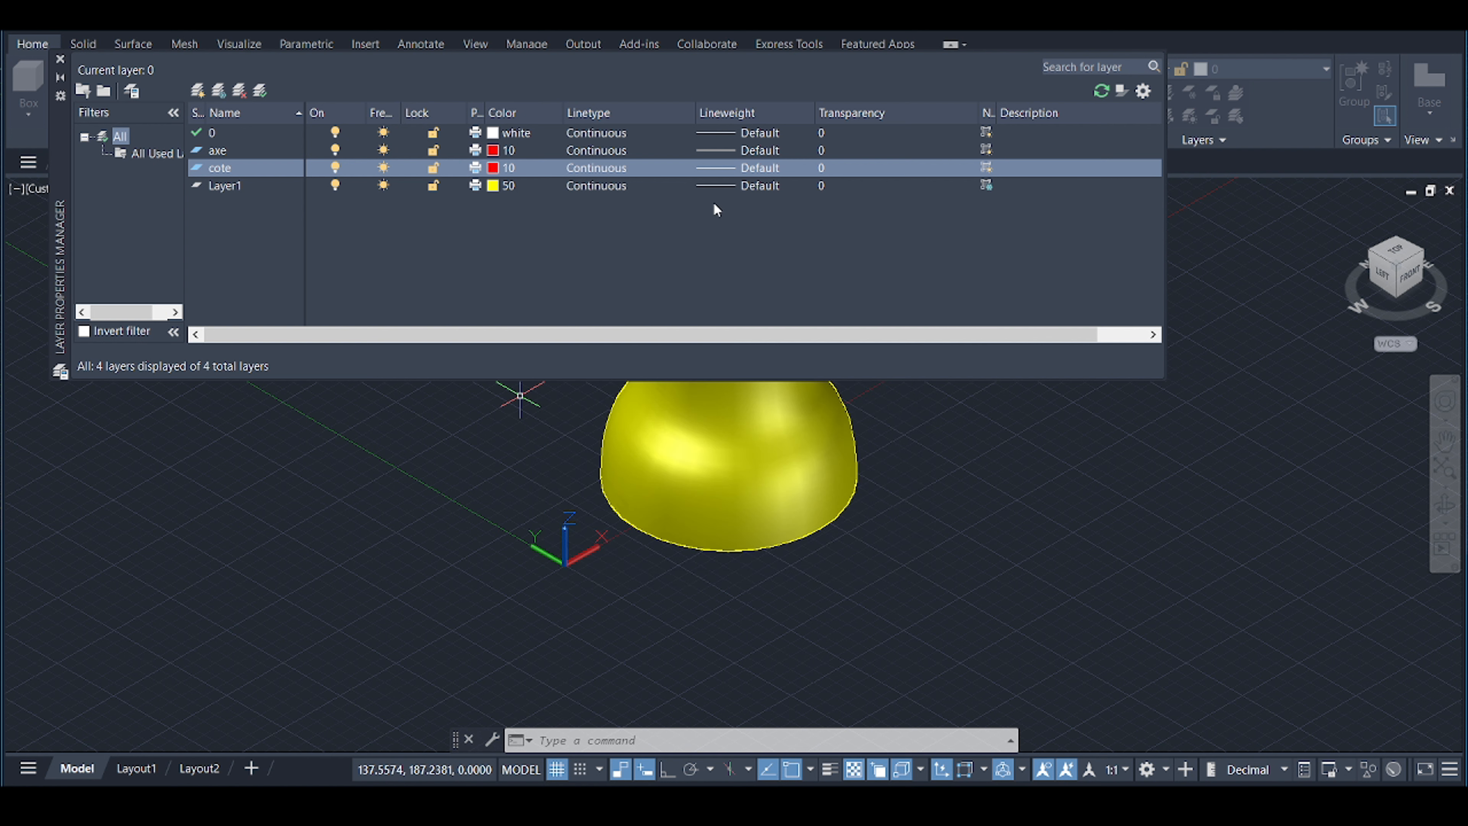
left_click(759, 172)
left_click(850, 238)
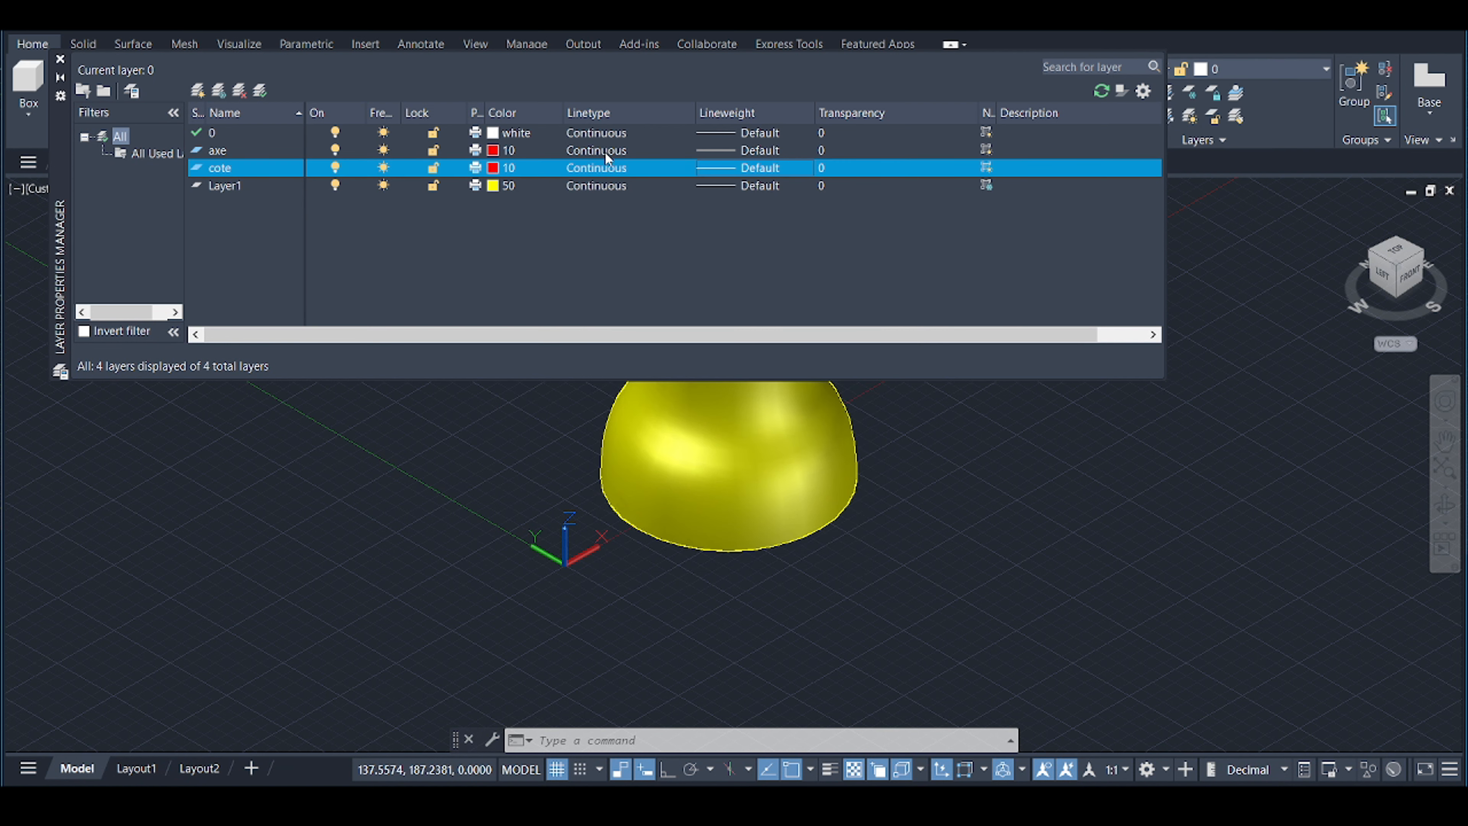
Load the ACAD_ISO10W100 dash-dot linetype and assign it to the cote layer.
left_click(599, 169)
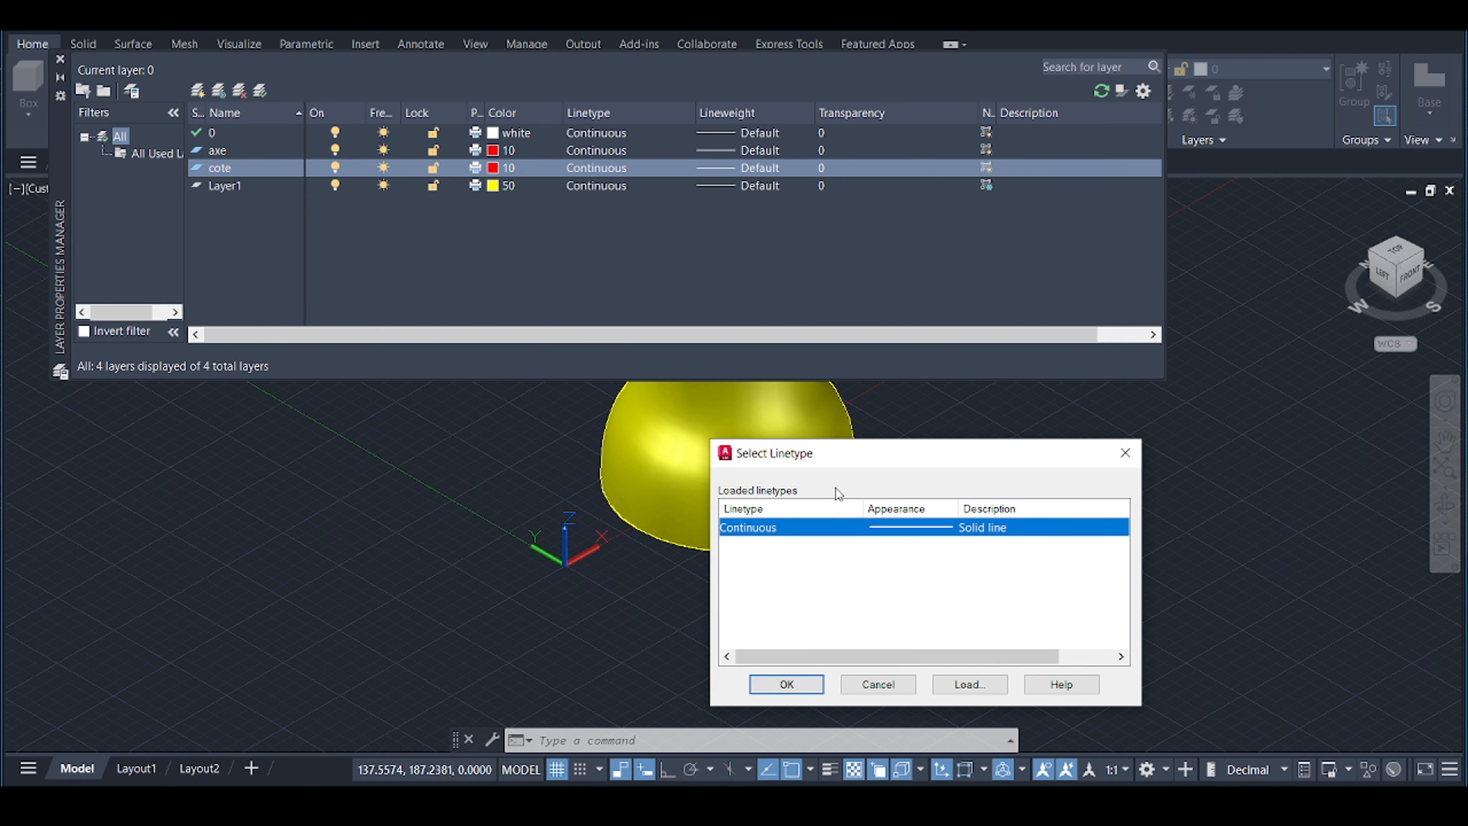
left_click(972, 687)
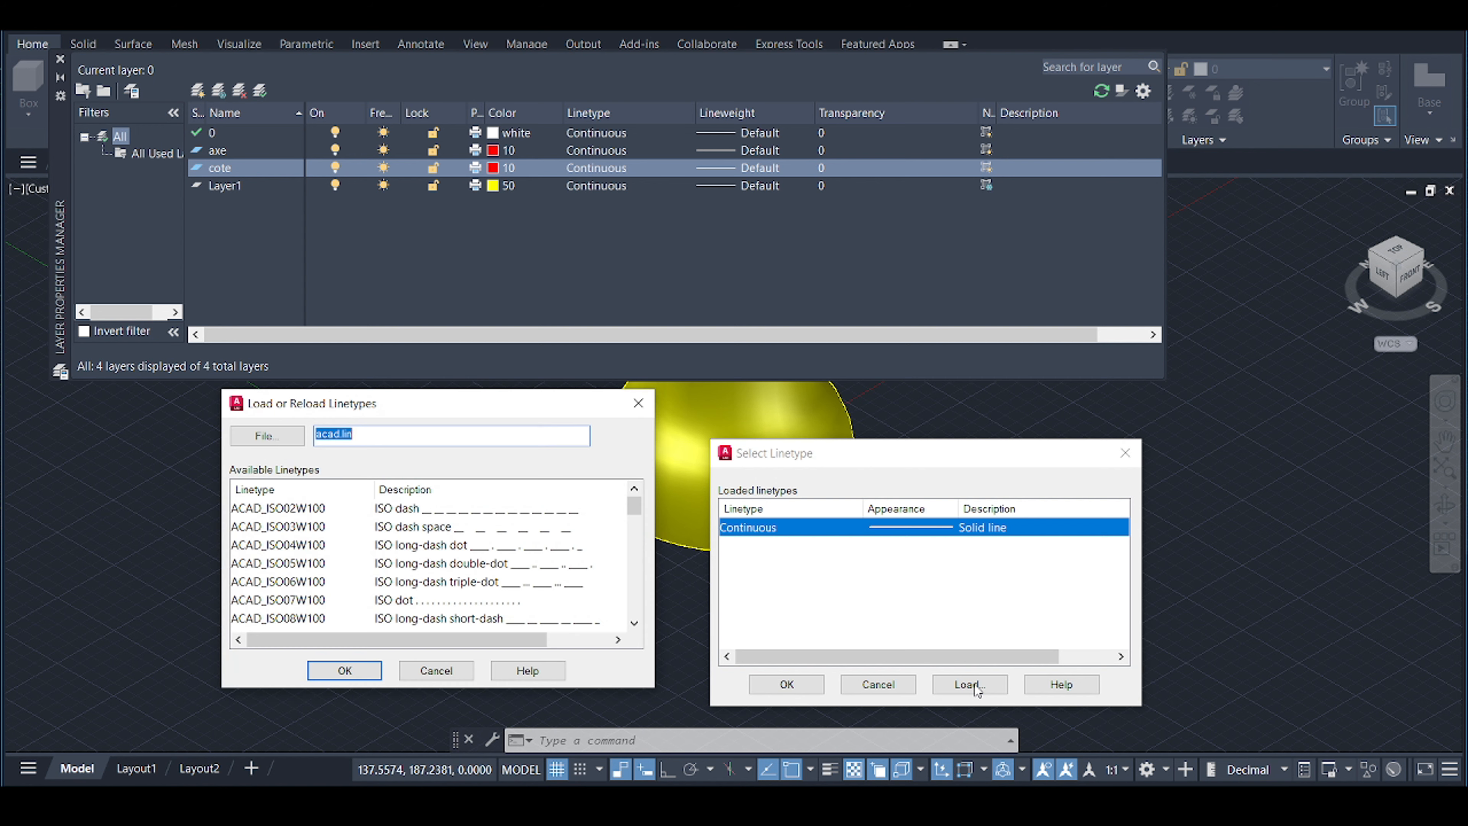
left_click(633, 624)
left_click(634, 625)
left_click(634, 625)
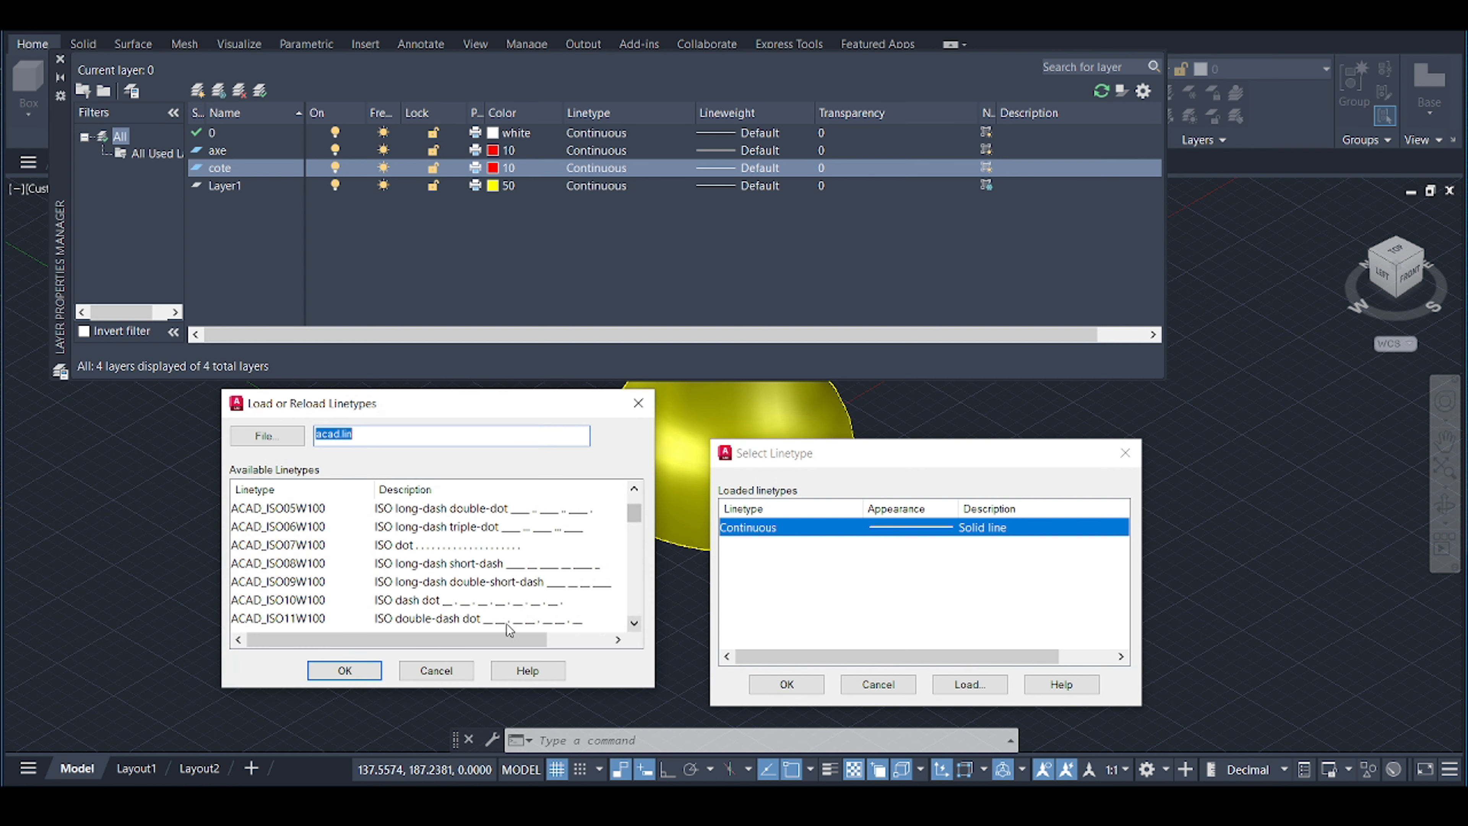
left_click(460, 603)
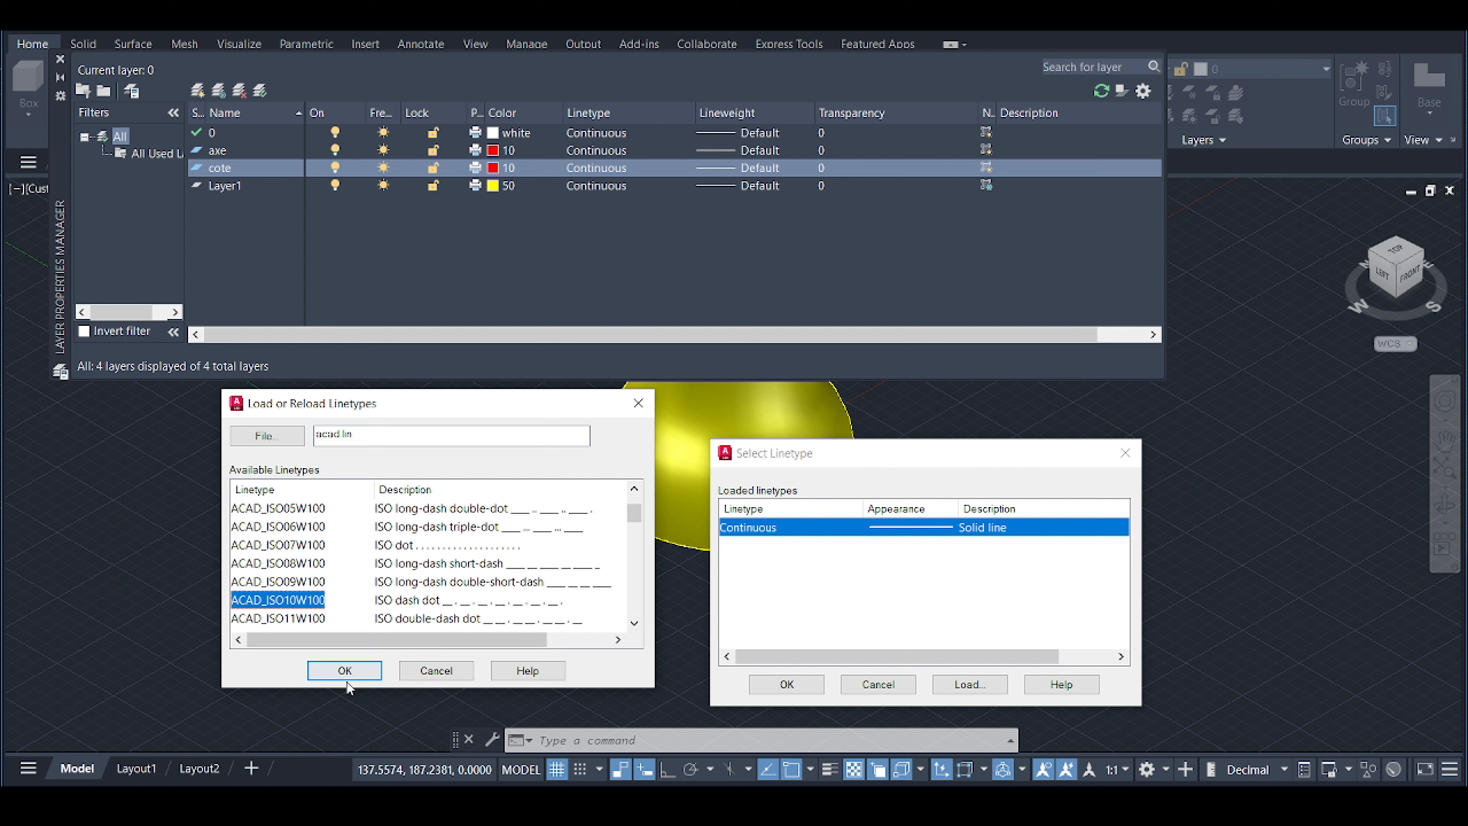
left_click(357, 665)
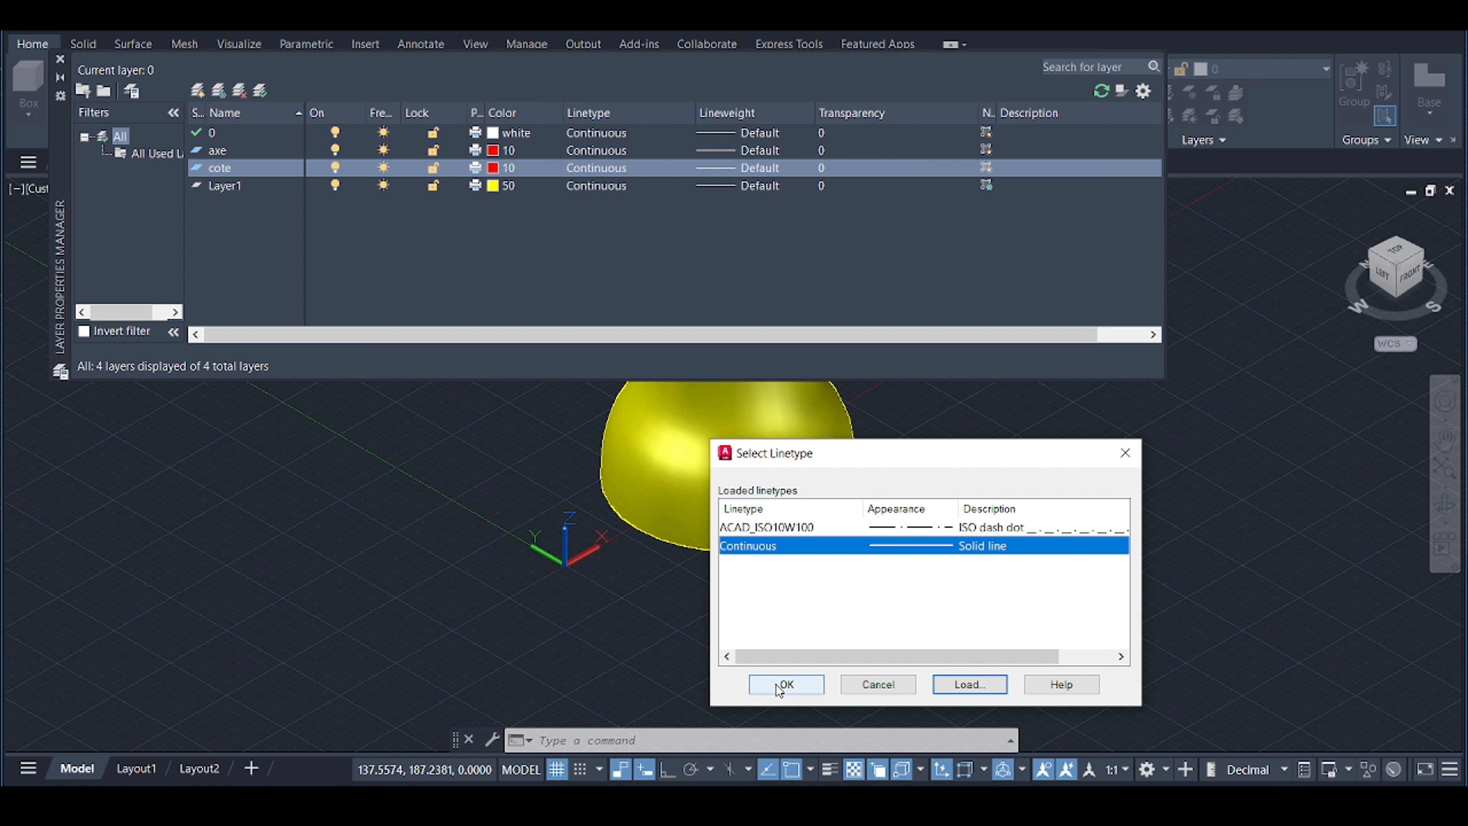
left_click(843, 531)
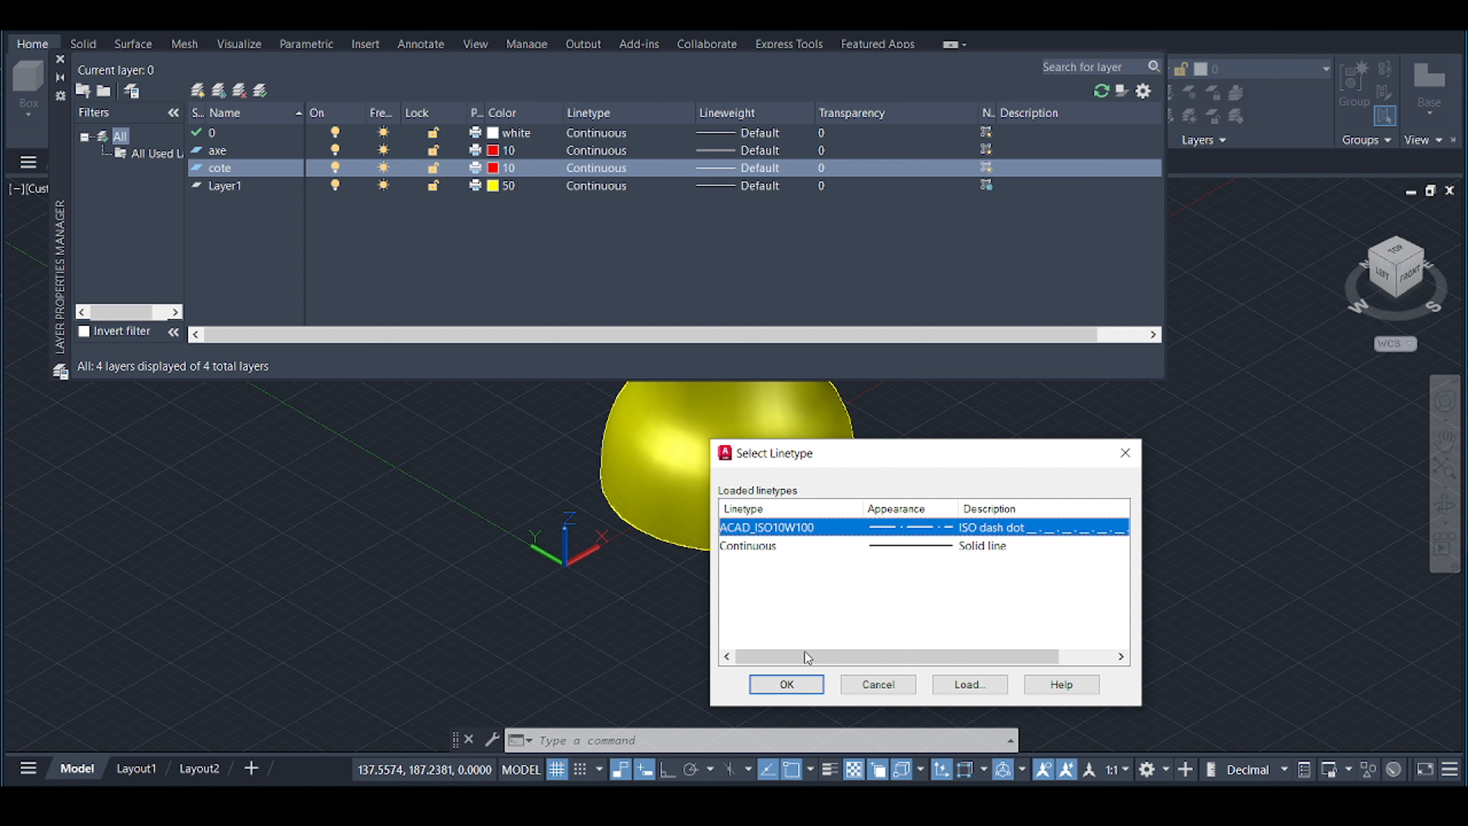
left_click(784, 688)
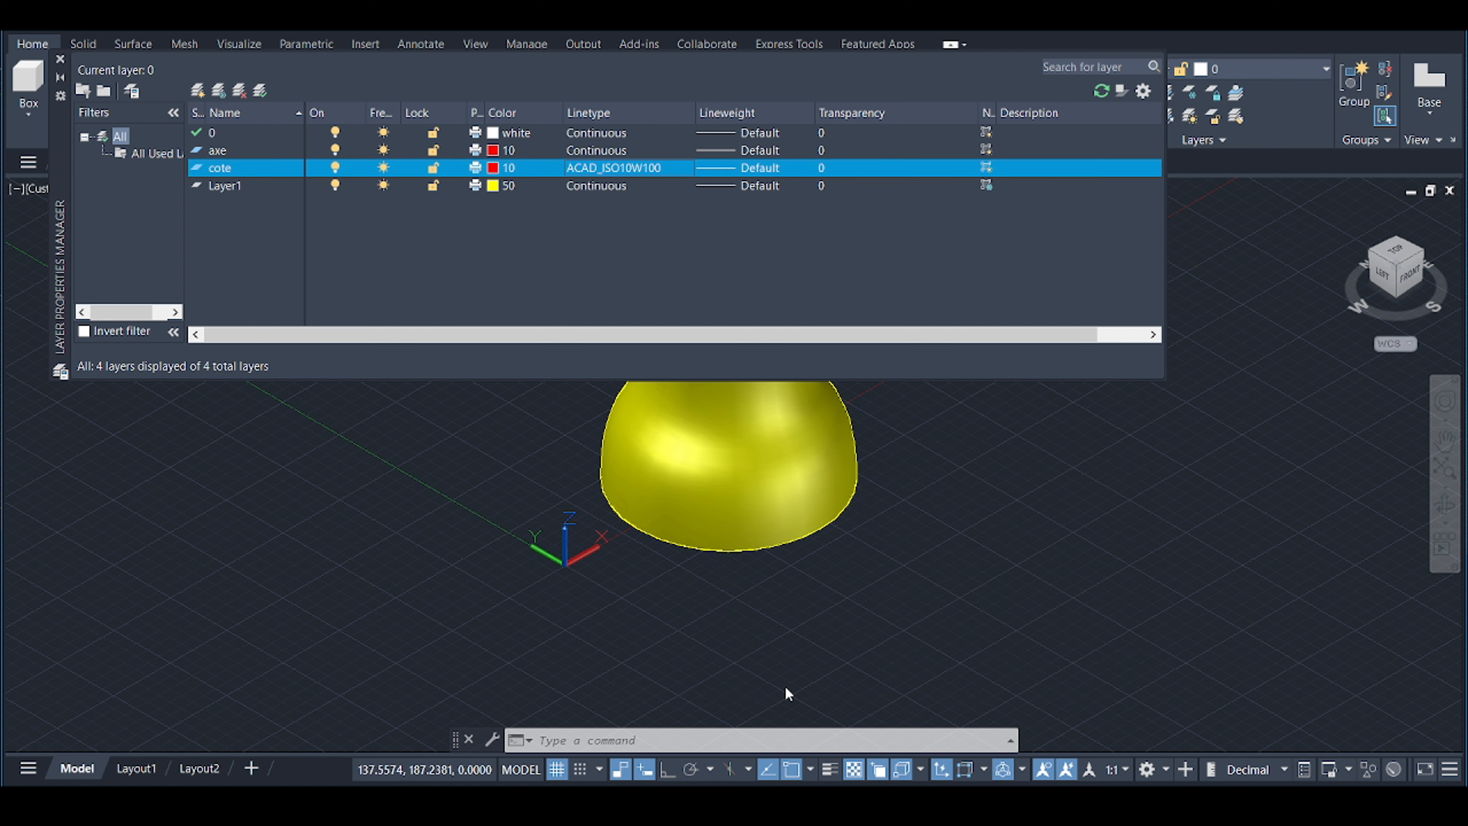
Close the layer properties, insert a layout from the A4 TEMPLATE.dwt template, and switch to the inserted layout.
left_click(60, 59)
right_click(152, 768)
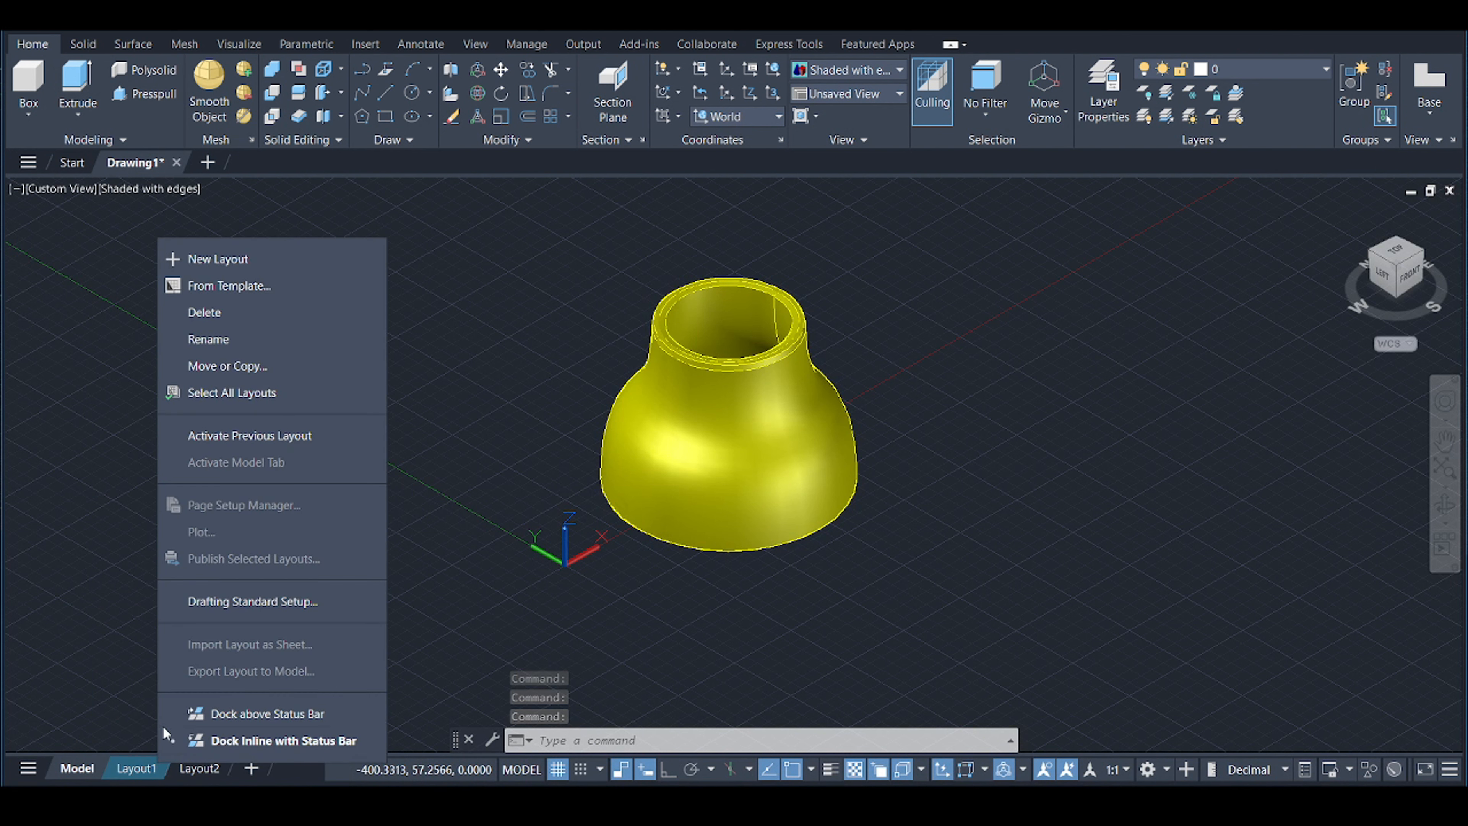
left_click(231, 286)
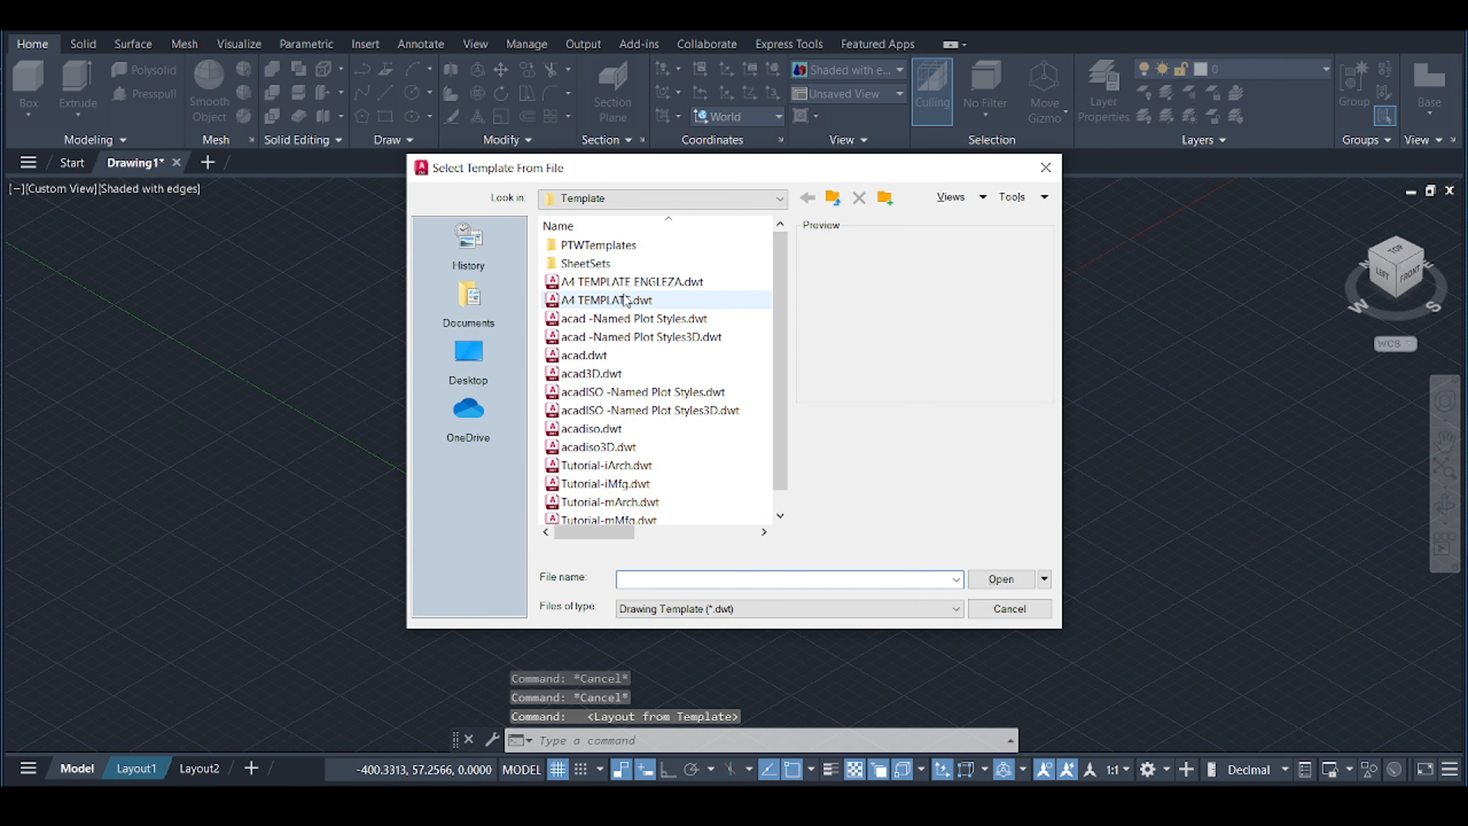
left_click(626, 300)
left_click(1009, 581)
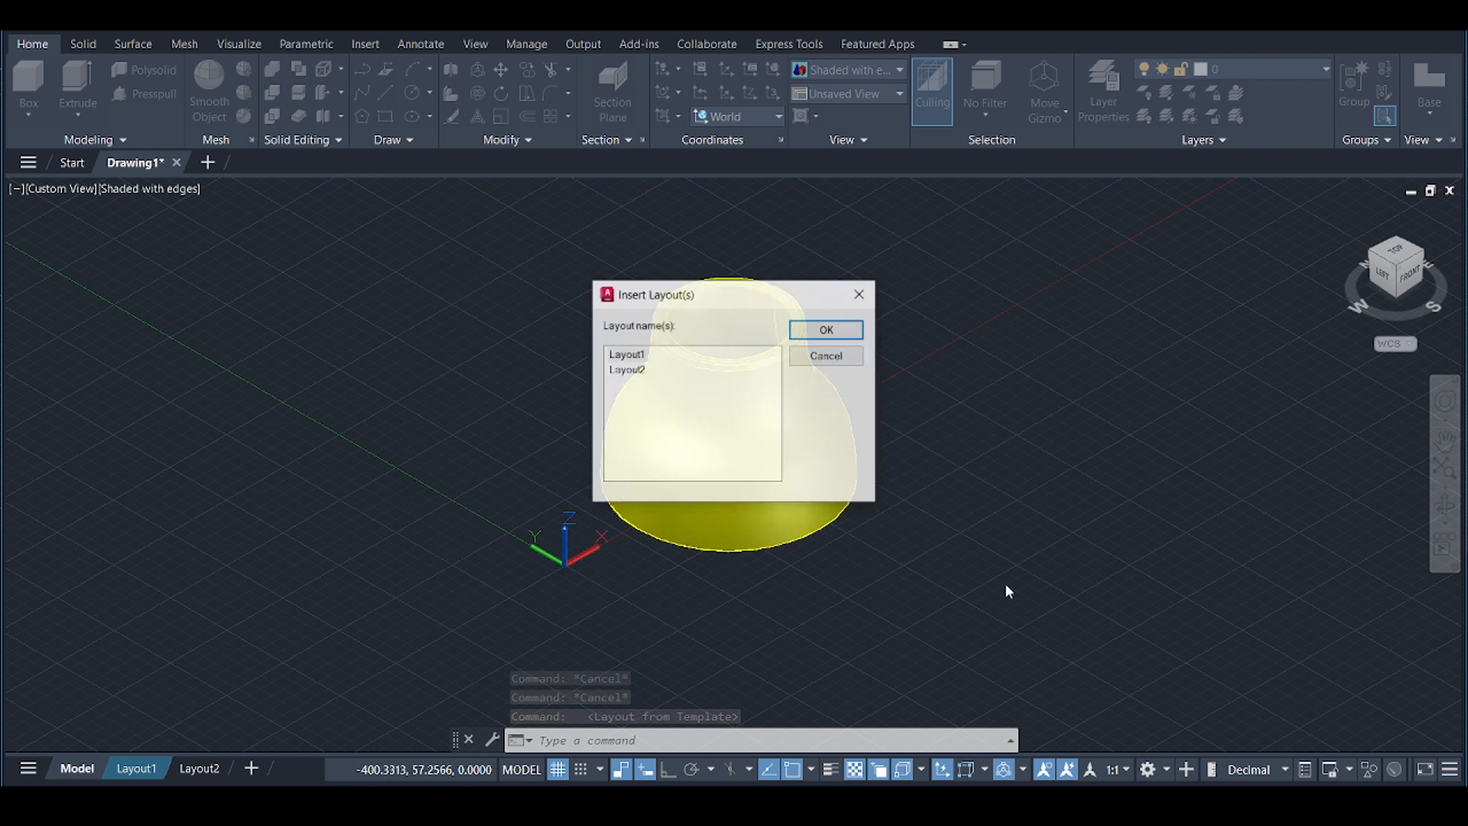
left_click(826, 328)
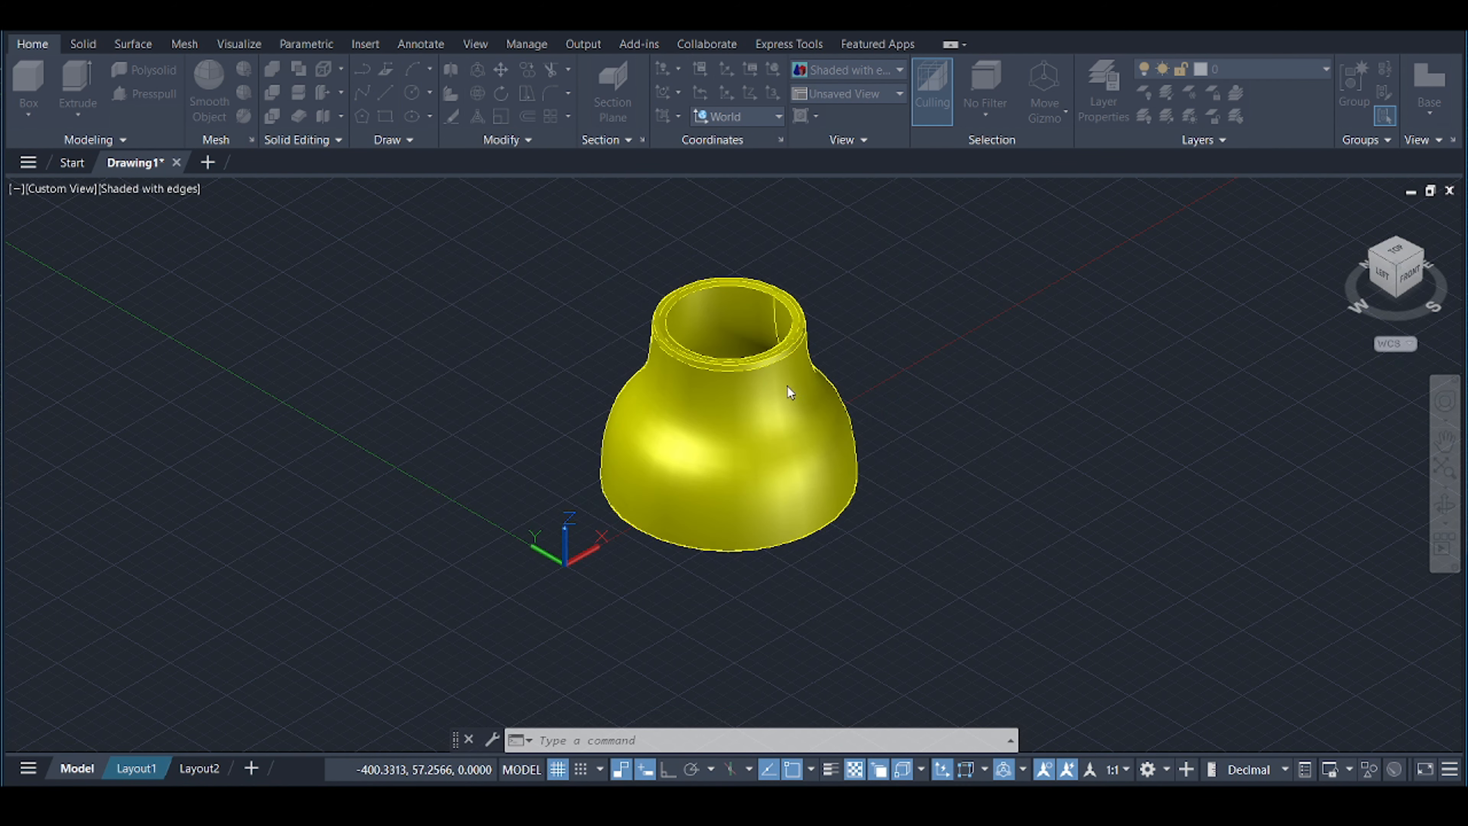
left_click(132, 772)
left_click(299, 769)
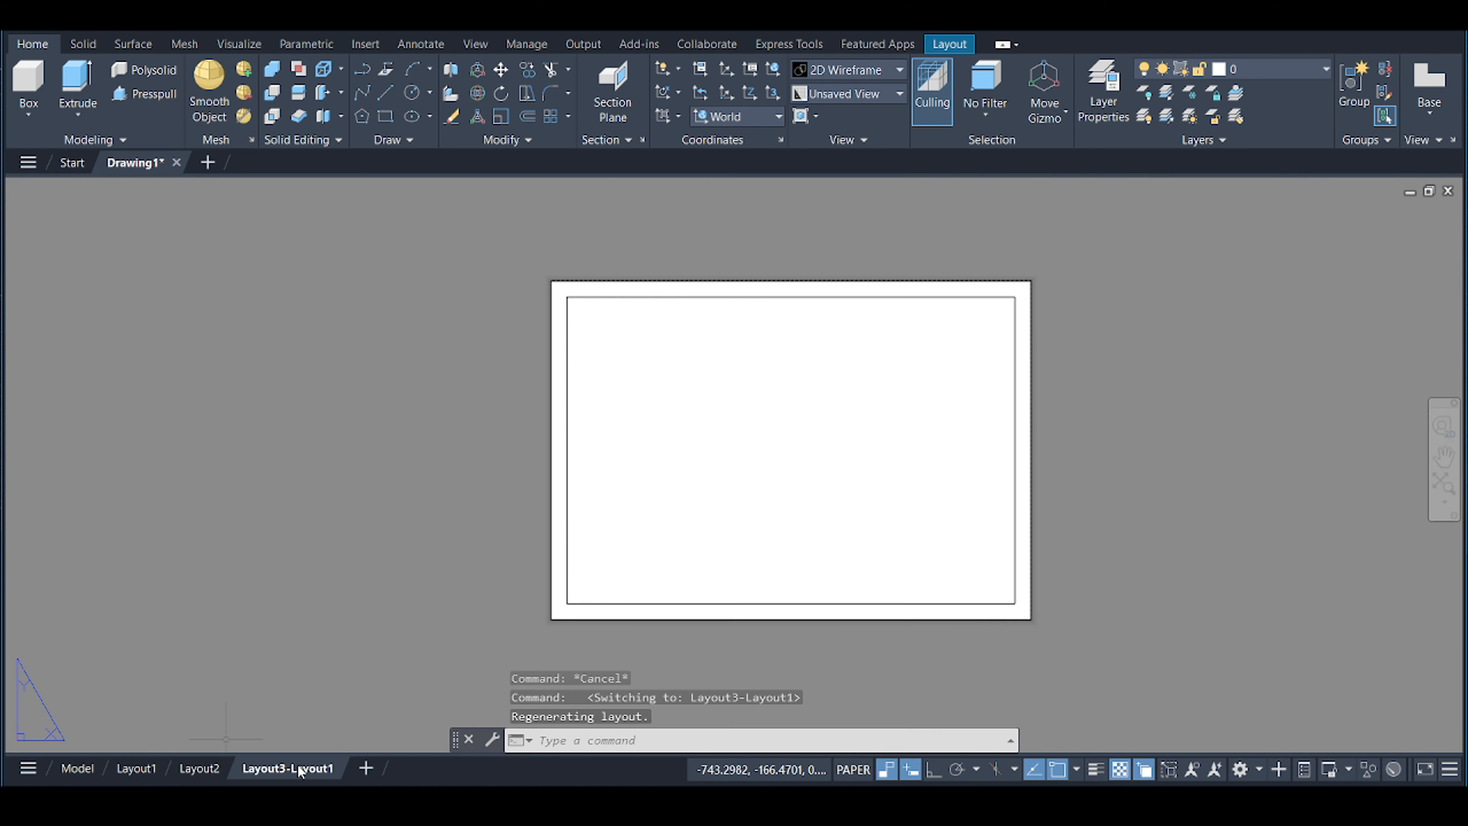
Place a 1:4 base view of the model-space solid in the left half of the sheet, without projected views.
scroll(793, 361, "up", 2)
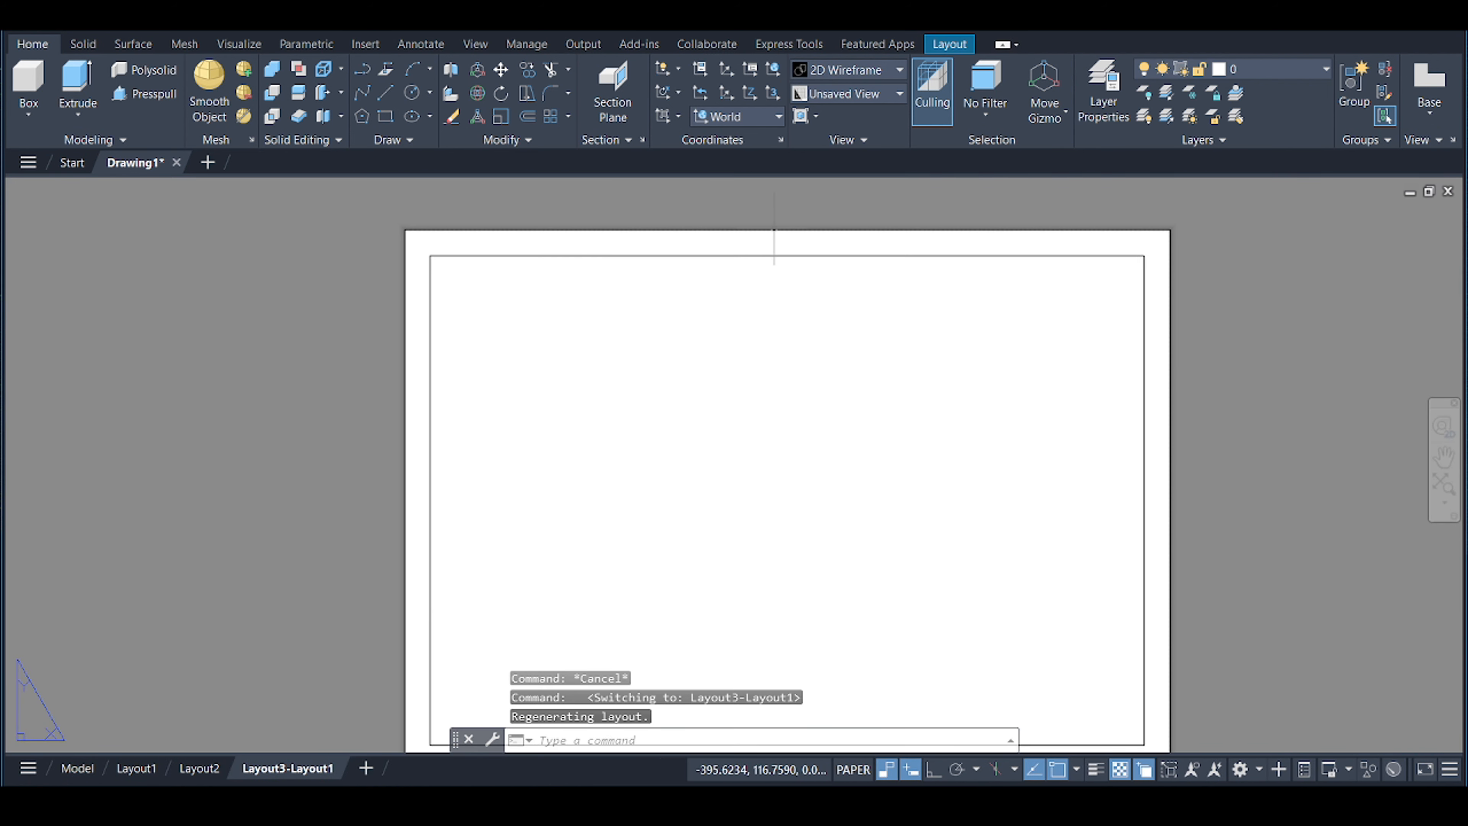
left_click(949, 44)
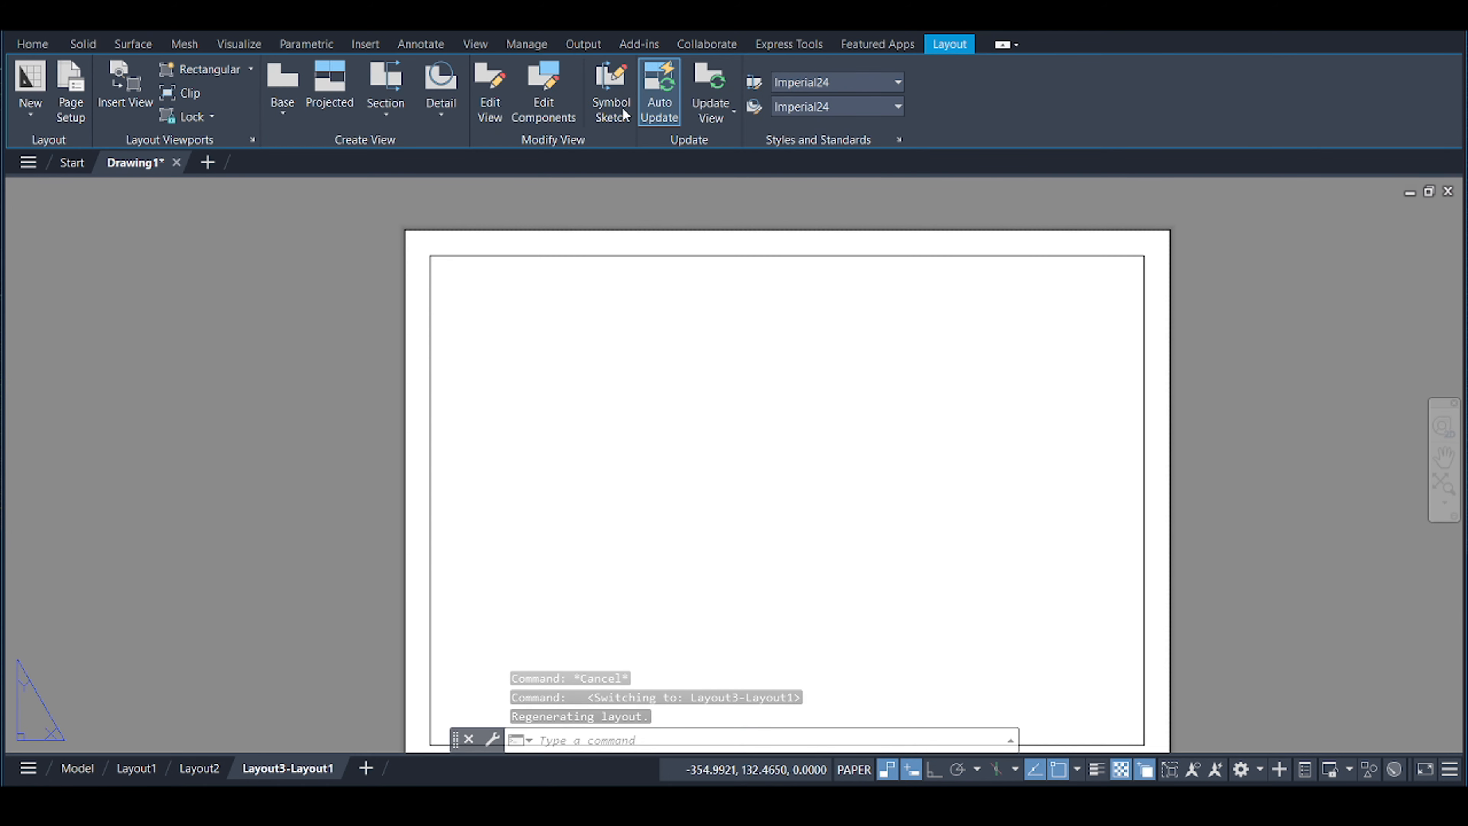
left_click(281, 108)
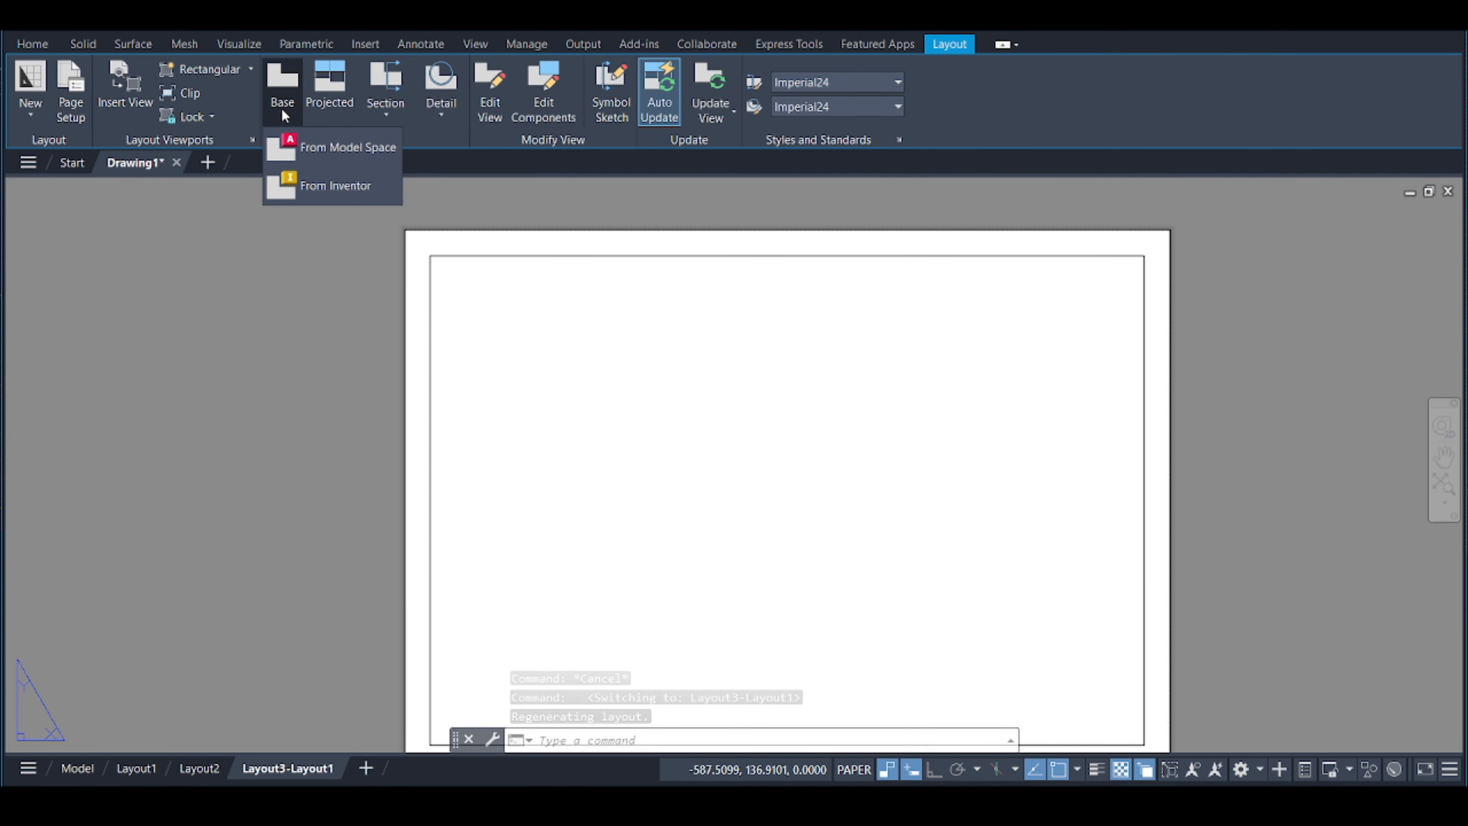
left_click(330, 139)
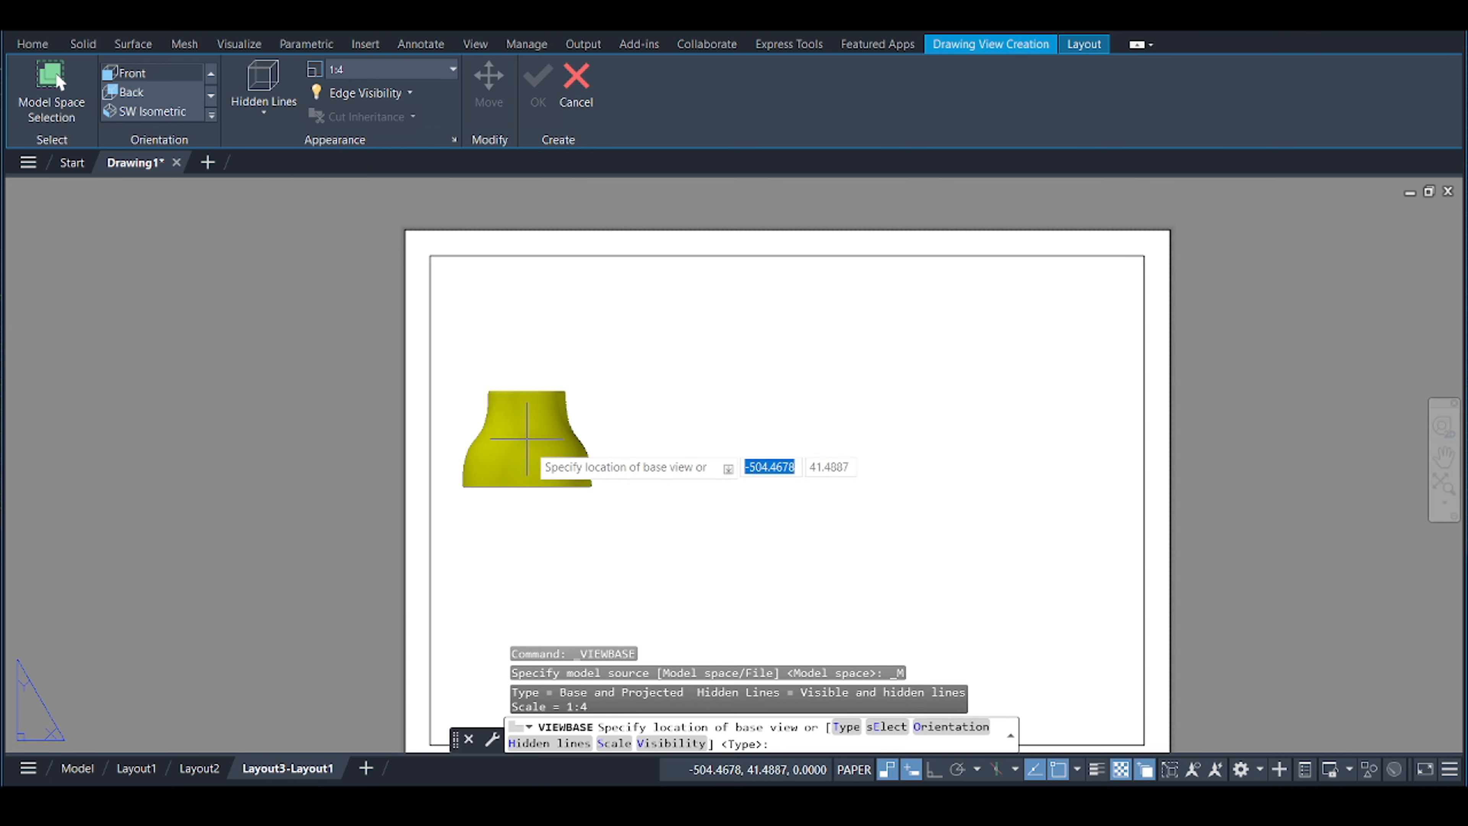
scroll(572, 443, "down", 2)
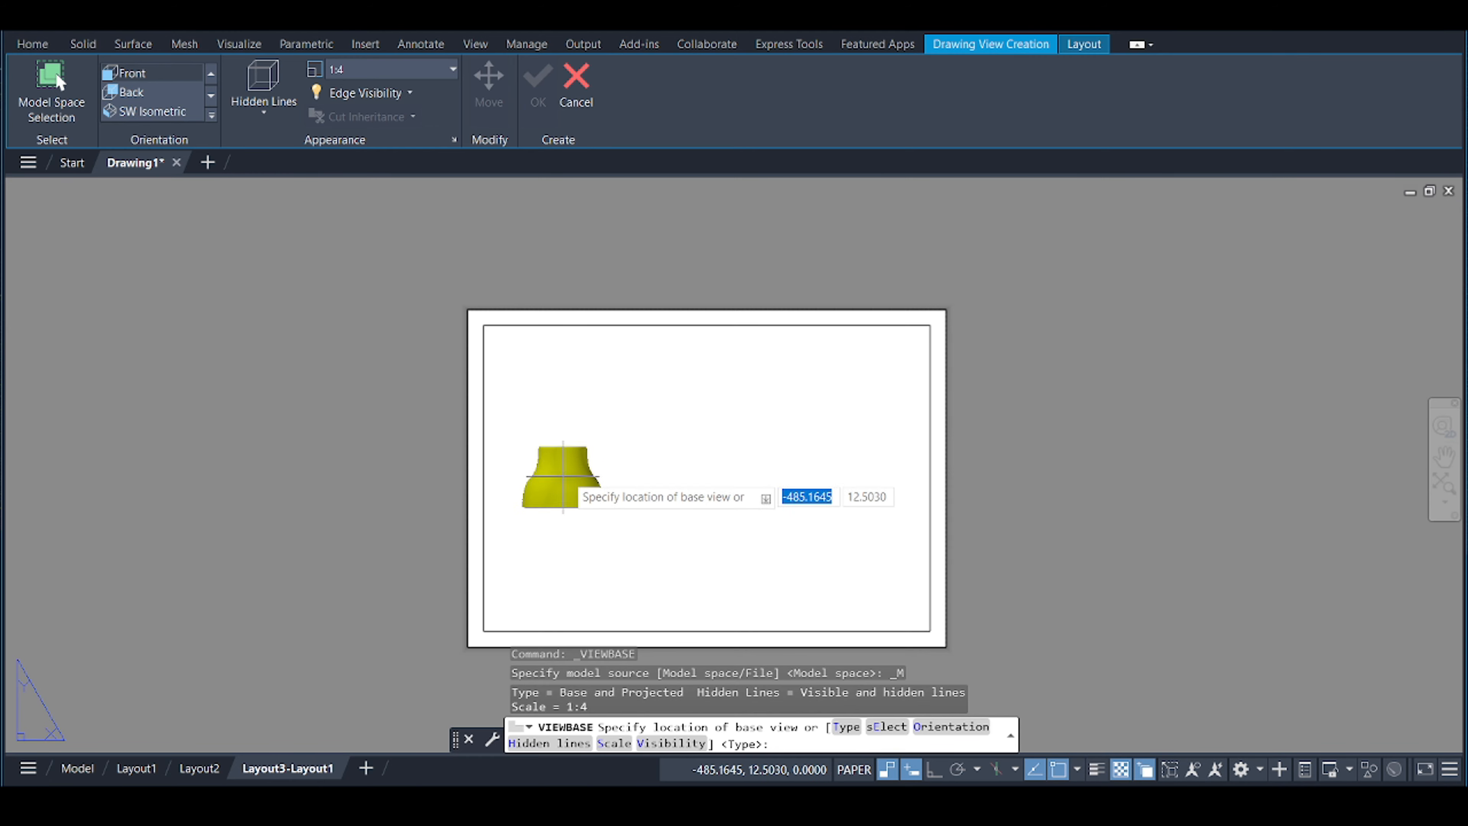
left_click(572, 471)
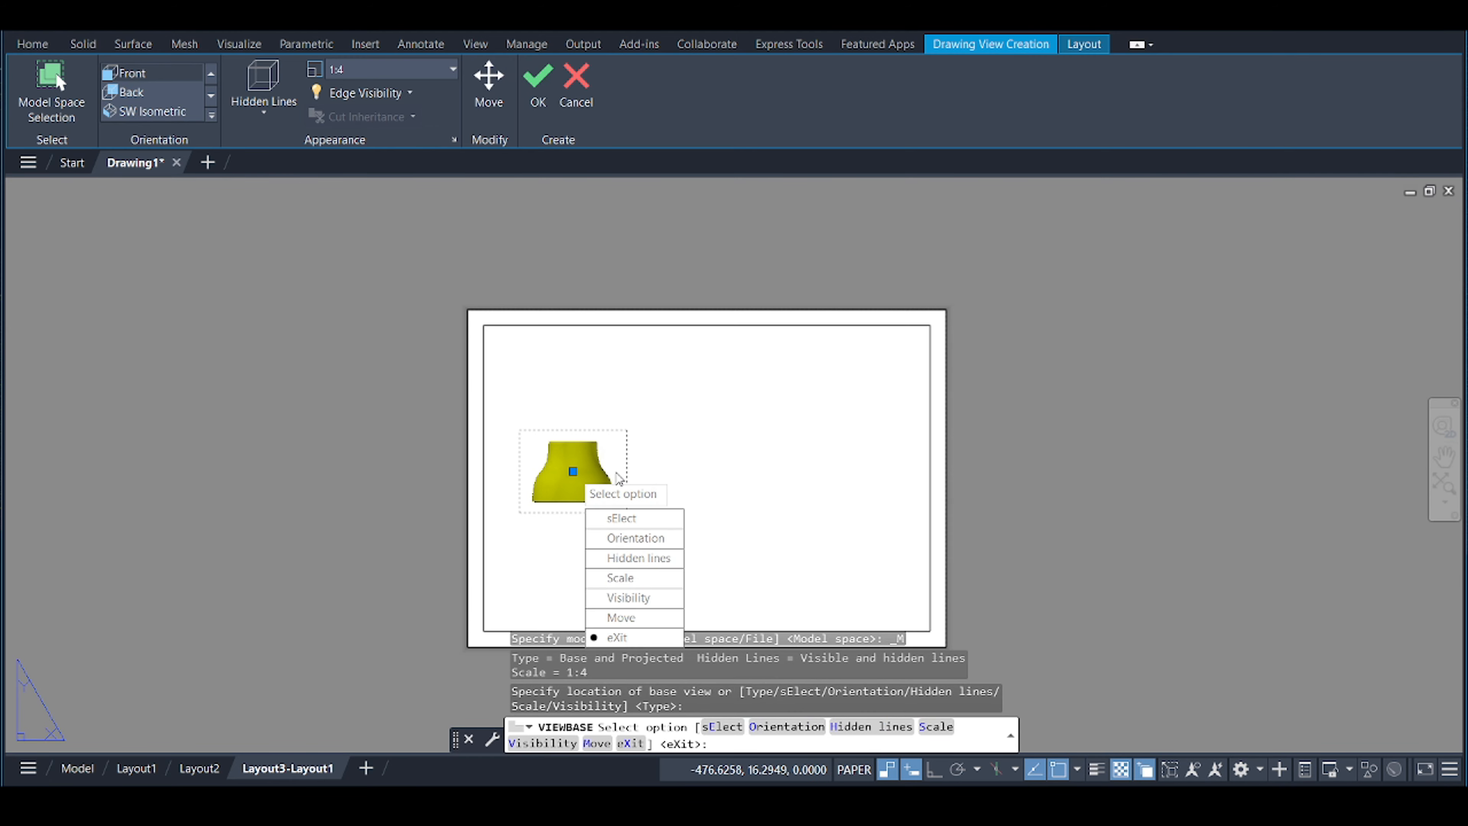
key("Return")
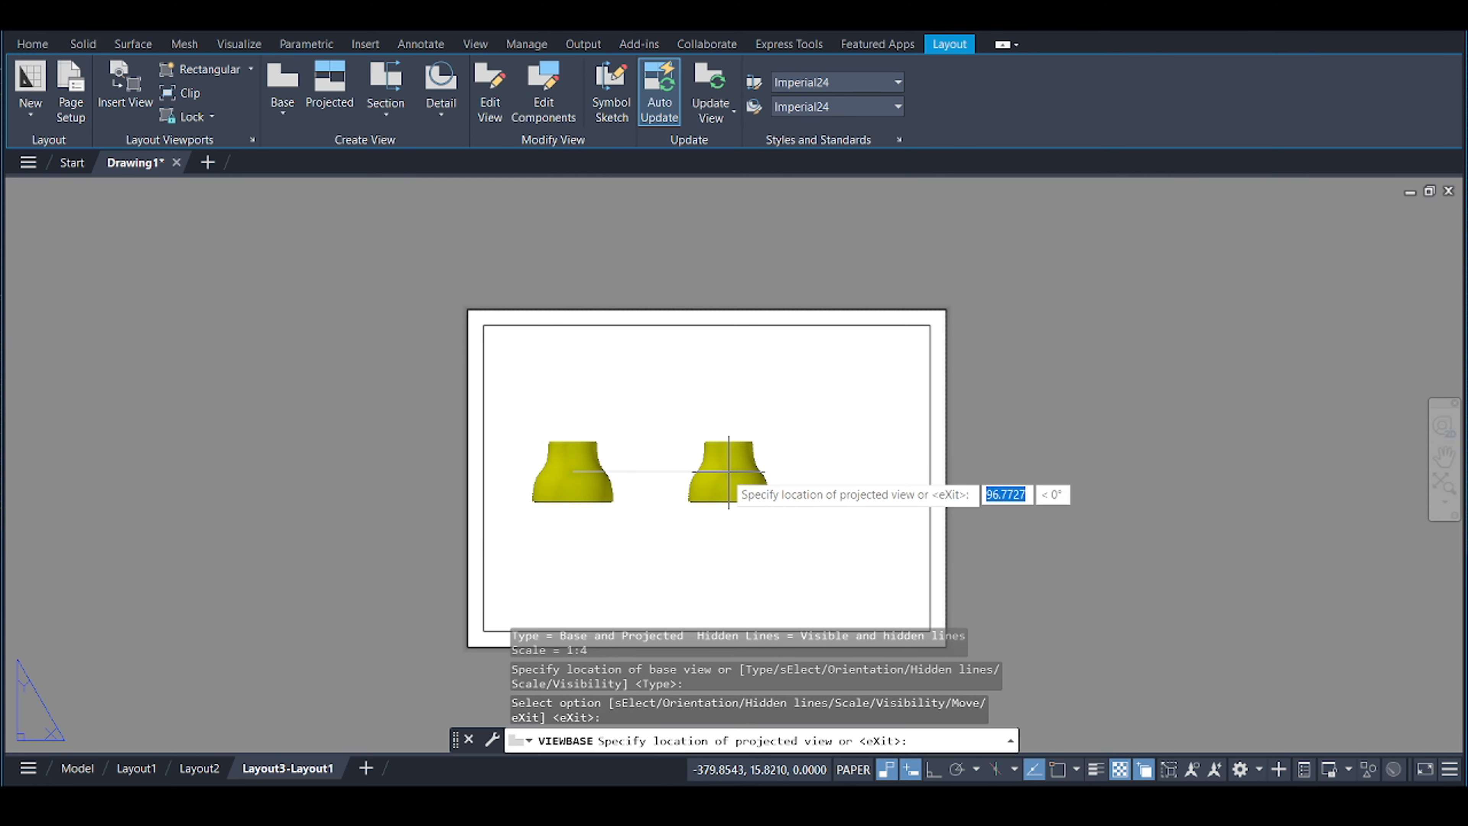
left_click(725, 473)
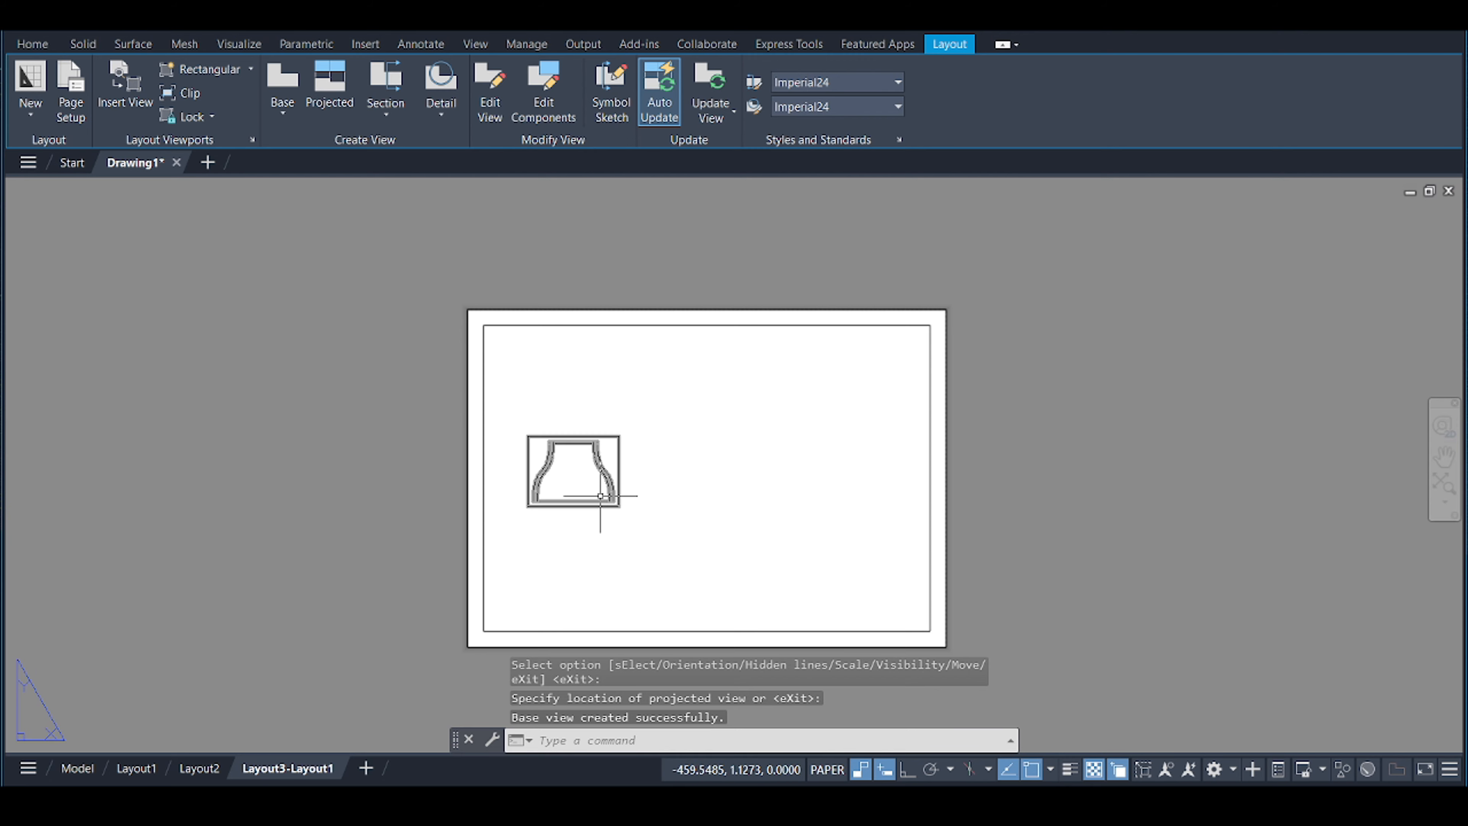
Start a full section view from the base view and define a vertical section line through its centre with Ortho on.
scroll(600, 496, "up", 2)
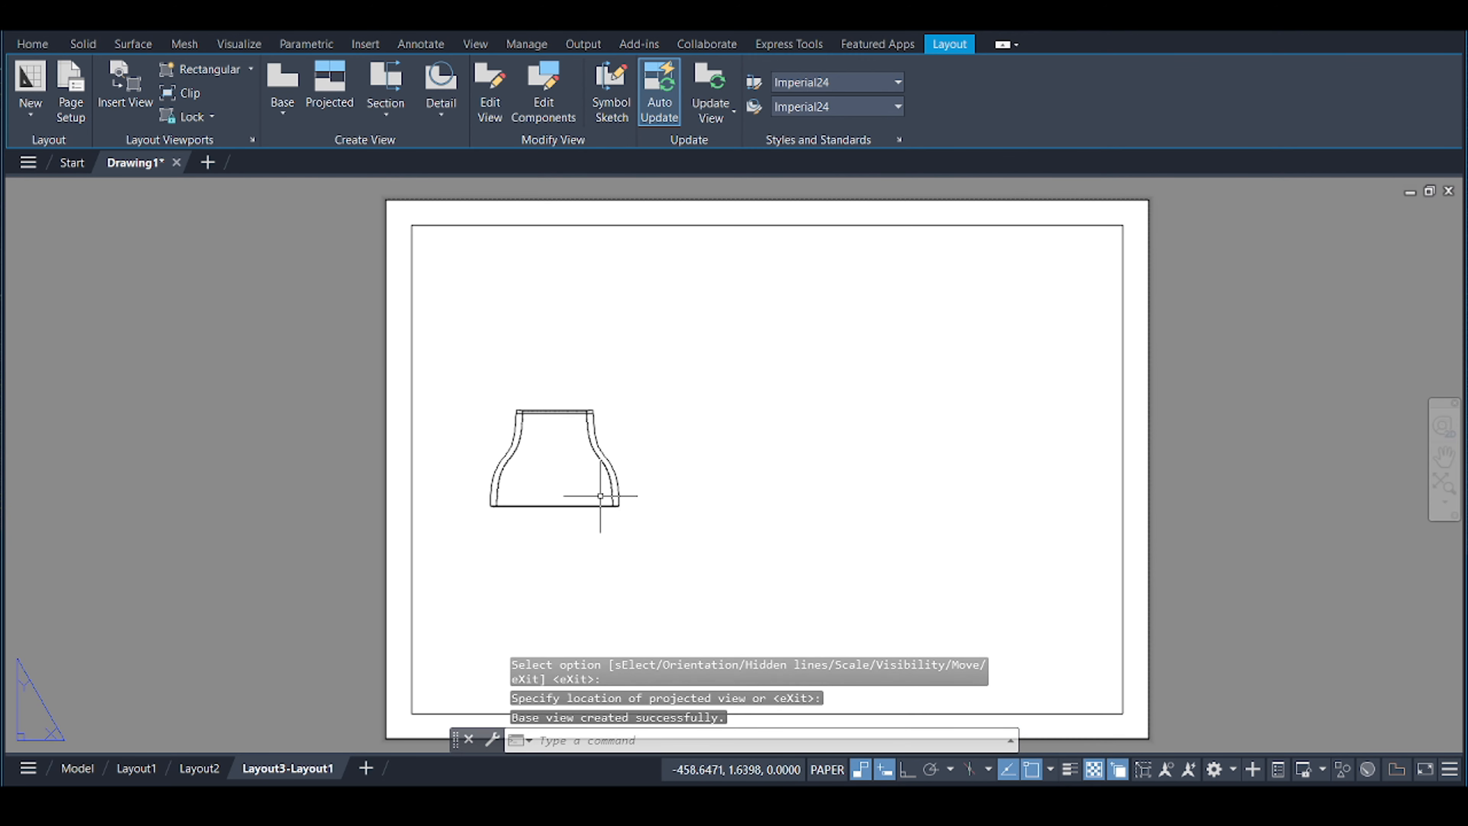
left_click(363, 123)
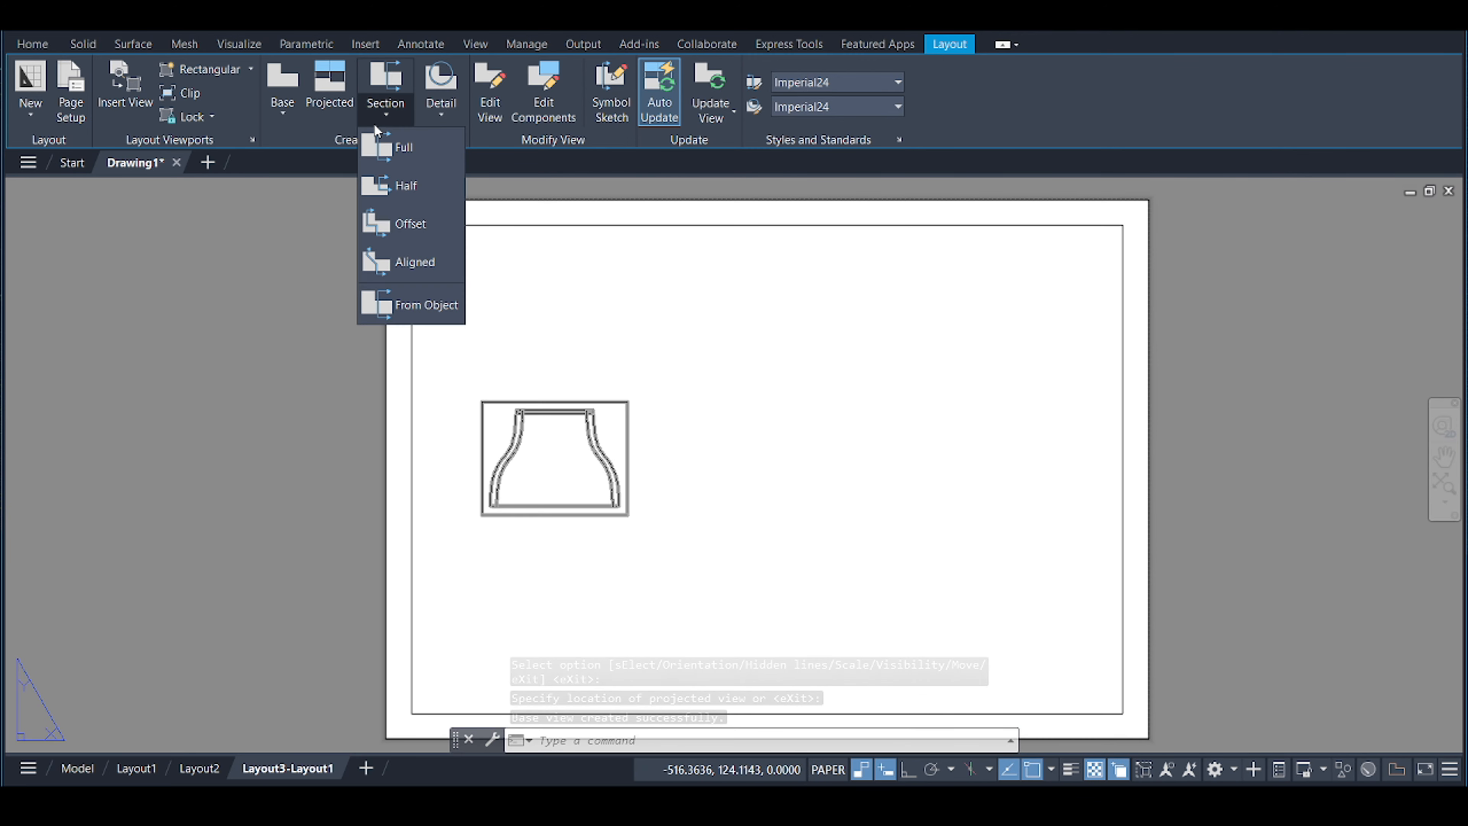
left_click(393, 144)
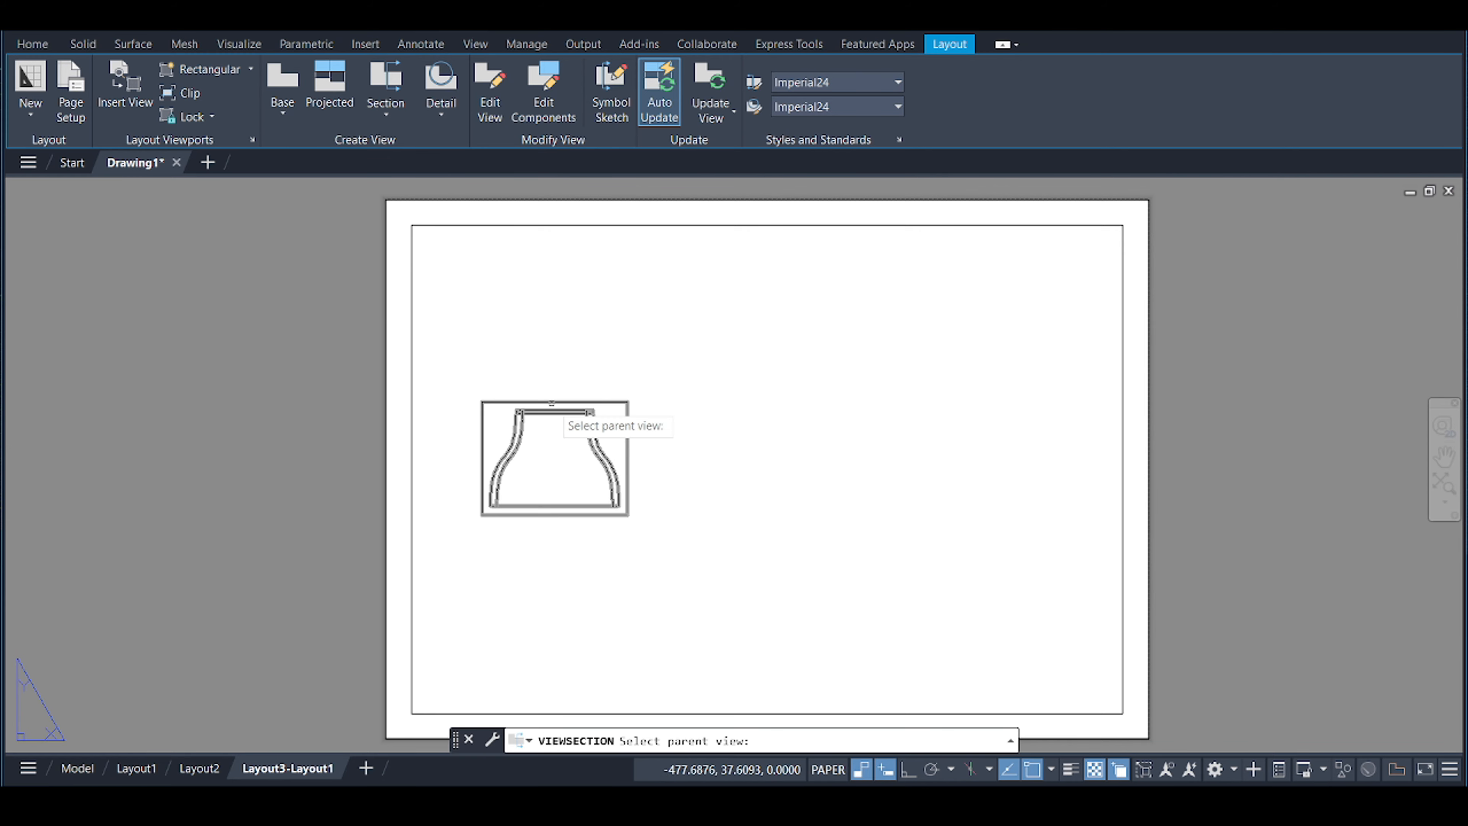
left_click(552, 407)
scroll(561, 451, "up", 4)
key("F8")
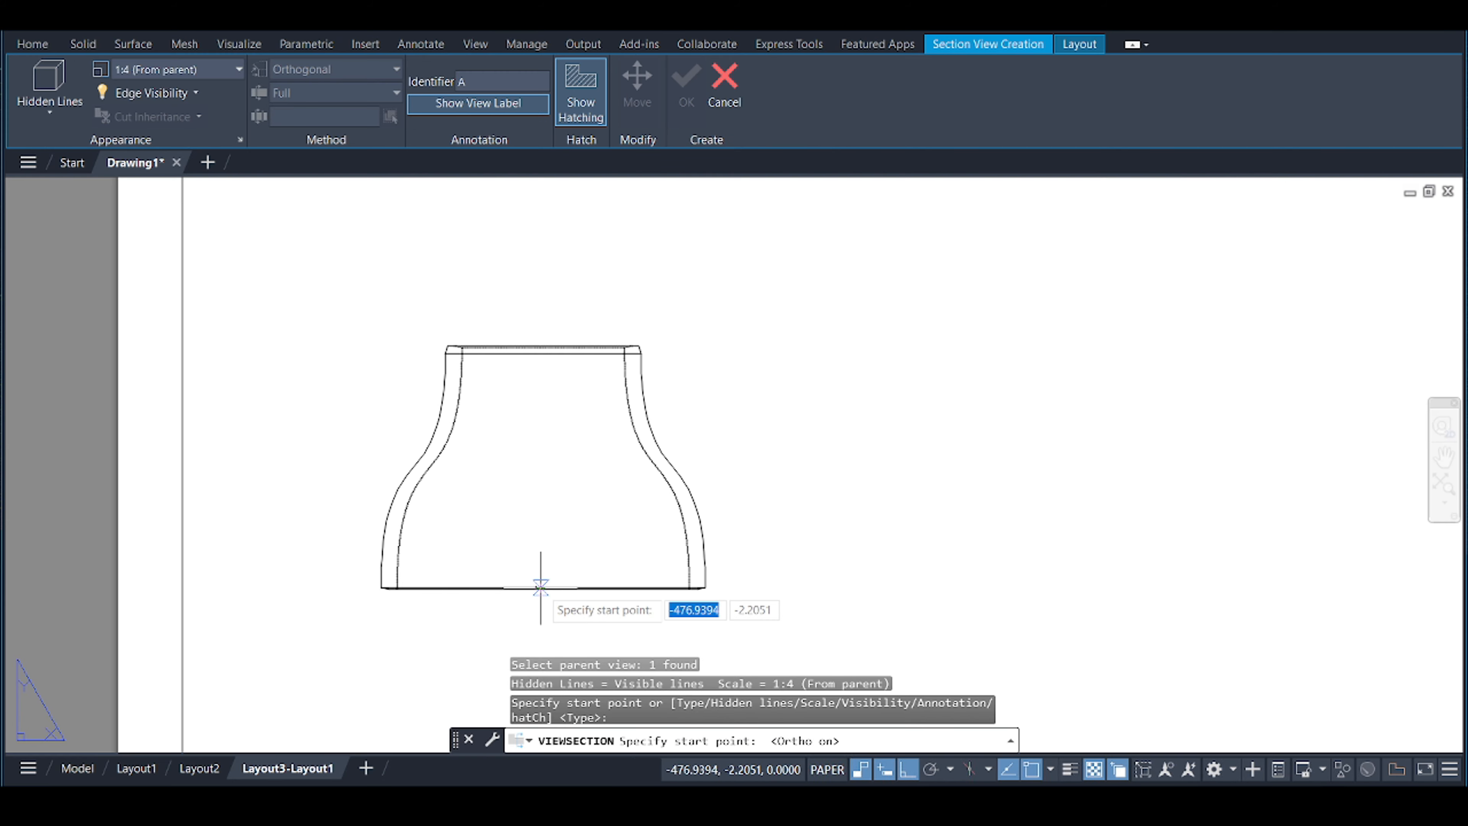
left_click(541, 624)
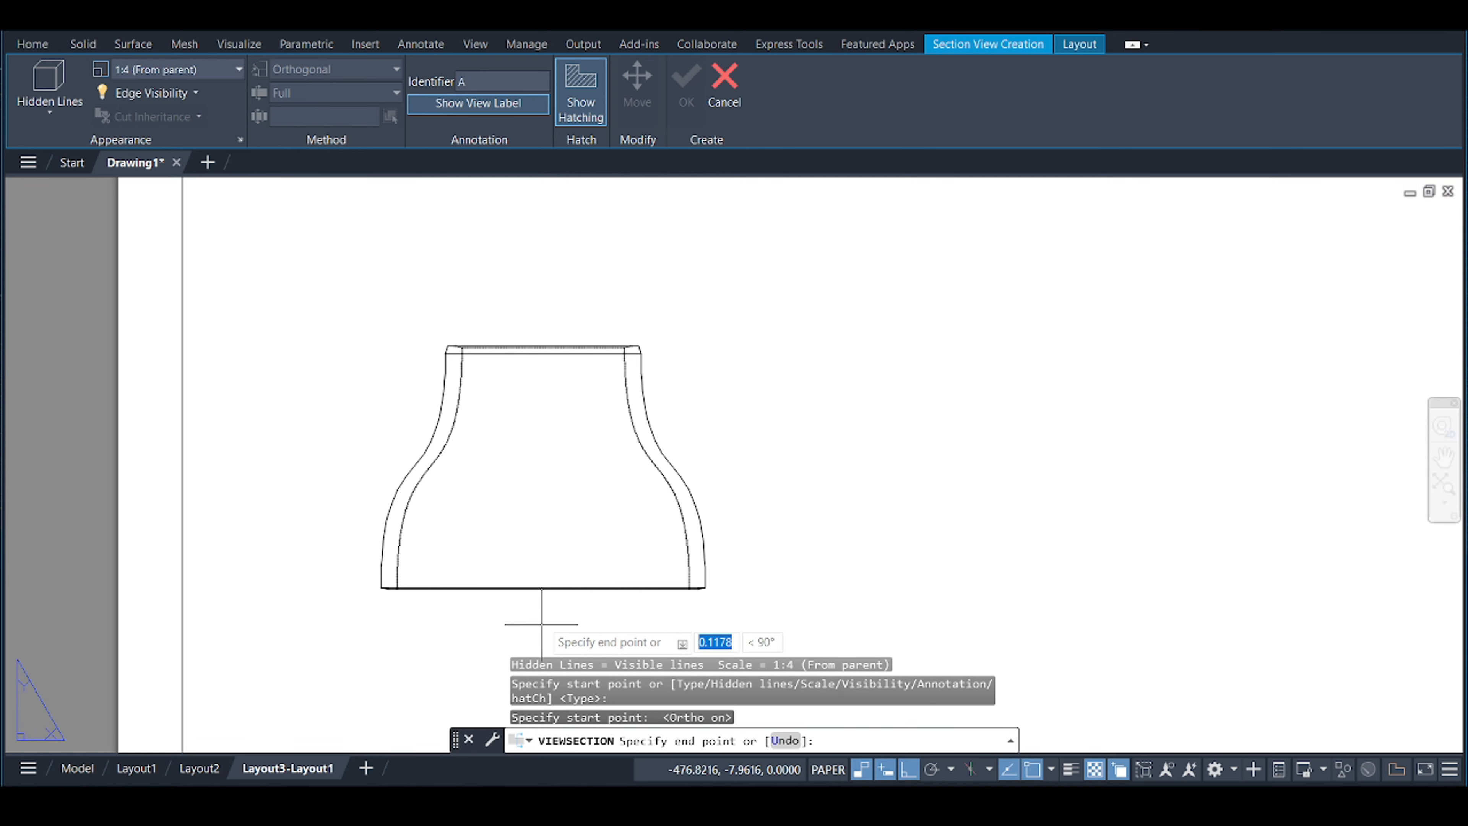
left_click(580, 306)
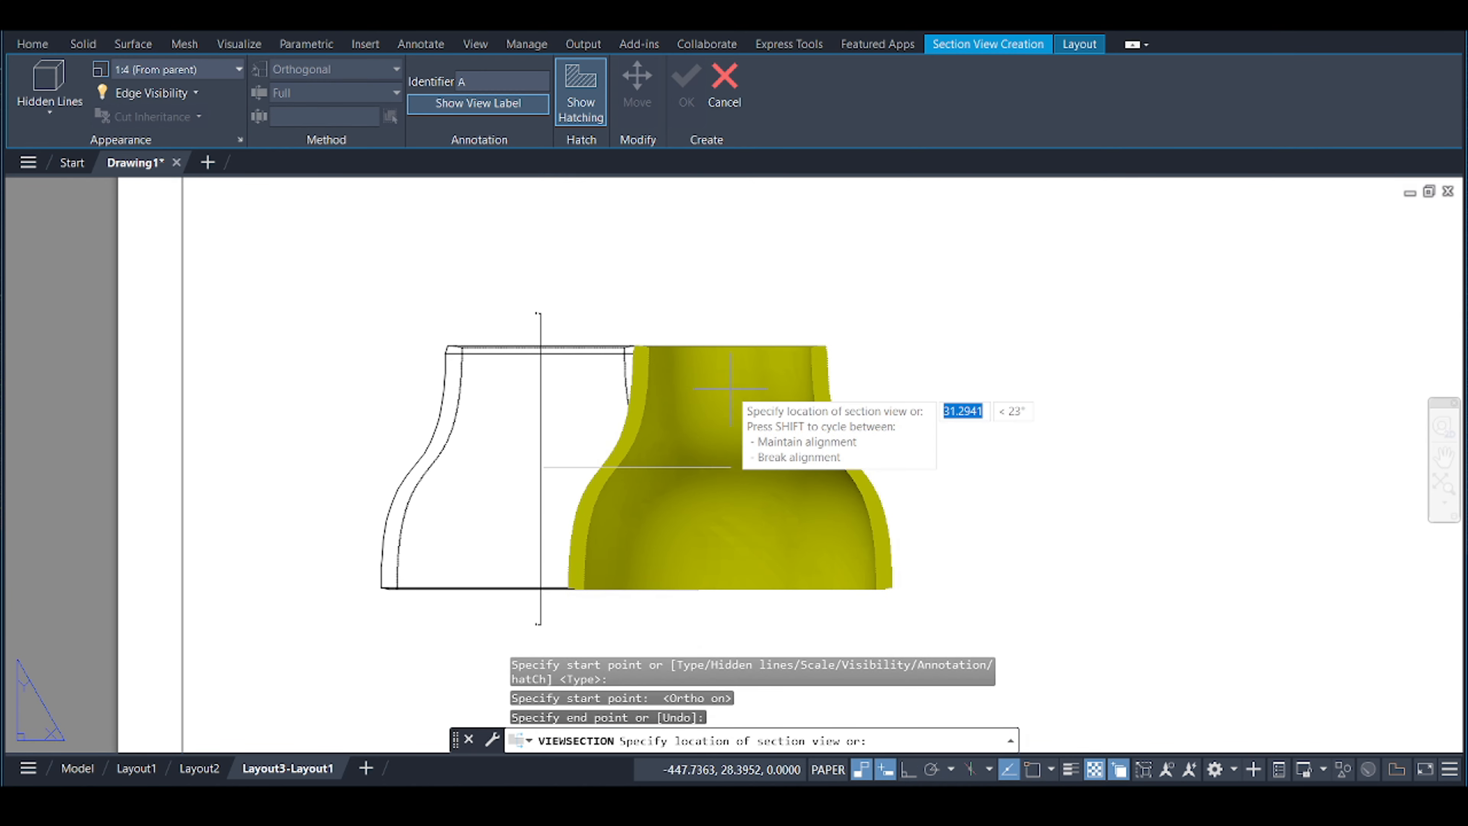
Place the section view in the right half of the sheet, aligned horizontally with the base view, and finish it.
scroll(838, 404, "down", 3)
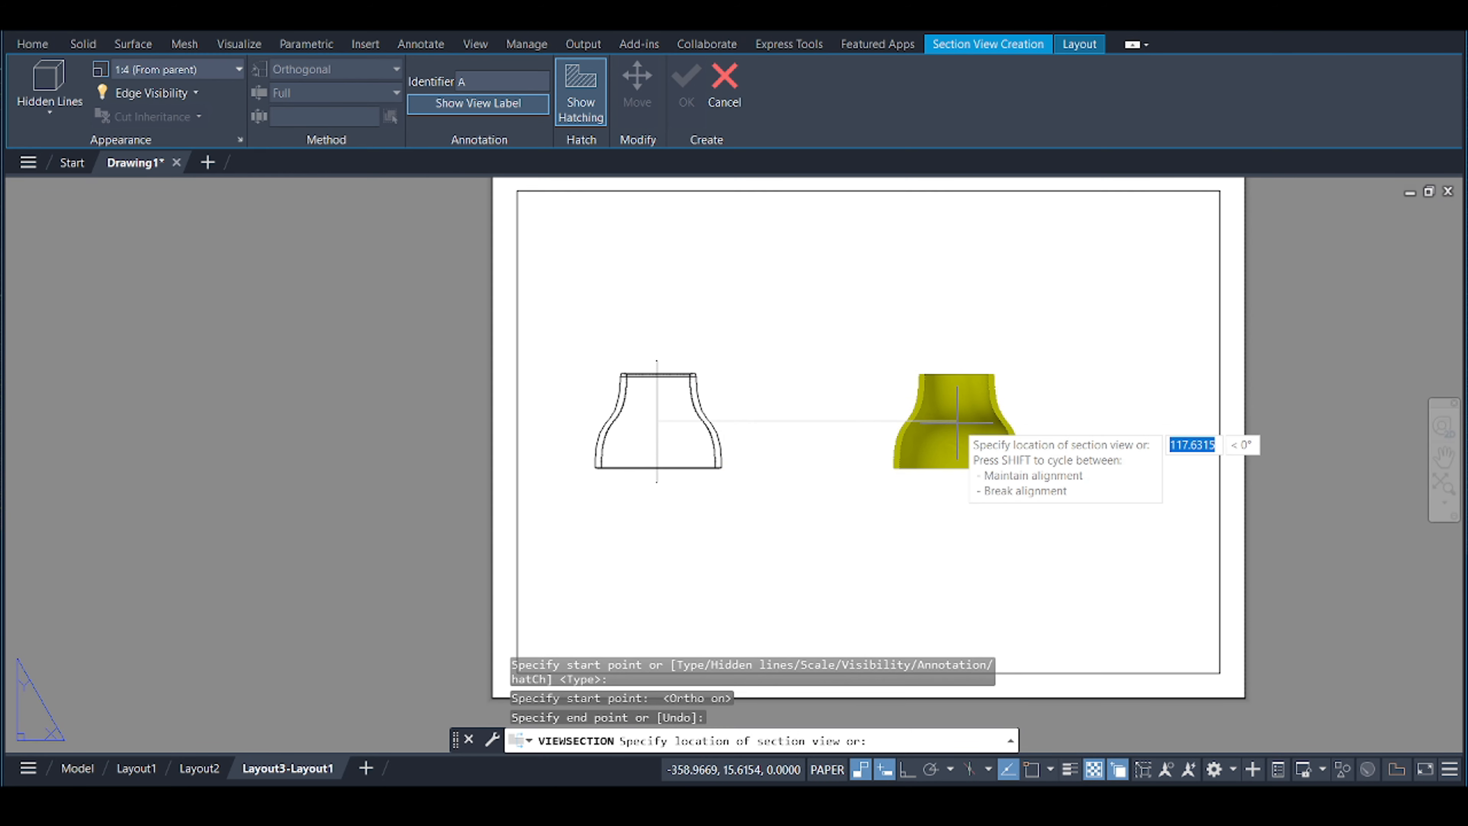
left_click(957, 423)
key("Return")
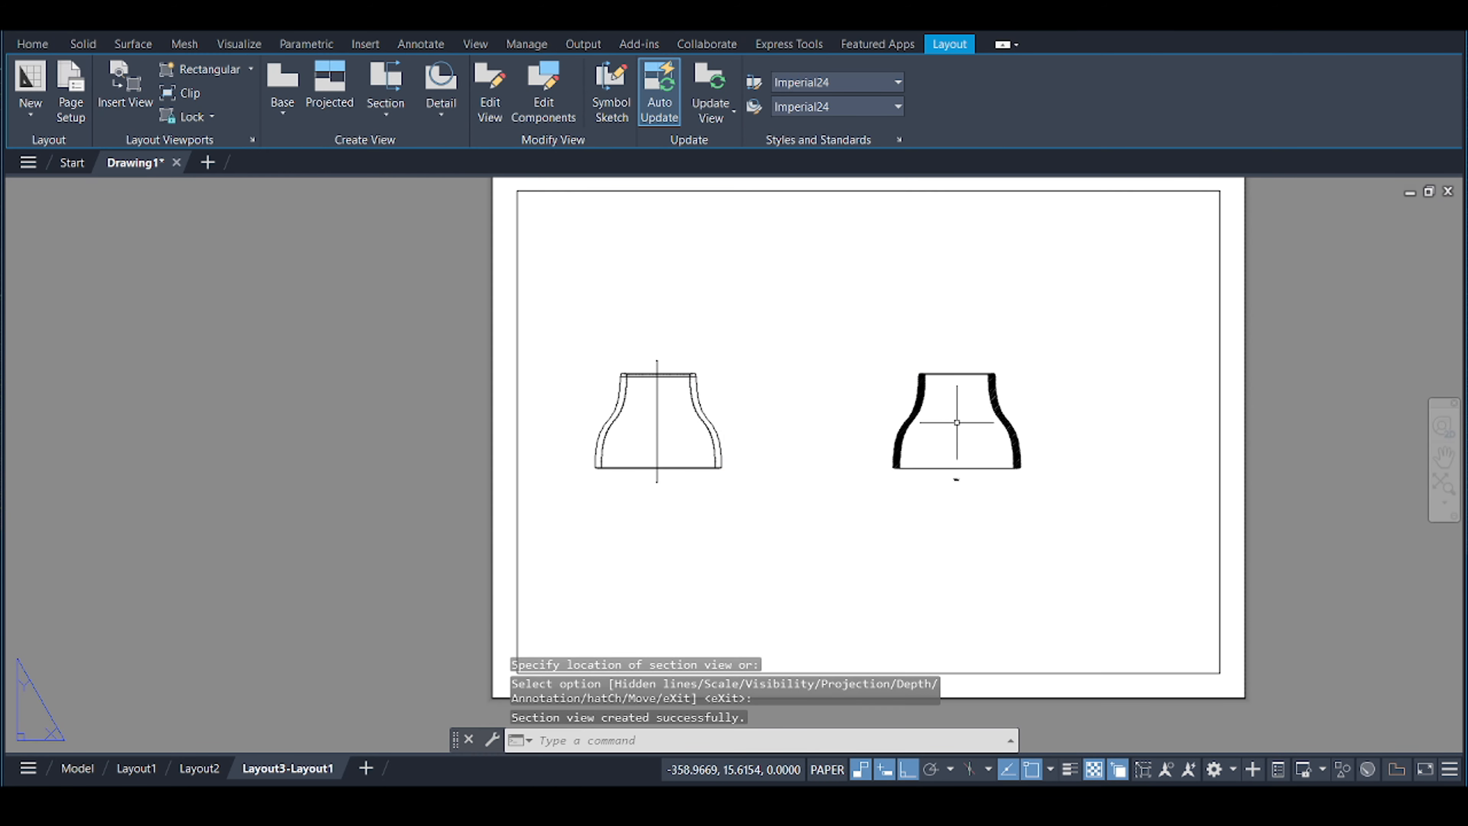
Change the style of the section line on the base view to Metric50.
scroll(1068, 417, "up", 2)
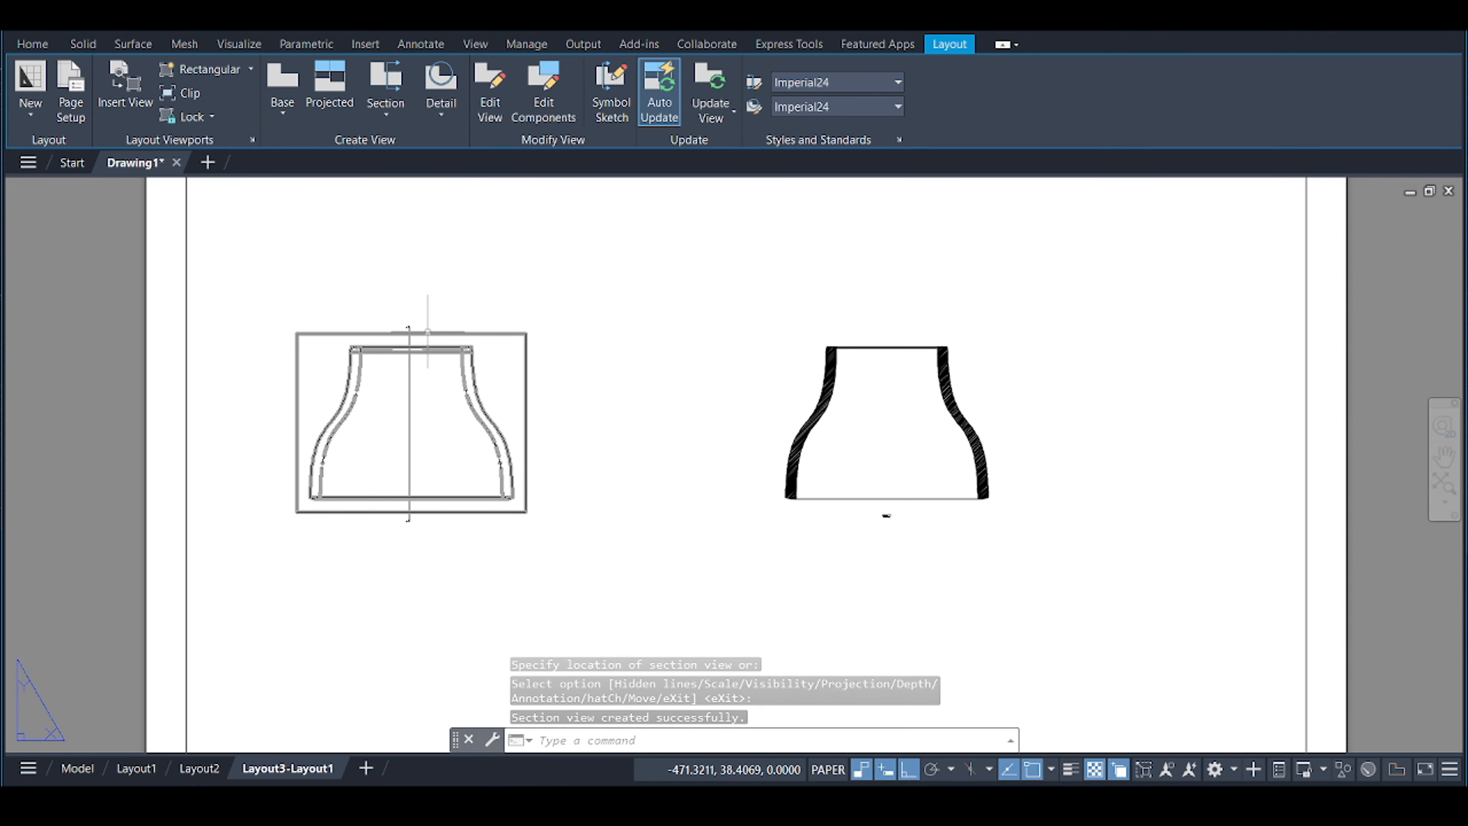
left_click(411, 327)
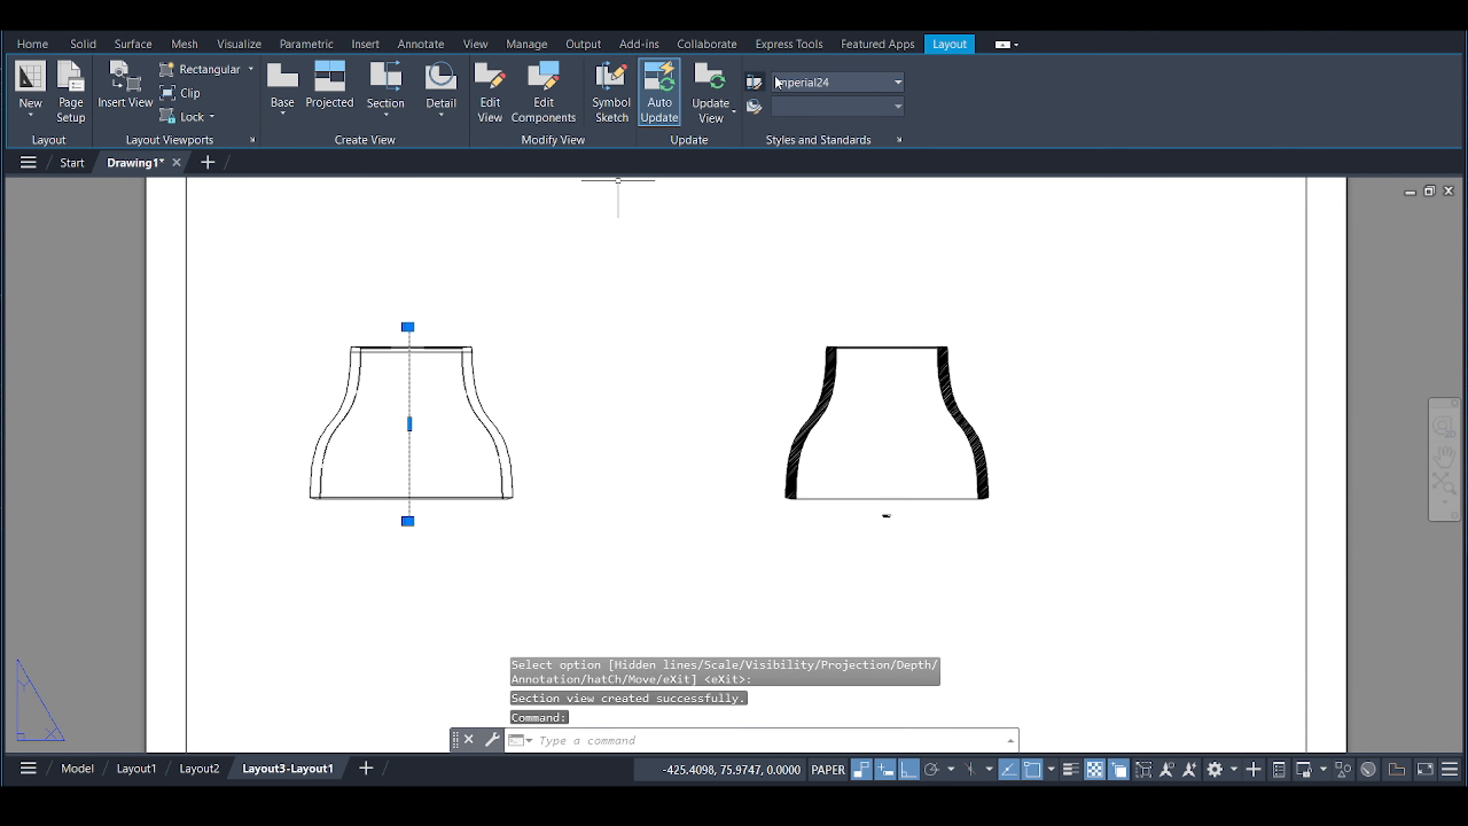
left_click(856, 86)
left_click(823, 126)
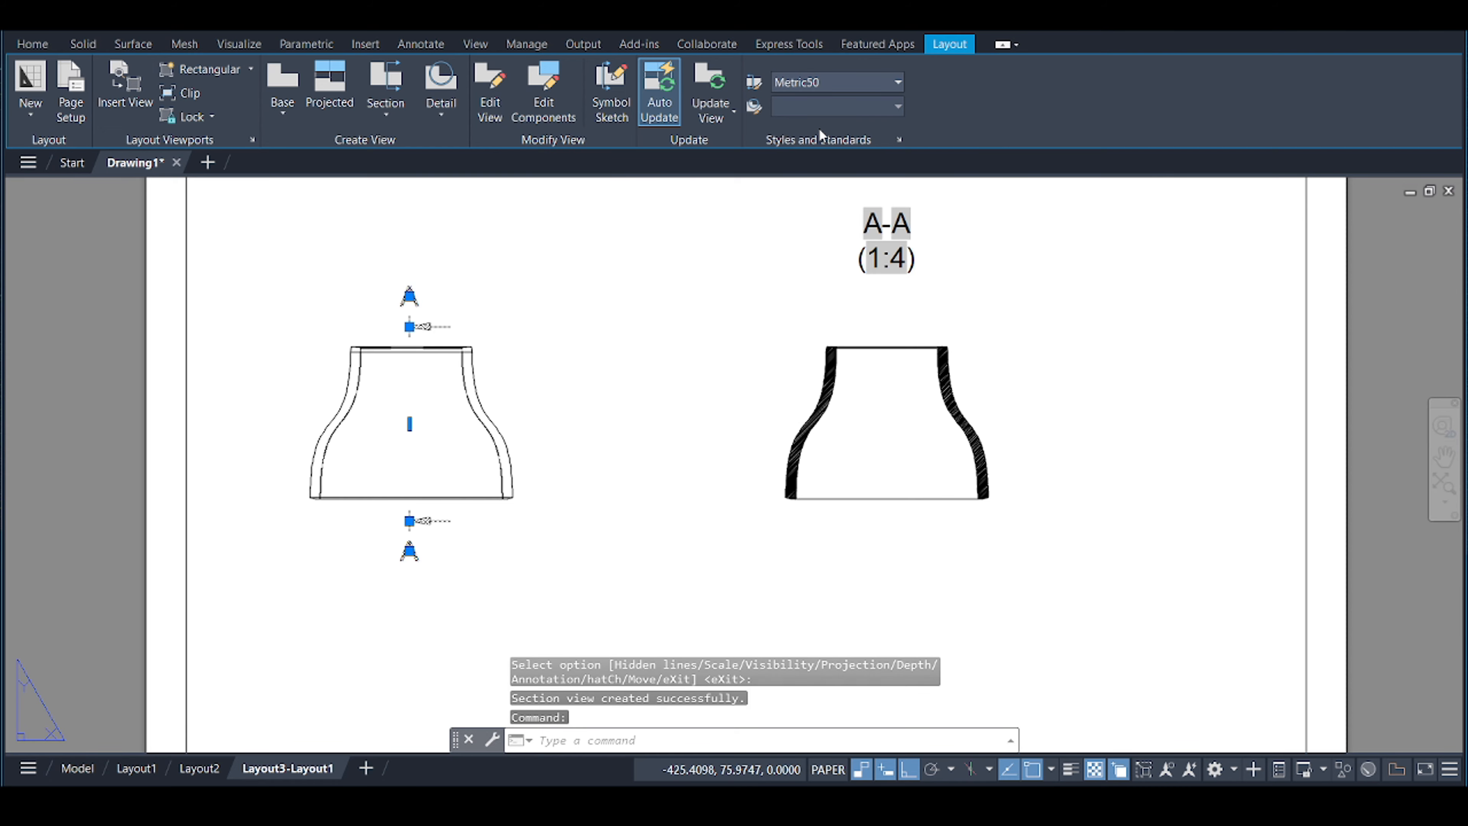
scroll(523, 384, "down", 2)
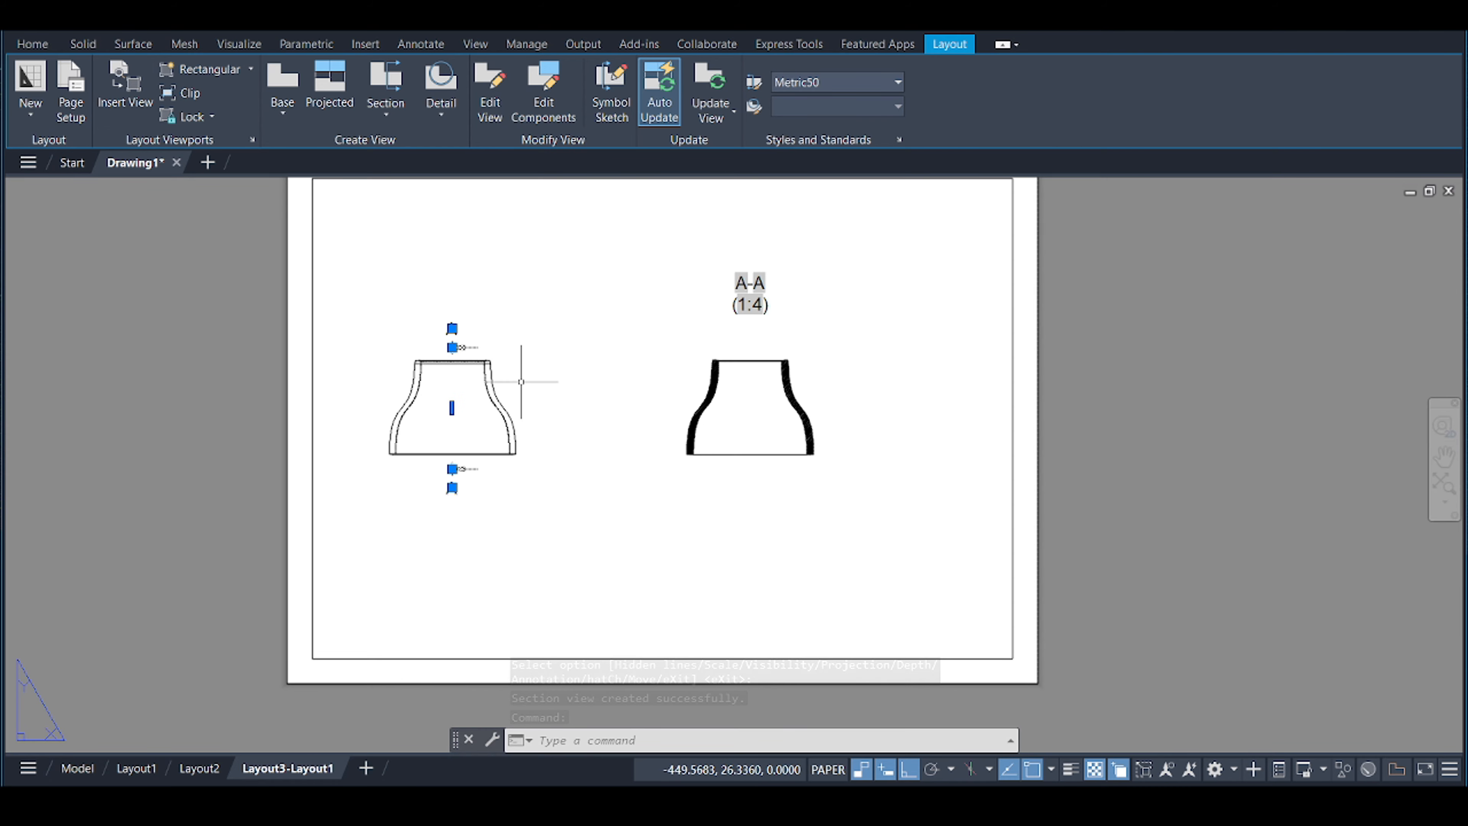
key("Escape")
Swap the two views horizontally, moving the base view to the right side of the sheet and the section view to the left half.
left_click(461, 406)
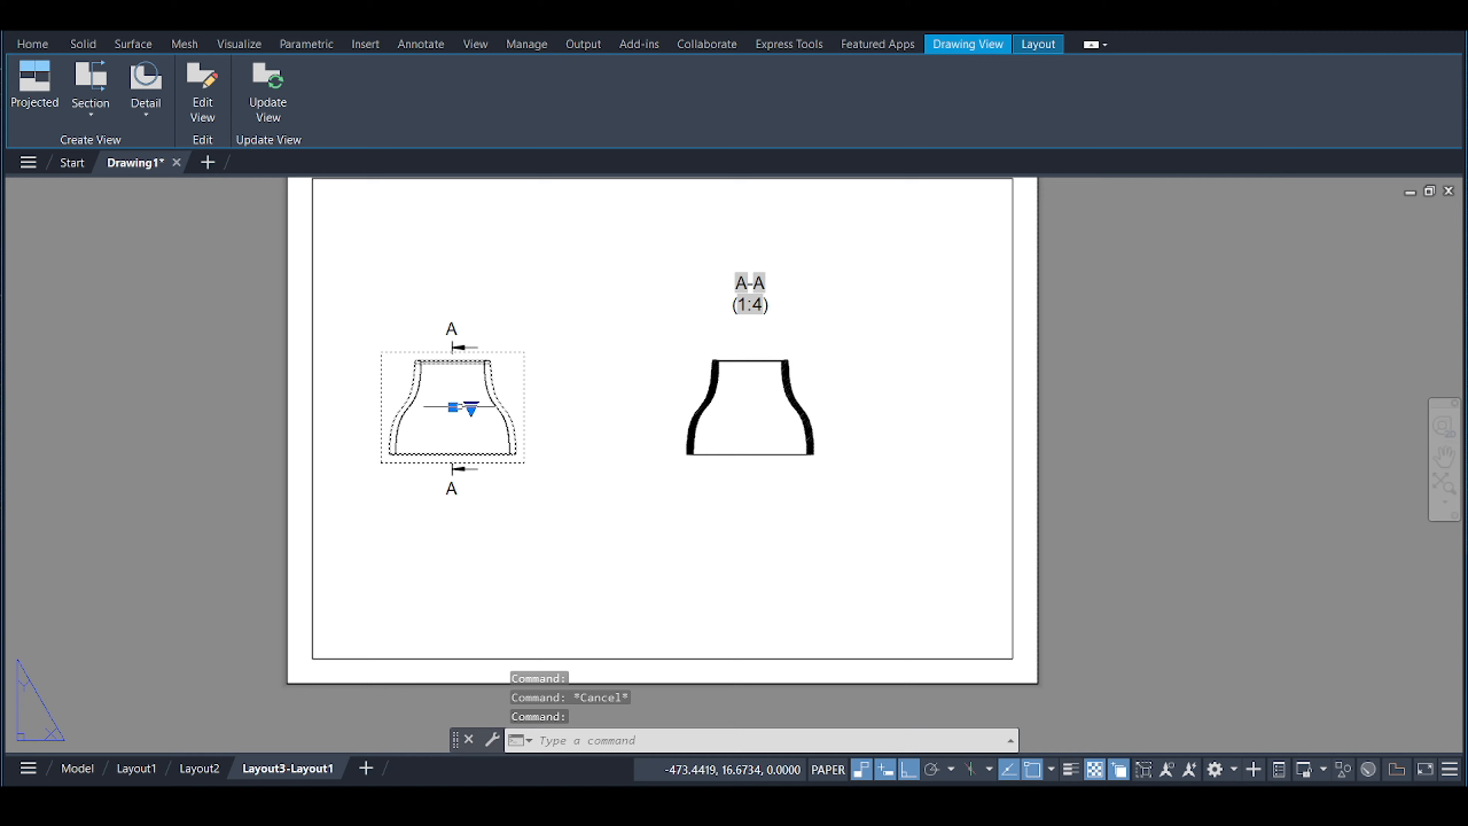
left_click(453, 407)
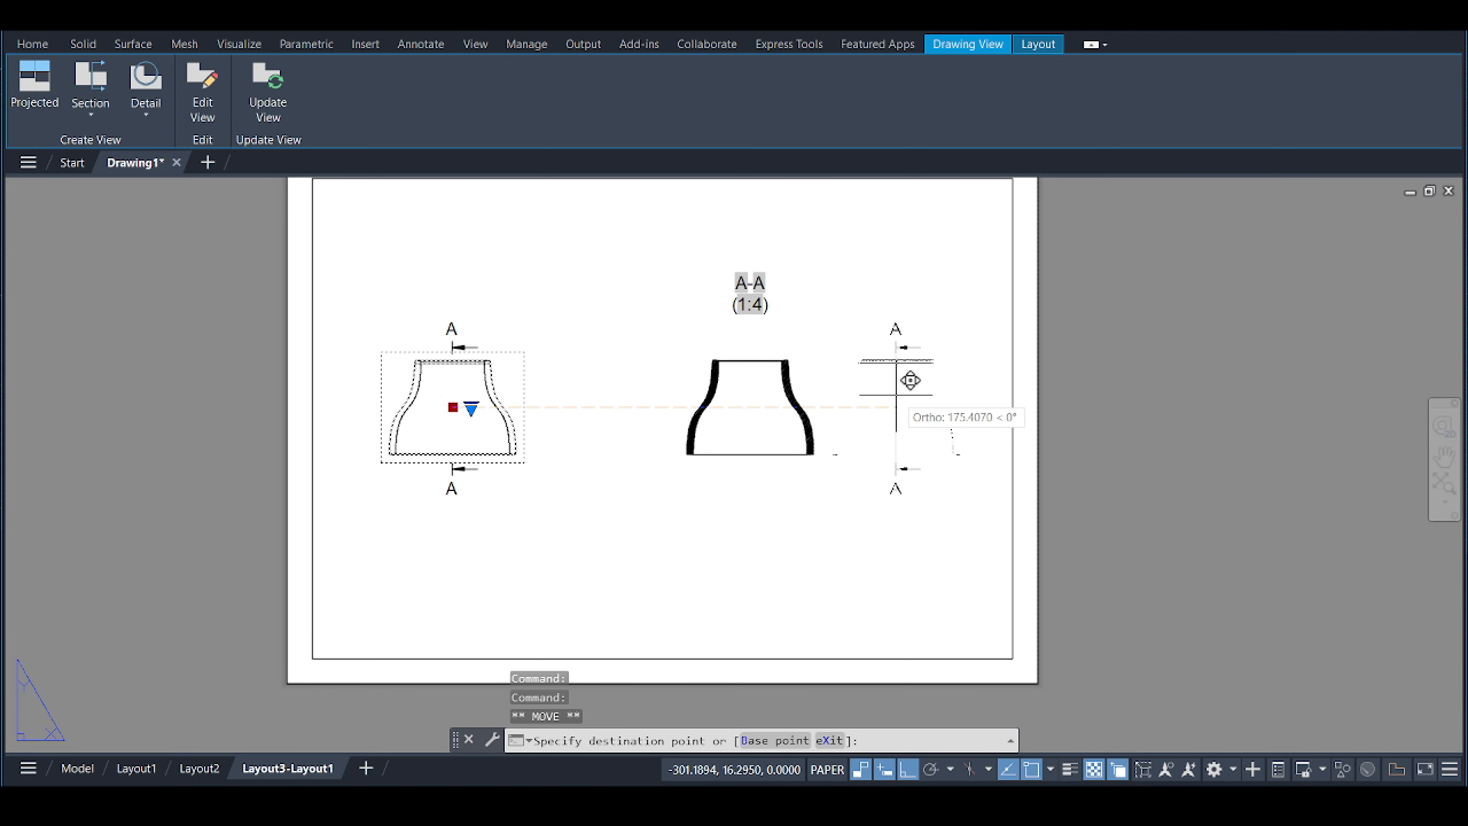
left_click(750, 407)
left_click(750, 407)
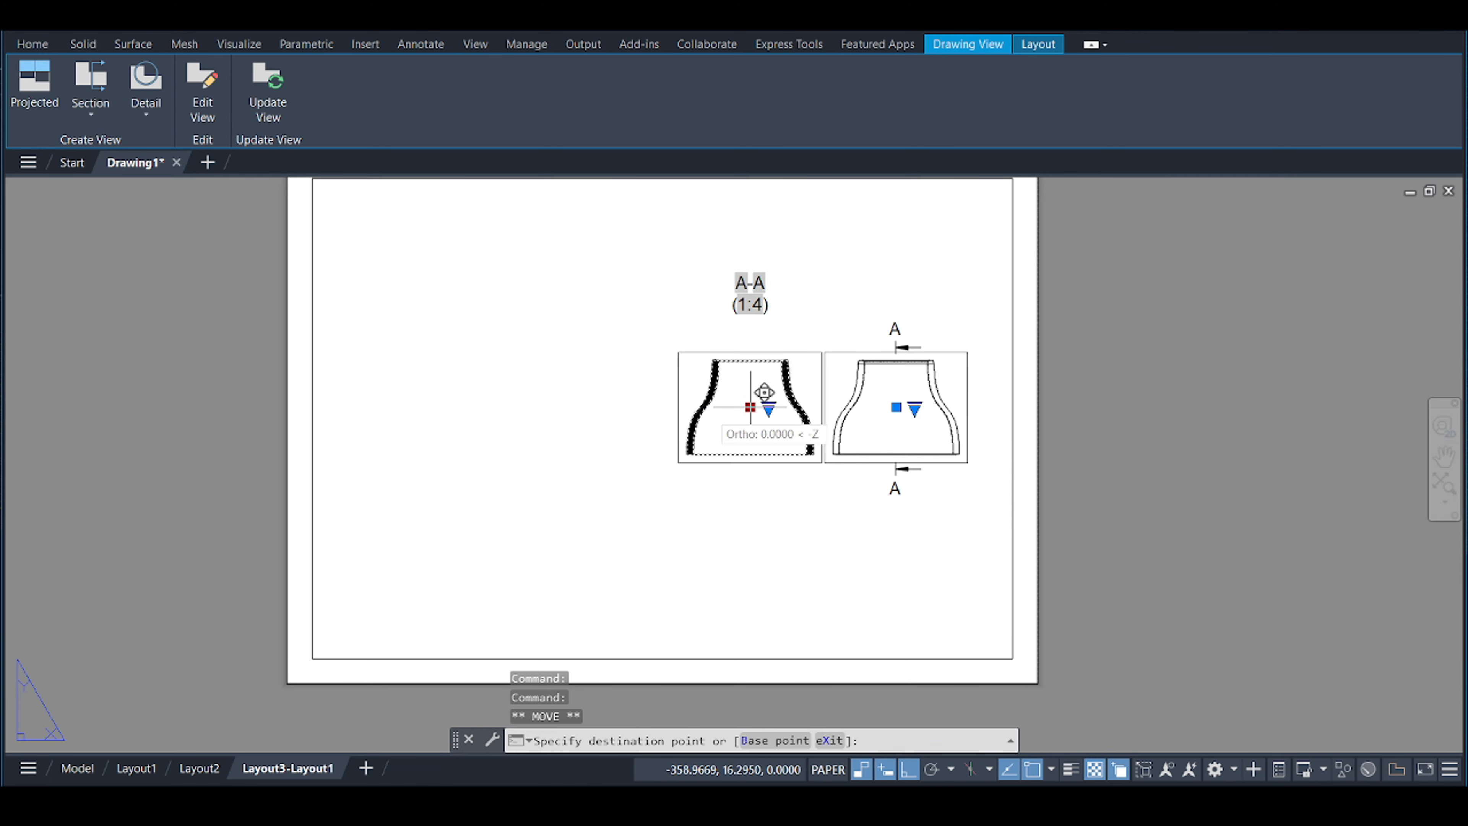
left_click(514, 407)
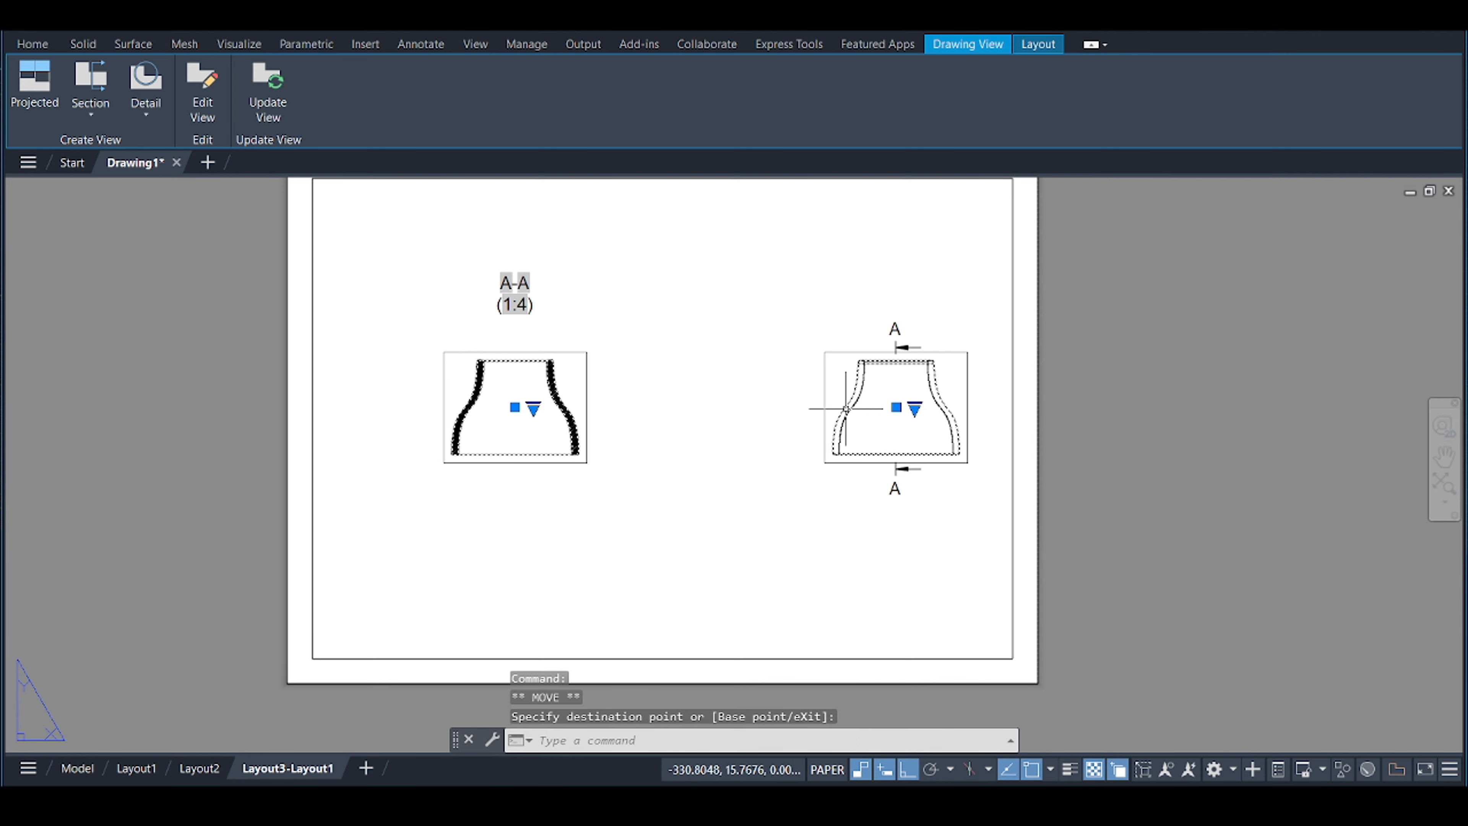
key("Escape")
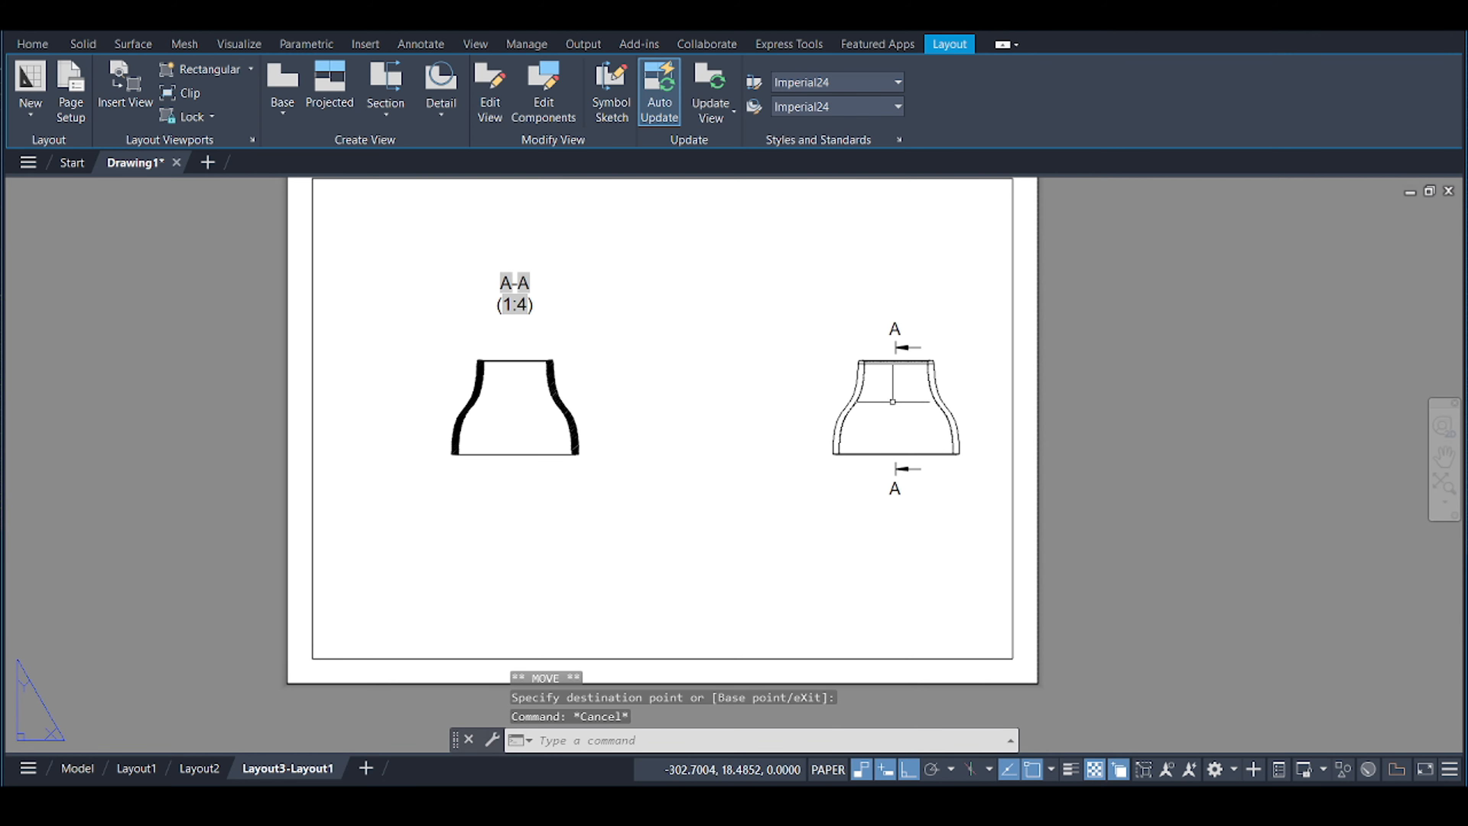
Edit the base view and set its scale to 0.4.
left_click(885, 405)
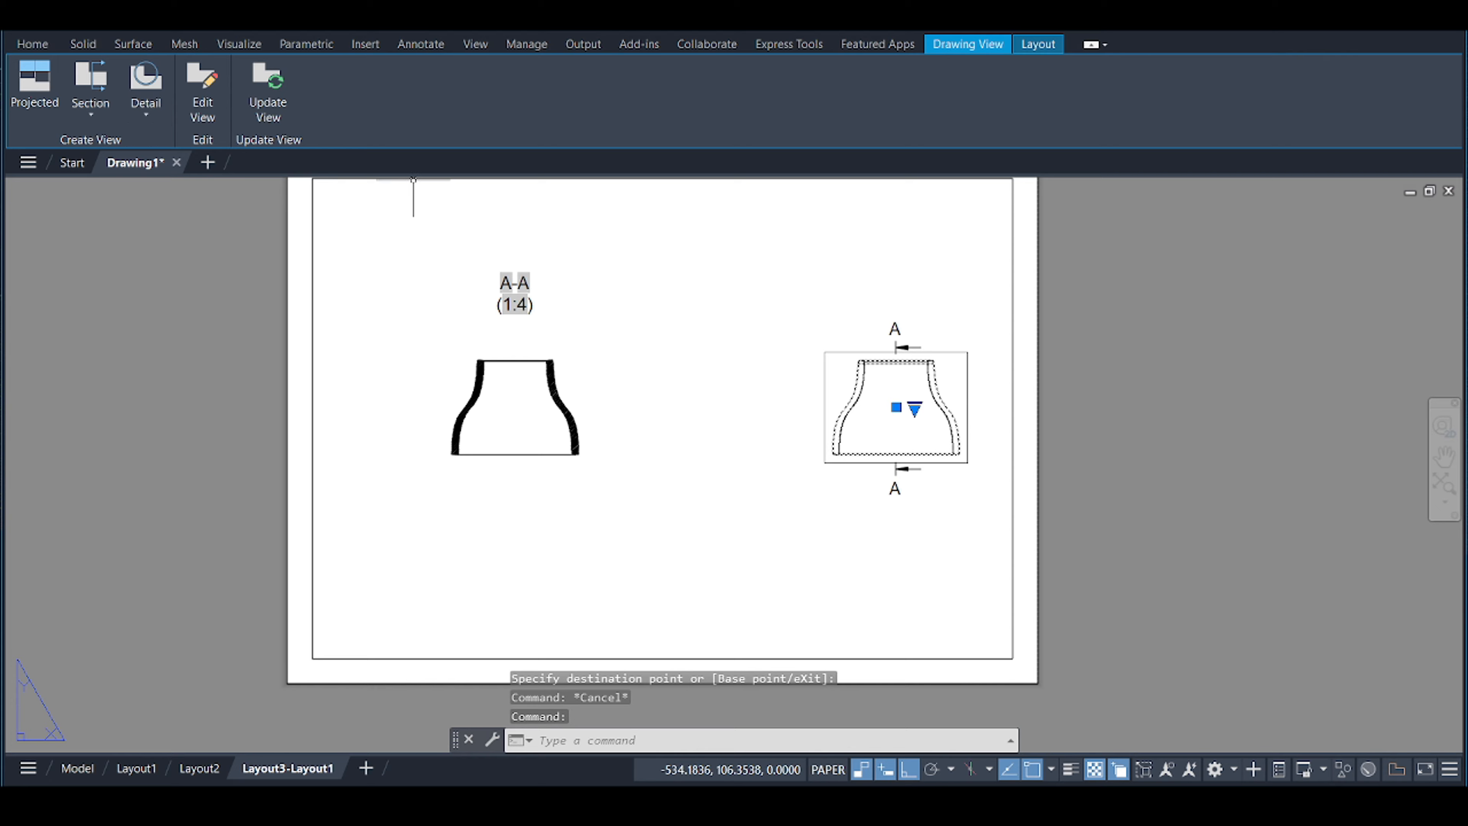
left_click(210, 111)
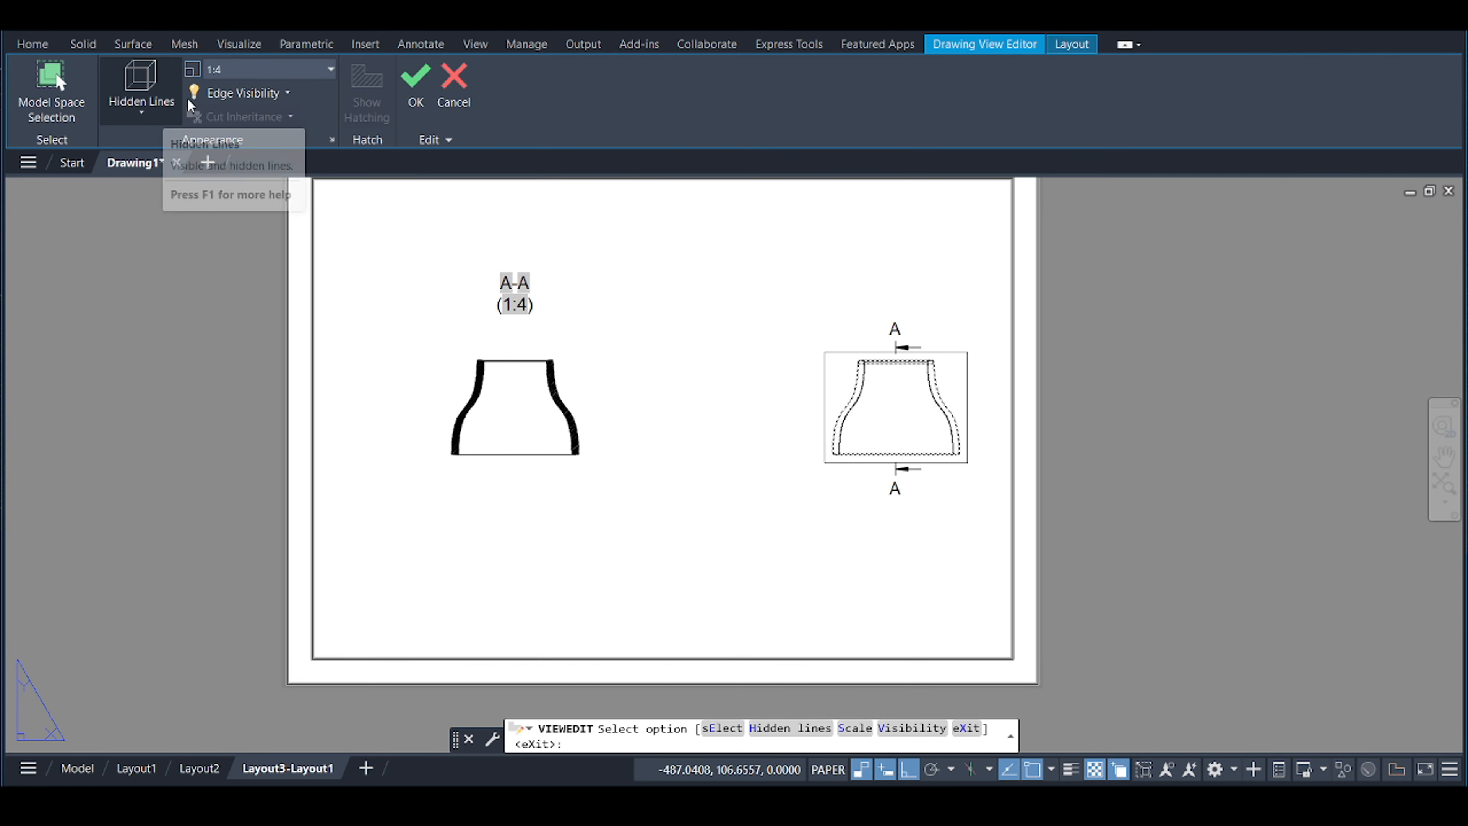
left_click(302, 70)
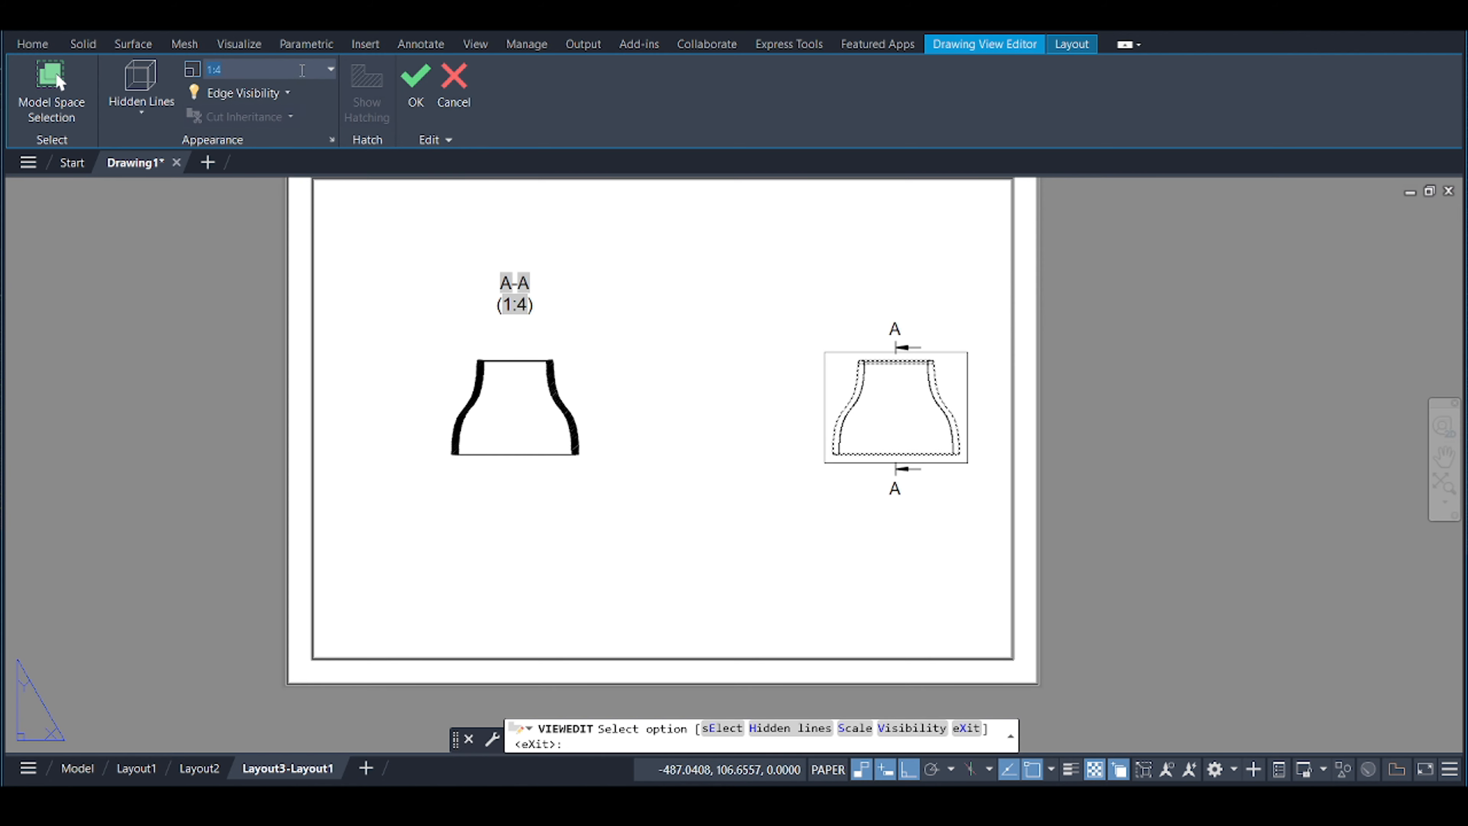
left_click(331, 71)
scroll(232, 110, "up", 1)
left_click(231, 108)
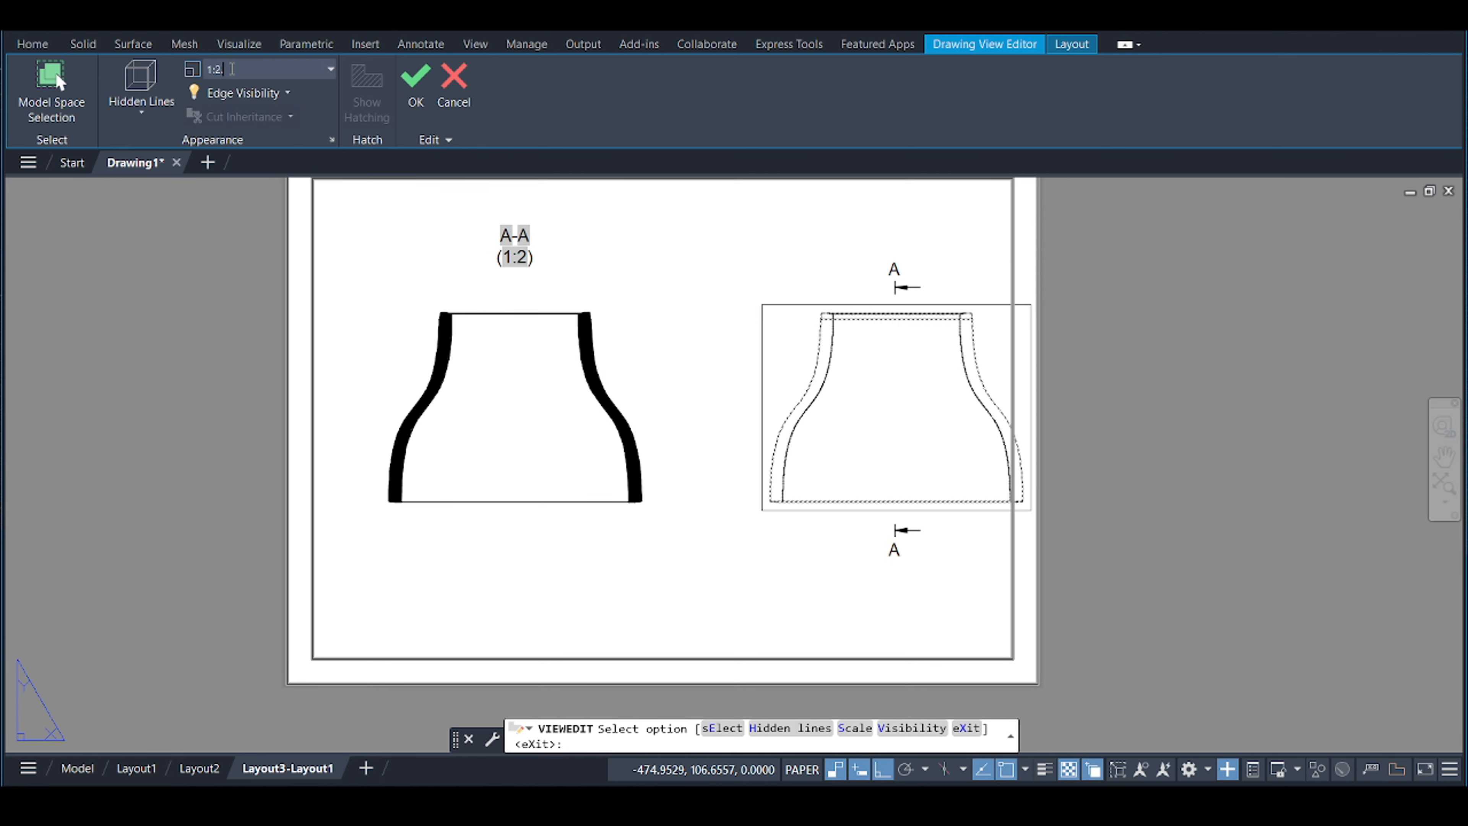
key("Return")
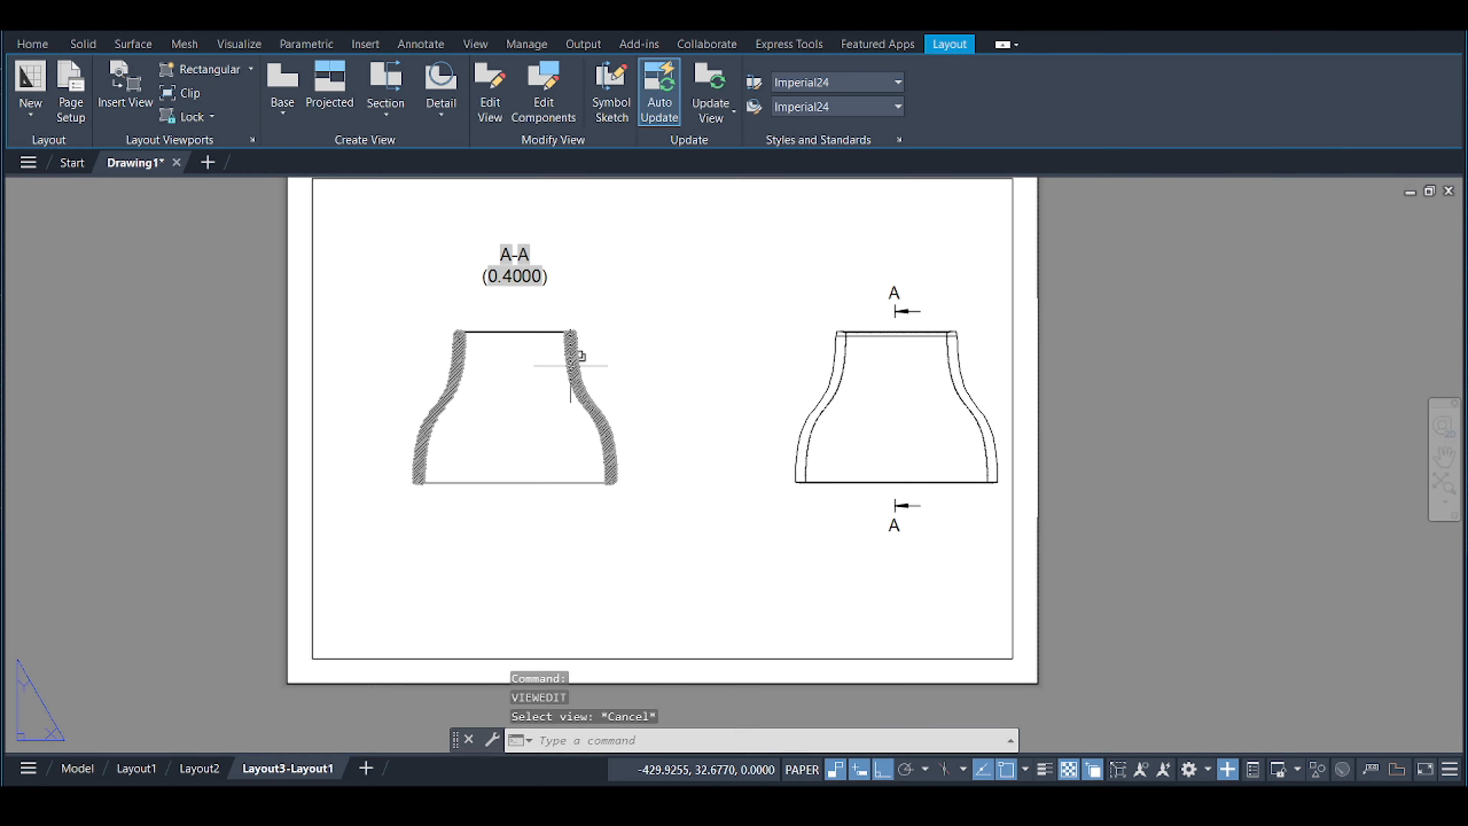
Change the section view's hatch pattern to ANSI32.
left_click(572, 364)
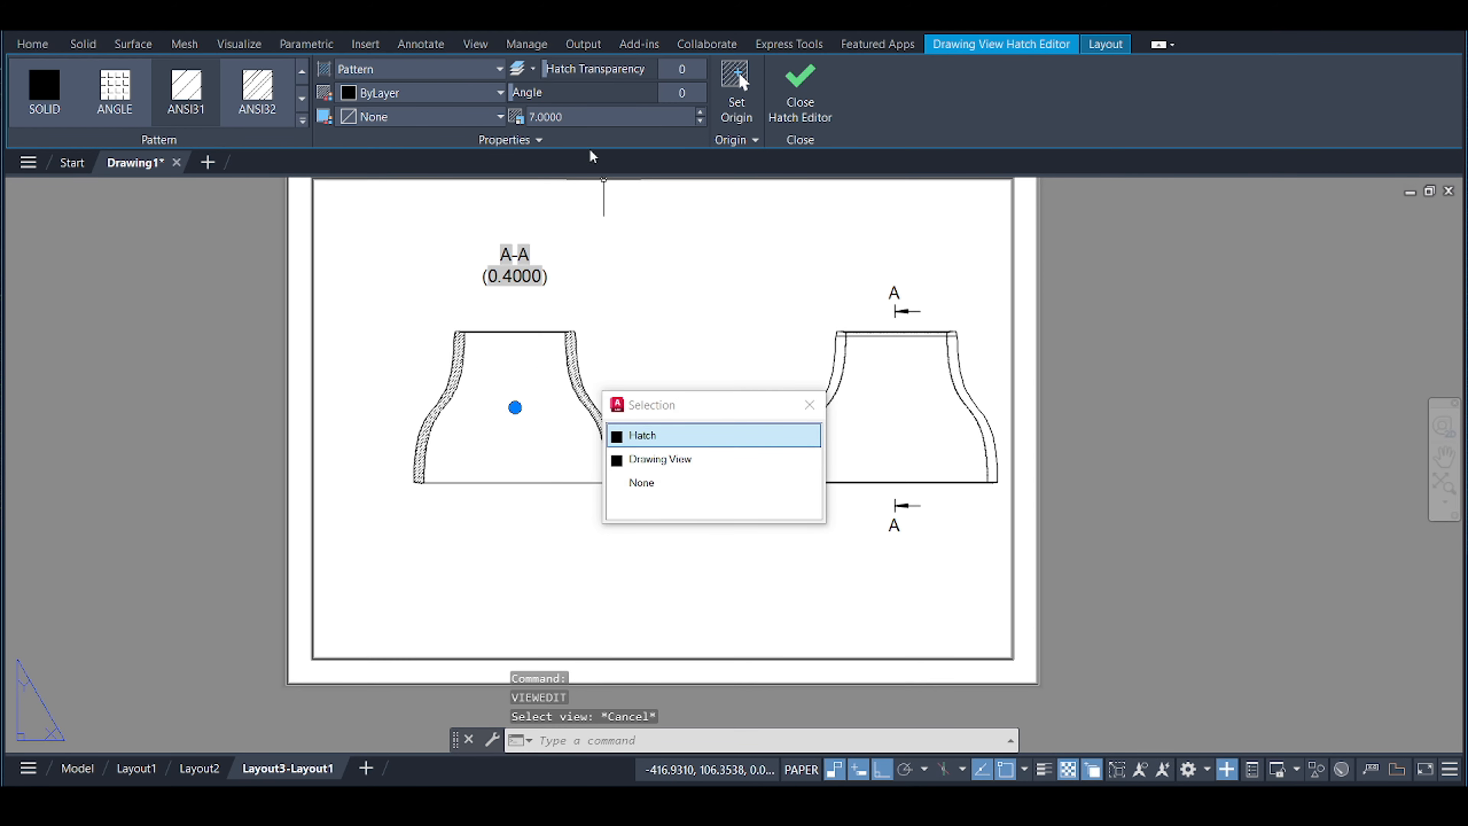
left_click(286, 110)
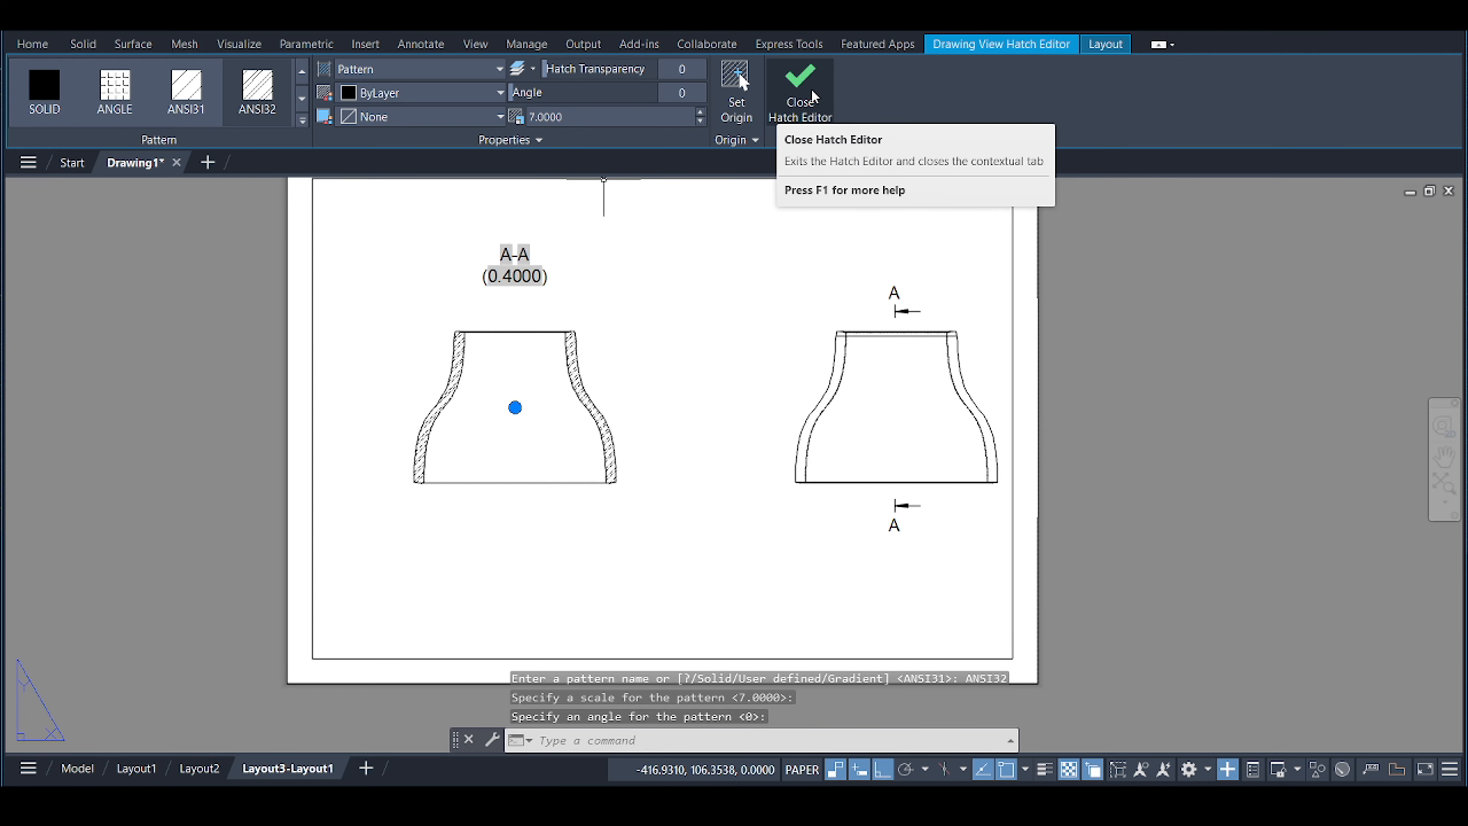
key("Return")
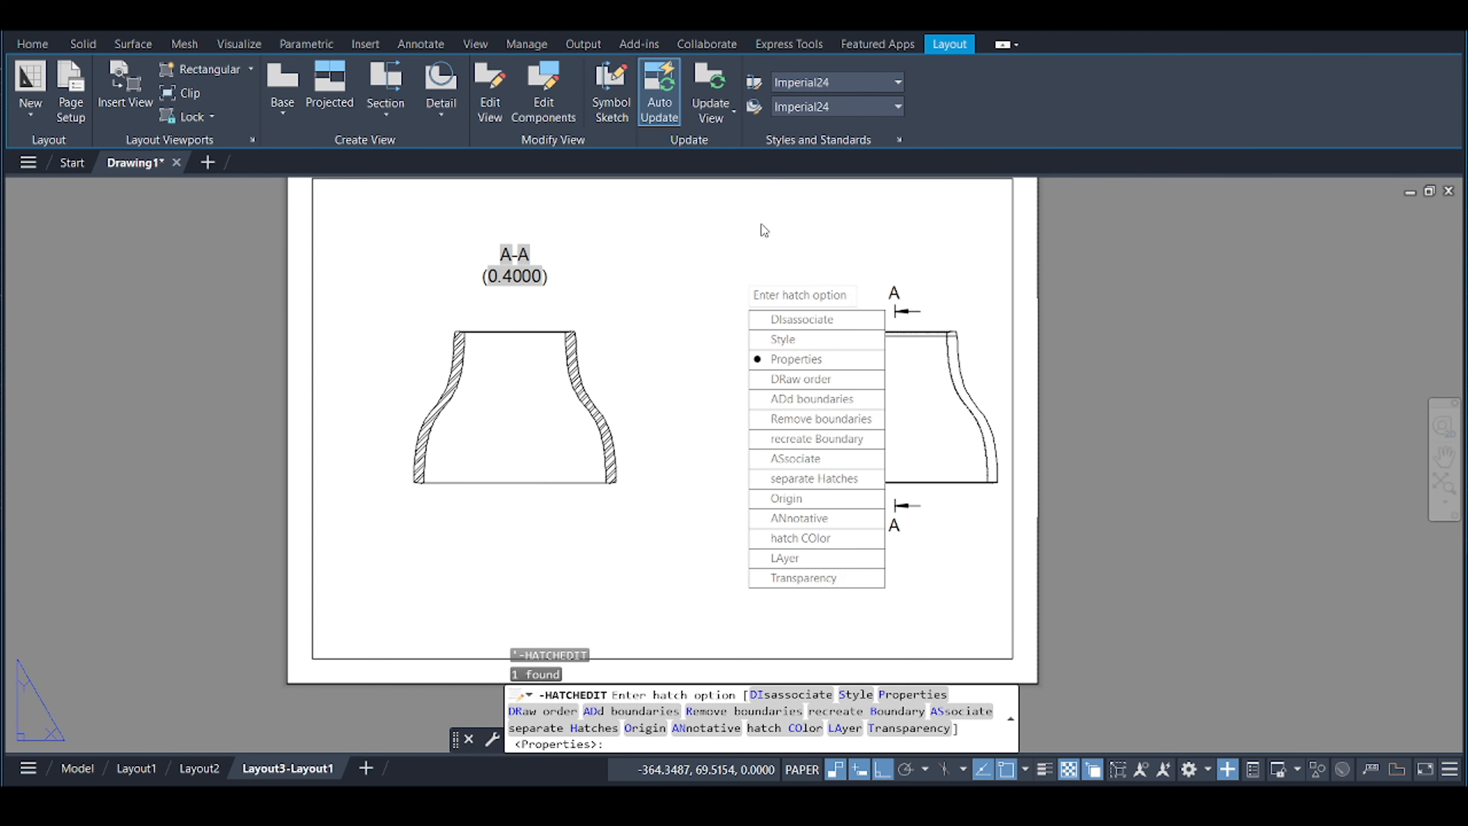
key("Escape")
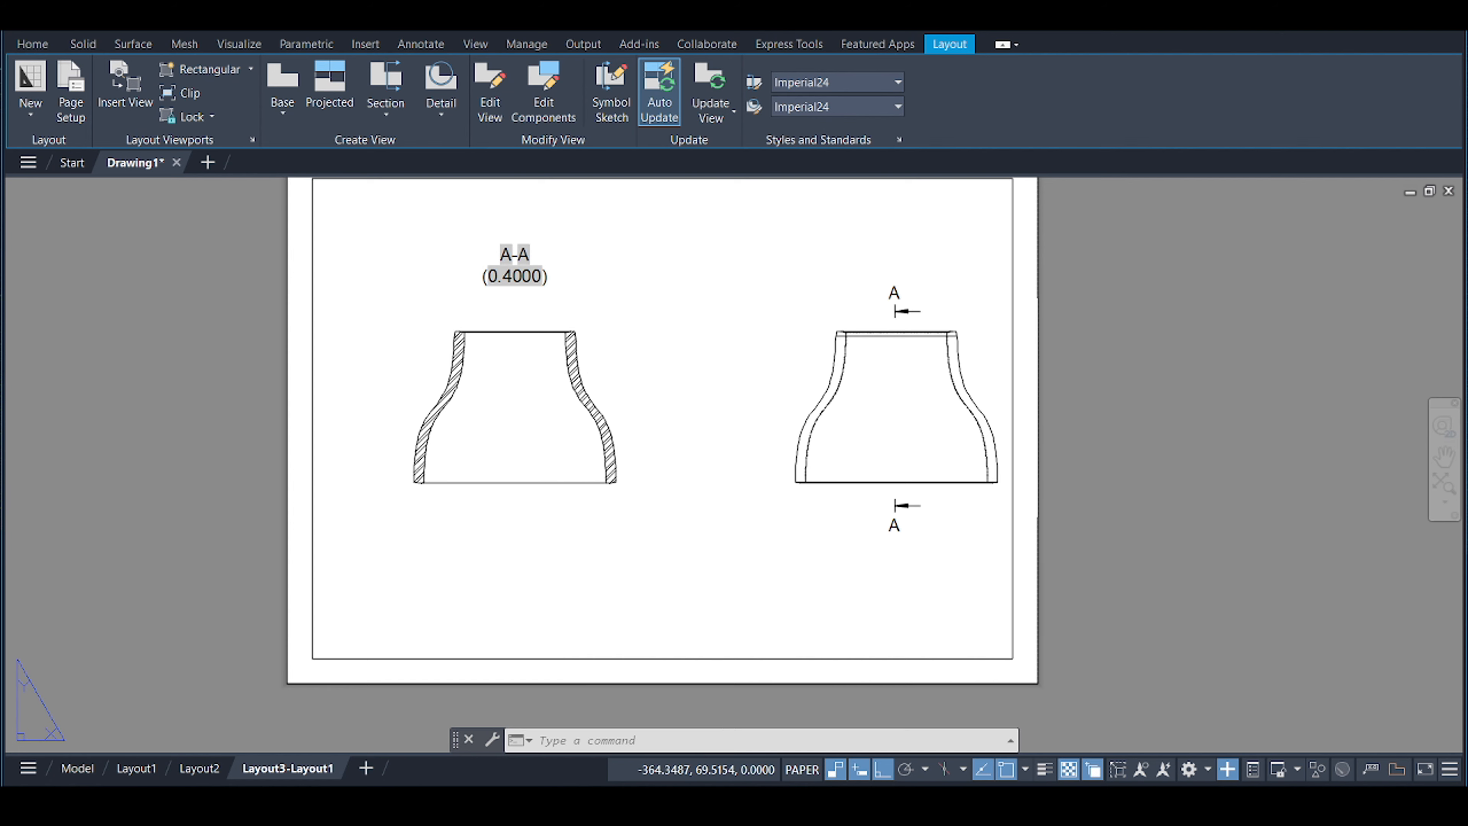
Insert the text SECTION A-A before the scale in the section view's label and widen the text box to fit one line.
scroll(541, 378, "up", 4)
scroll(455, 305, "down", 4)
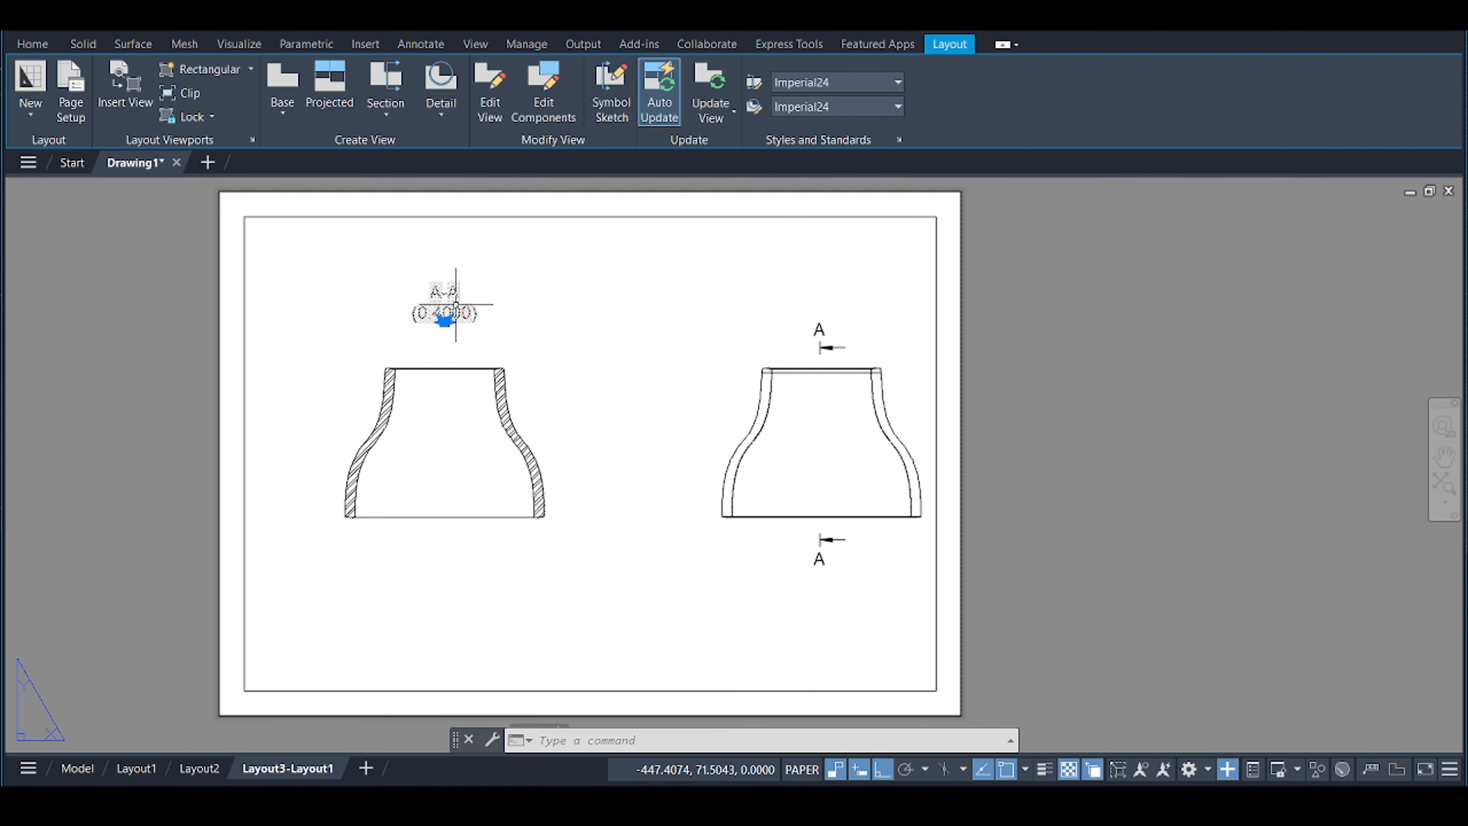
double_click(456, 305)
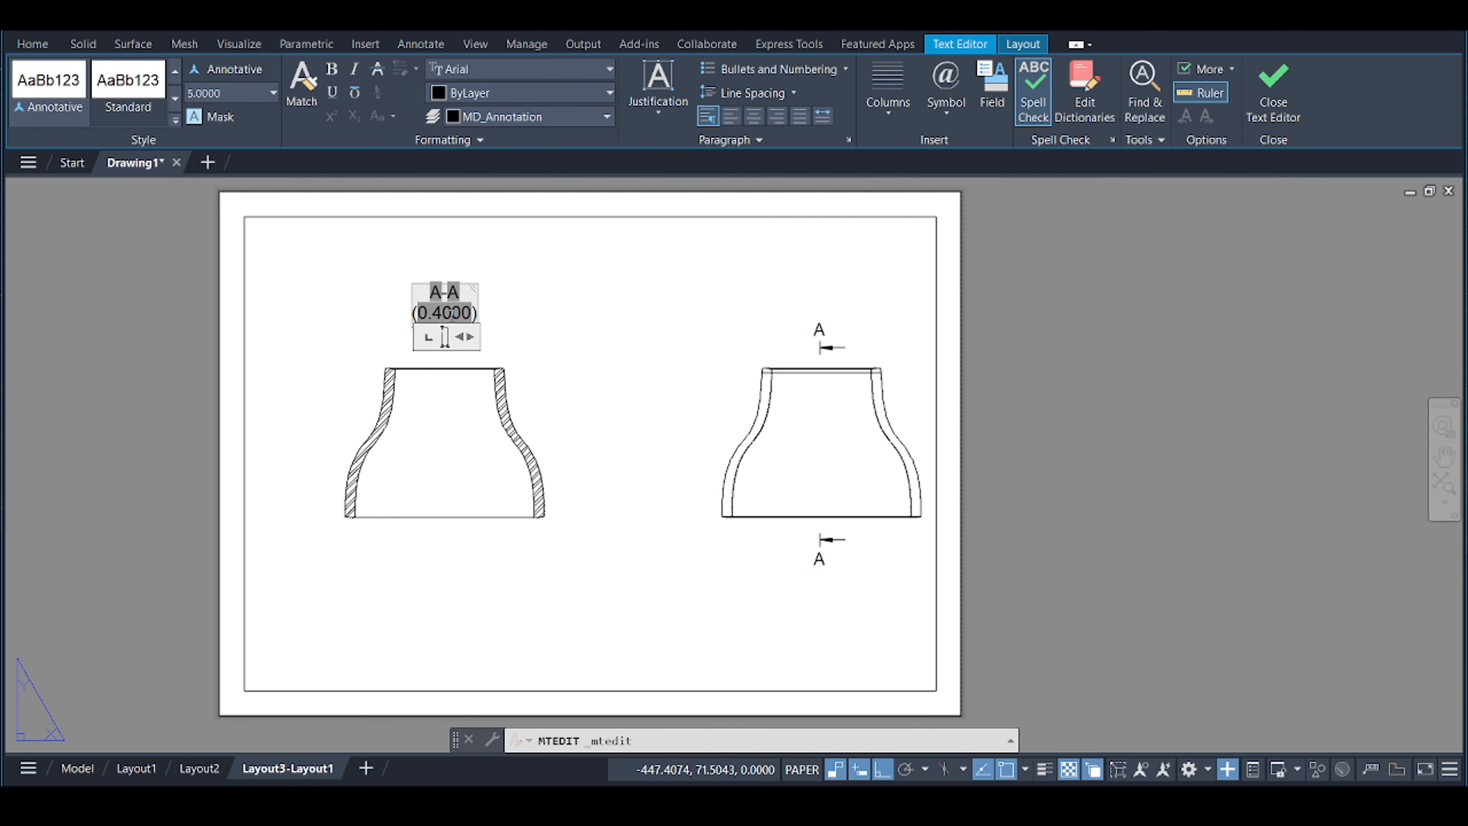
type("SECTION ")
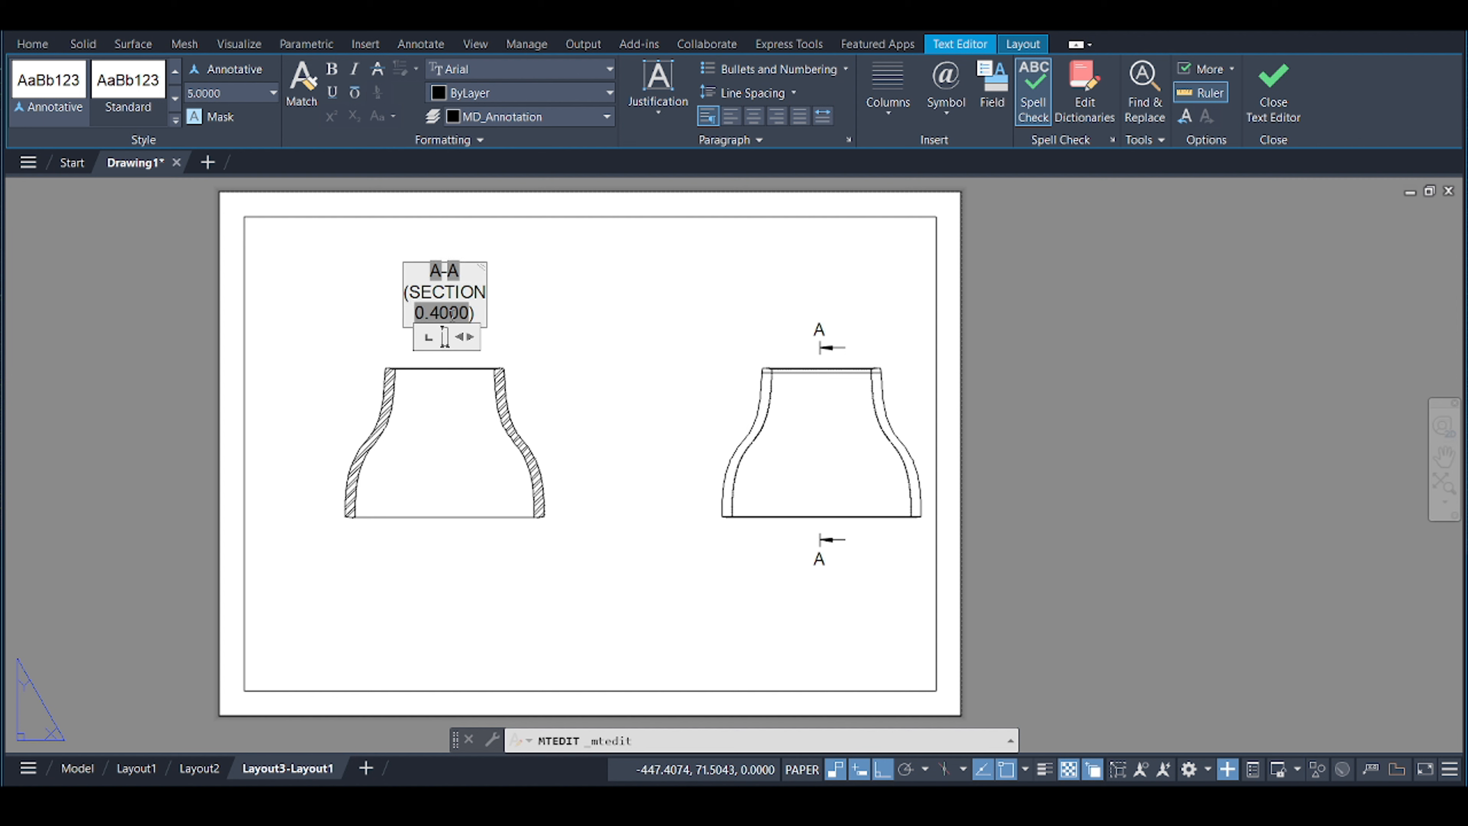
type("A-A")
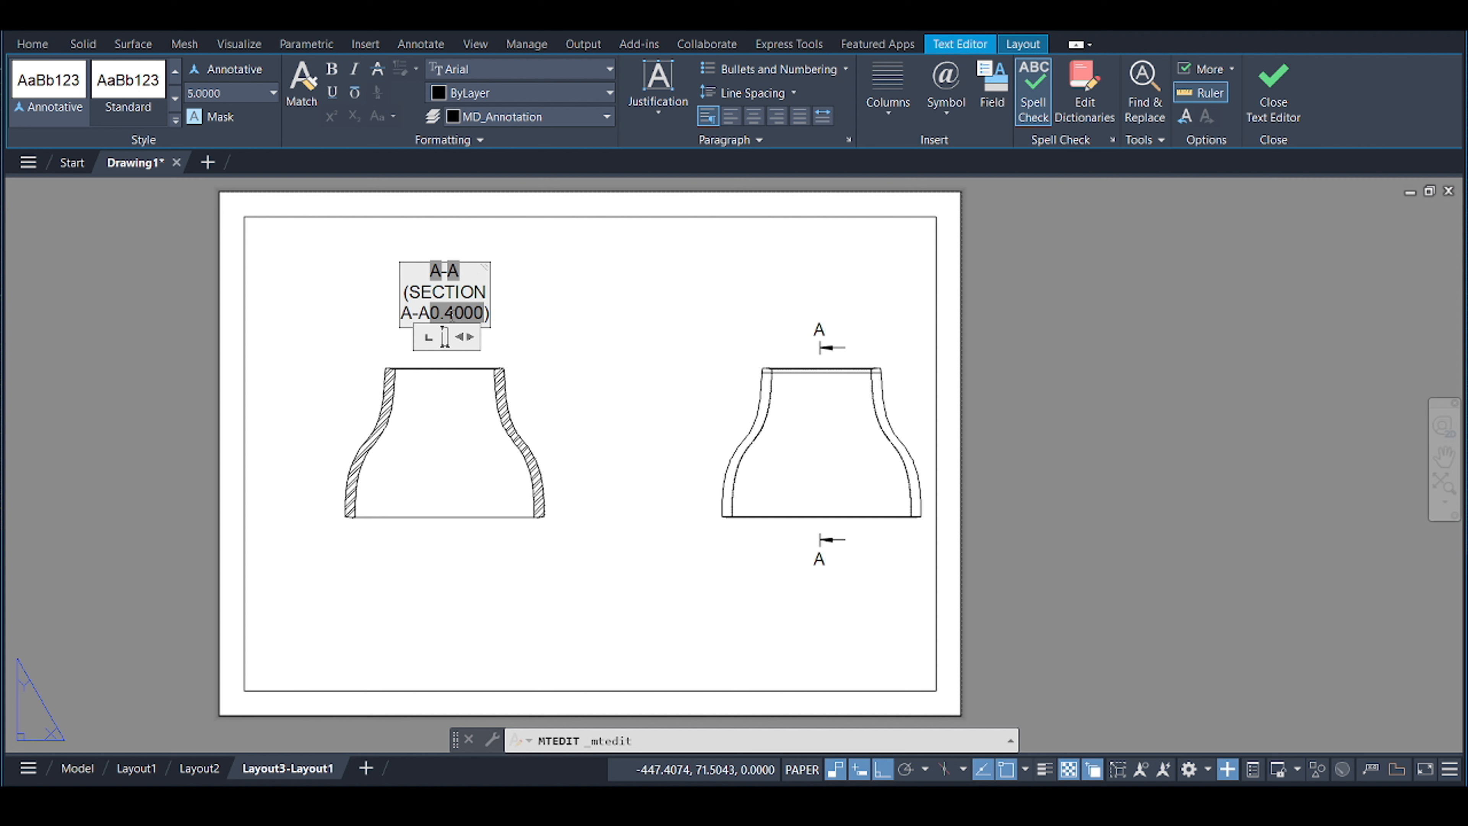
left_click_drag(474, 343, 578, 343)
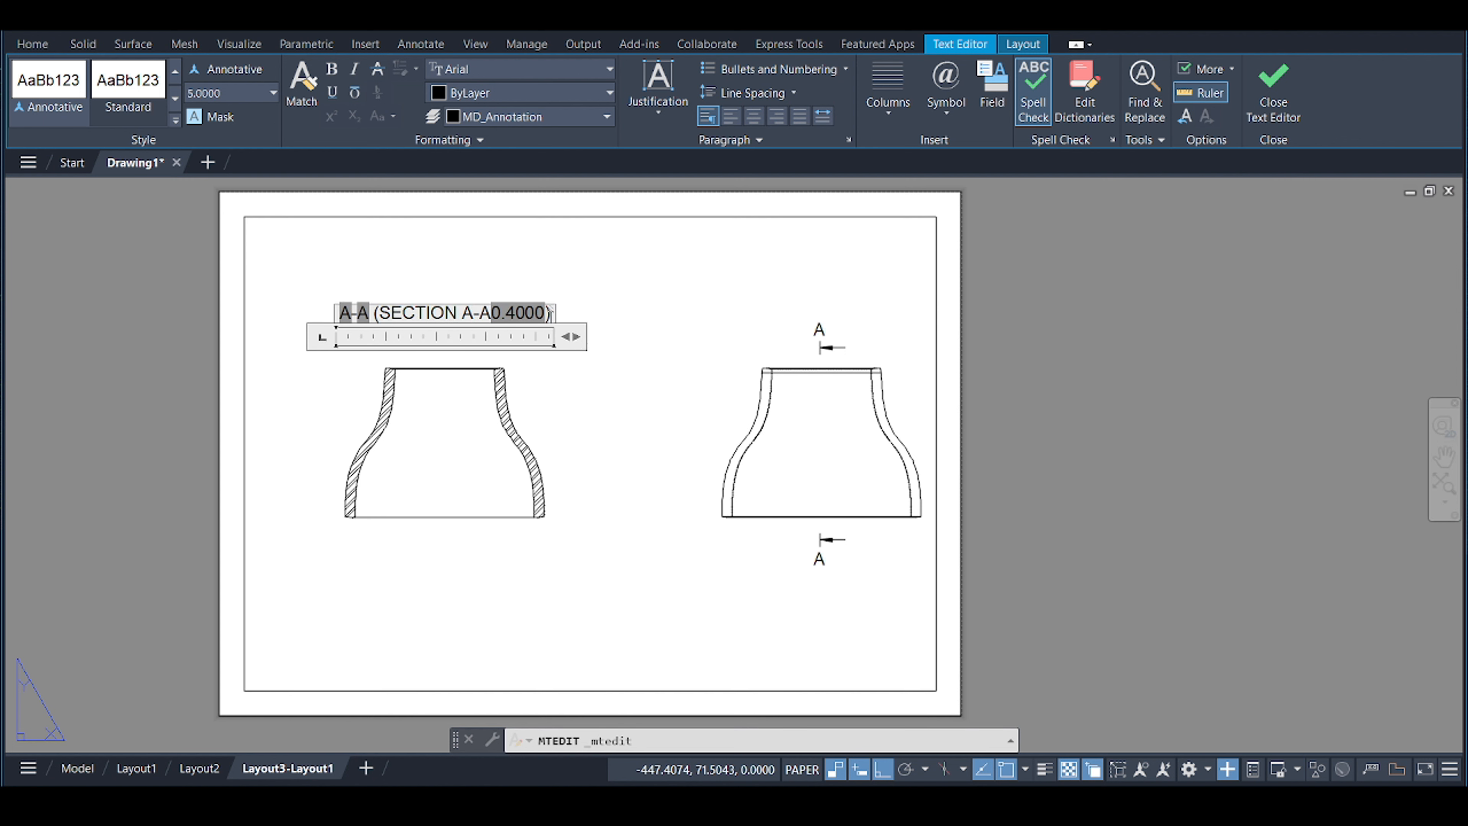
Delete the scale field, parentheses and original A-A identifier from the label, keeping only SECTION A-A, and finish the text edit.
left_click(519, 315)
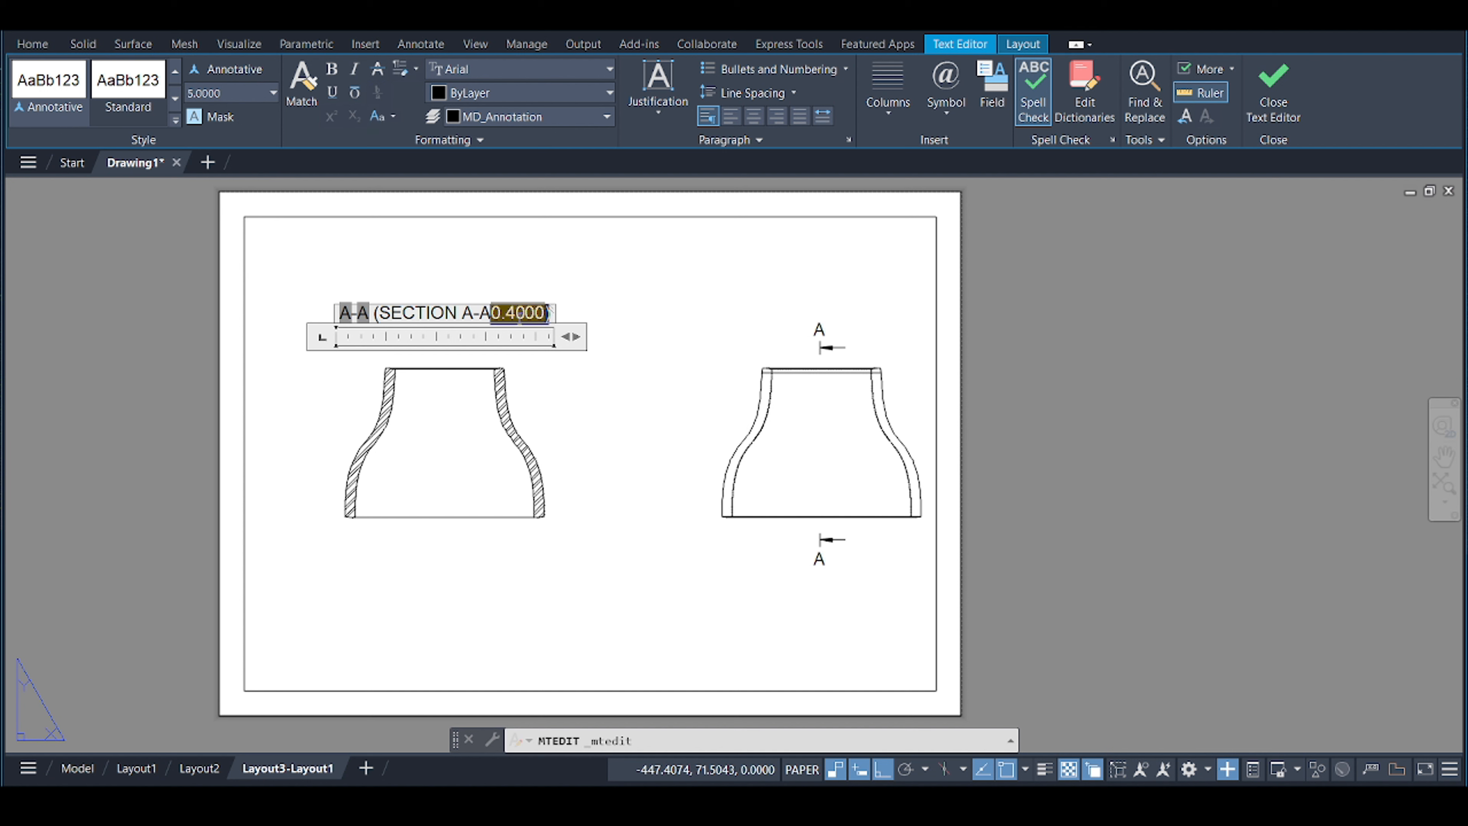
key("Delete")
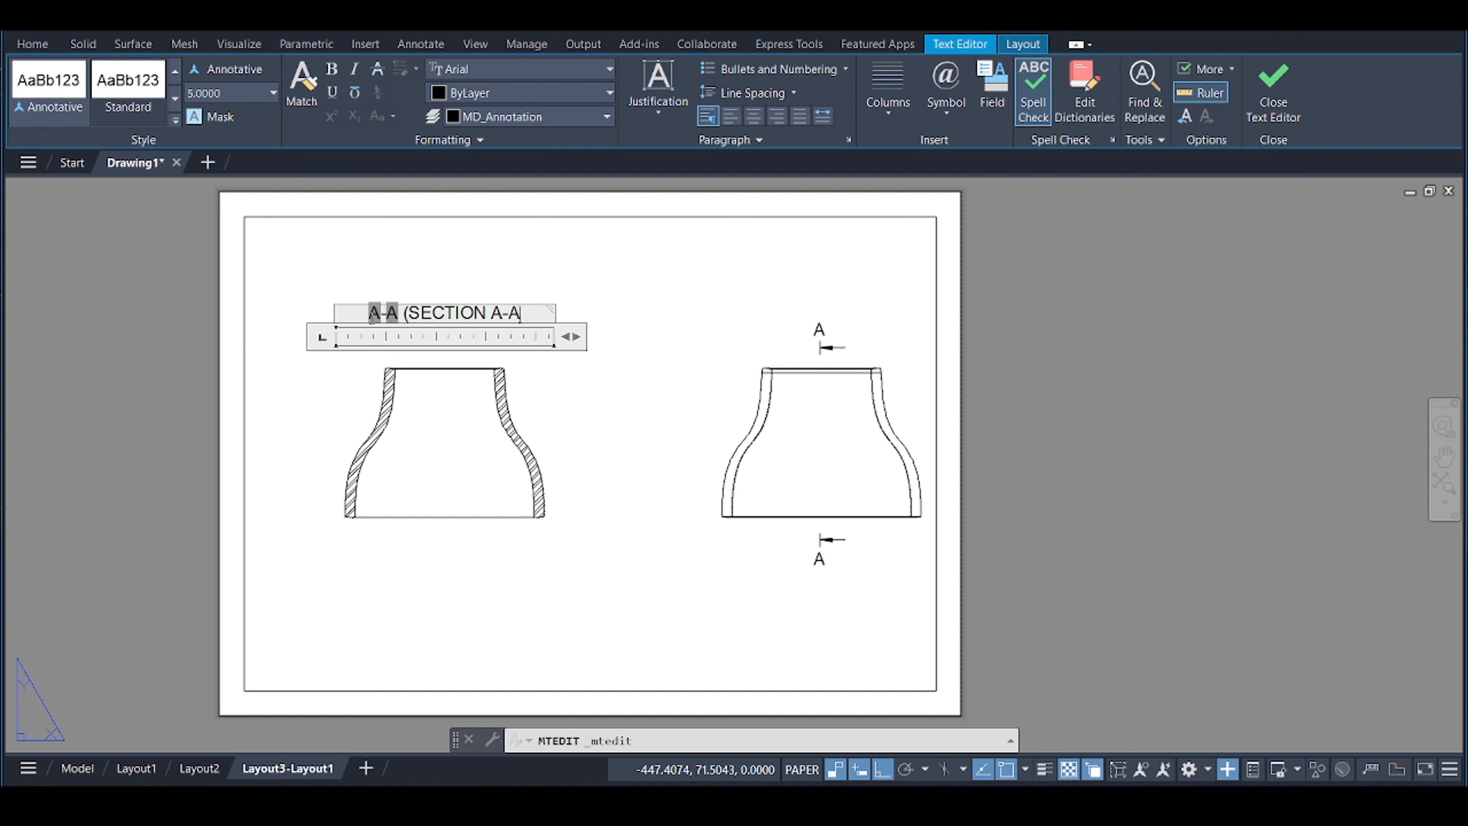
key("Delete")
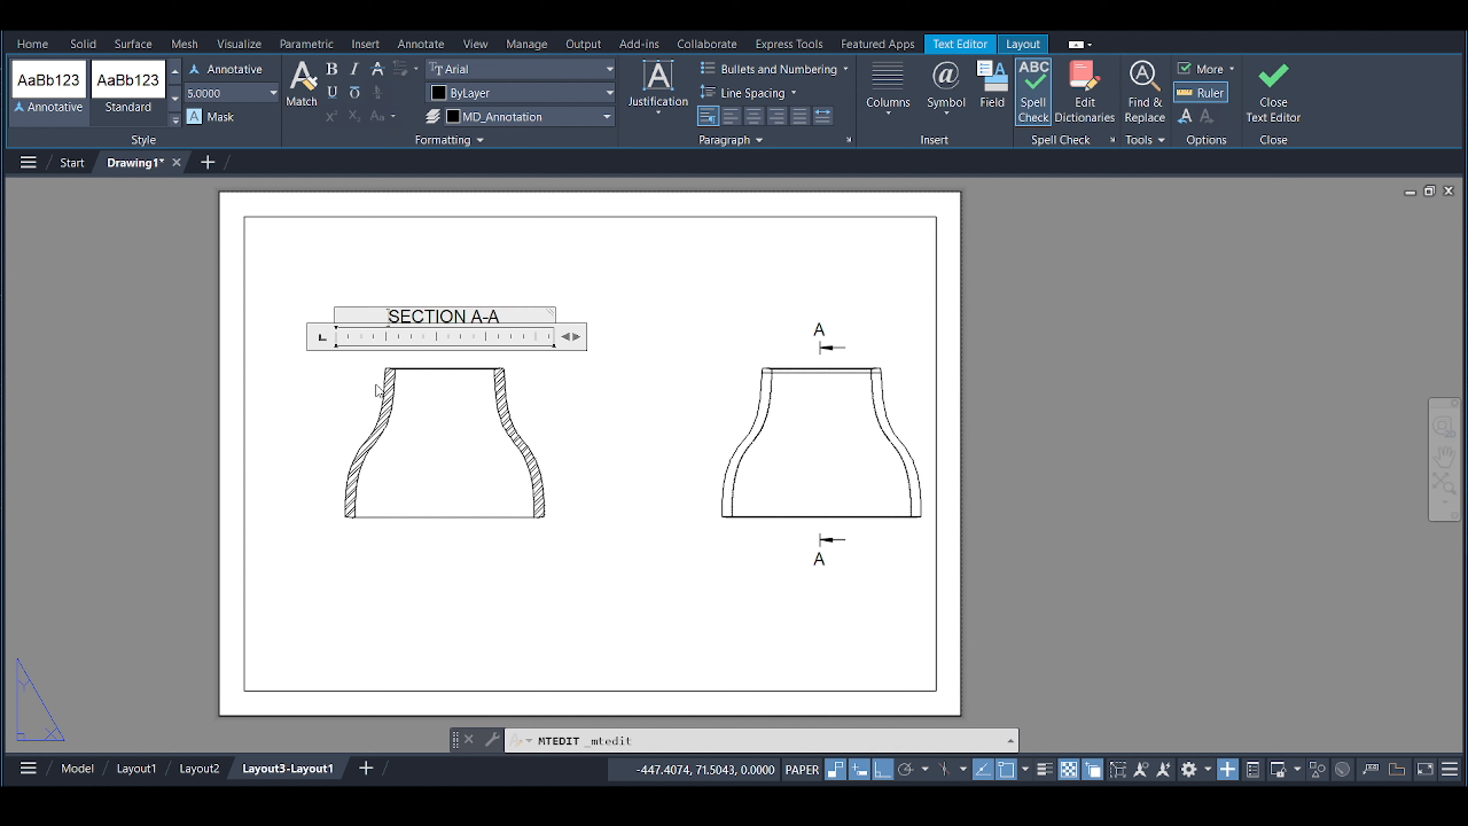
left_click(632, 321)
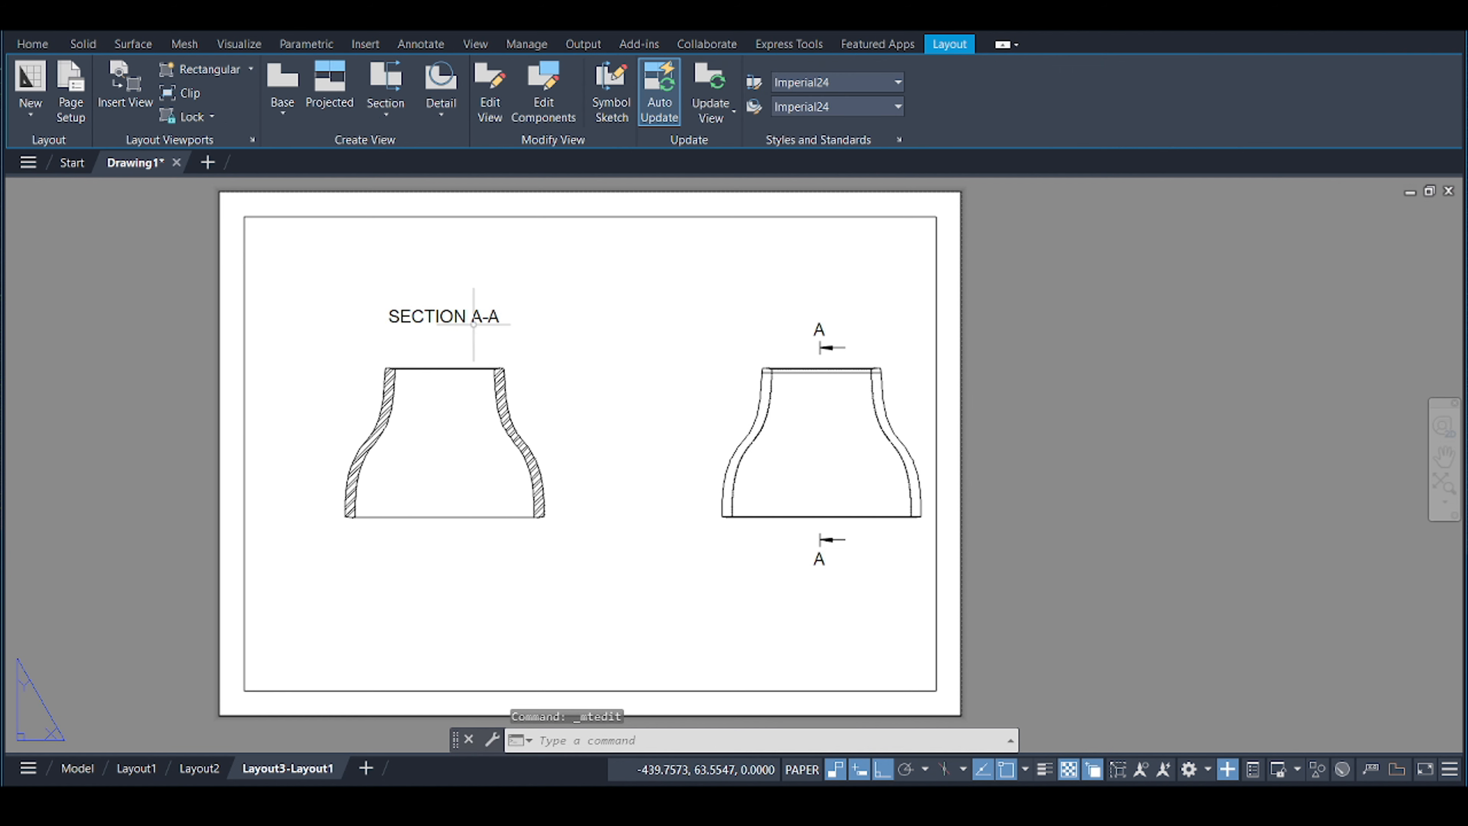
Move the SECTION A-A label straight up, farther above the section view.
left_click(463, 316)
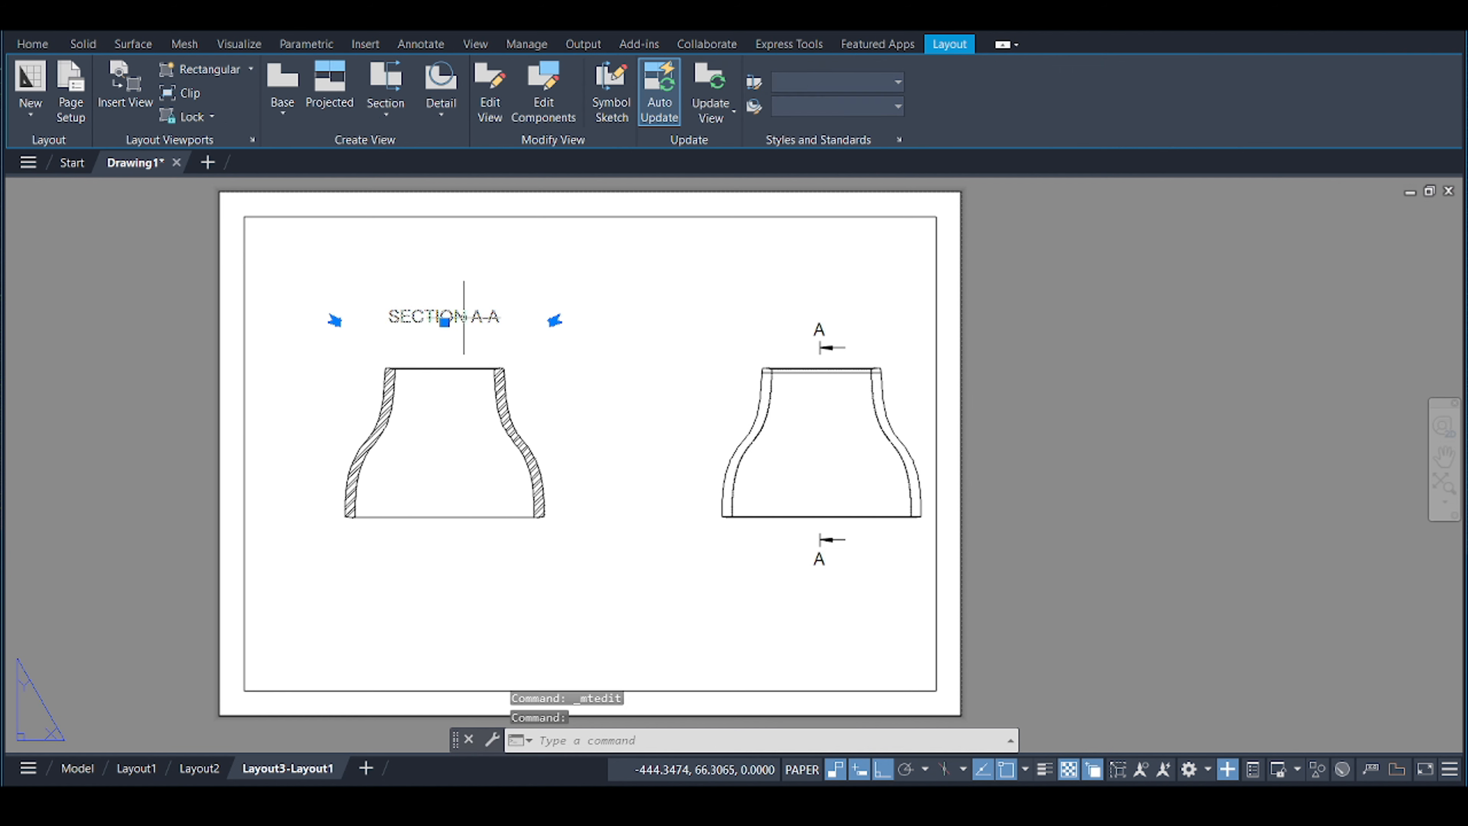
left_click(444, 317)
left_click(443, 317)
left_click(444, 317)
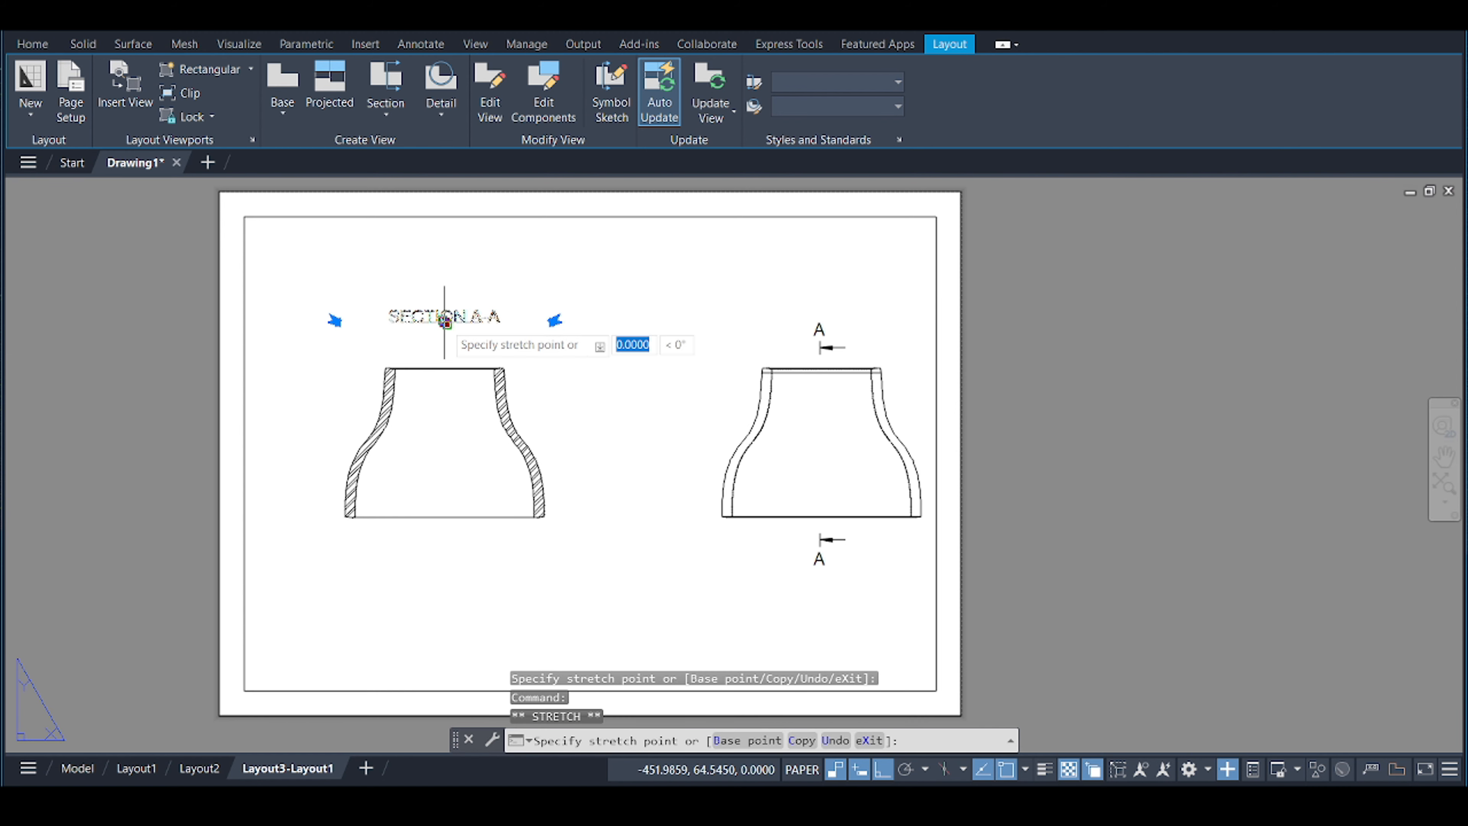
left_click(445, 263)
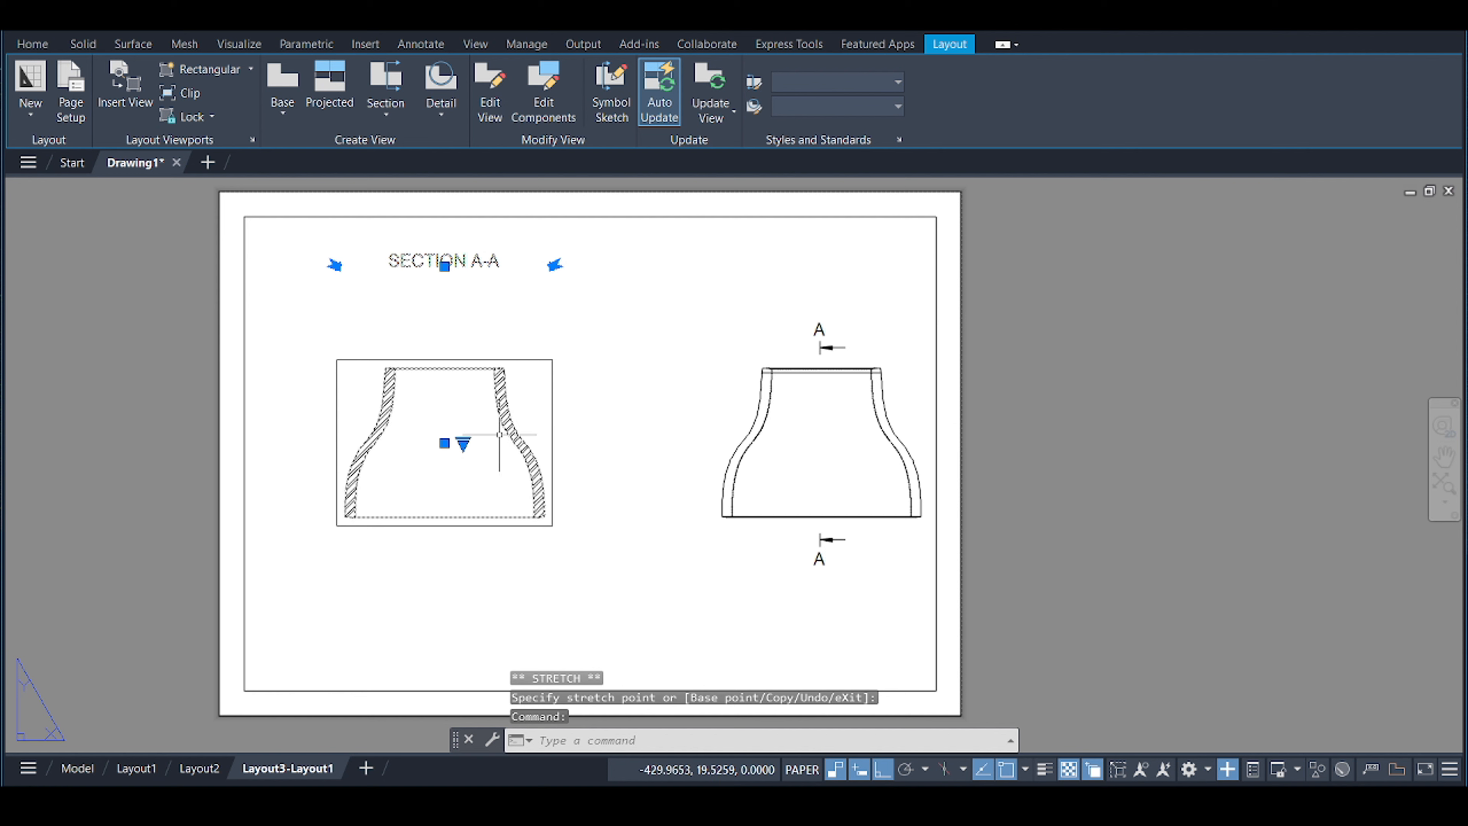
key("Escape")
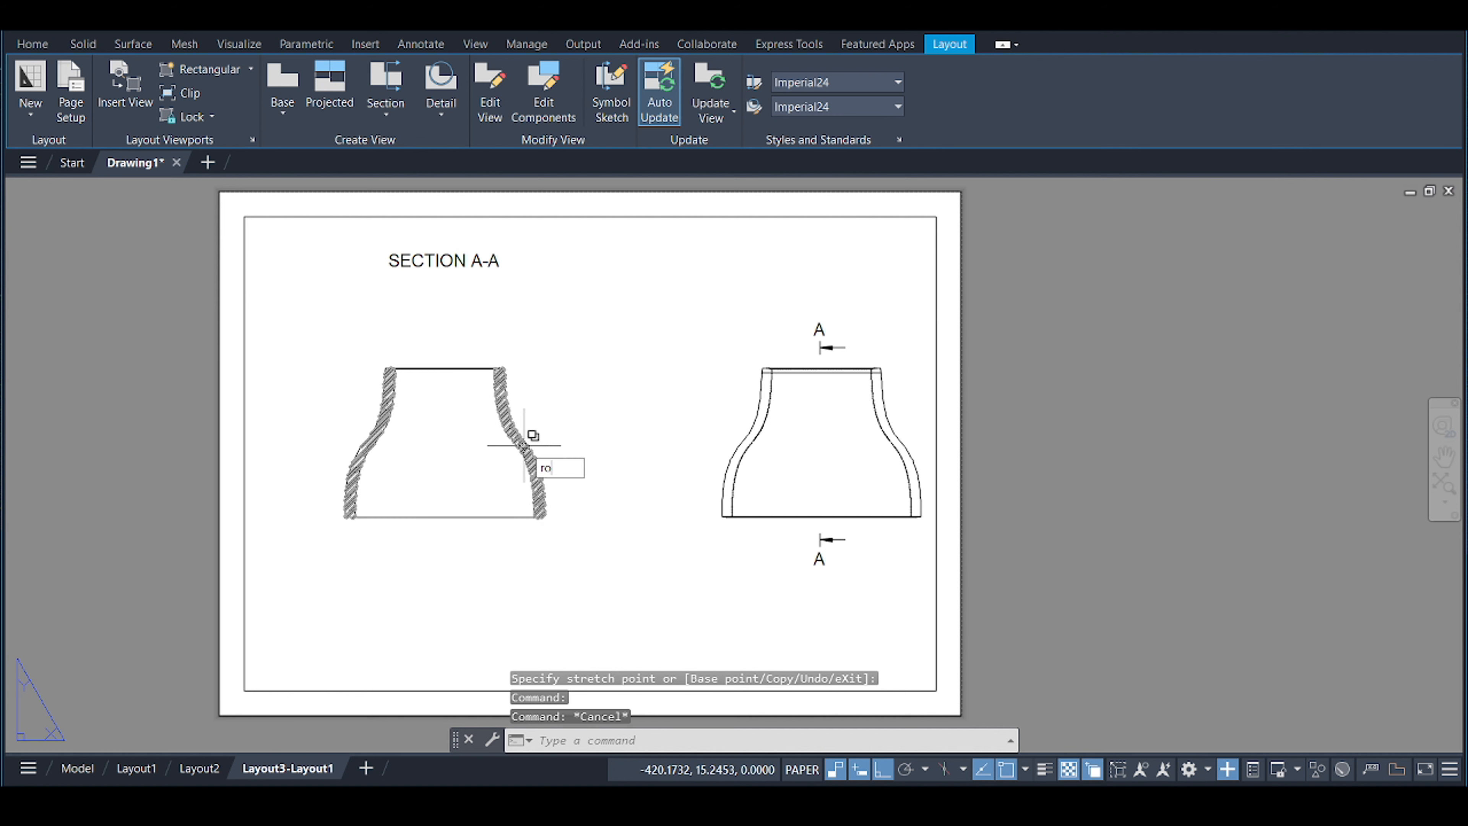
Rotate the section view a quarter turn counterclockwise about its lower-right corner so the small end faces left.
type("rotate")
key("Return")
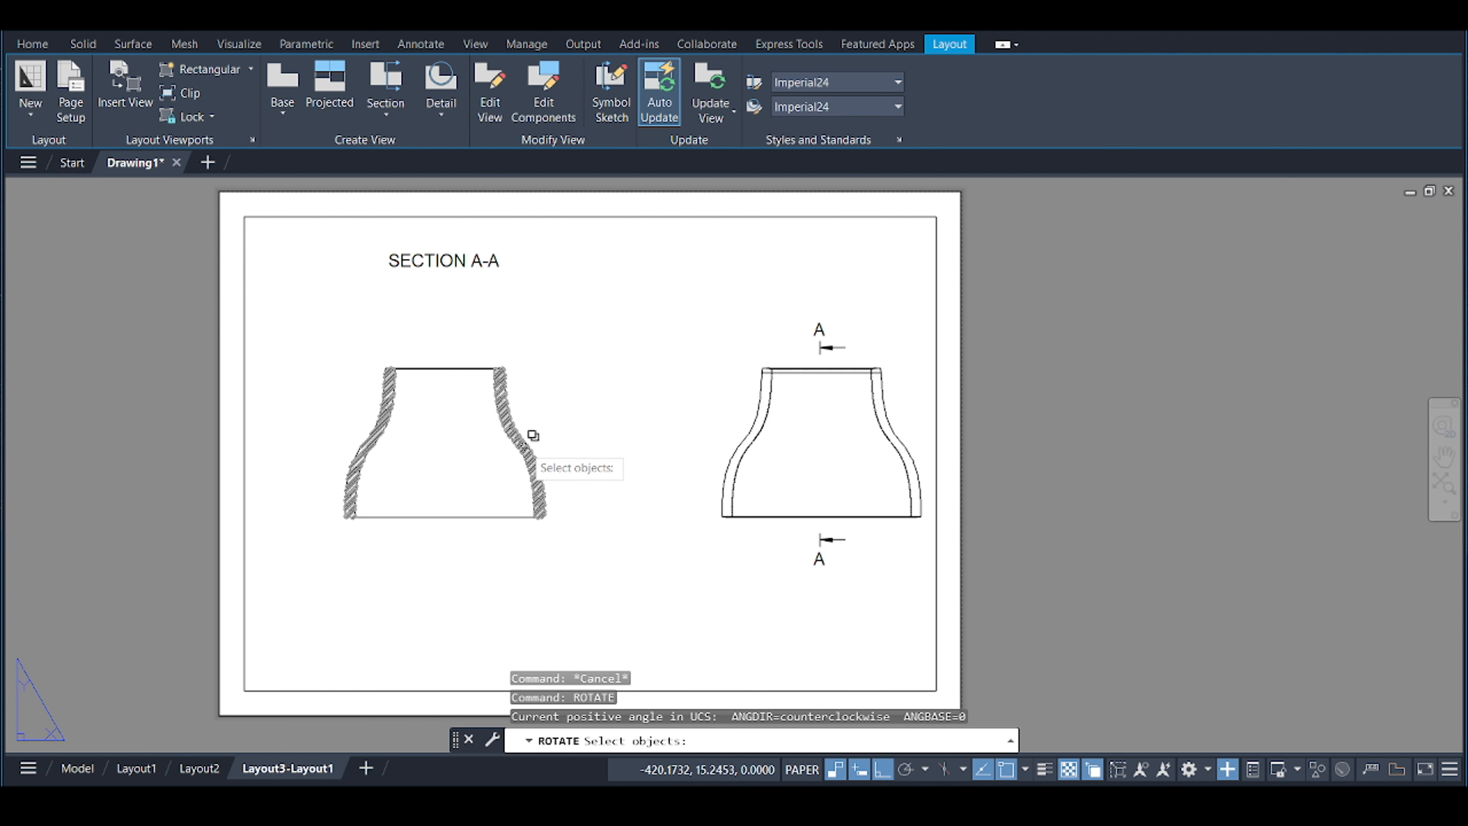
left_click(539, 400)
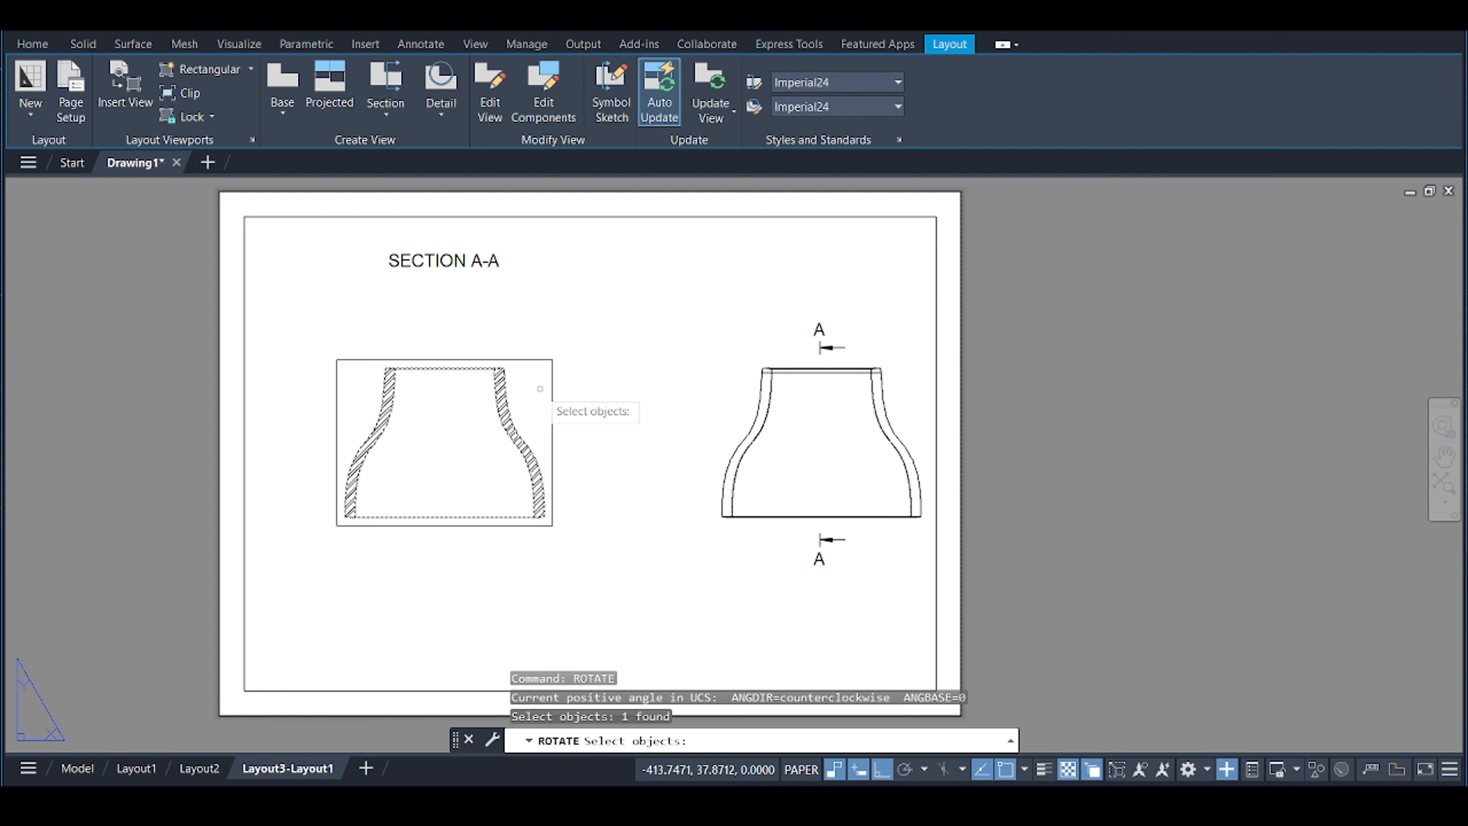
key("Return")
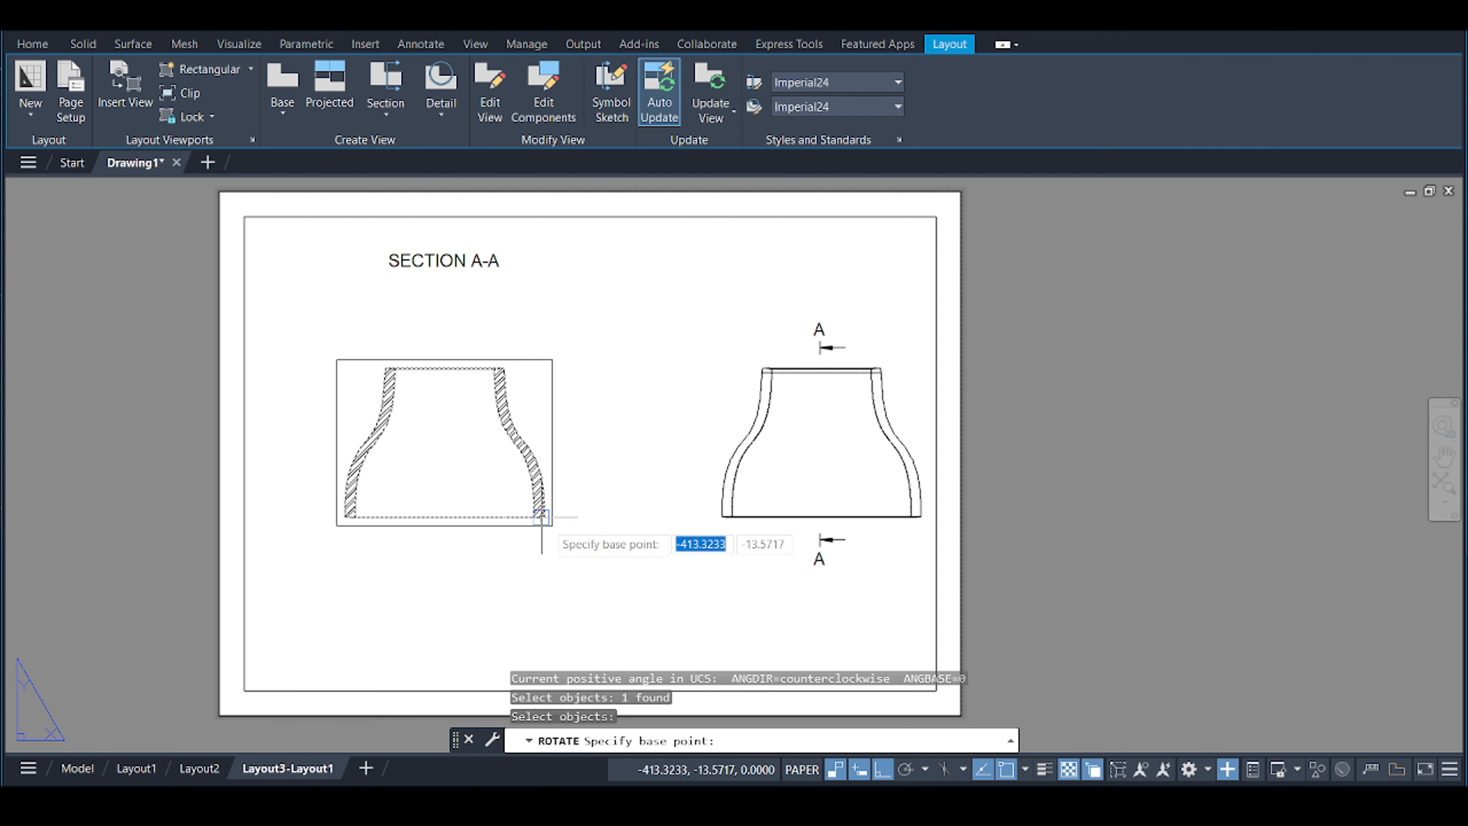
left_click(546, 519)
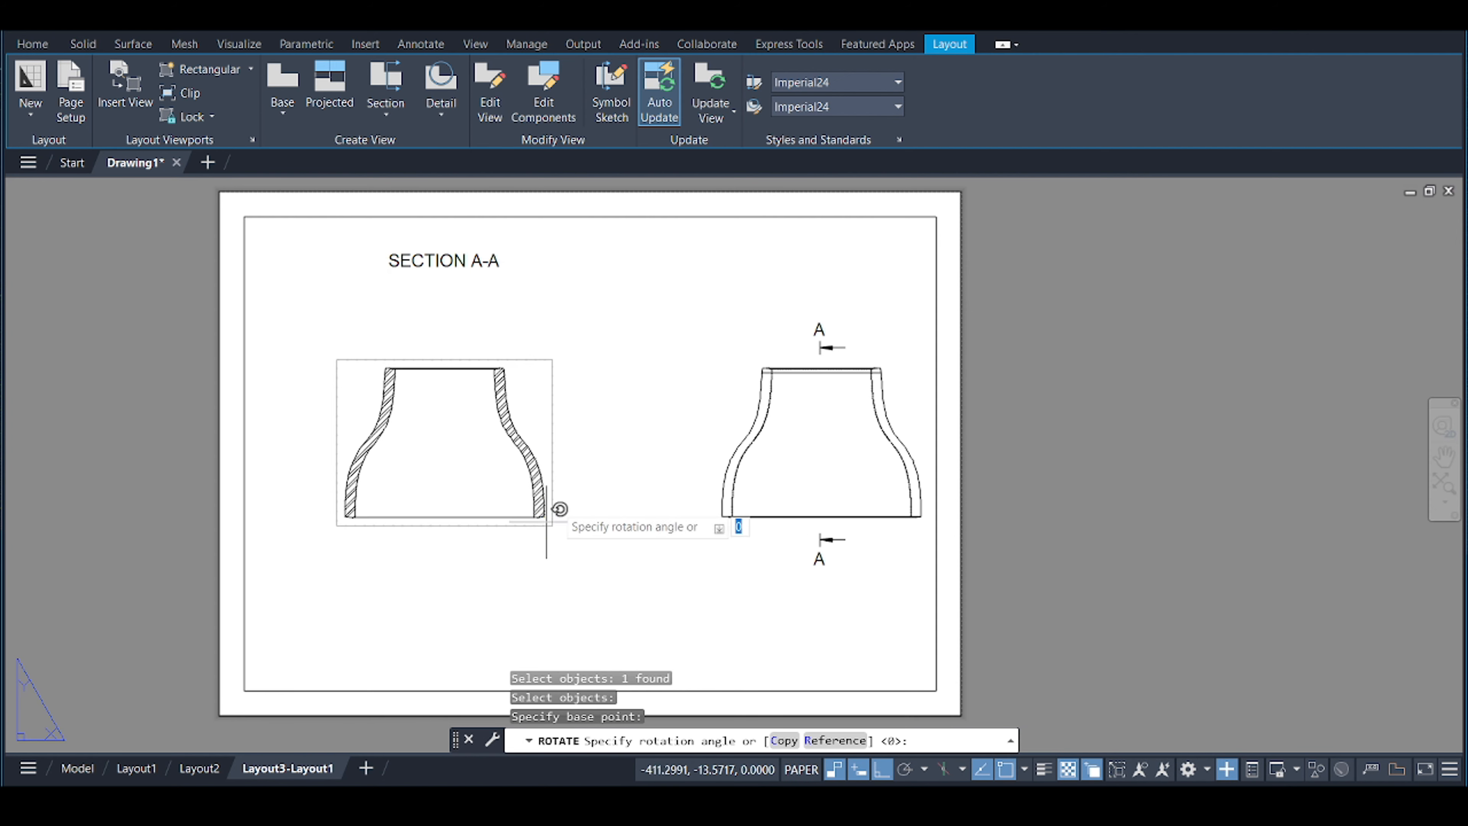
left_click(347, 316)
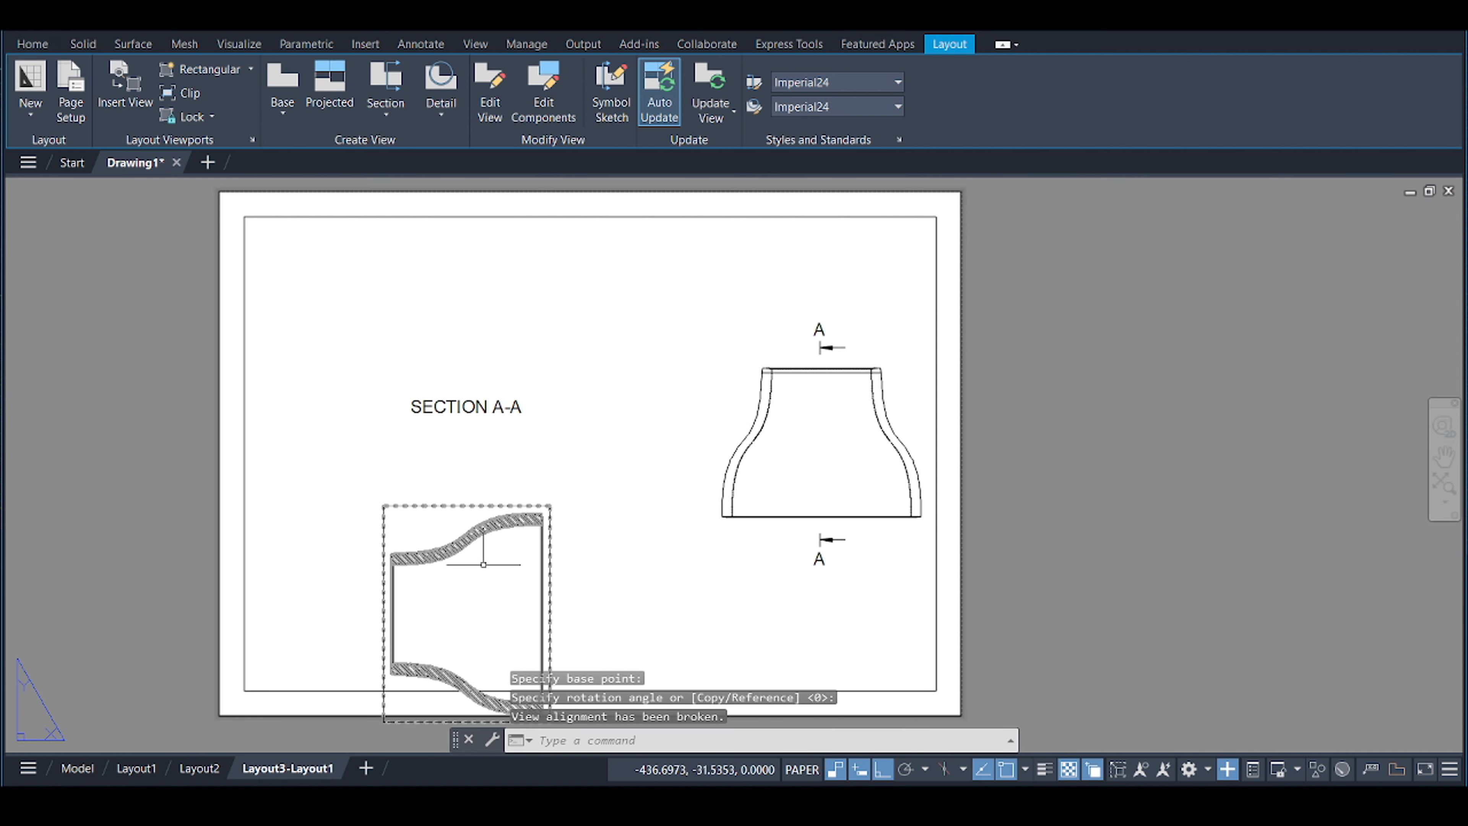
Move the rotated section view up inside the sheet border, about level with the base view, and shift it left.
left_click(466, 613)
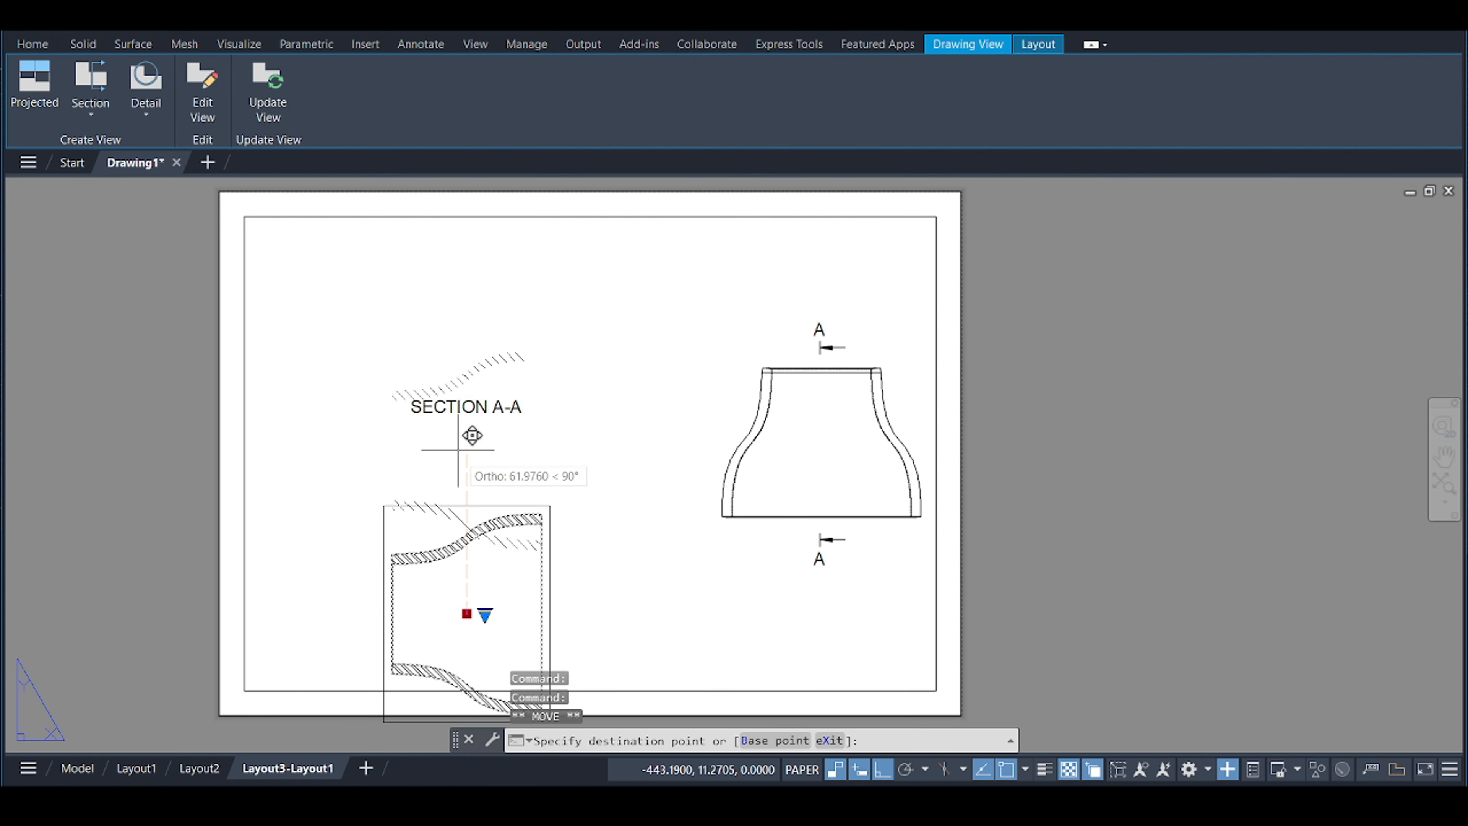
key("Escape")
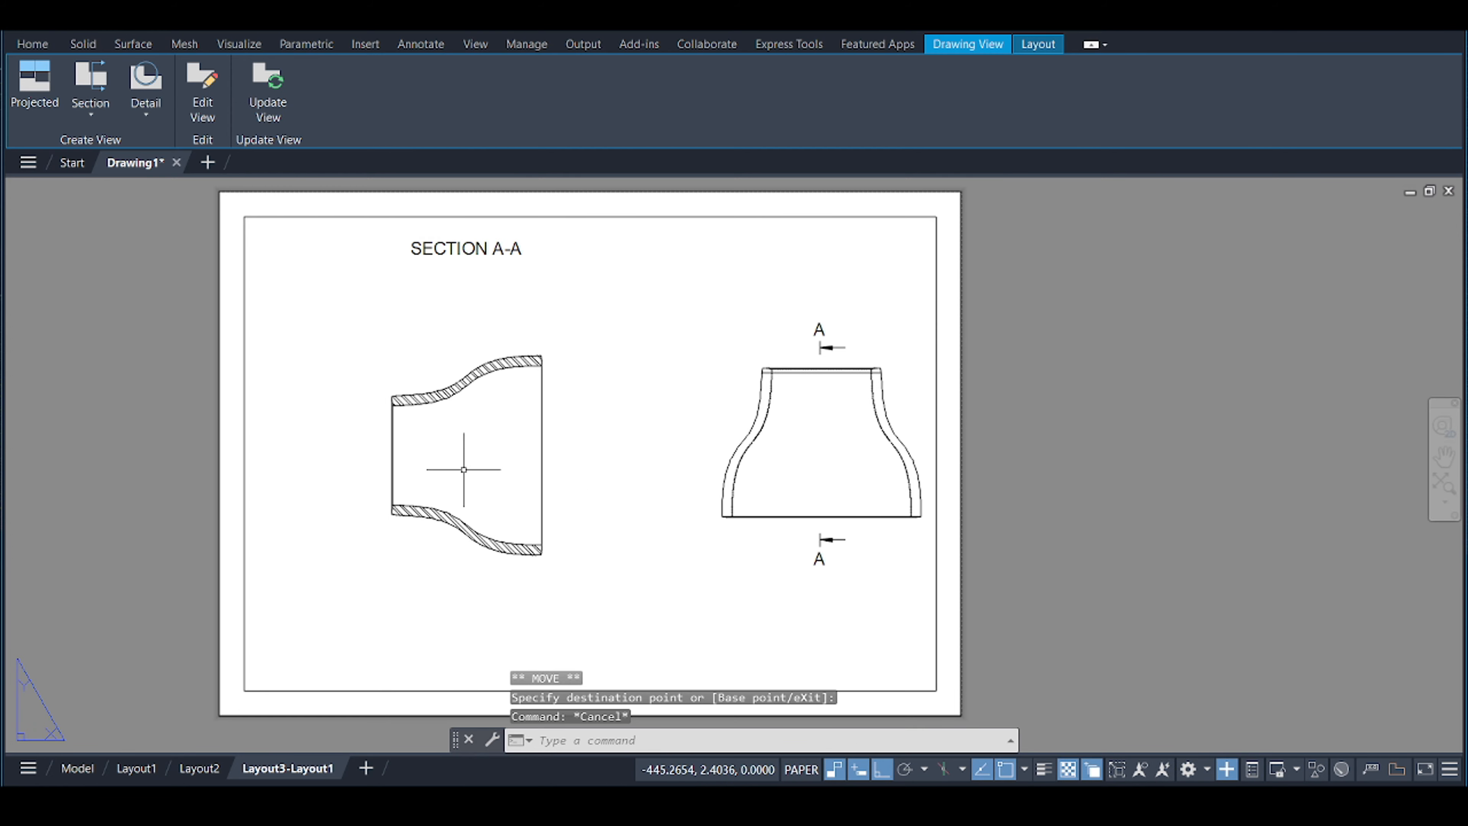
left_click(465, 461)
left_click(467, 455)
left_click(411, 455)
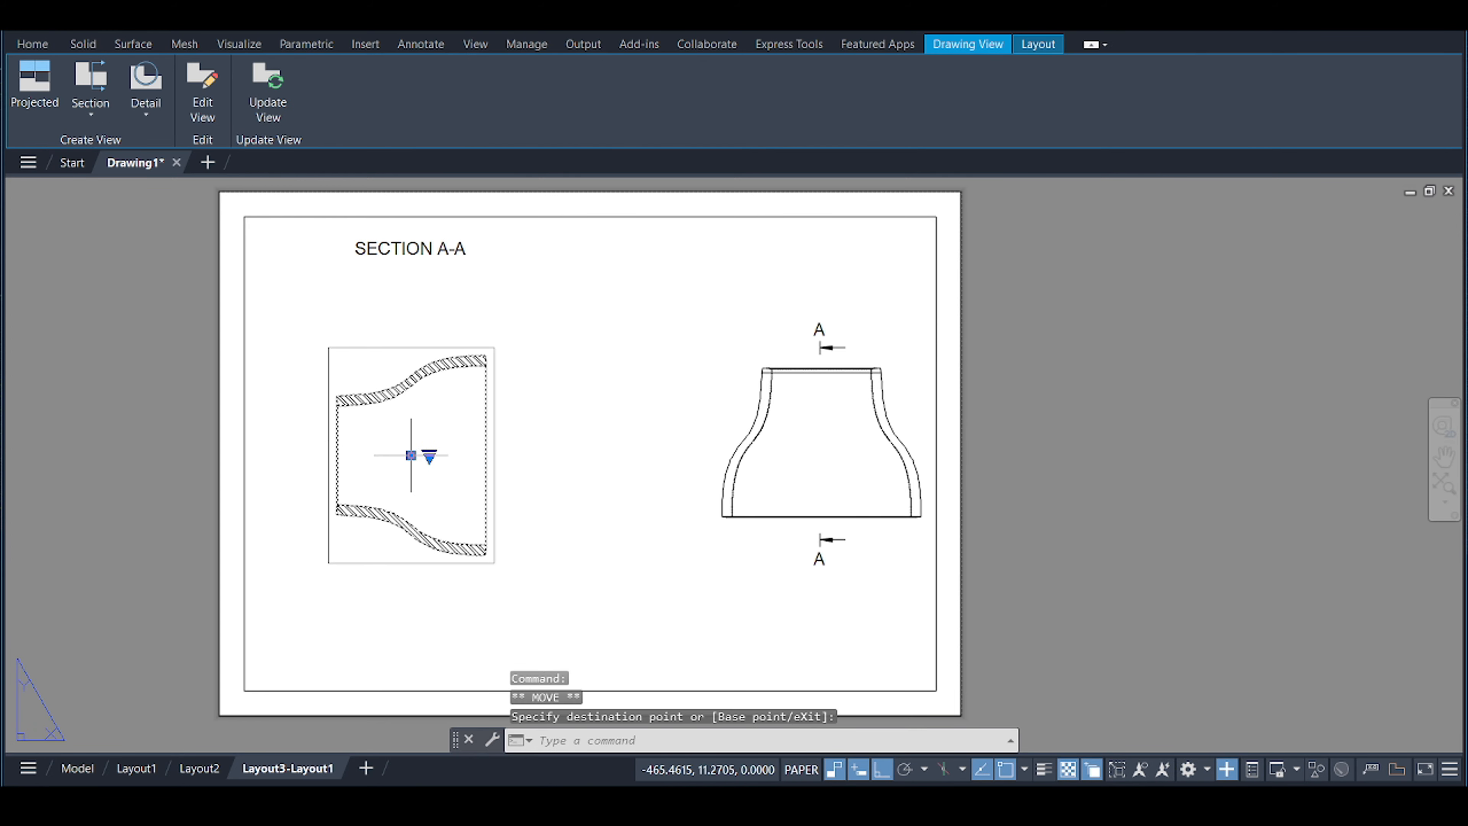
key("Escape")
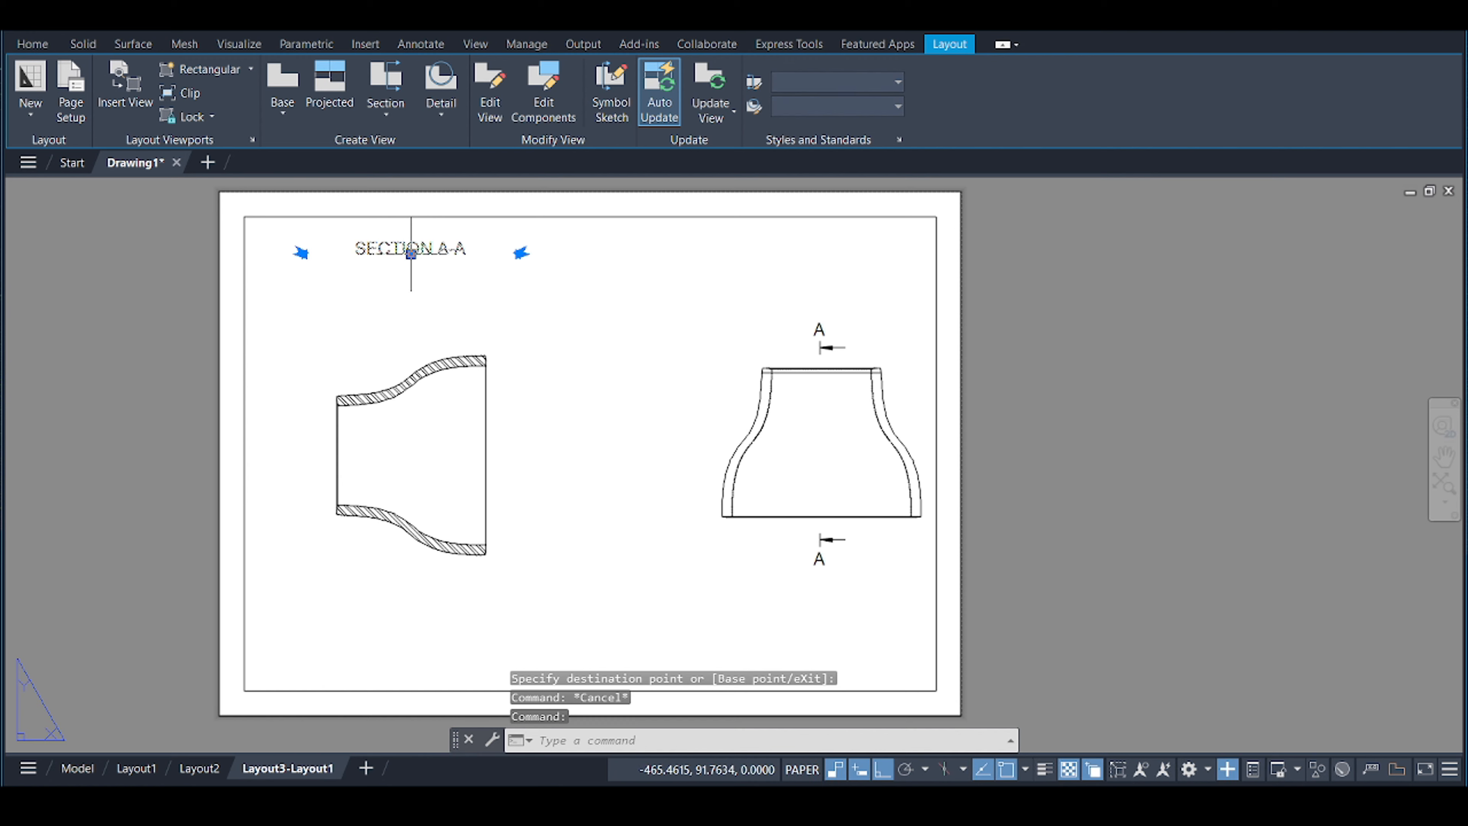
Lower the SECTION A-A label closer to the section view, and move the section view higher on the sheet.
left_click(412, 255)
left_click(411, 305)
key("Escape")
left_click(444, 459)
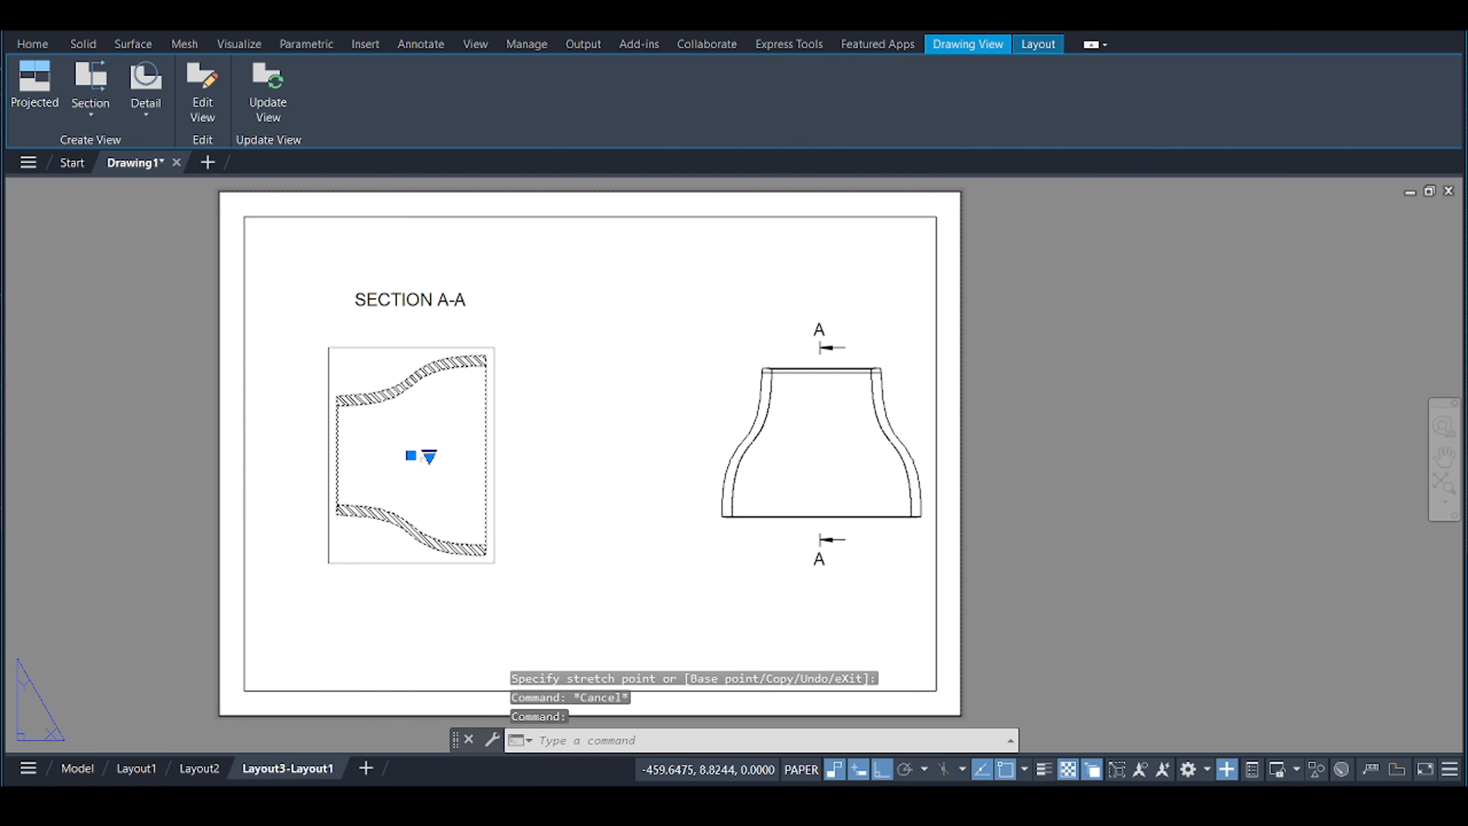
left_click(411, 455)
left_click(413, 394)
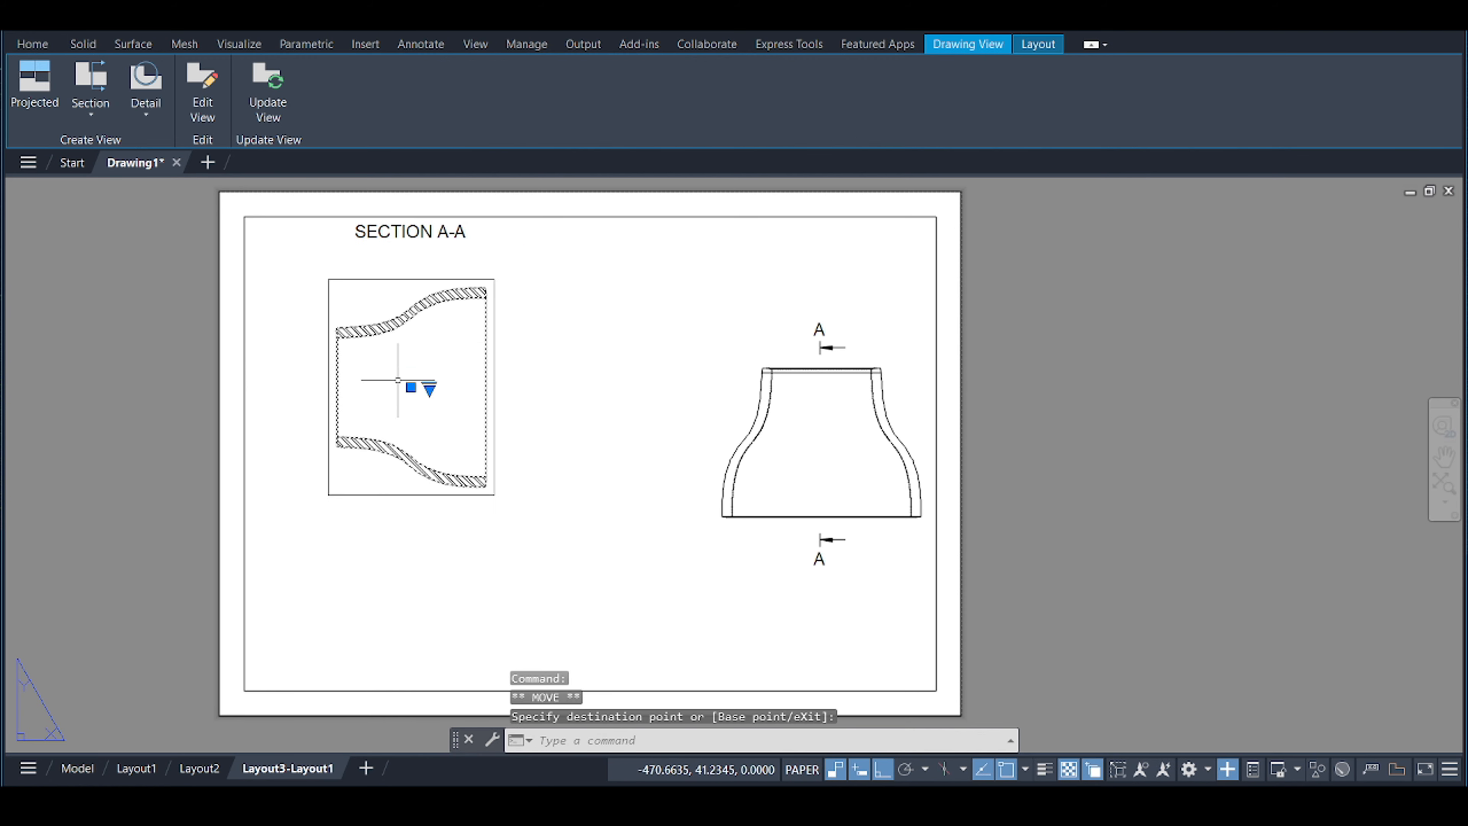
key("Escape")
Move the base view up to about the height of the section view and shift it slightly left, away from the border.
left_click(806, 444)
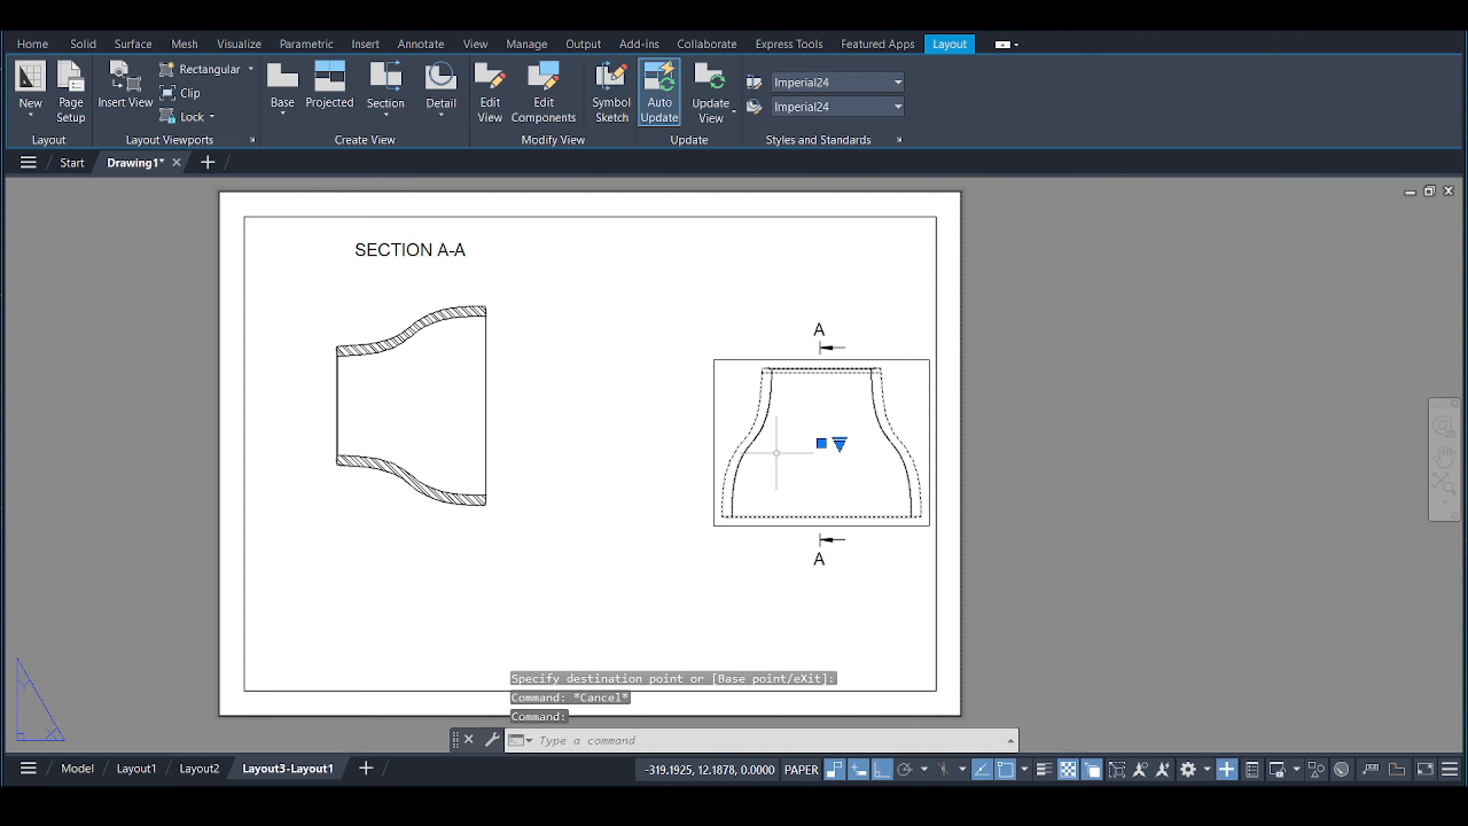
left_click(821, 443)
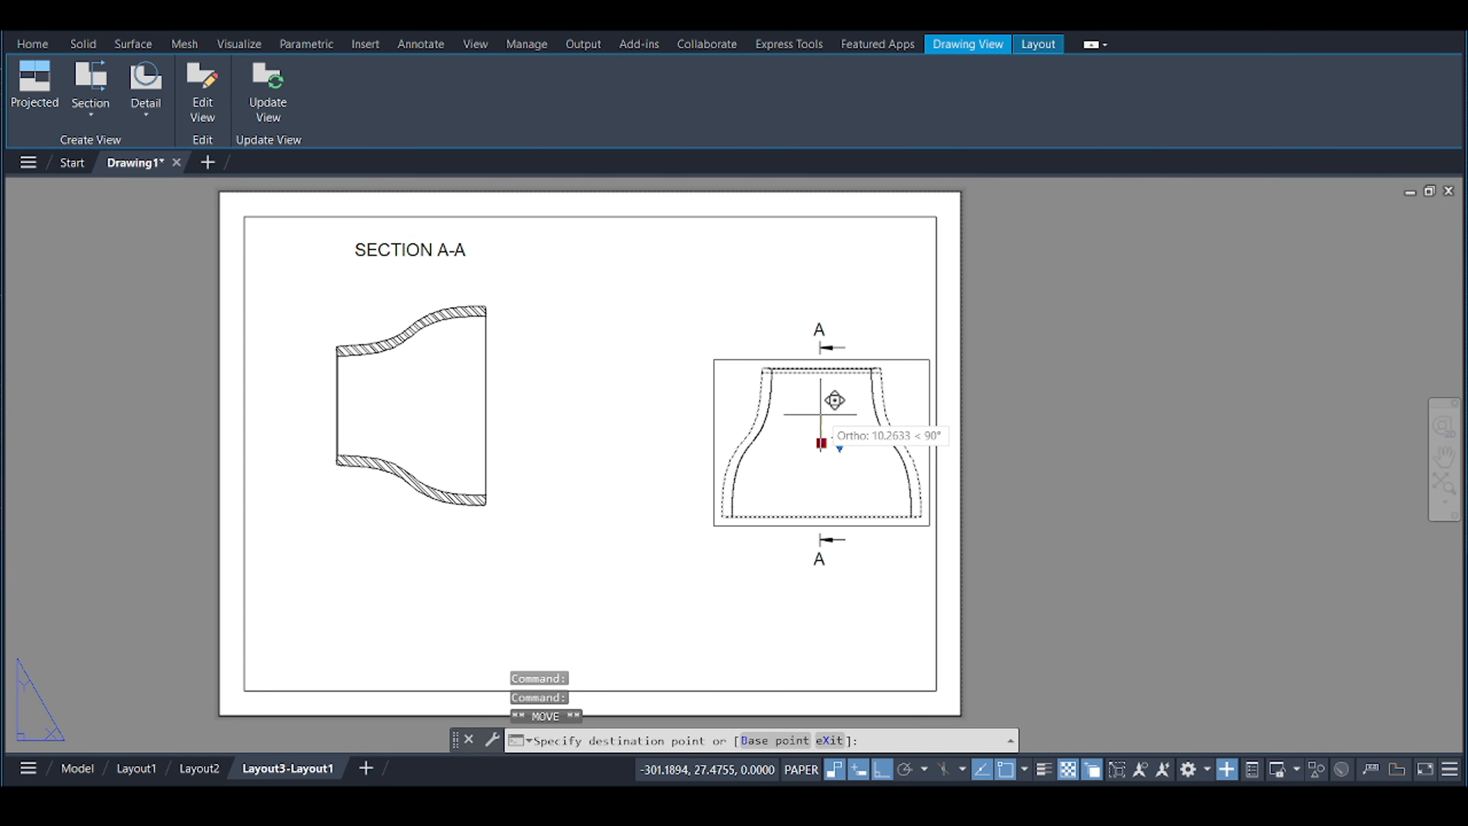
left_click(821, 374)
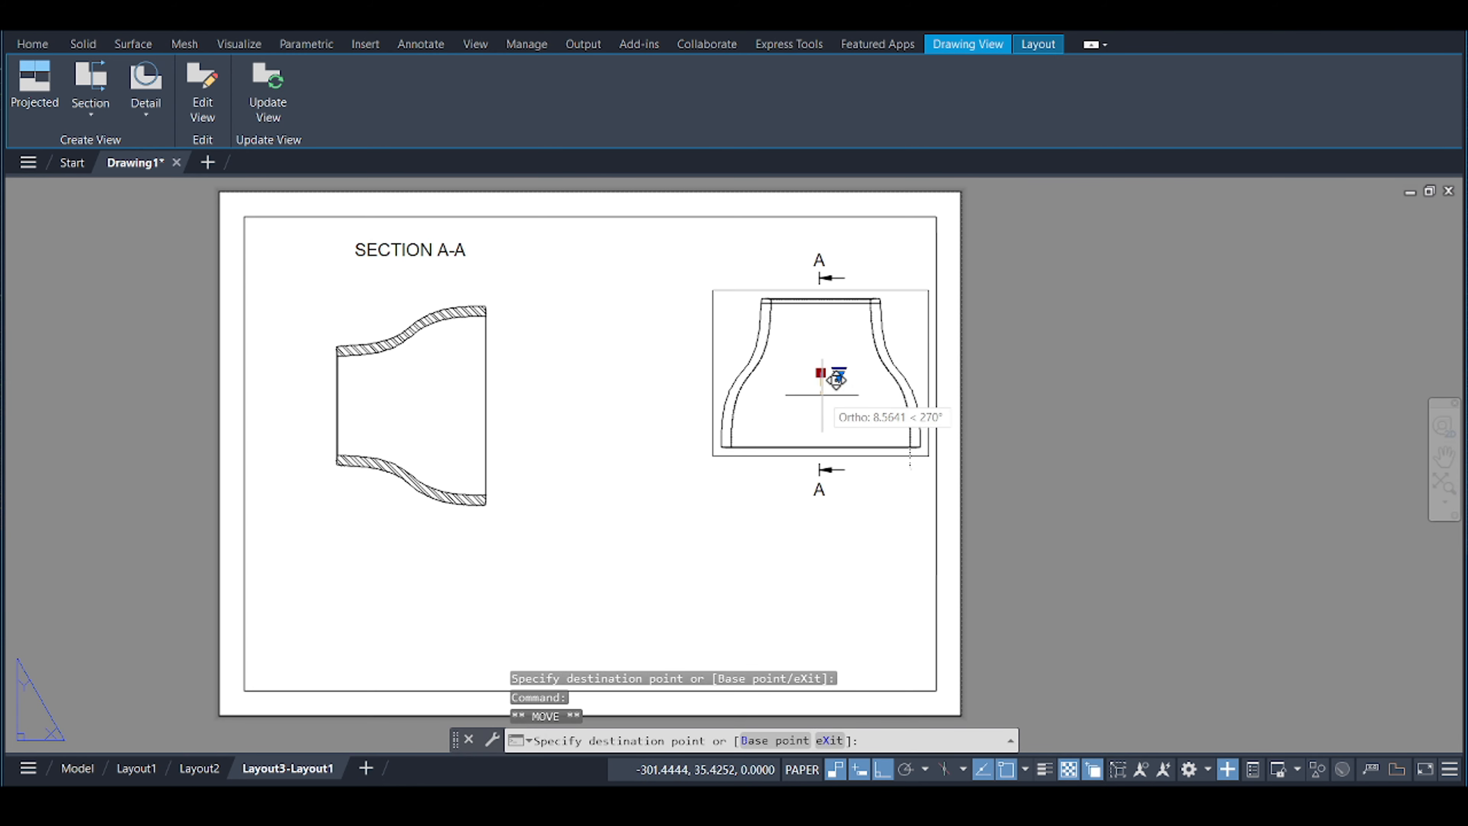
left_click(801, 410)
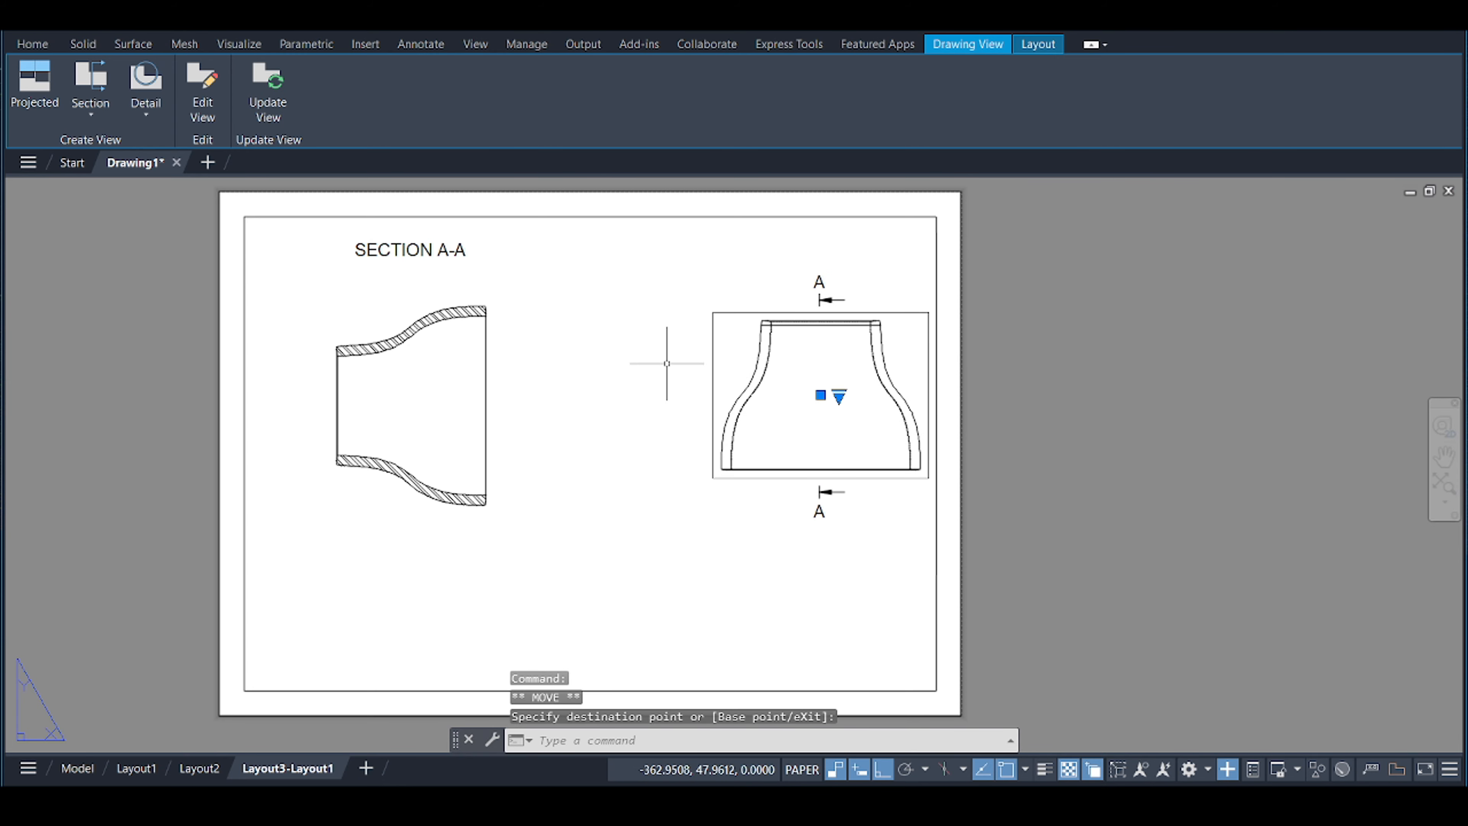
key("Escape")
left_click(815, 399)
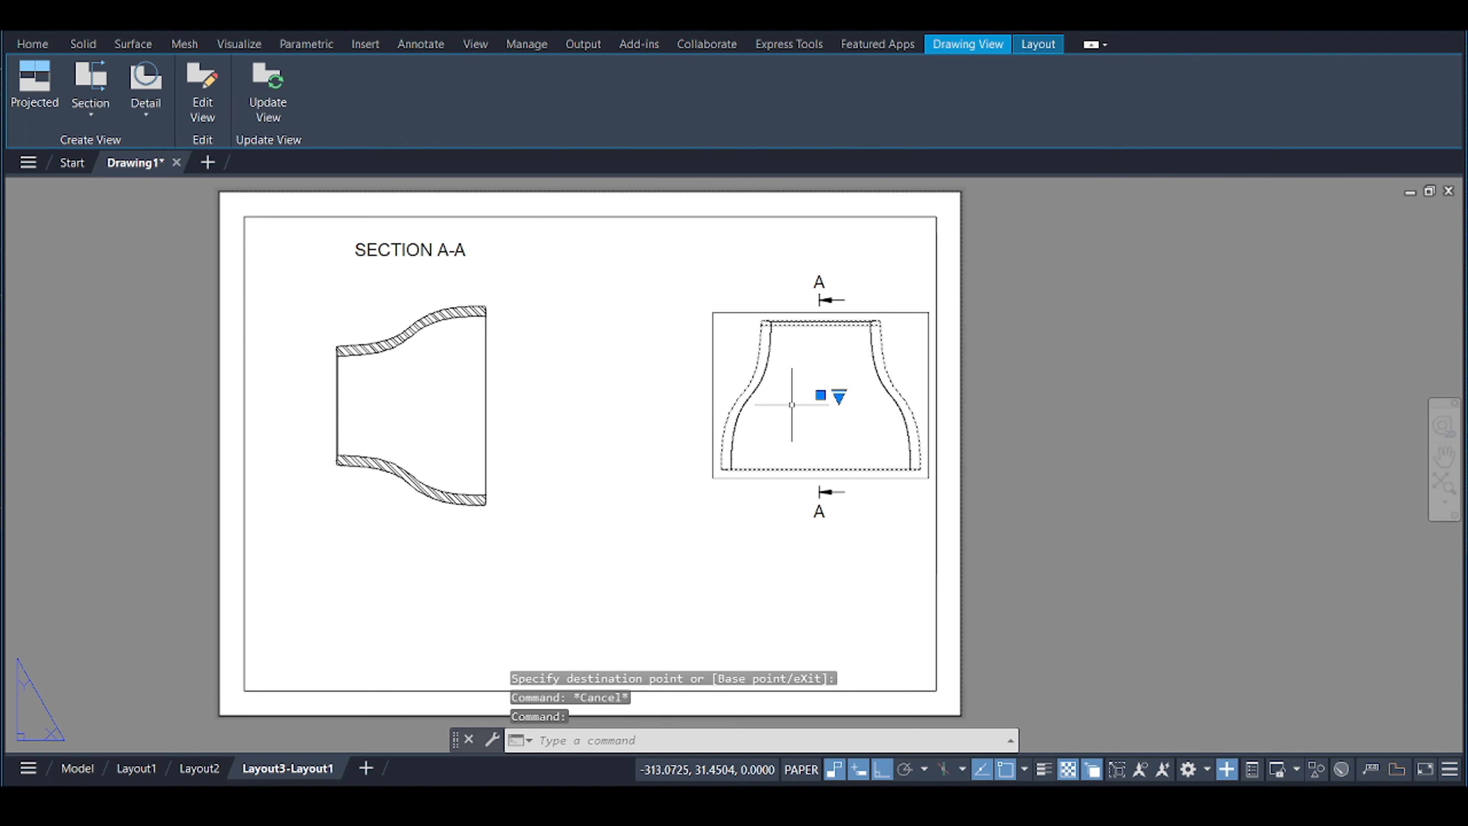
left_click(821, 395)
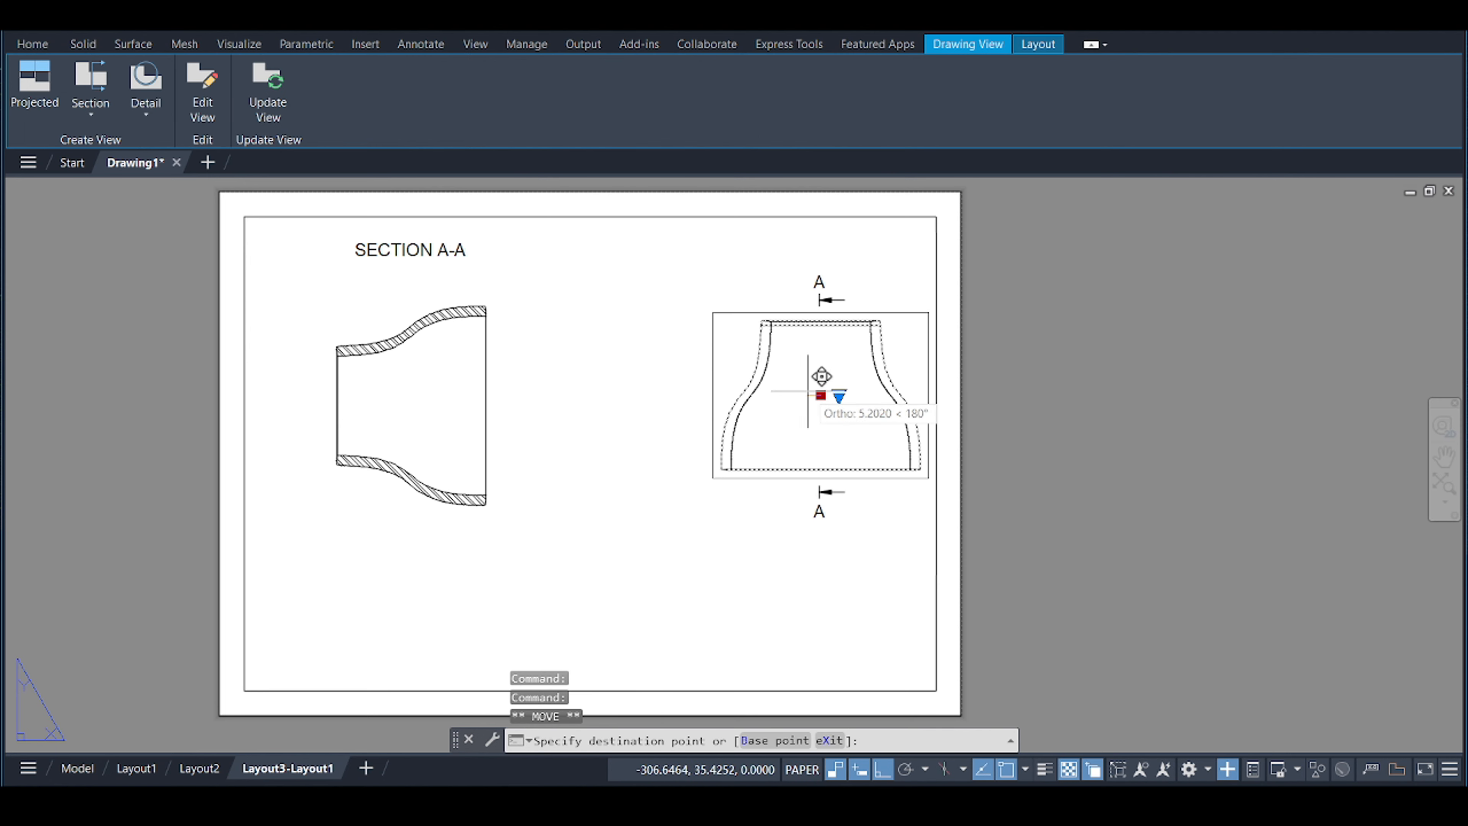
left_click(807, 395)
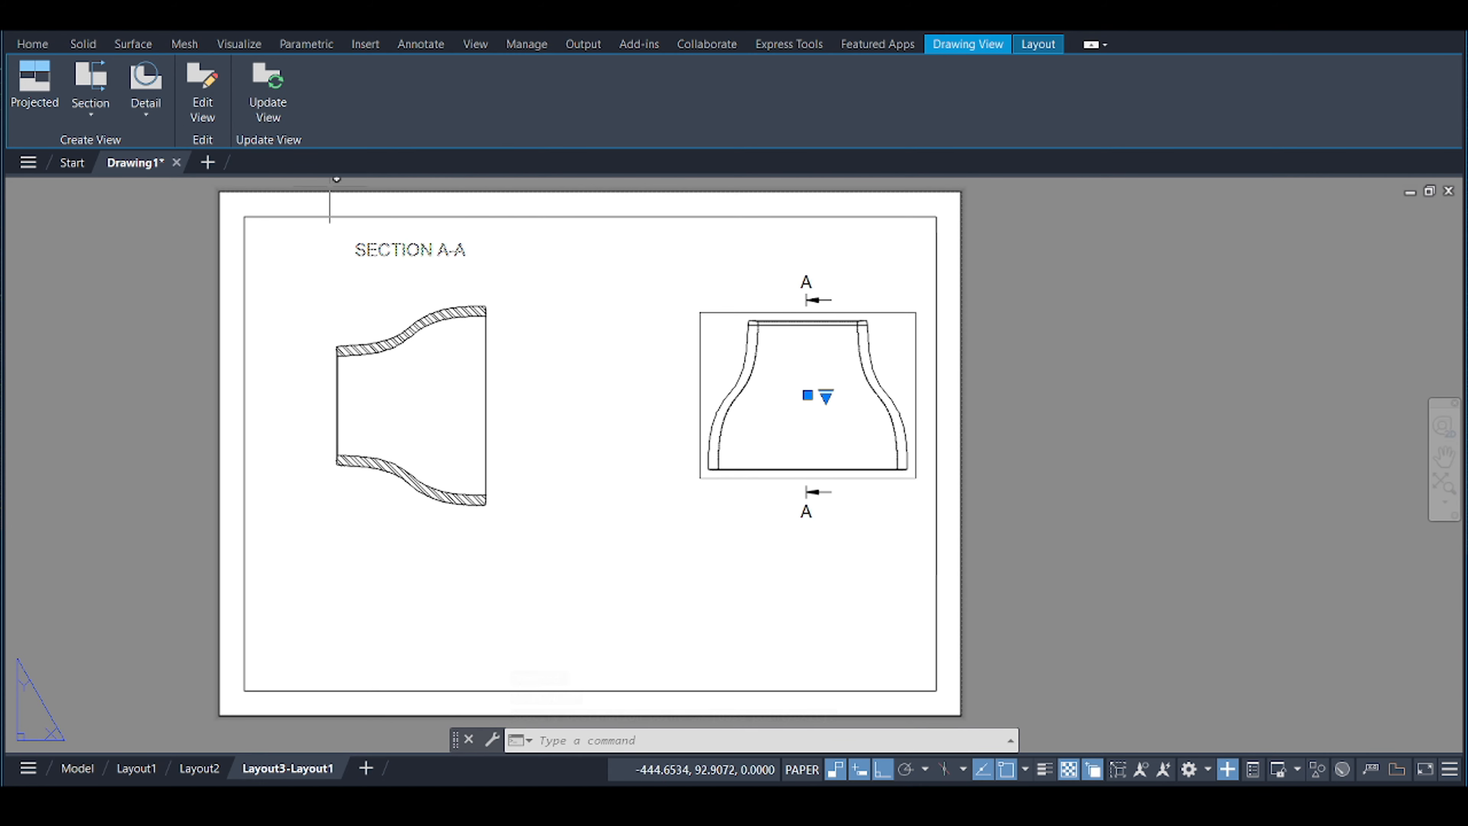
key("Escape")
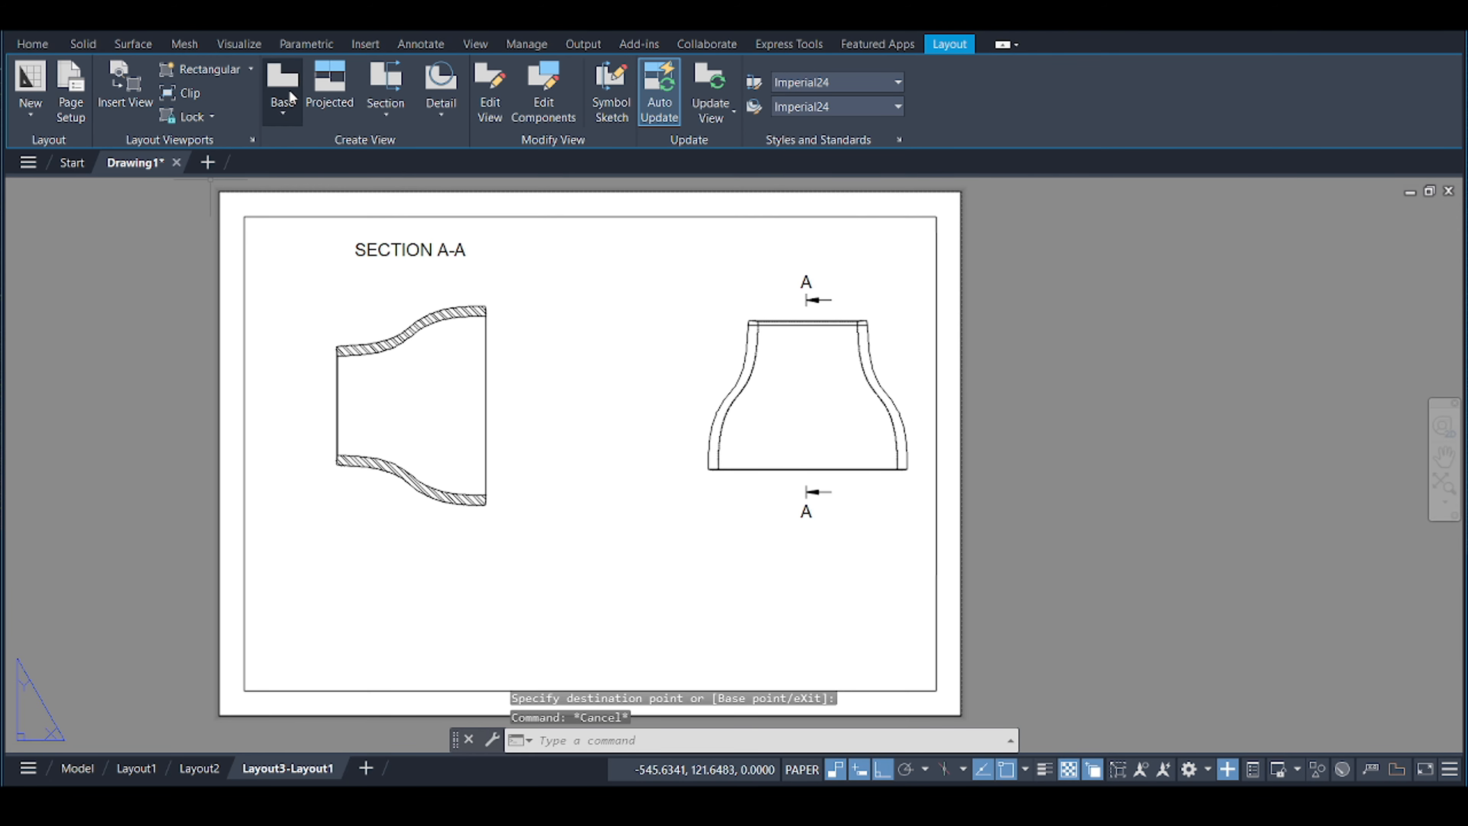
Project an isometric view from the base view, place it between and below the two views, and set its scale to 1:4.
left_click(329, 86)
left_click(777, 403)
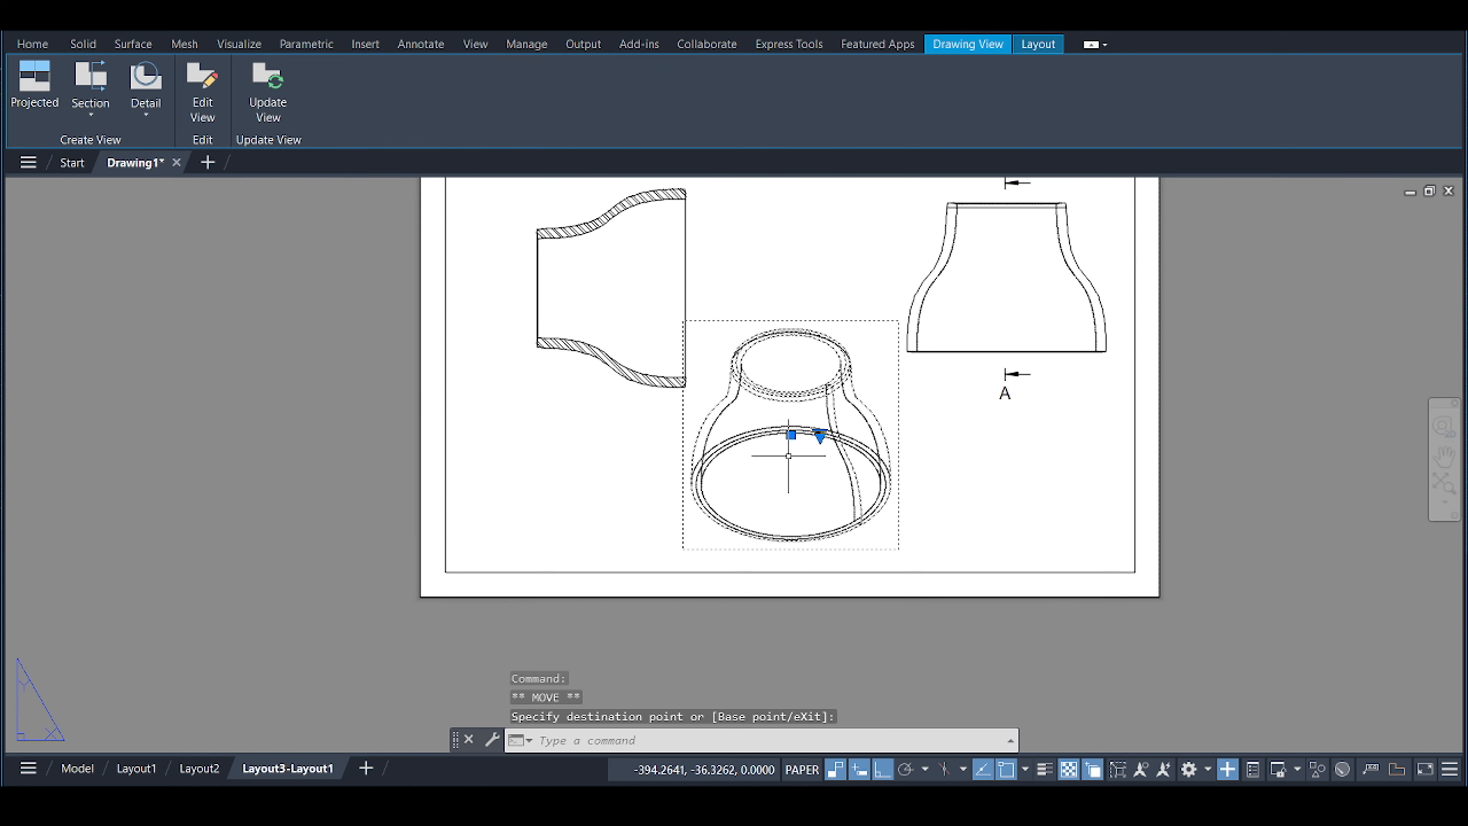
left_click(203, 93)
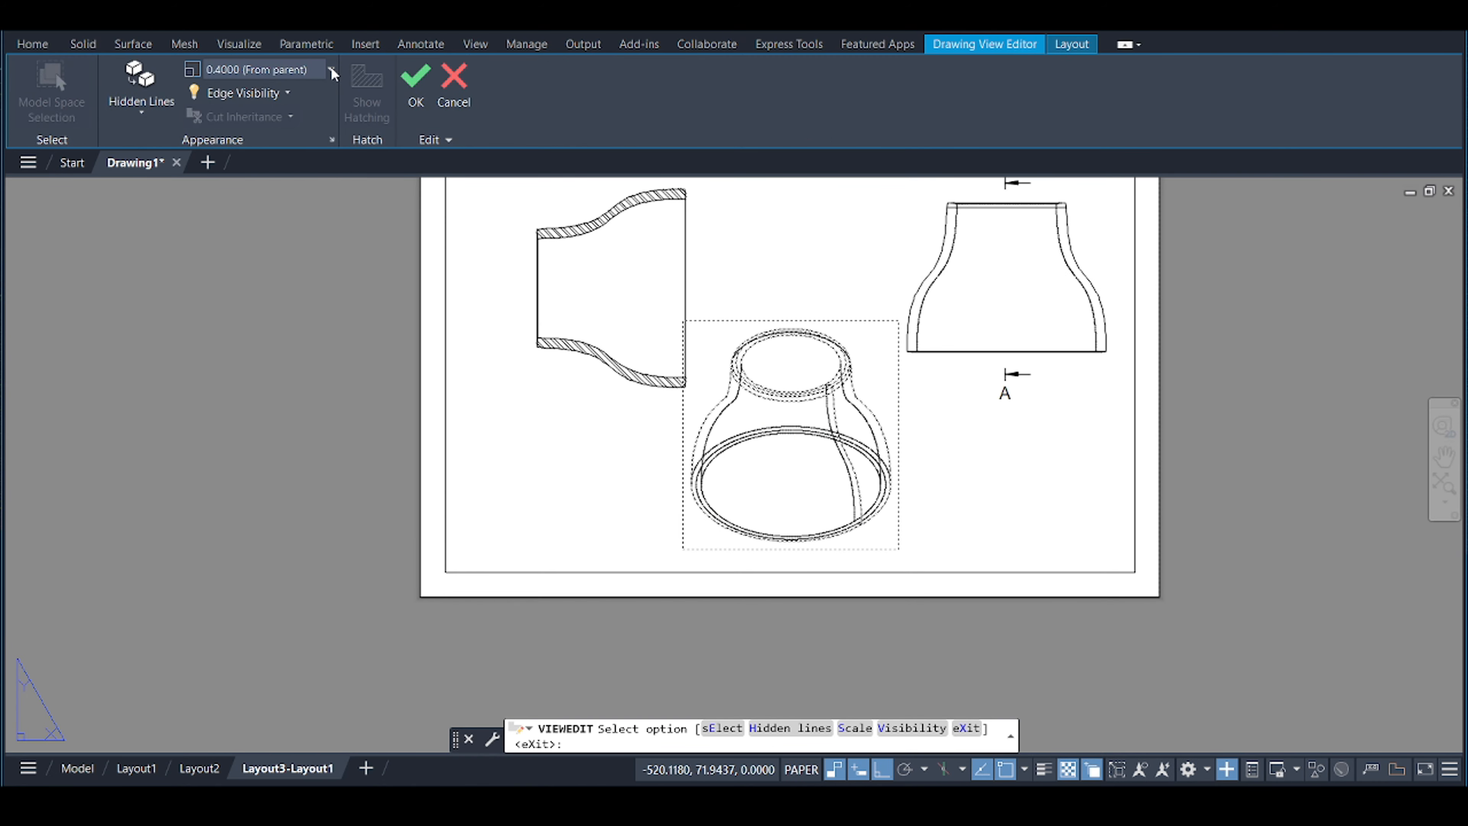
left_click(331, 68)
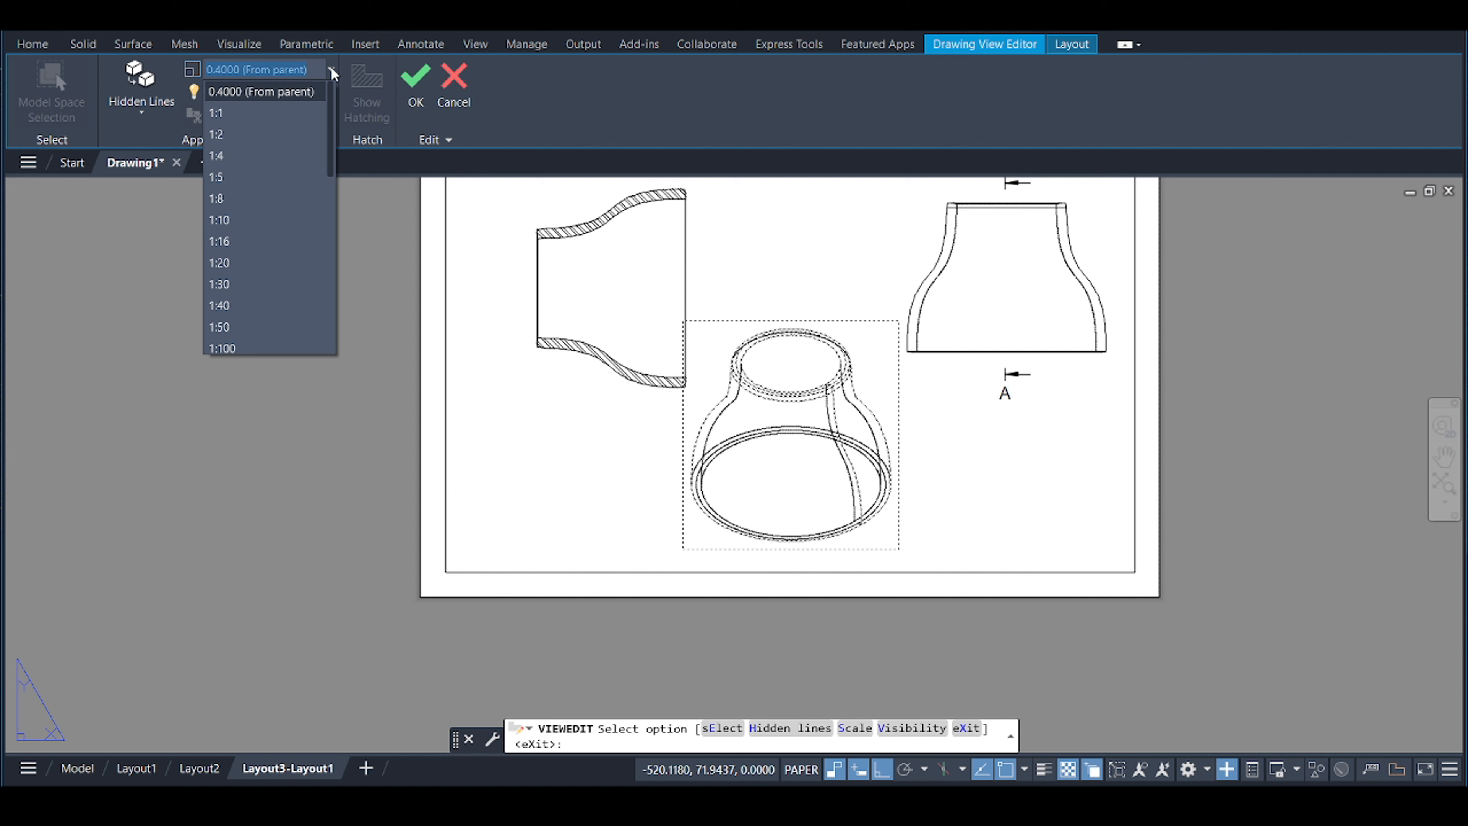
left_click(264, 155)
key("Down")
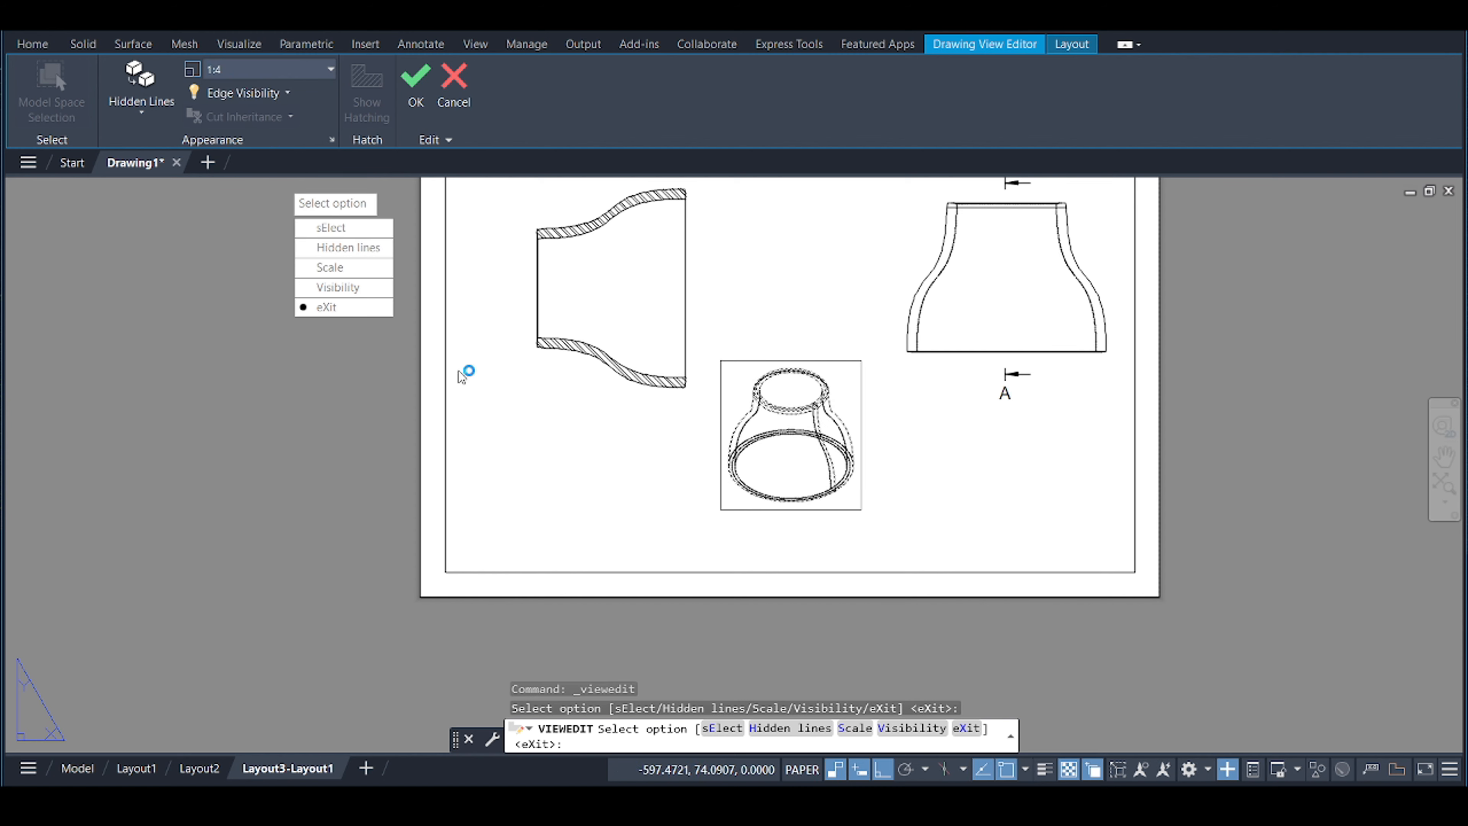
key("Return")
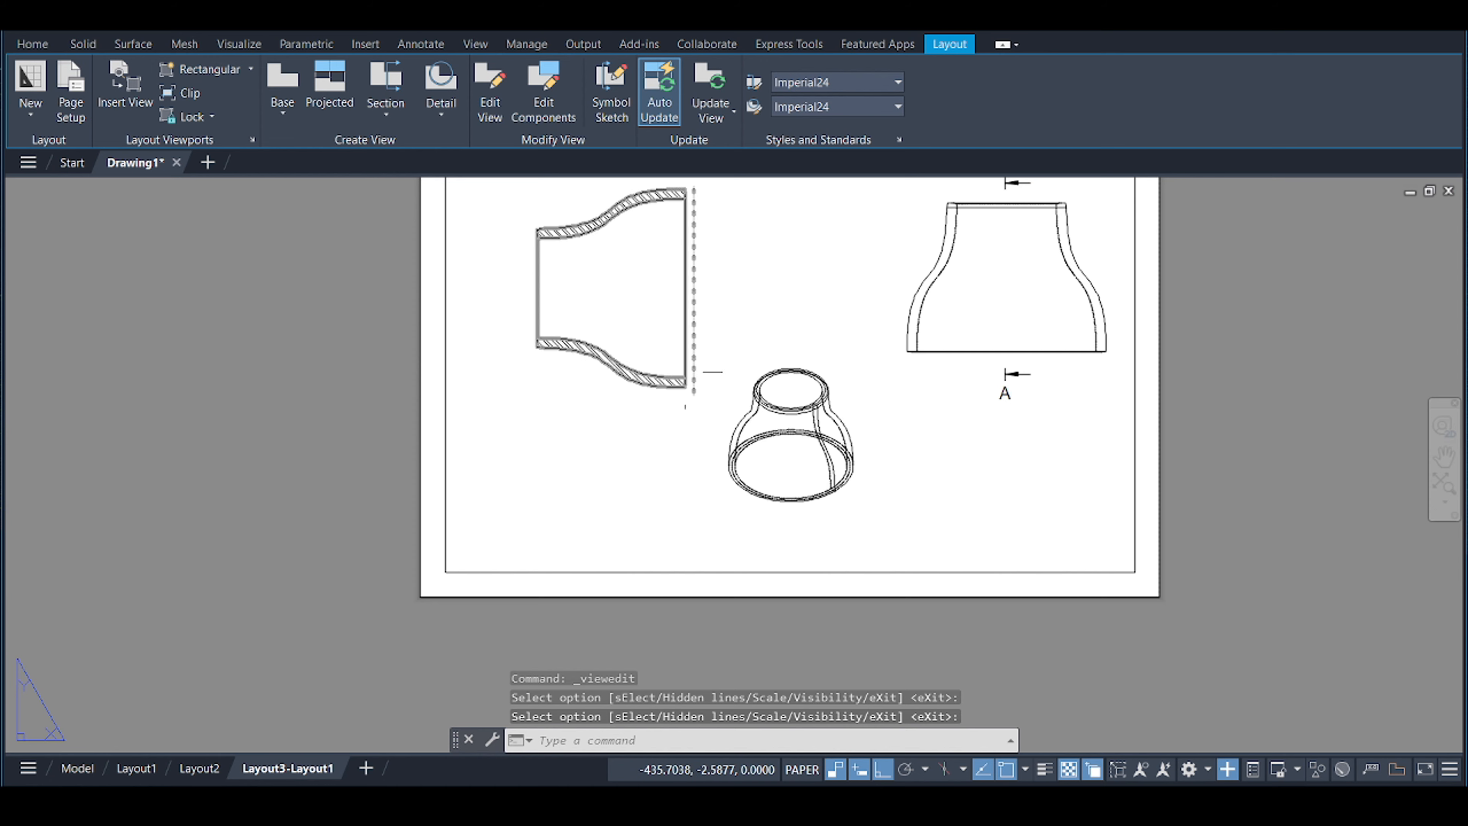
Move the isometric view slightly down and to the right in the lower part of the sheet.
left_click(785, 399)
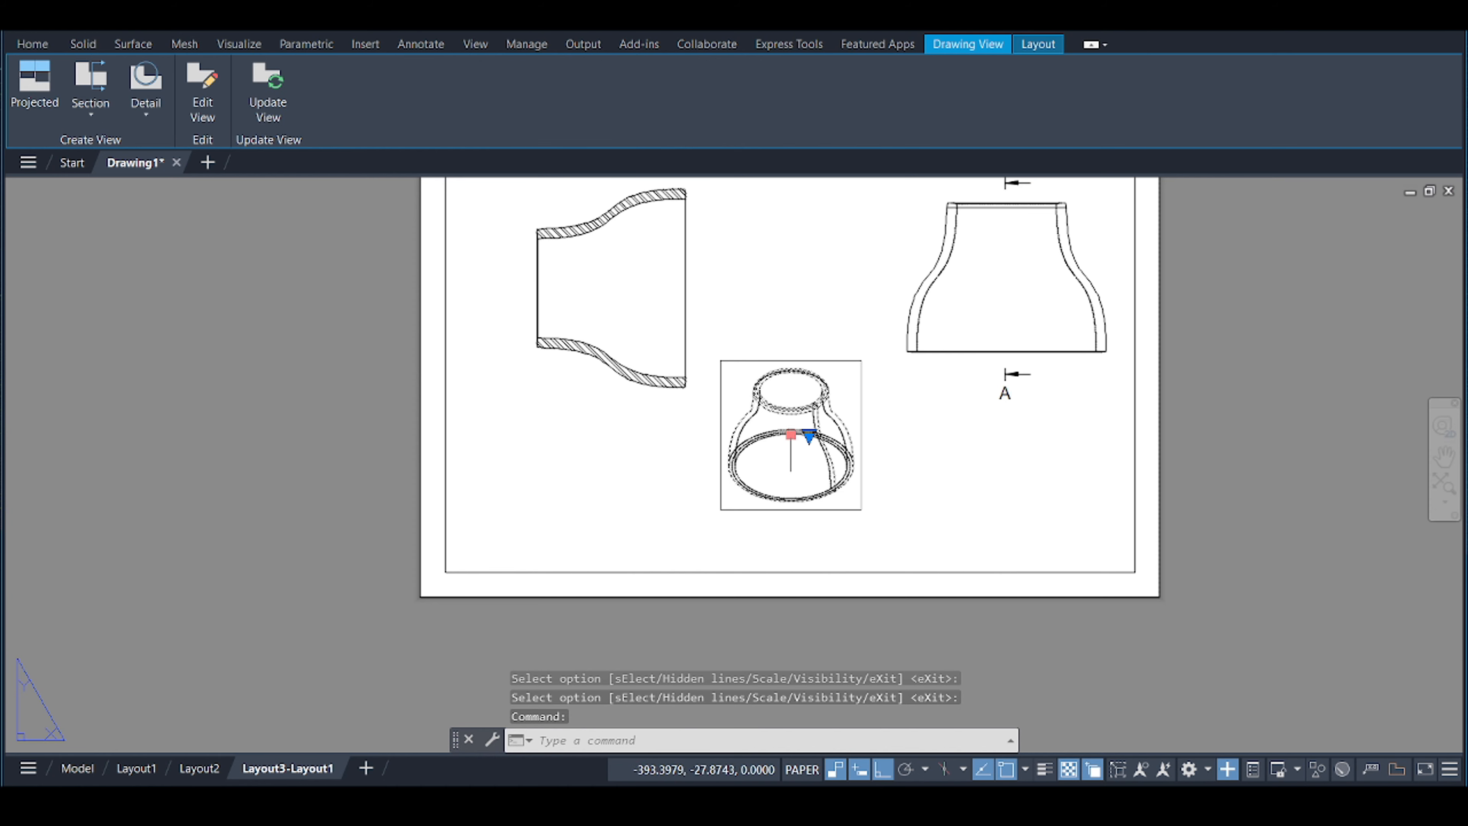
left_click(791, 434)
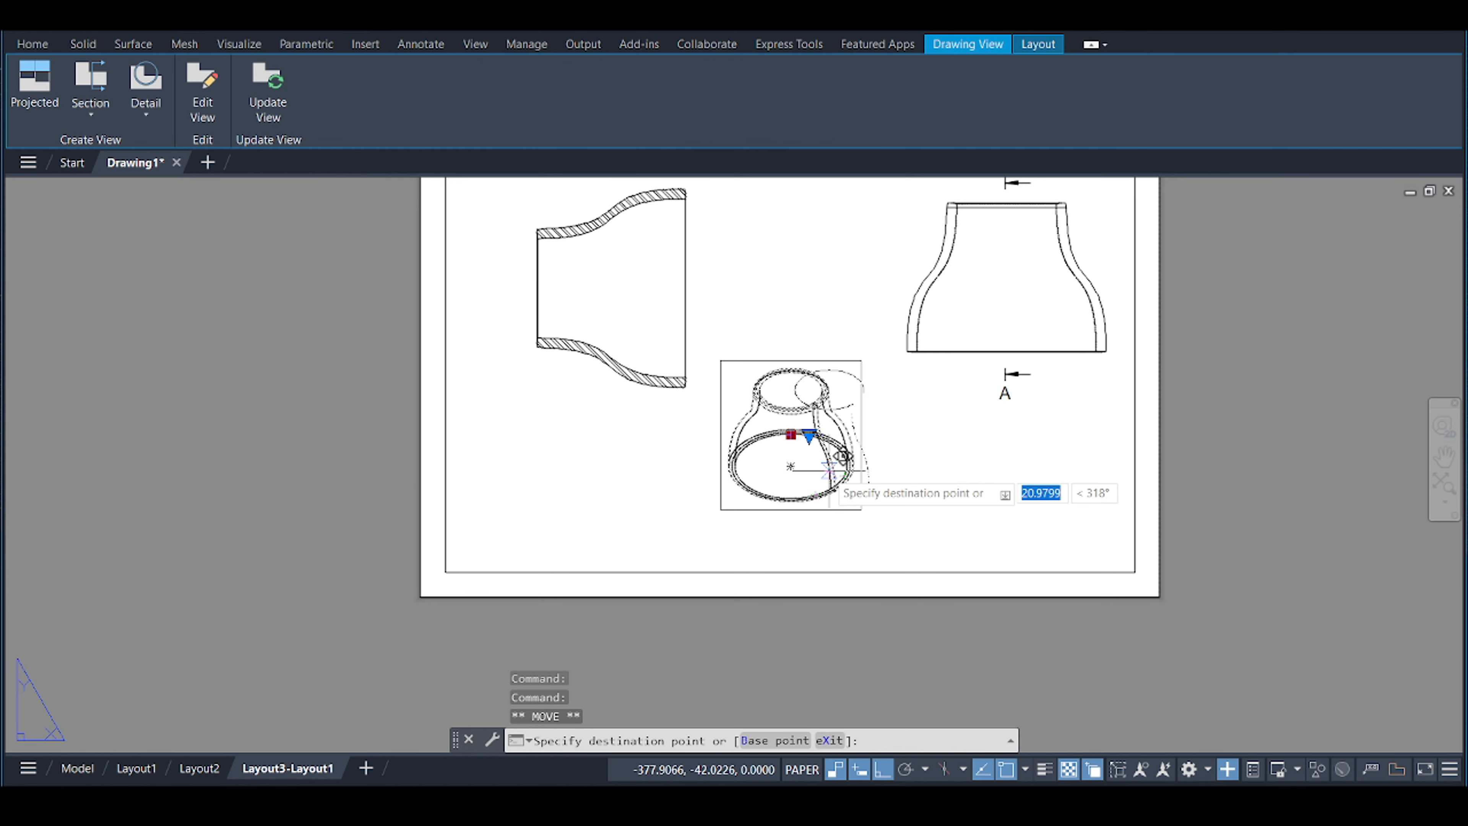
left_click(828, 469)
key("Escape")
Copy the SECTION A-A label from above the section view to just below the isometric view, with Ortho off.
scroll(828, 477, "down", 1)
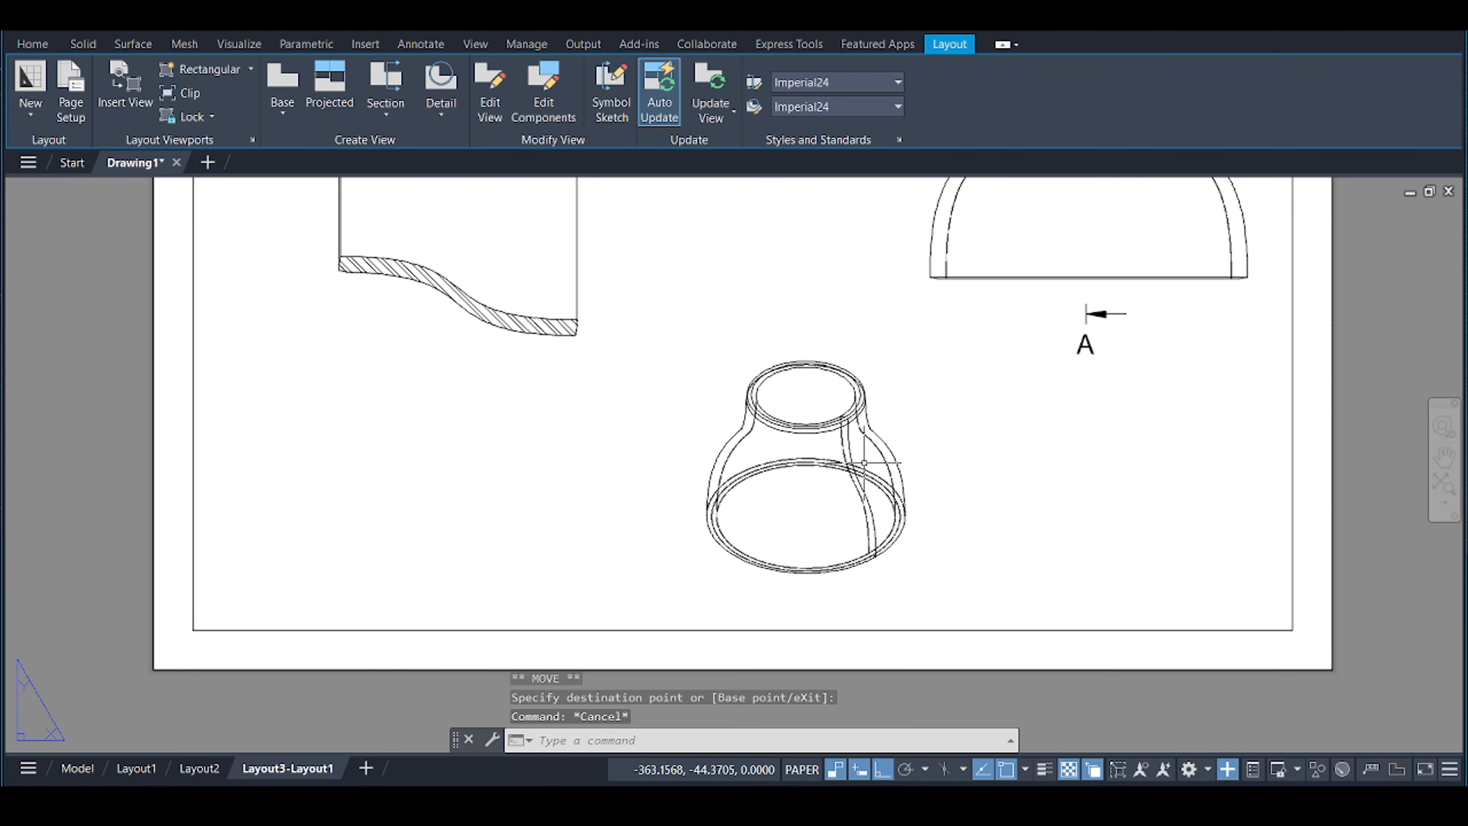
scroll(442, 328, "down", 5)
scroll(495, 255, "up", 4)
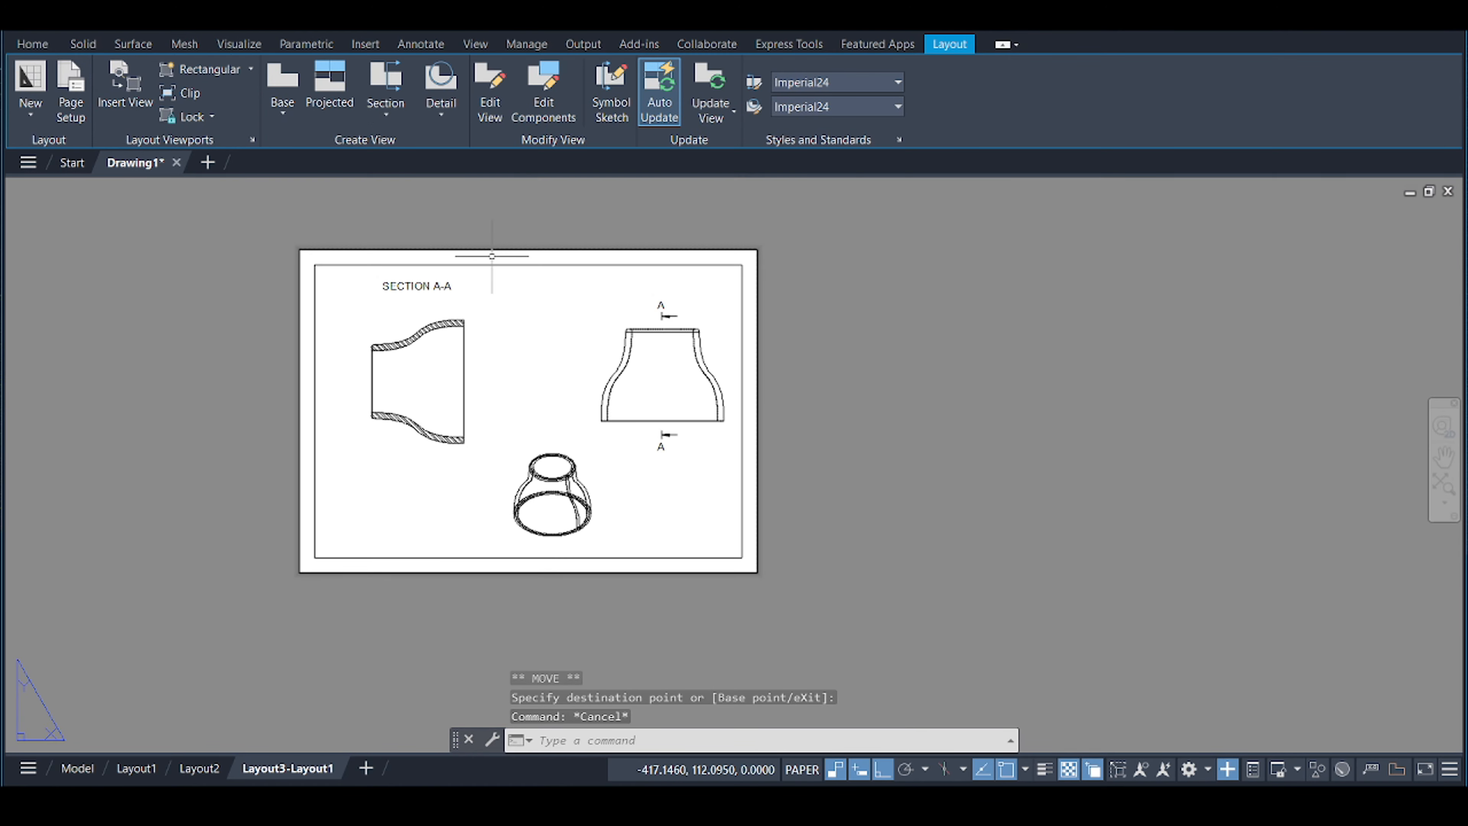
left_click(431, 287)
right_click(436, 295)
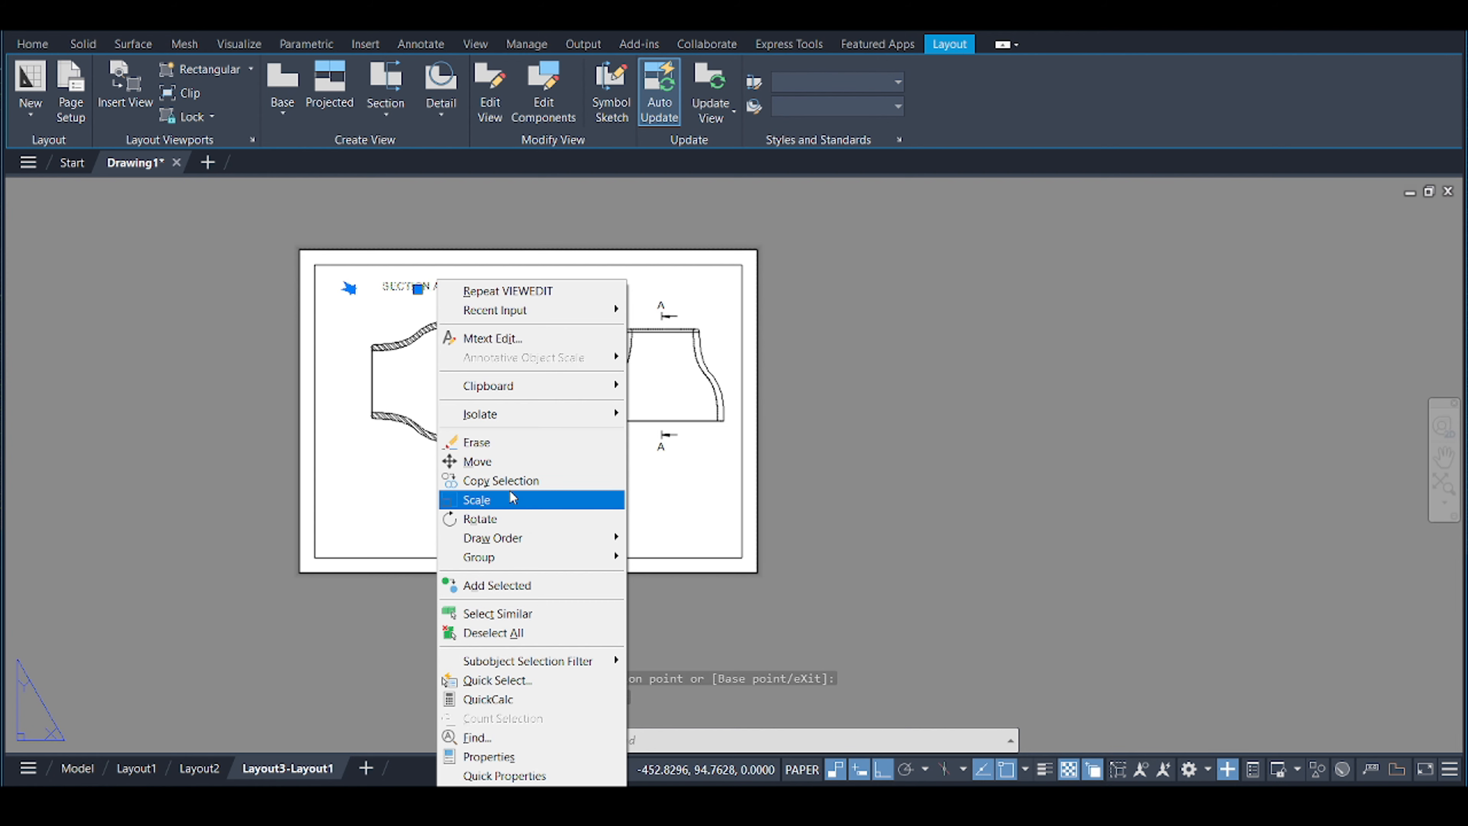
left_click(501, 480)
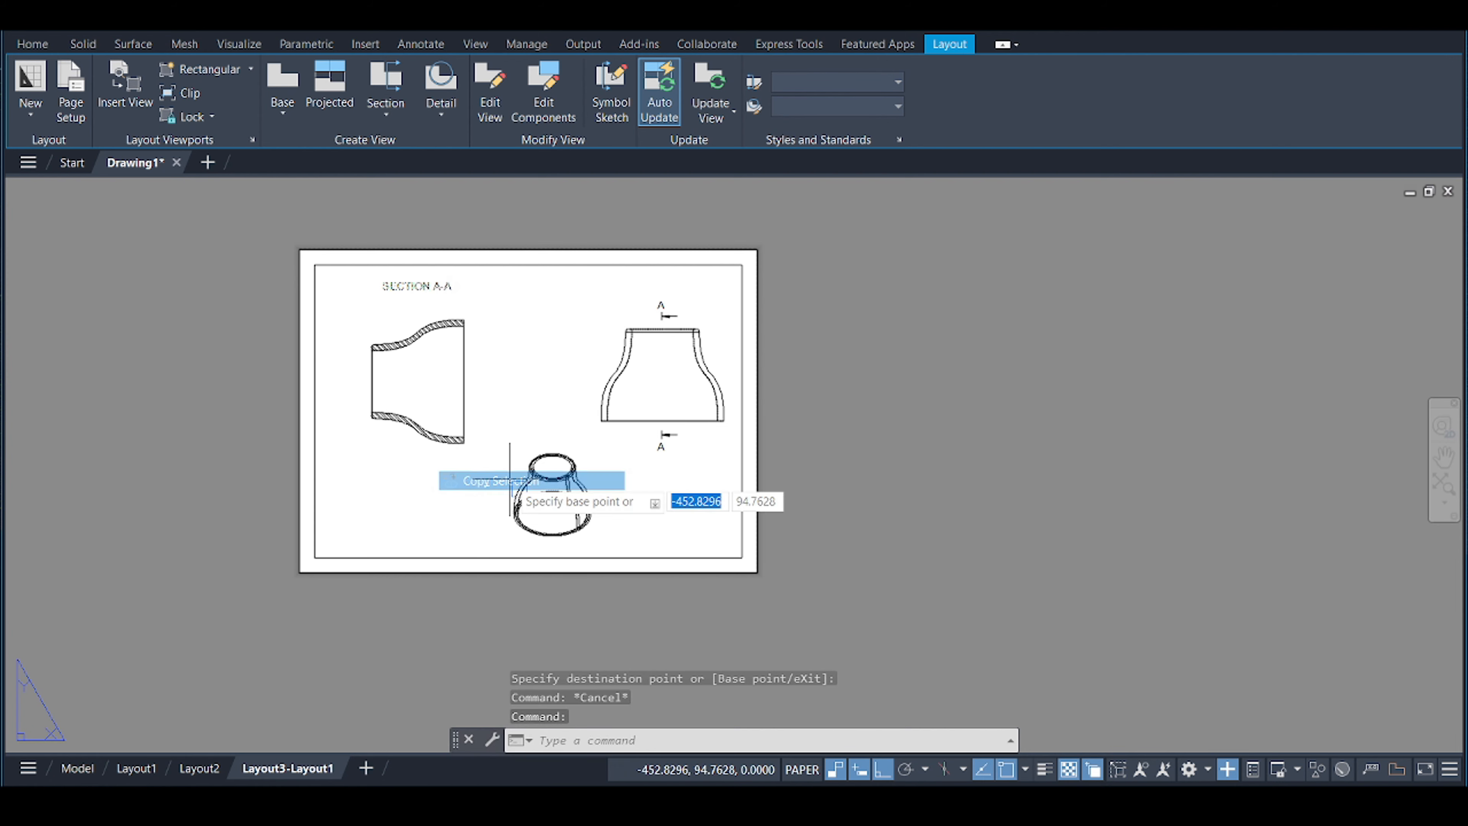
left_click(418, 285)
scroll(589, 557, "up", 5)
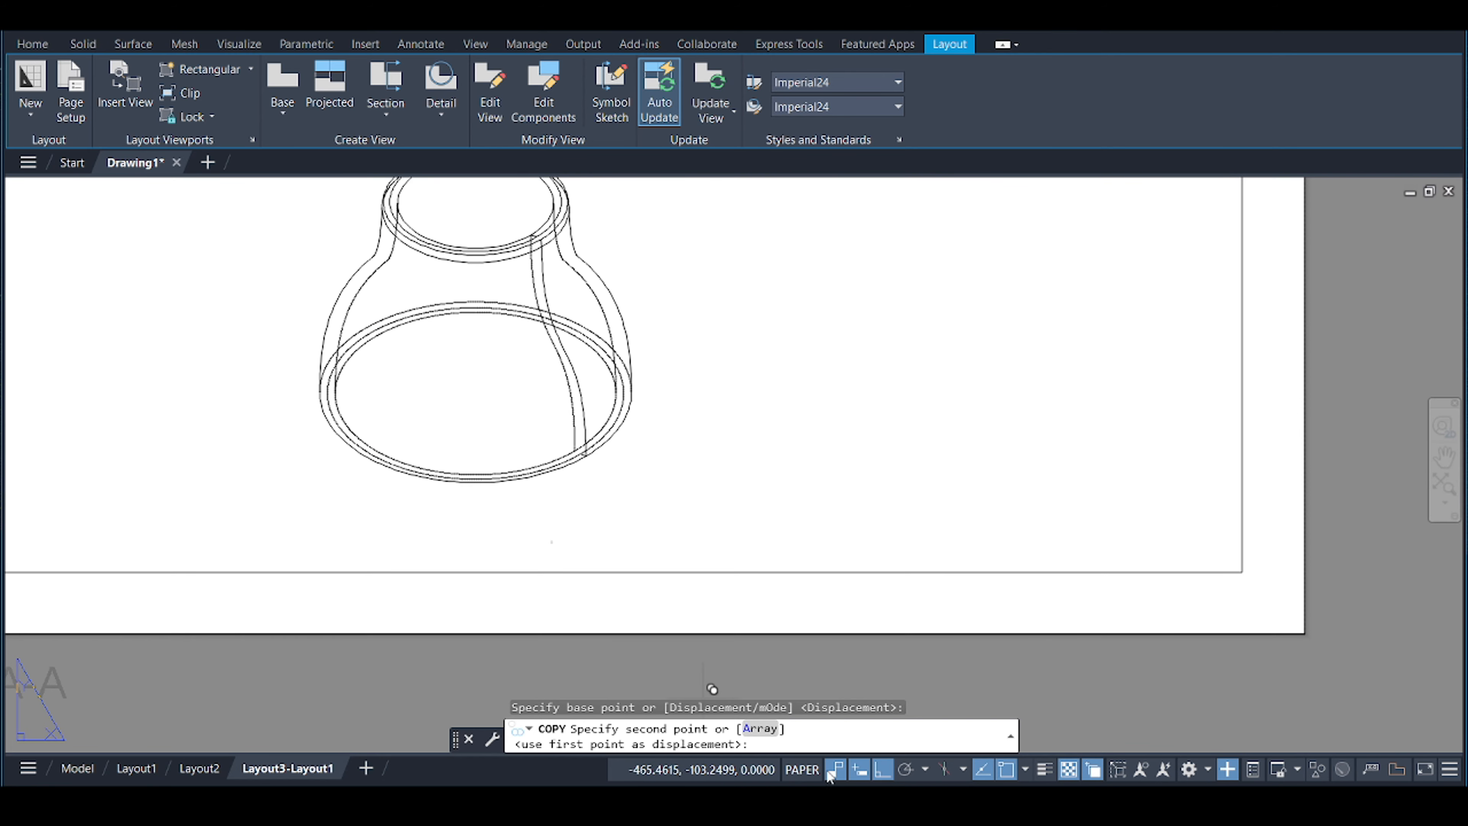
left_click(887, 772)
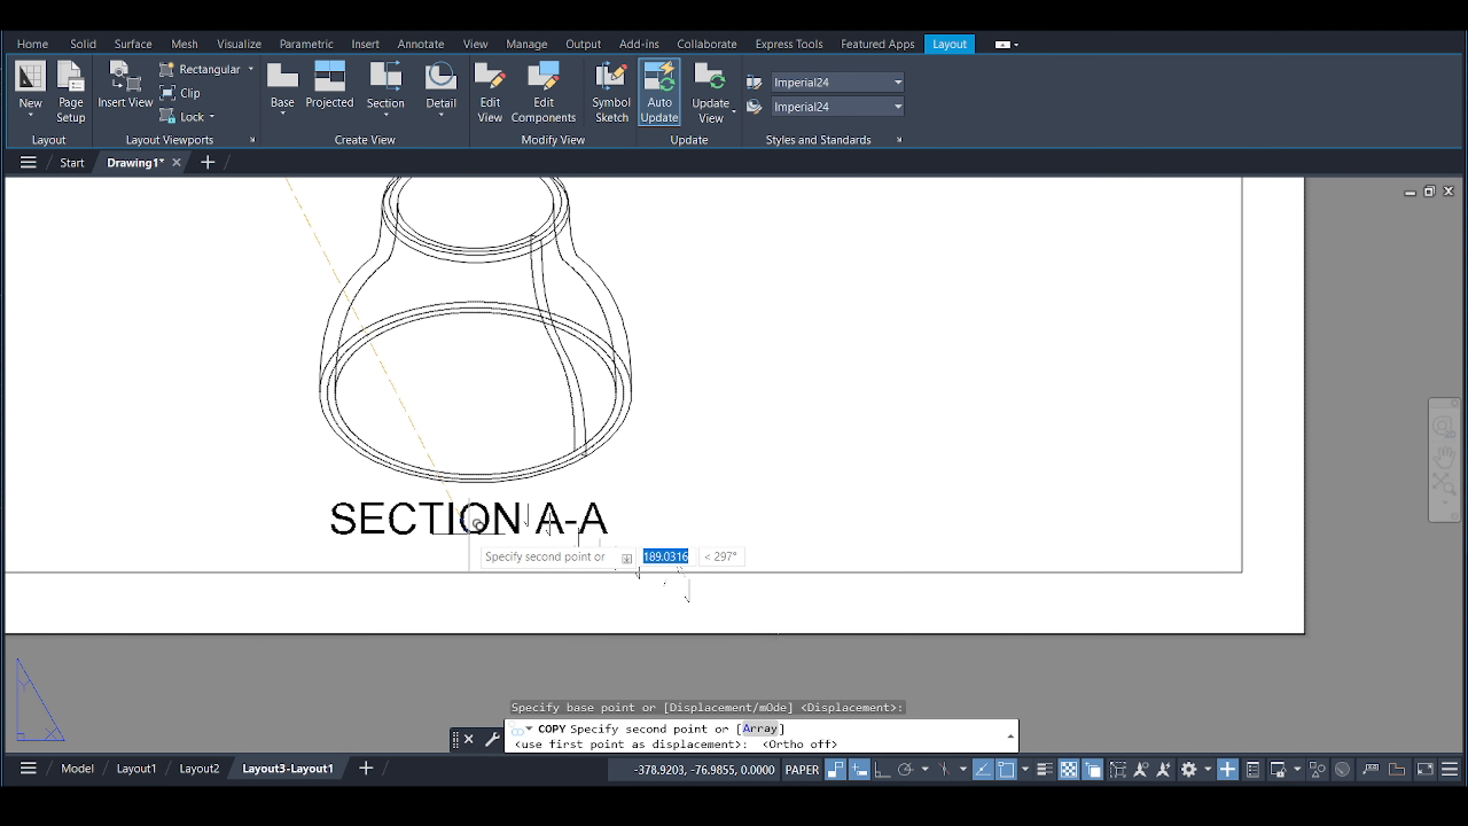
left_click(508, 544)
key("Escape")
Change the text of the copied label below the isometric view to ISOMETRIC VIEW.
left_click(487, 503)
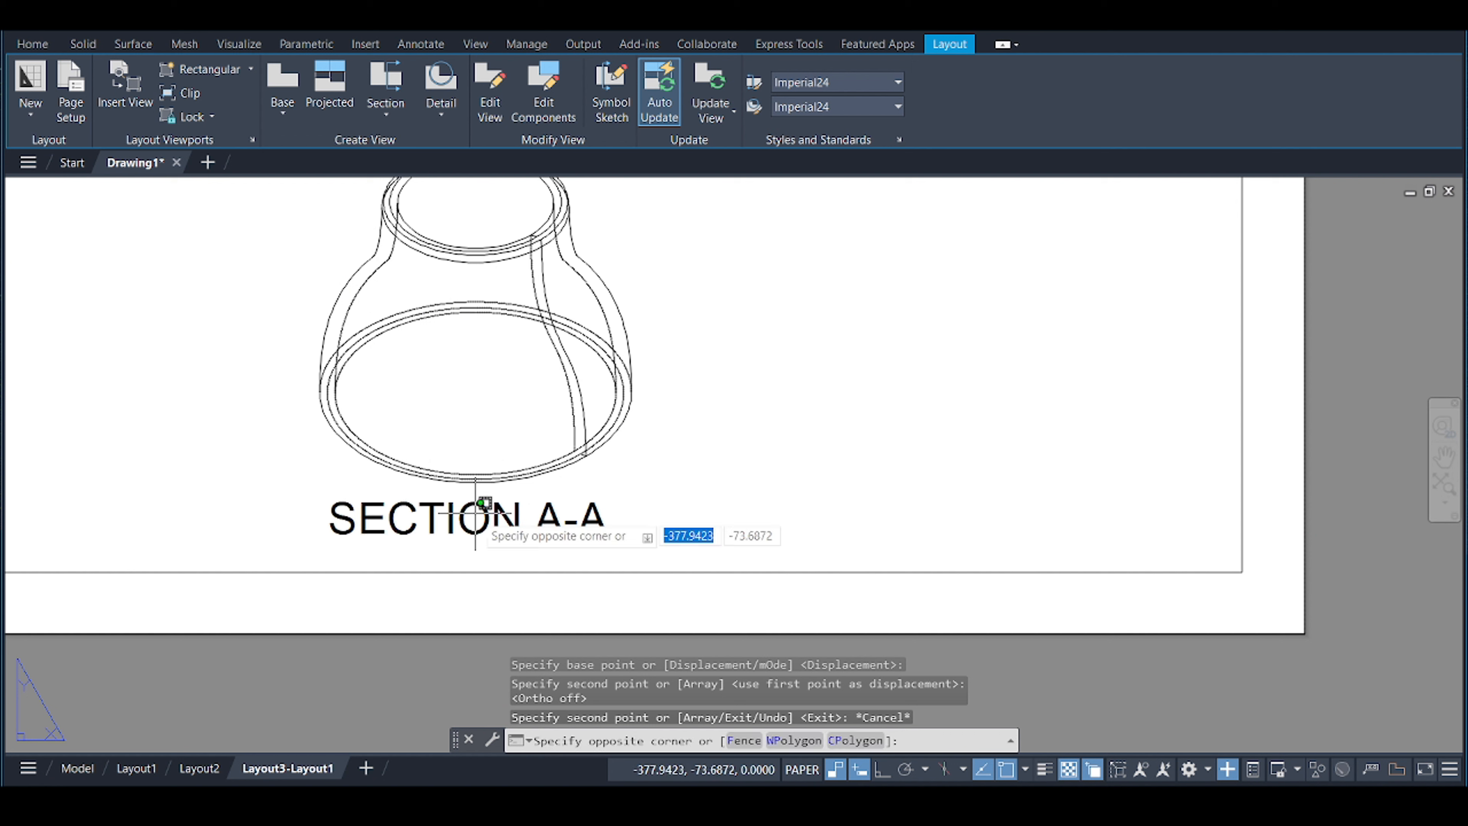
left_click(477, 513)
double_click(483, 509)
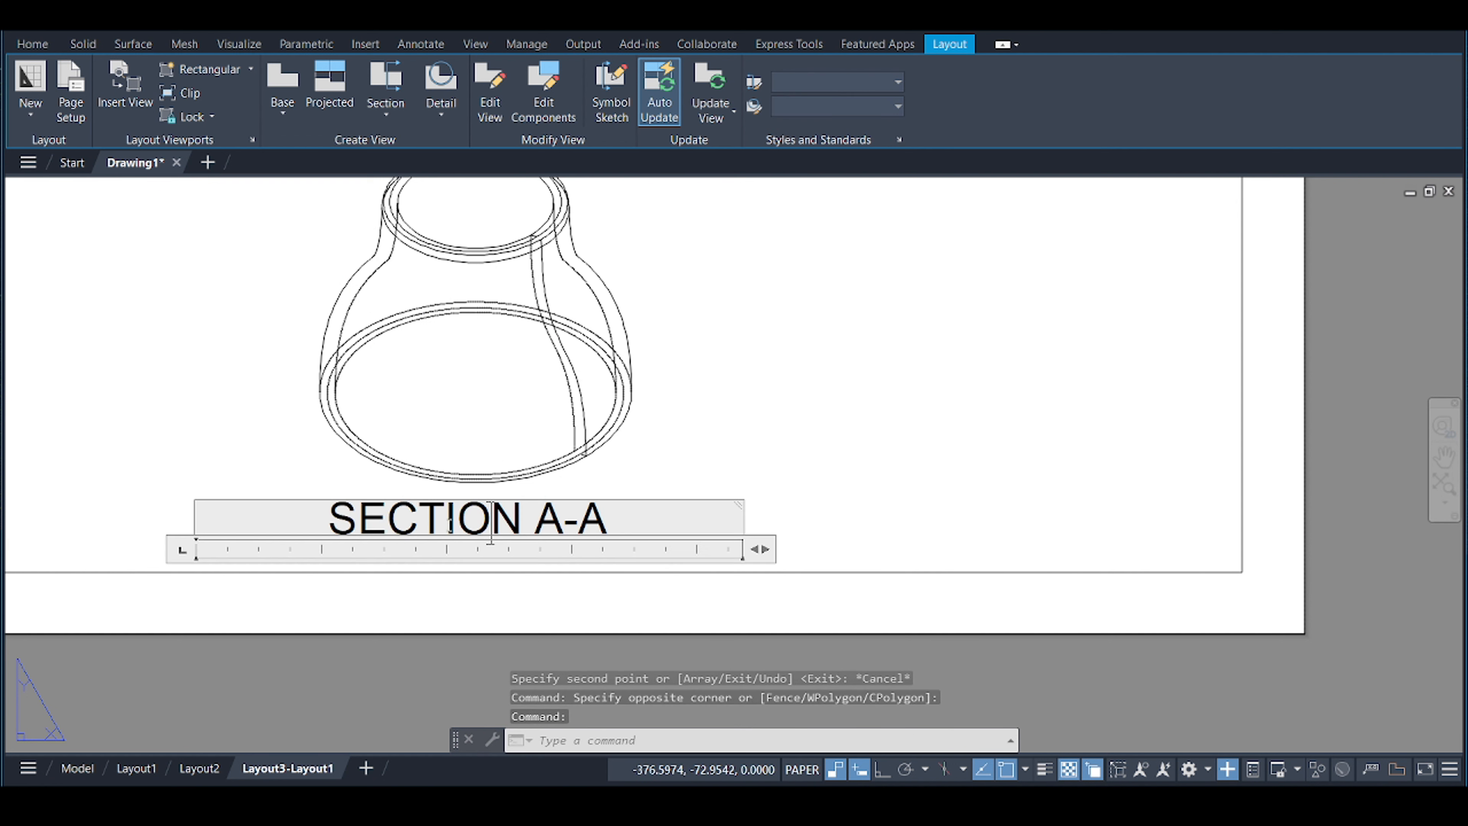
left_click_drag(369, 509, 600, 510)
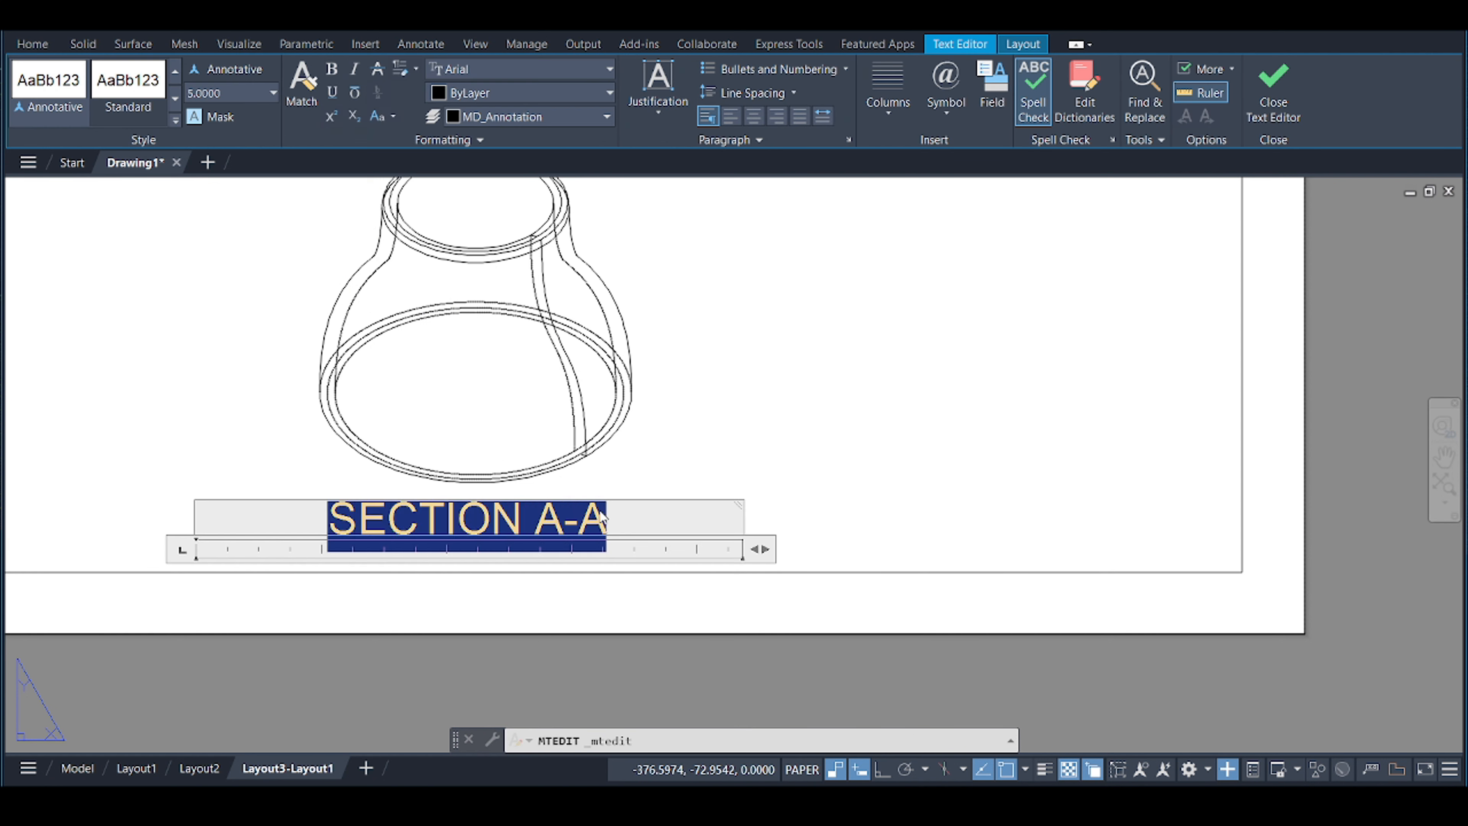
key("BackSpace")
type("ISOME")
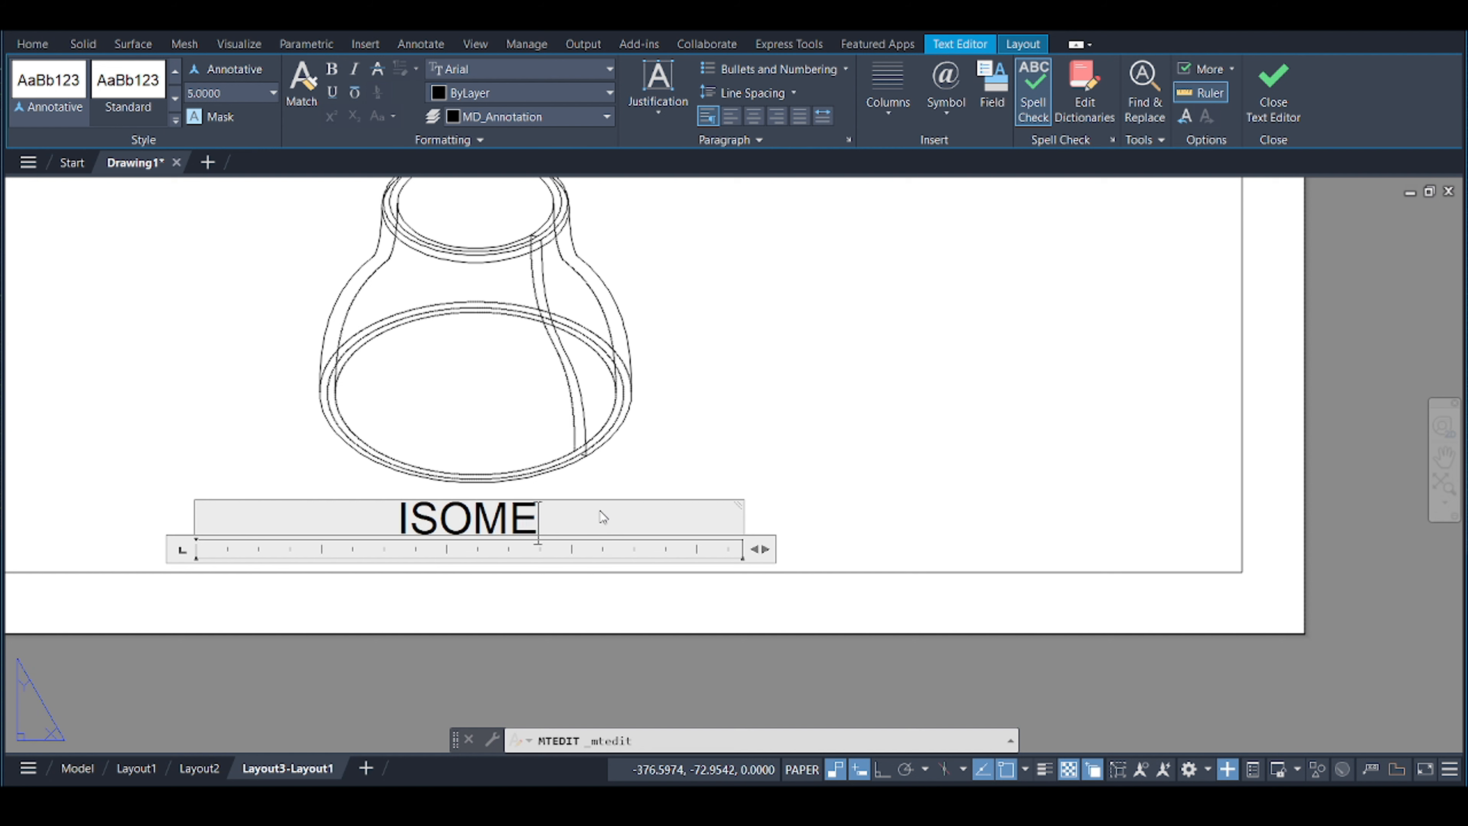
type("TRIC")
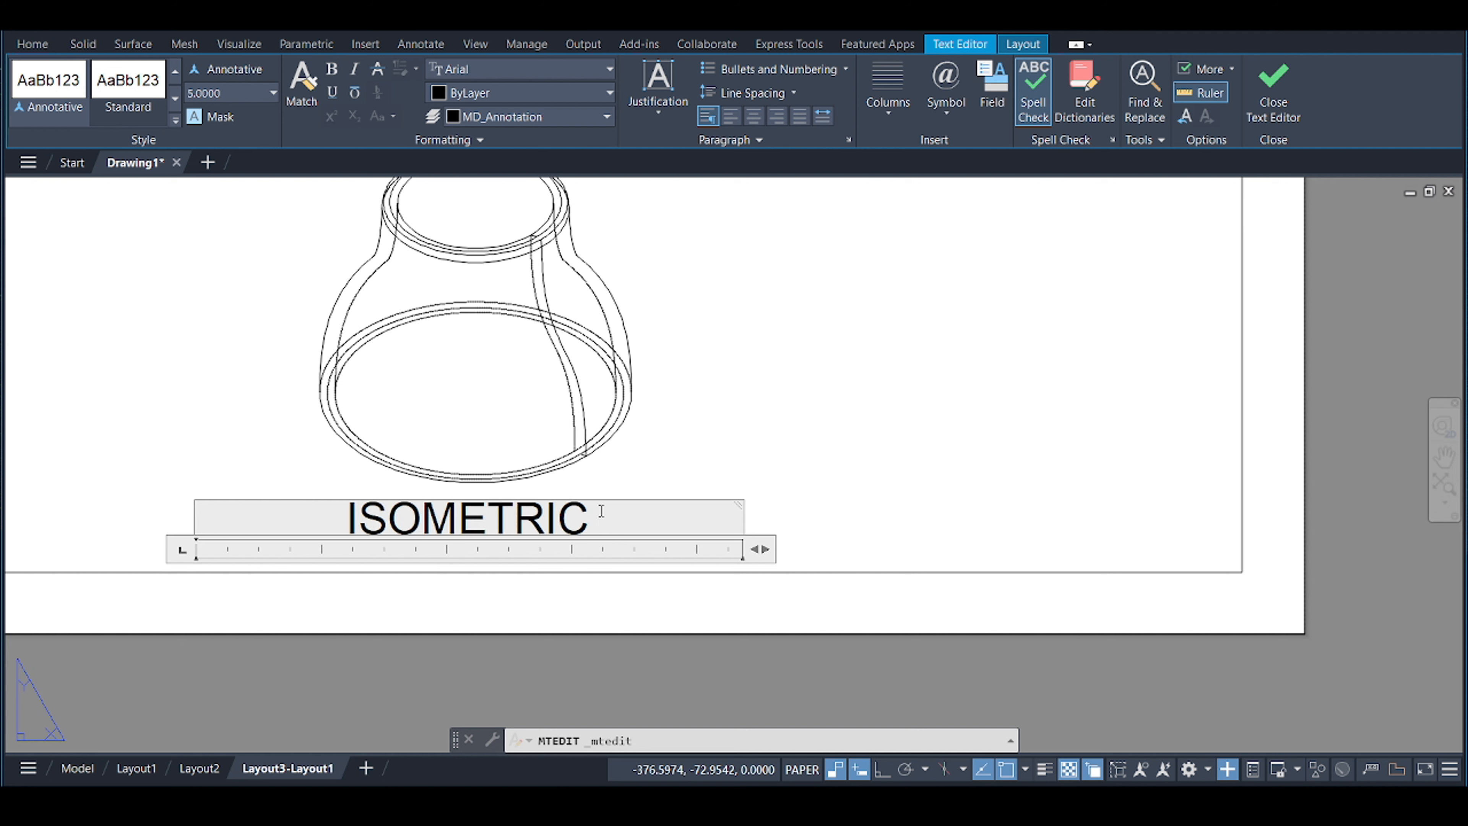
type(" VIEW")
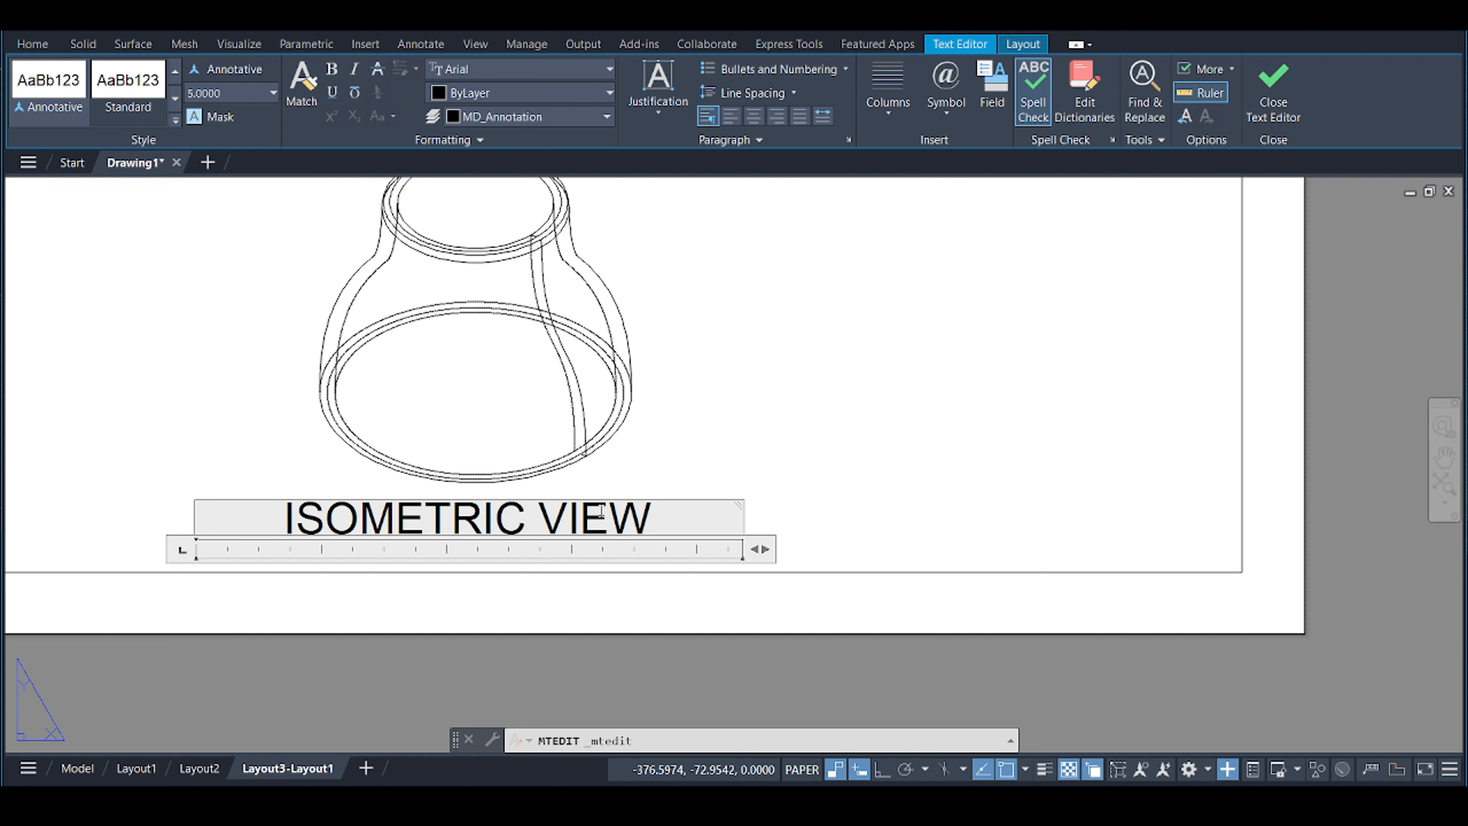
left_click(878, 410)
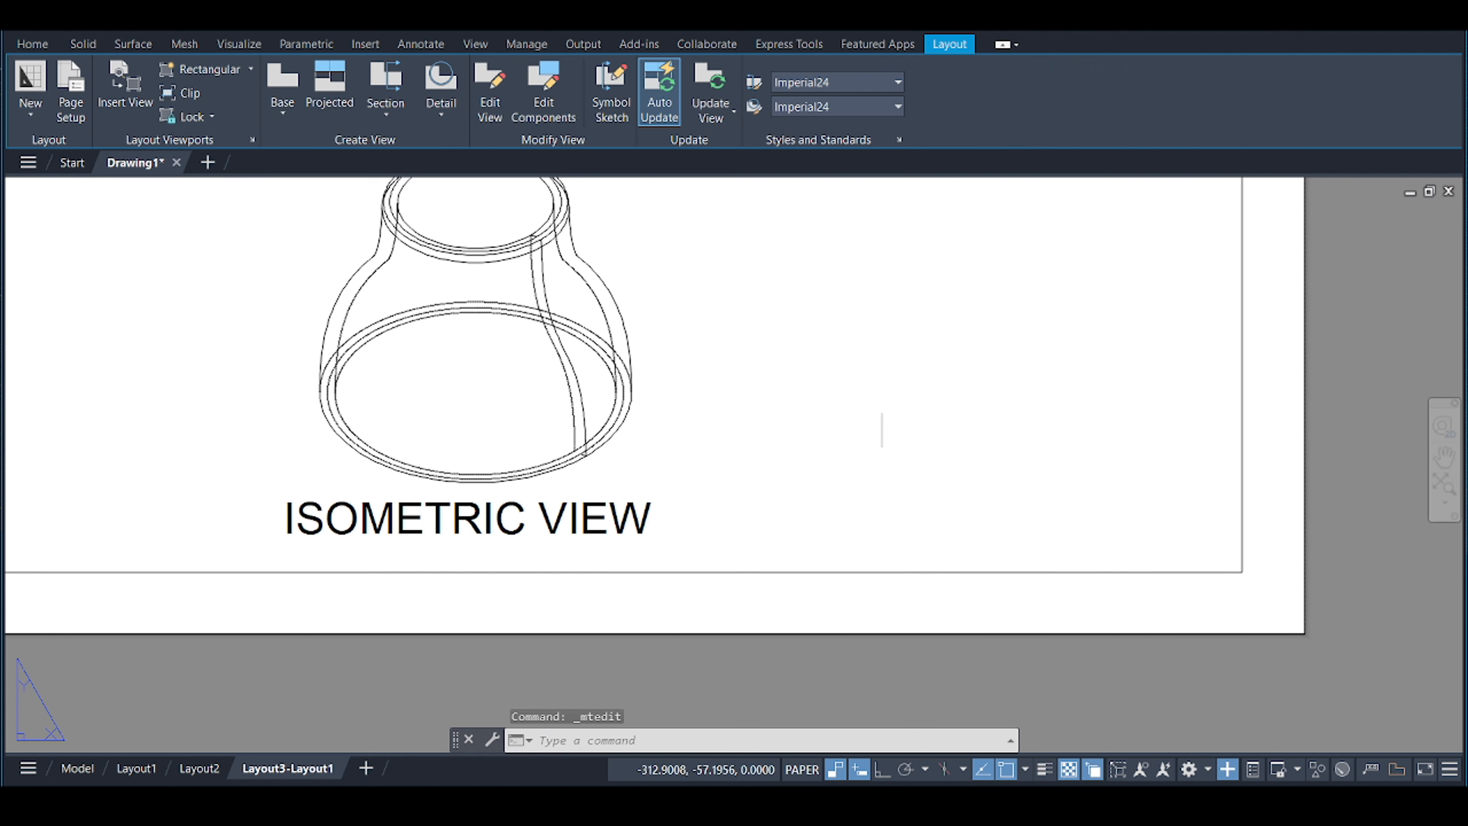
Edit the isometric view so it is displayed as Shaded with visible lines.
scroll(879, 412, "down", 4)
left_click(750, 361)
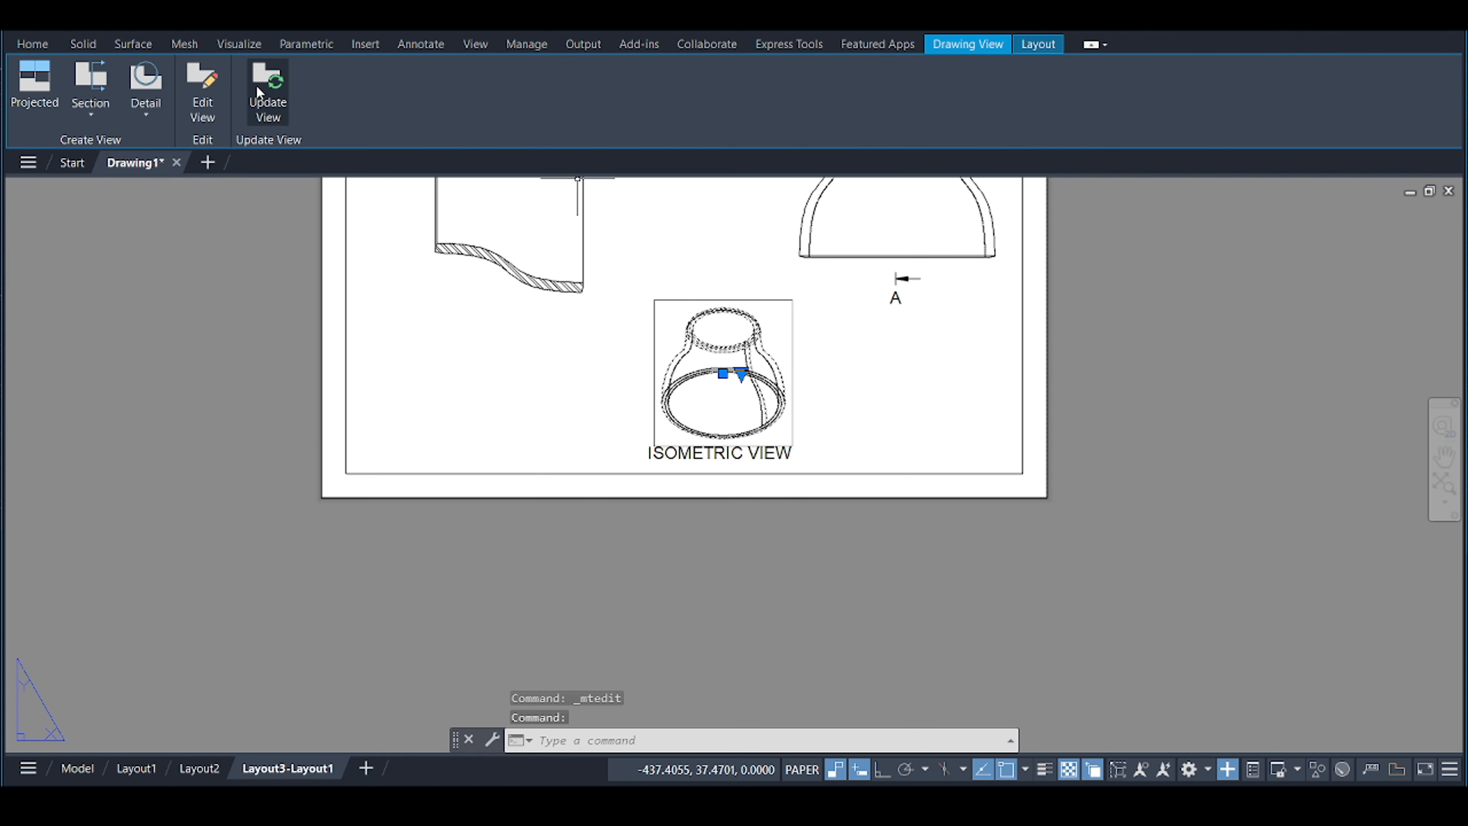
left_click(205, 104)
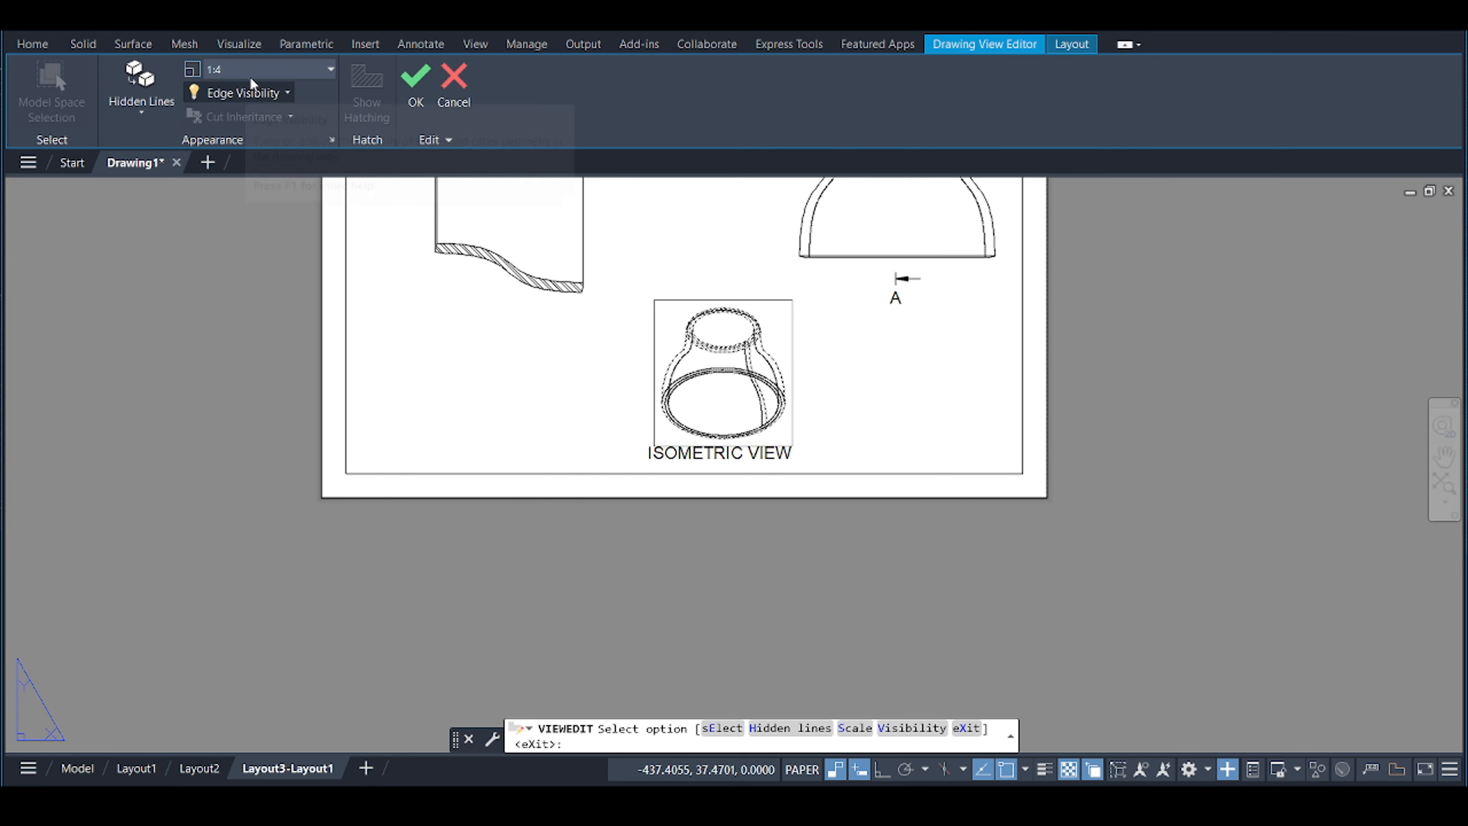
left_click(261, 71)
left_click(141, 95)
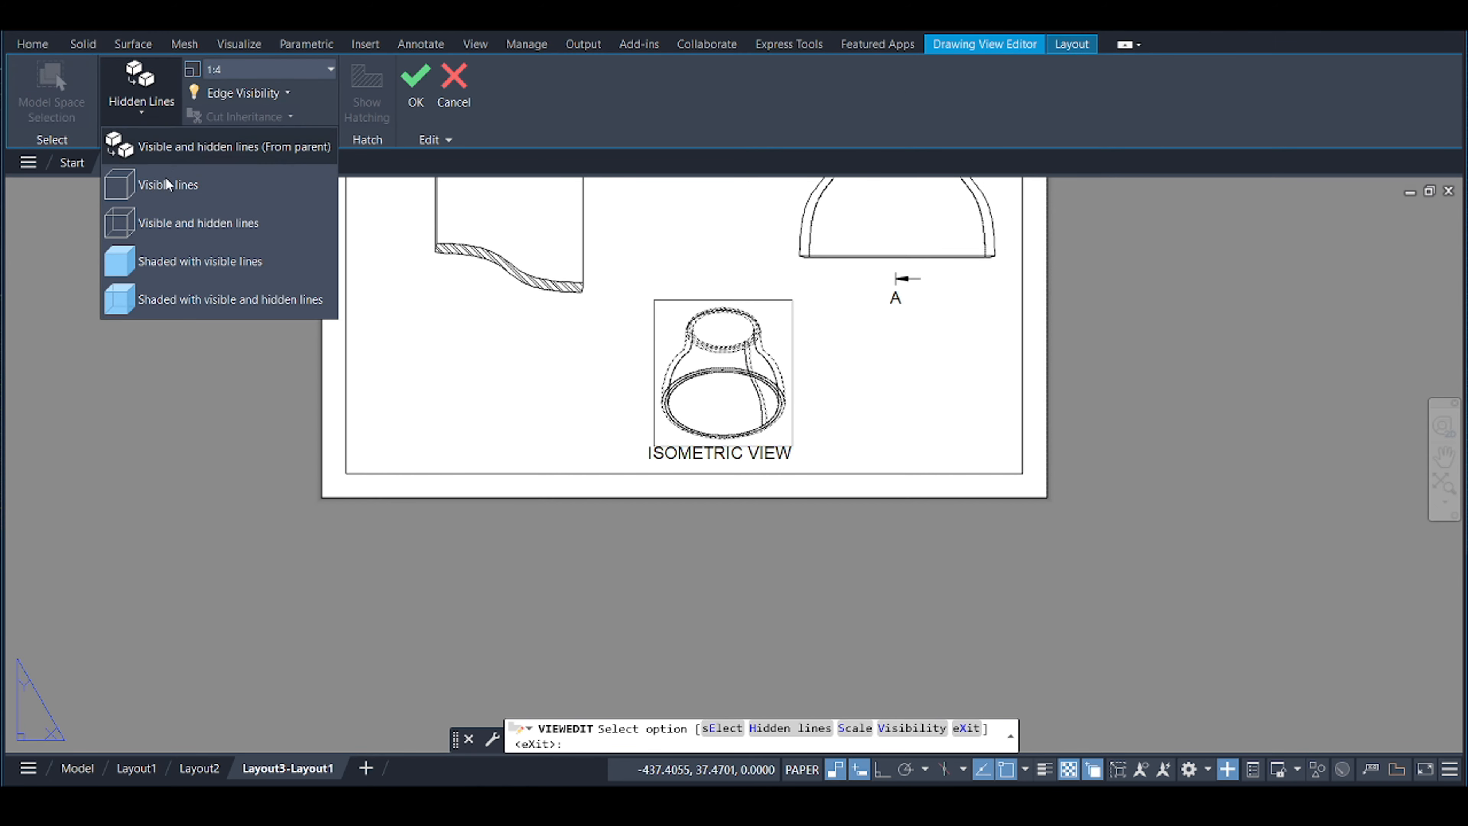
left_click(185, 255)
left_click(416, 87)
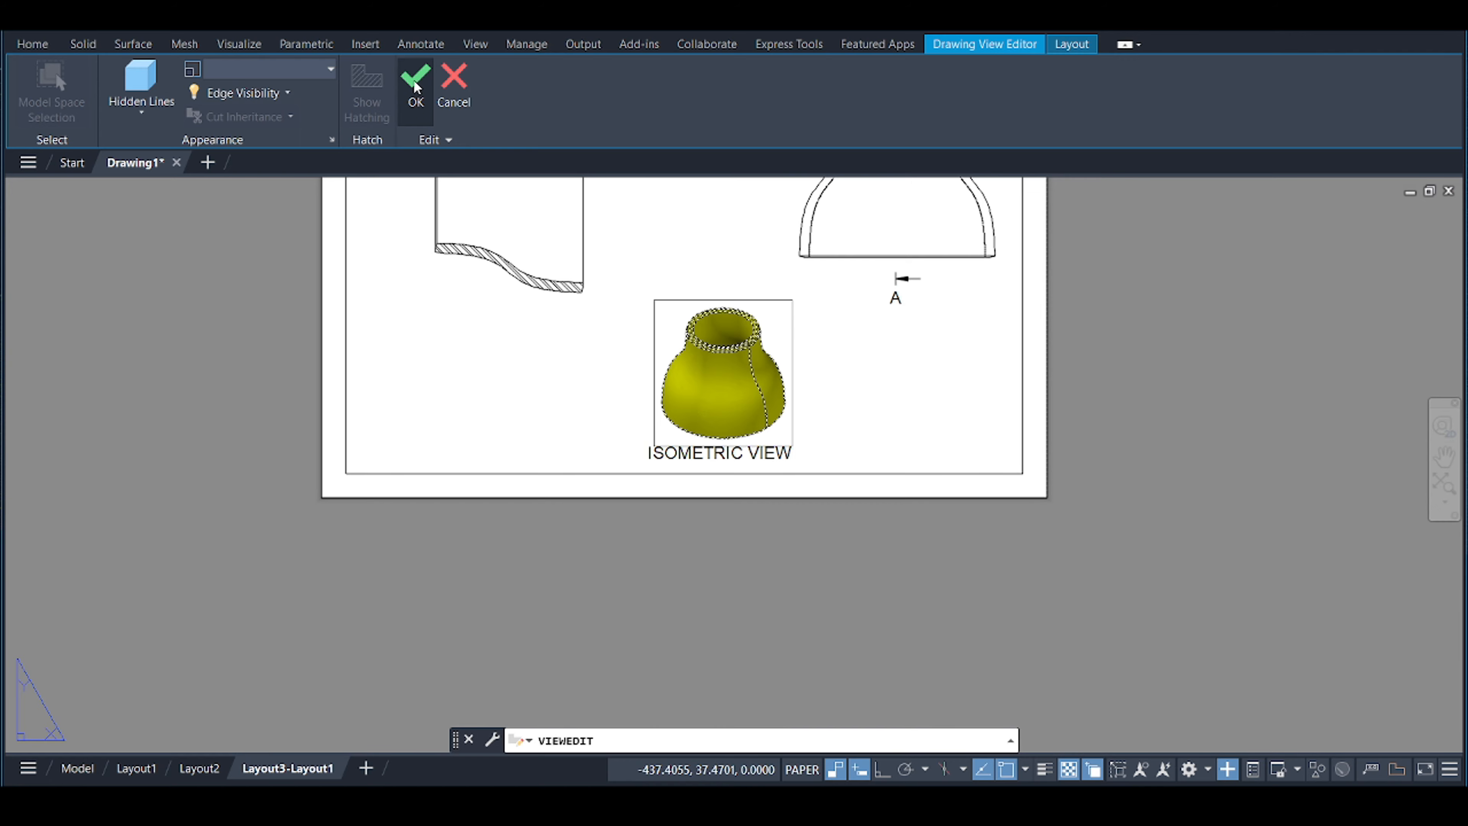
On layer axe, draw a horizontal axis line about 87 units long from the section view's large-end midpoint past its small end.
scroll(723, 385, "down", 4)
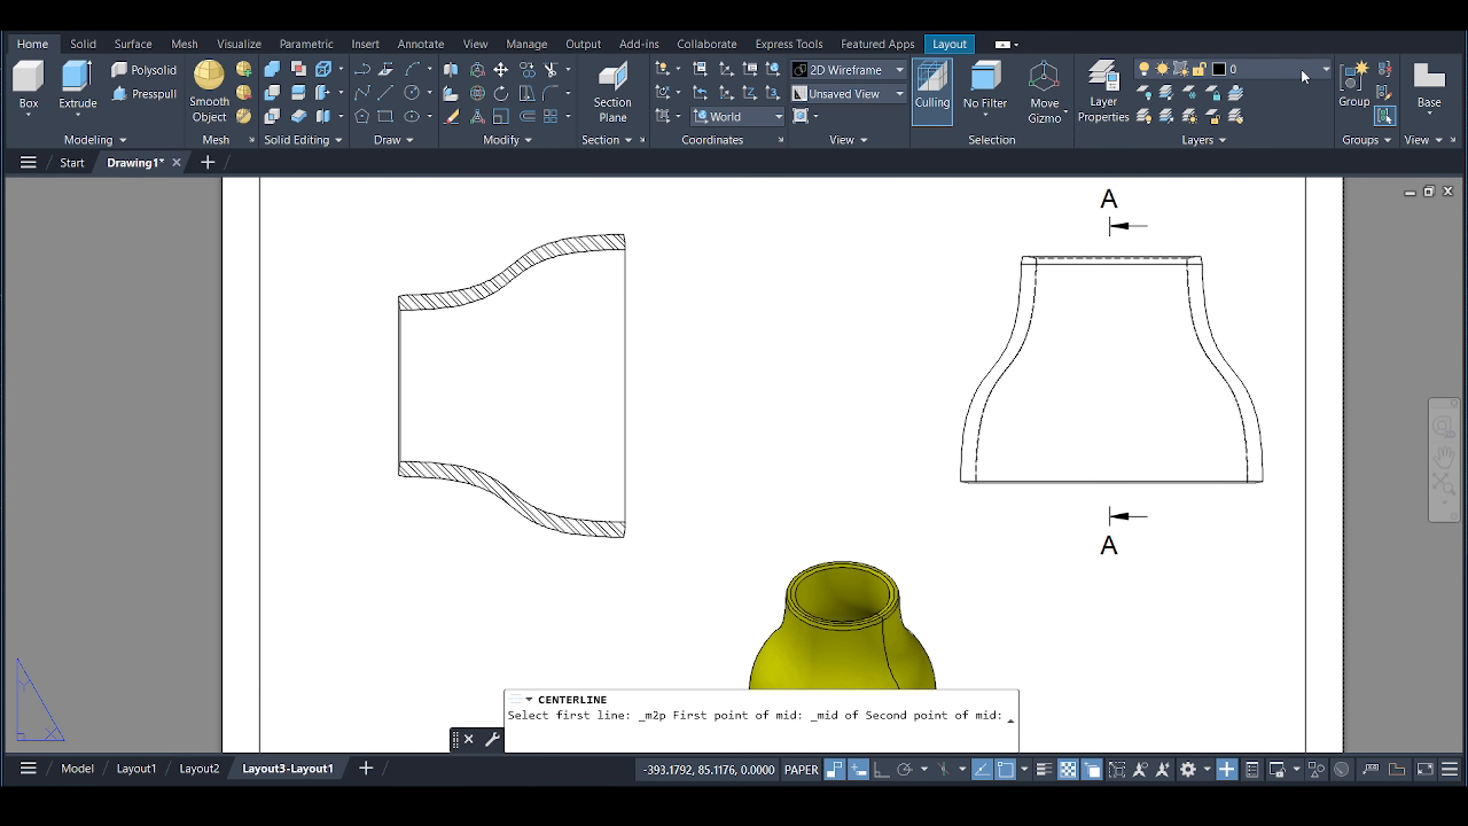
left_click(1301, 69)
left_click(1260, 113)
left_click(383, 91)
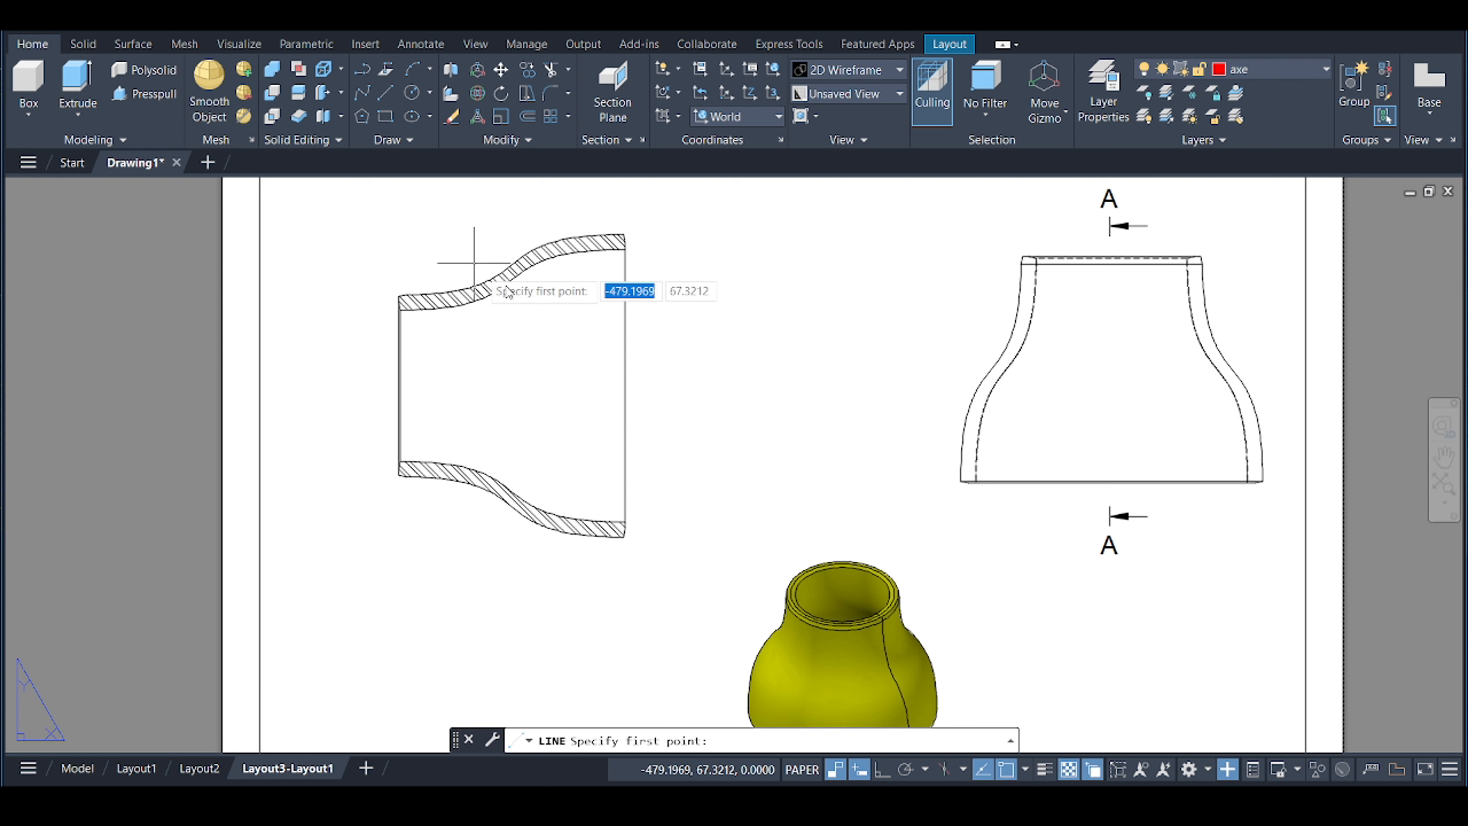
left_click(625, 382)
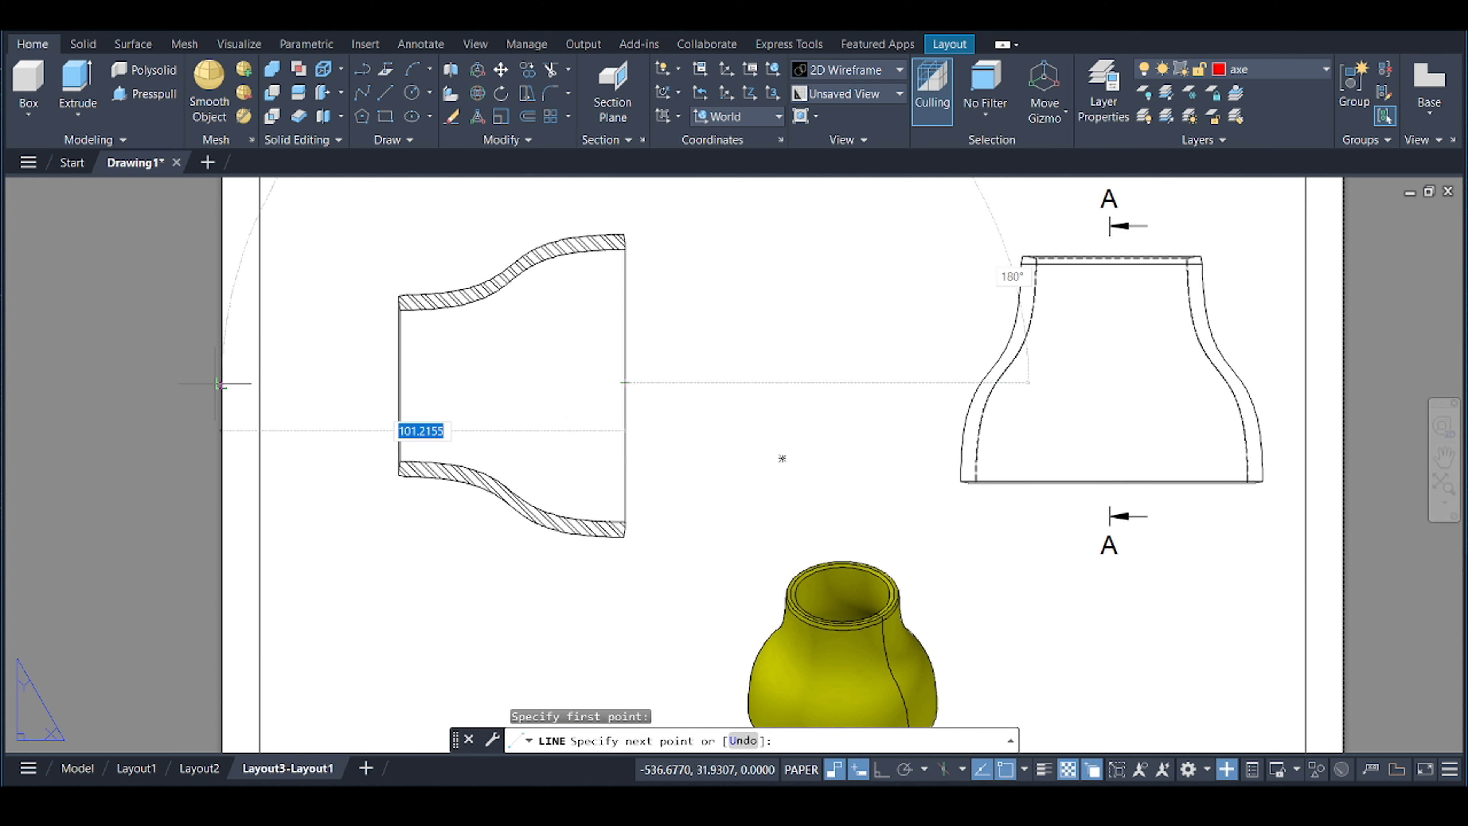
left_click(296, 381)
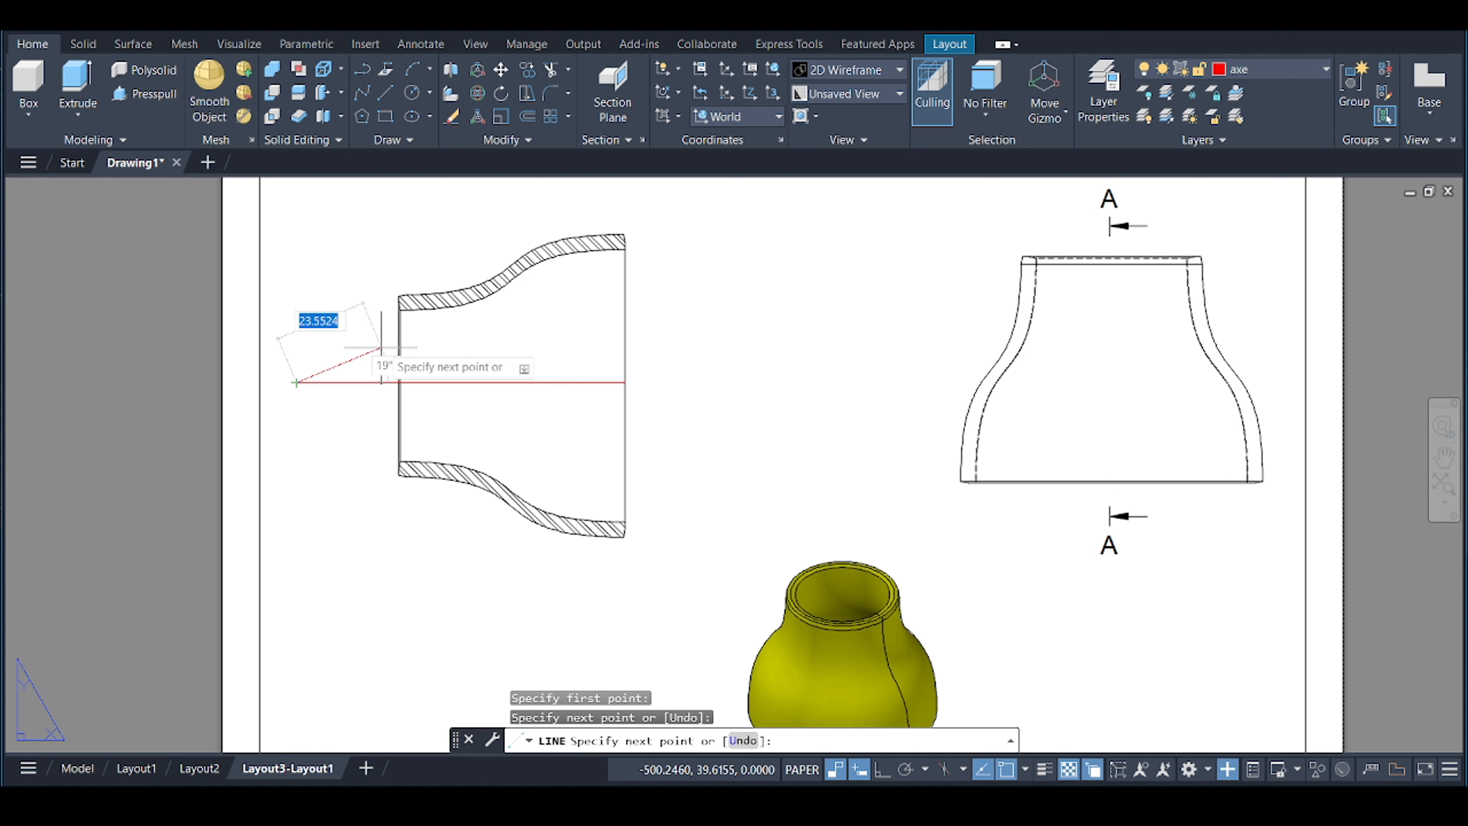
key("Return")
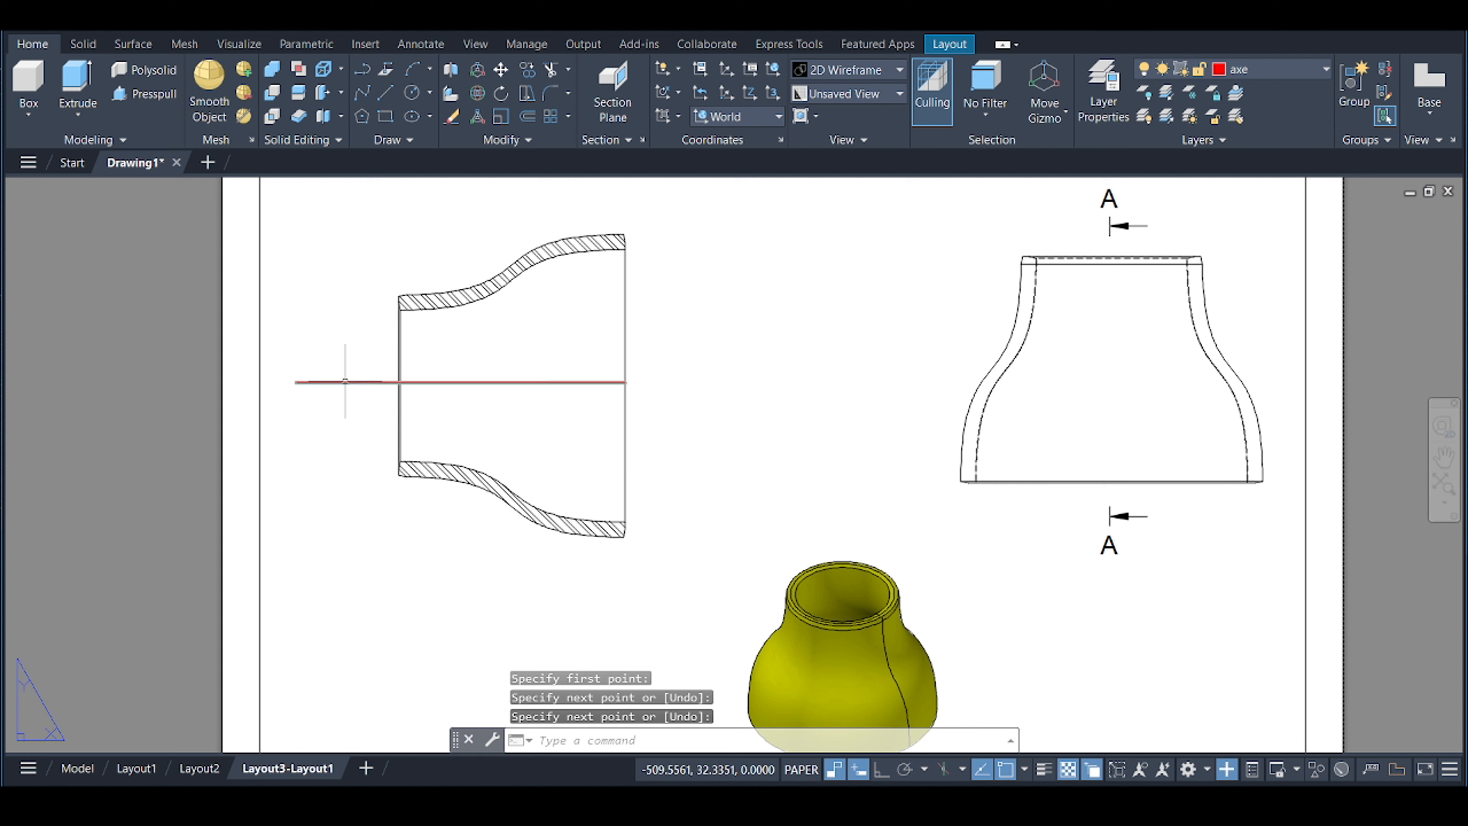
Shift the axis line horizontally toward the large end so it extends beyond both ends of the section view.
left_click(416, 382)
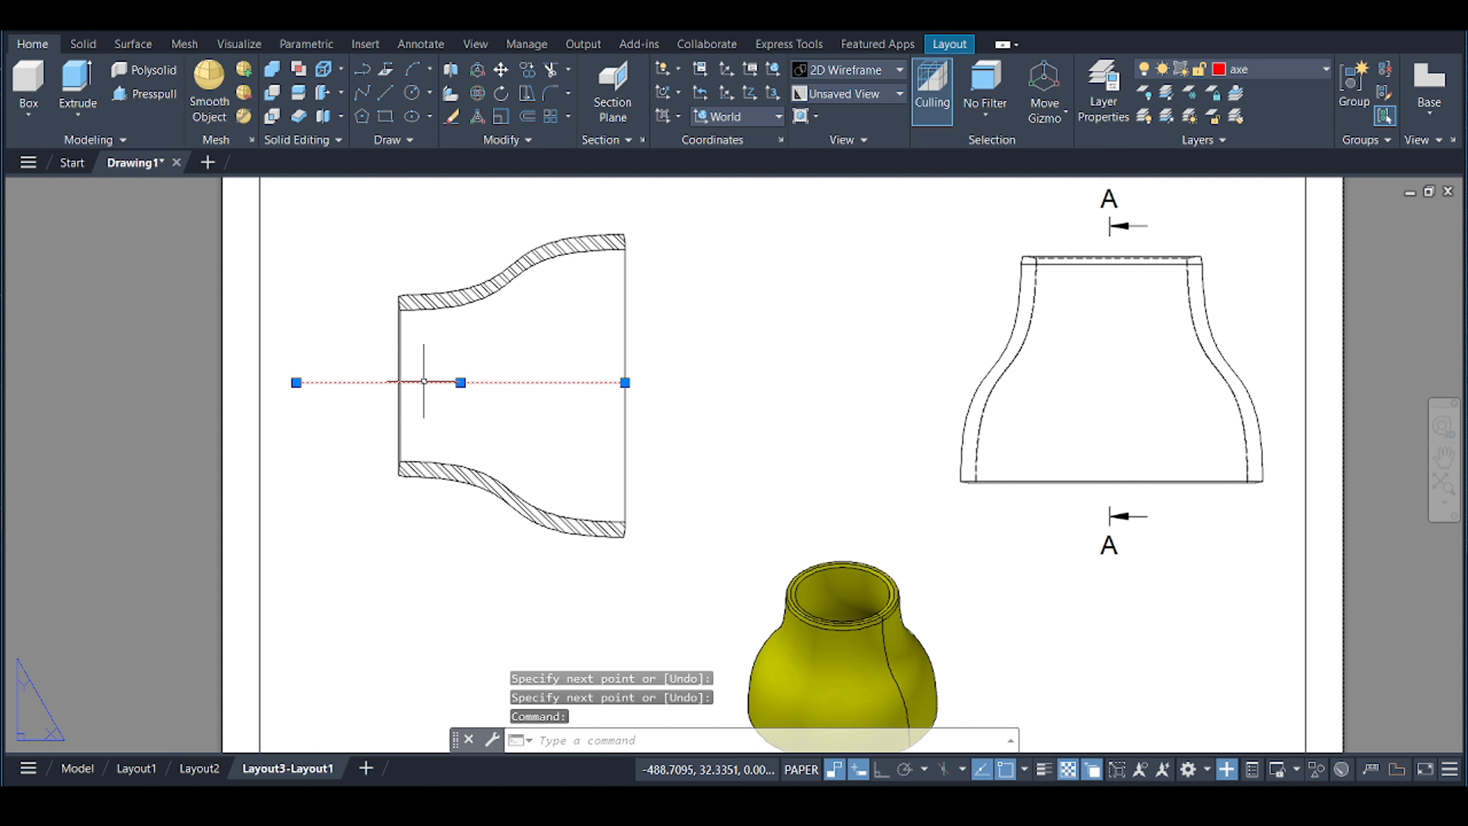
left_click(460, 382)
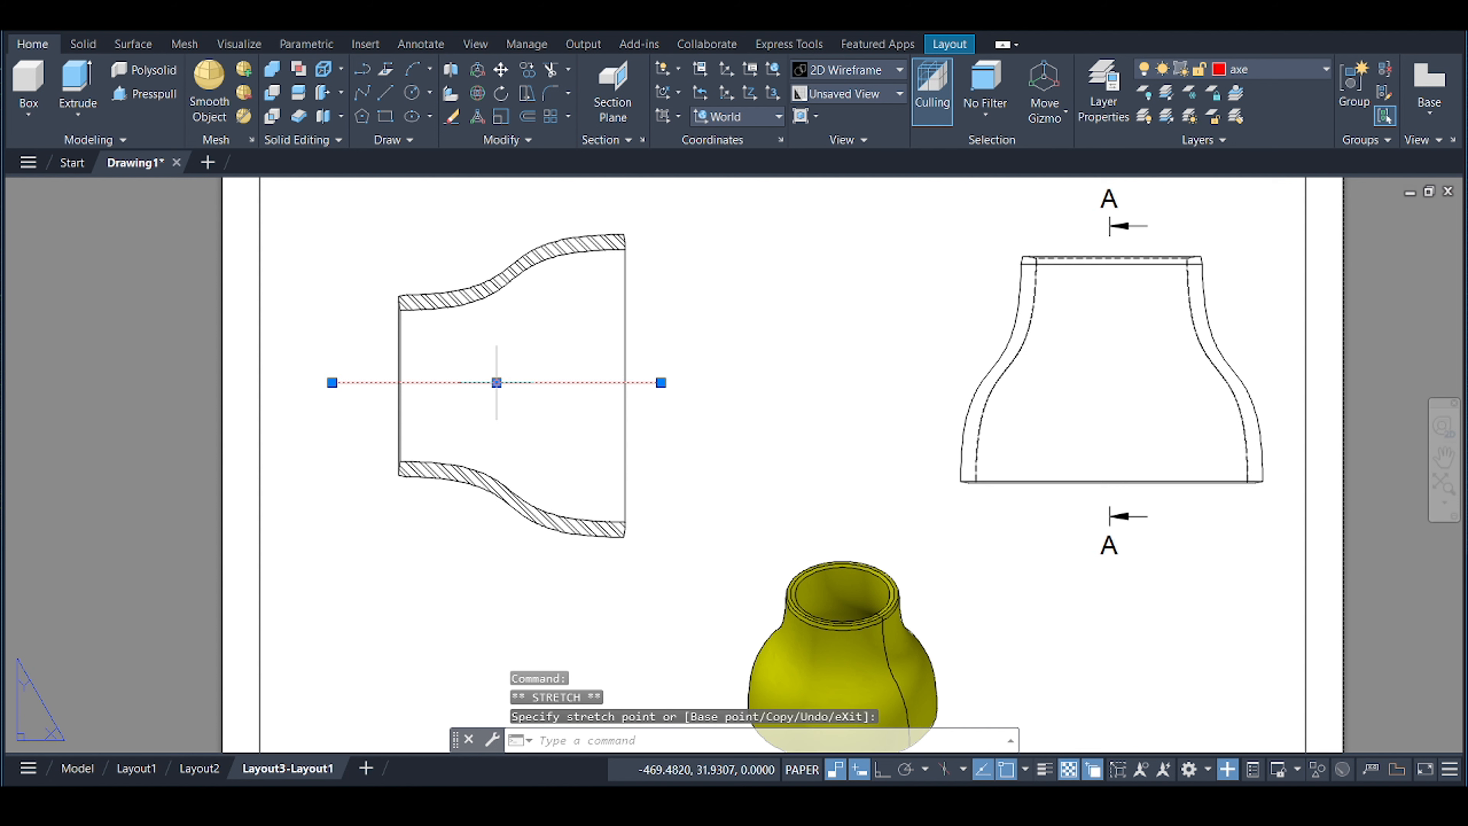
left_click(515, 382)
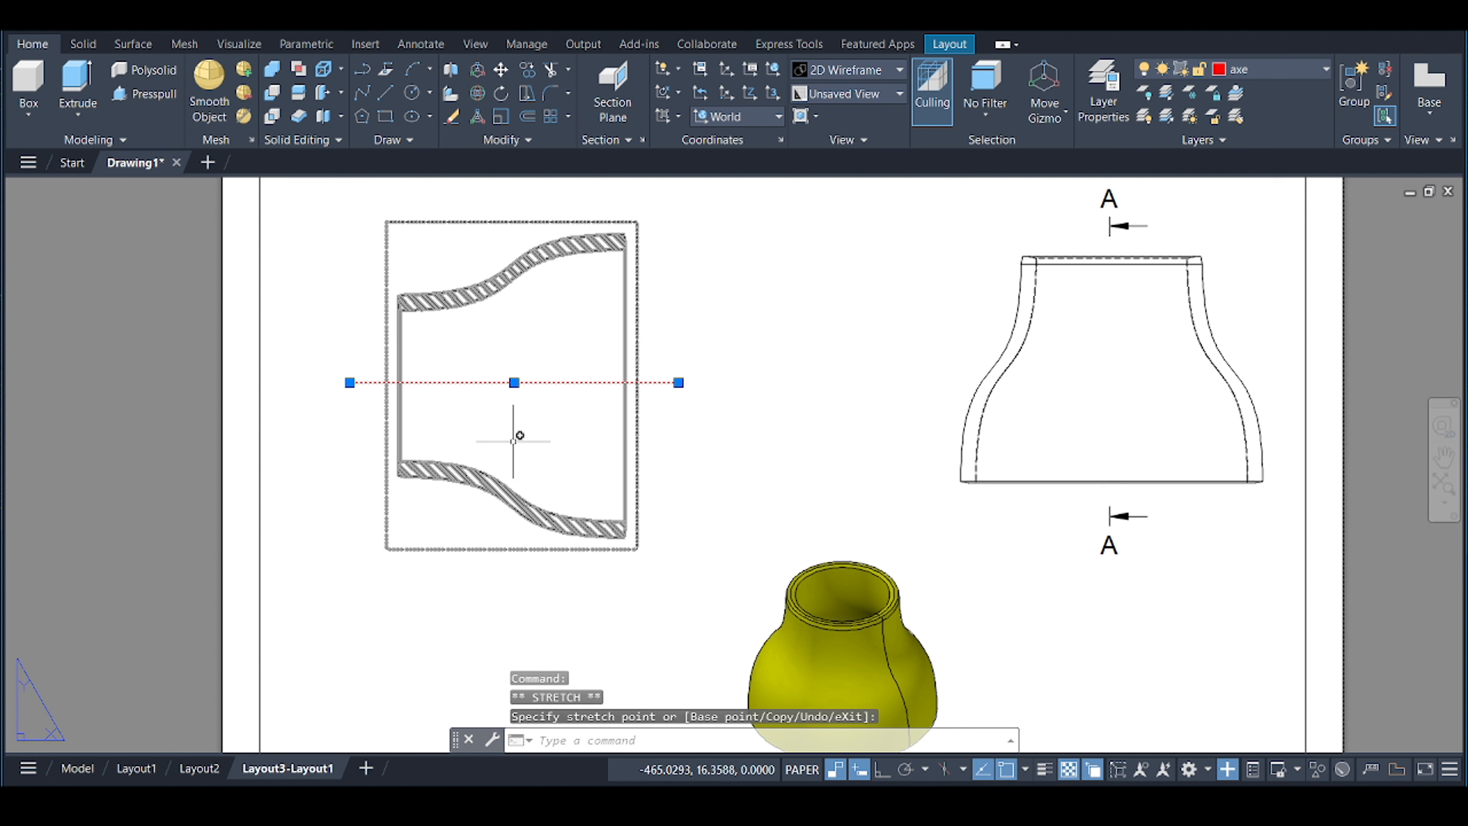
key("Escape")
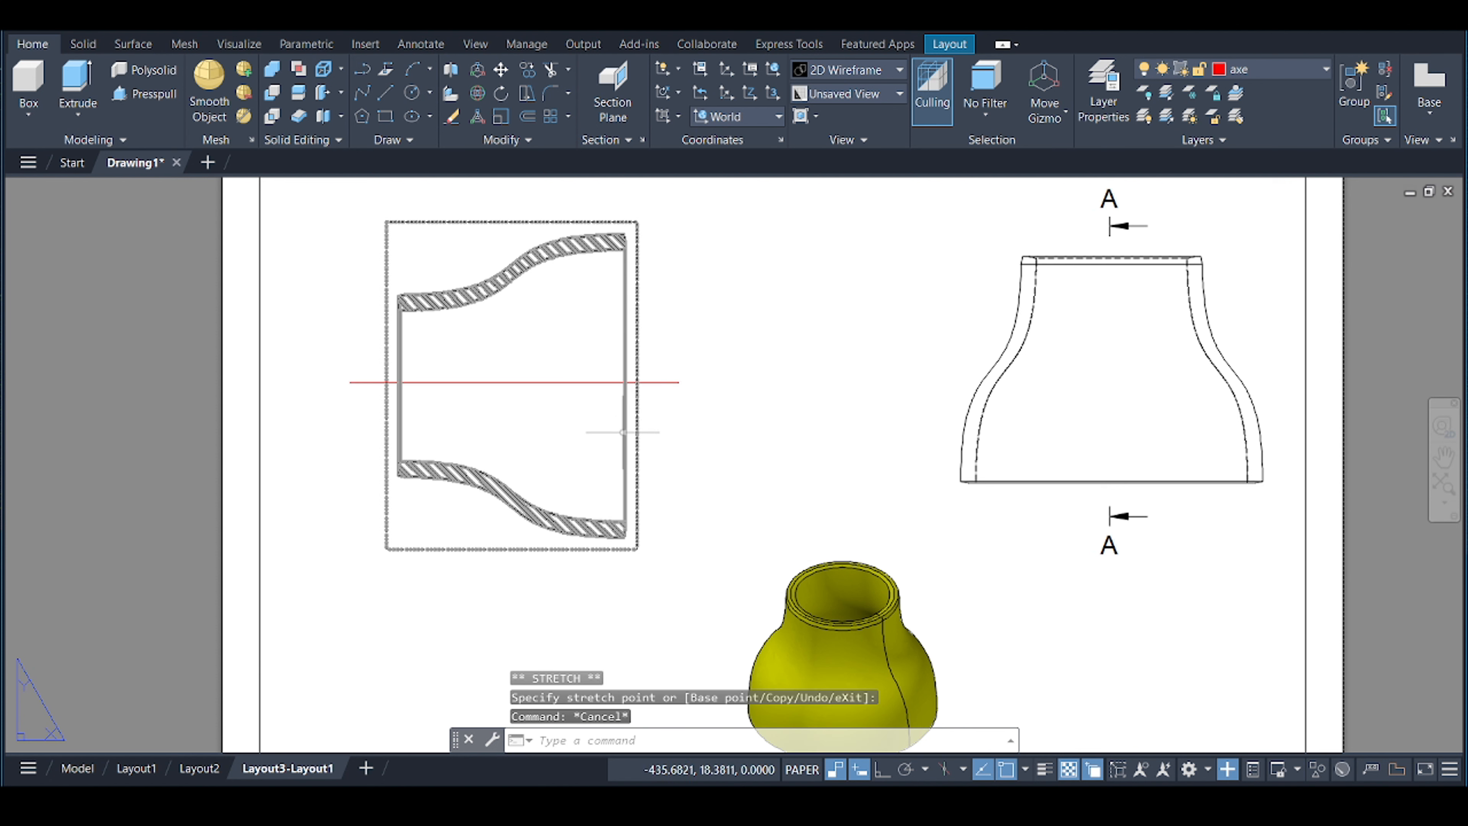
Set the linetype scale of the section view's axis line to 20 in its properties.
left_click(580, 382)
right_click(652, 328)
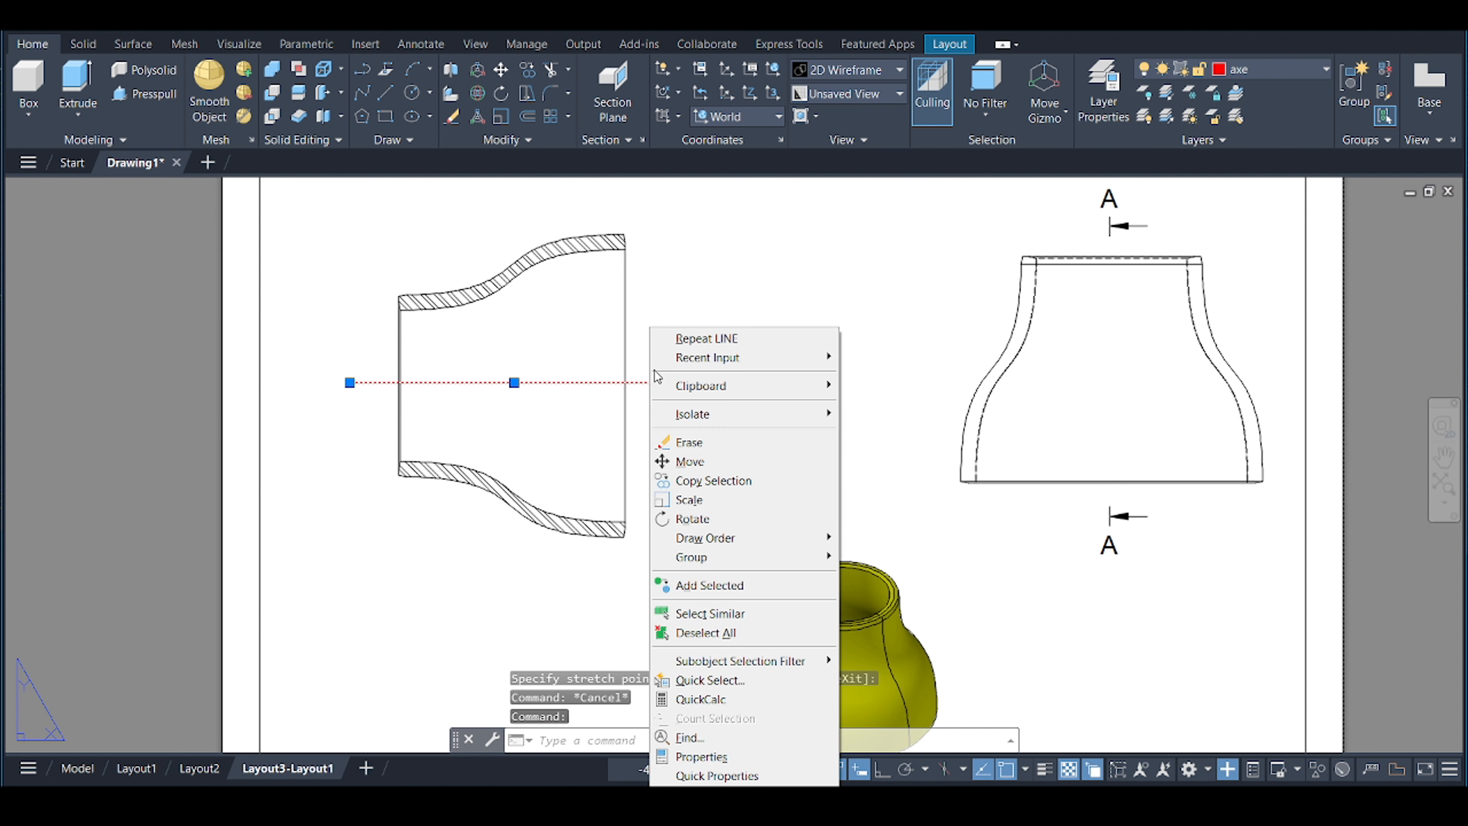
left_click(701, 756)
left_click(228, 182)
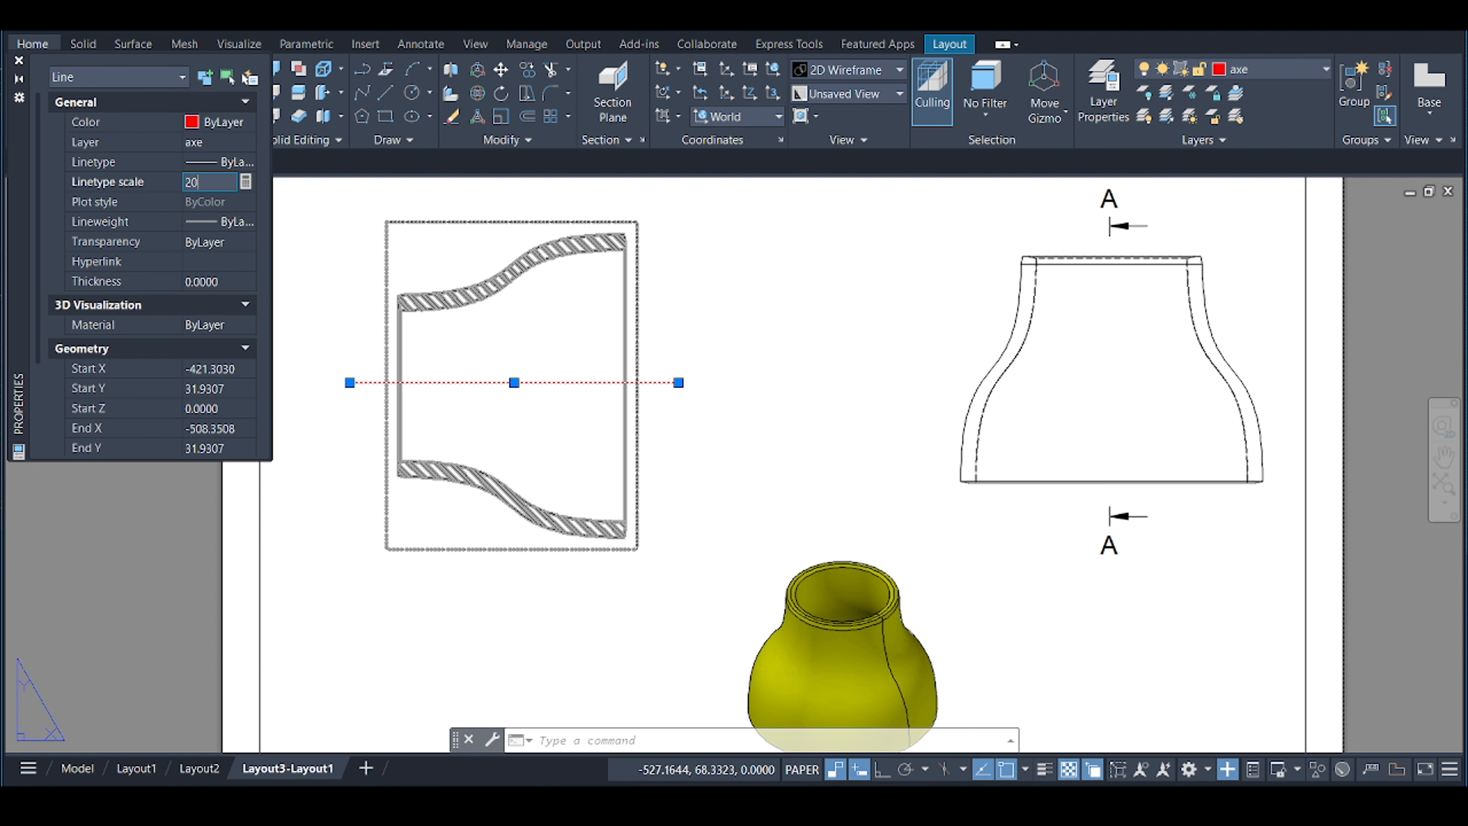
key("Return")
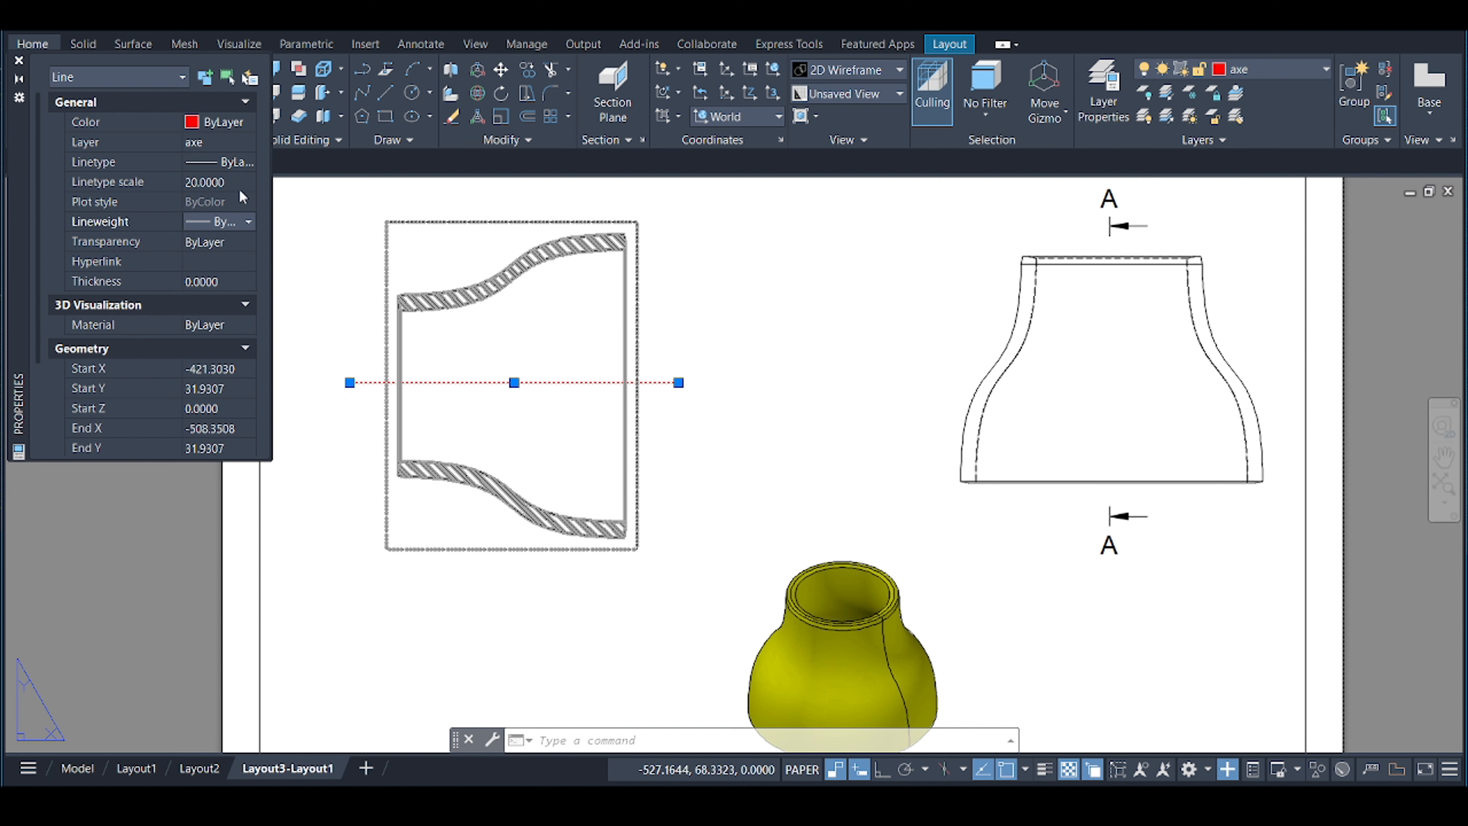
key("Escape")
scroll(370, 405, "up", 6)
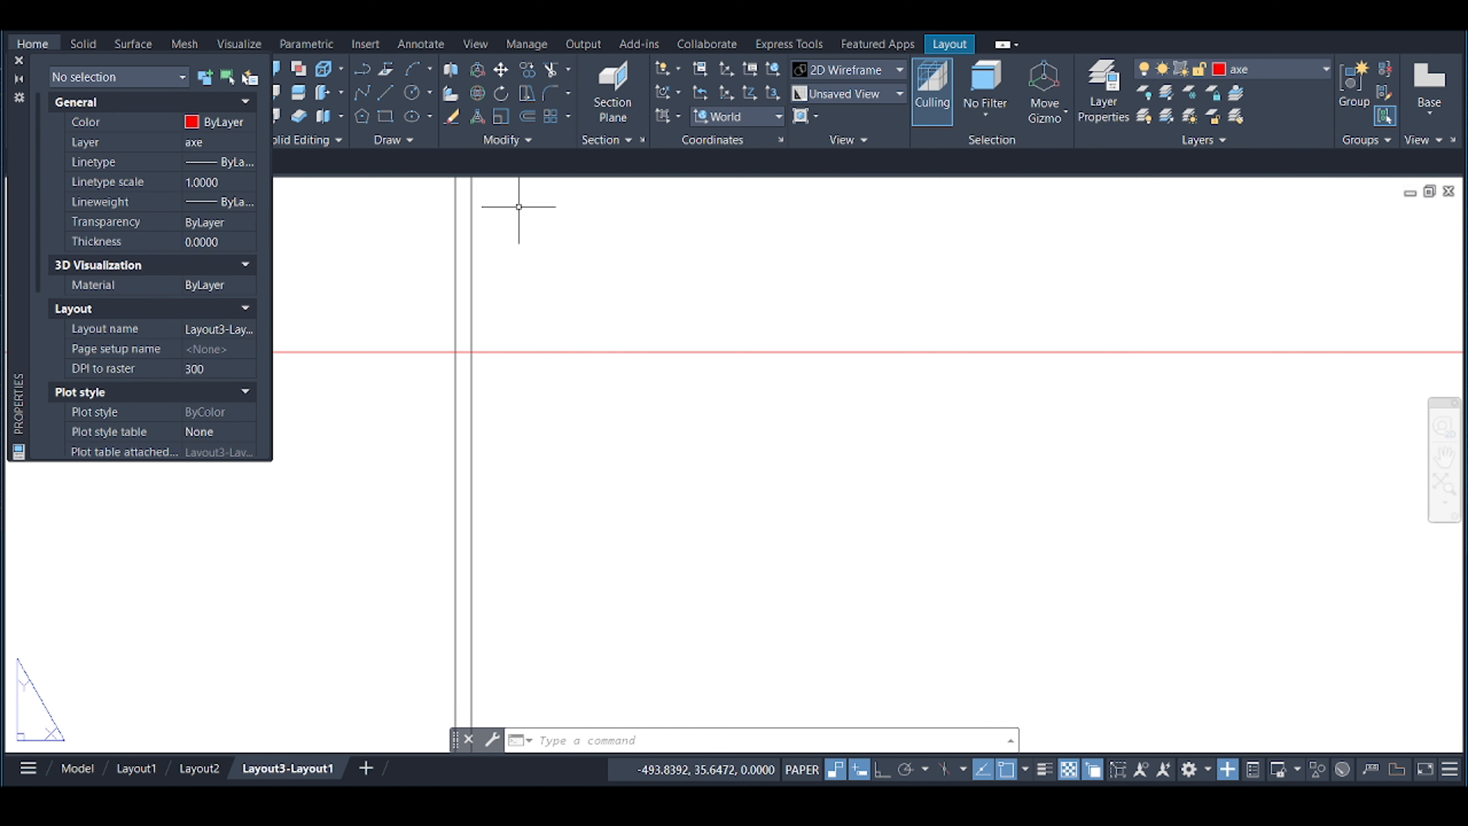
scroll(516, 243, "down", 3)
scroll(513, 292, "down", 6)
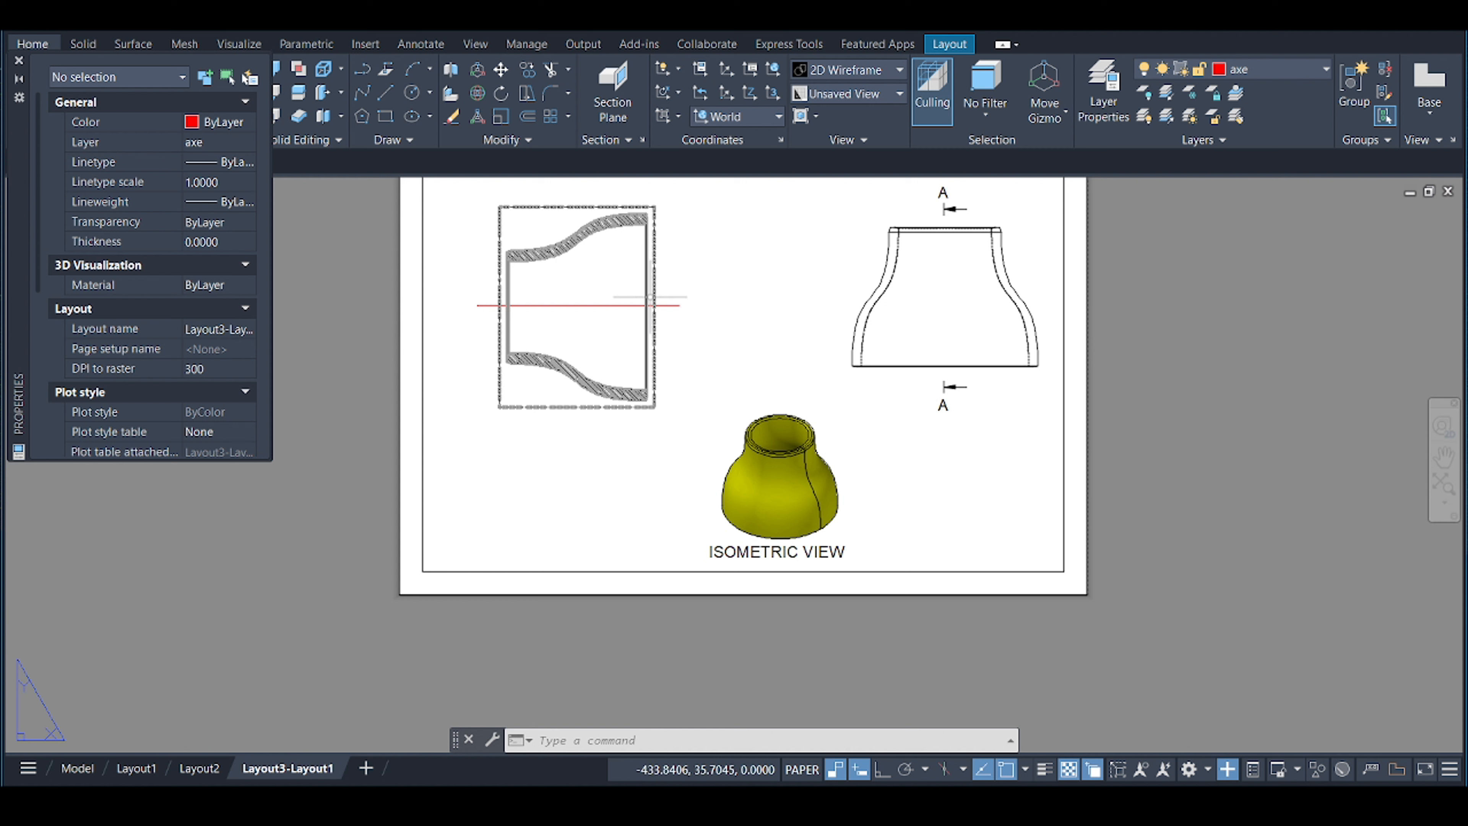
left_click(19, 61)
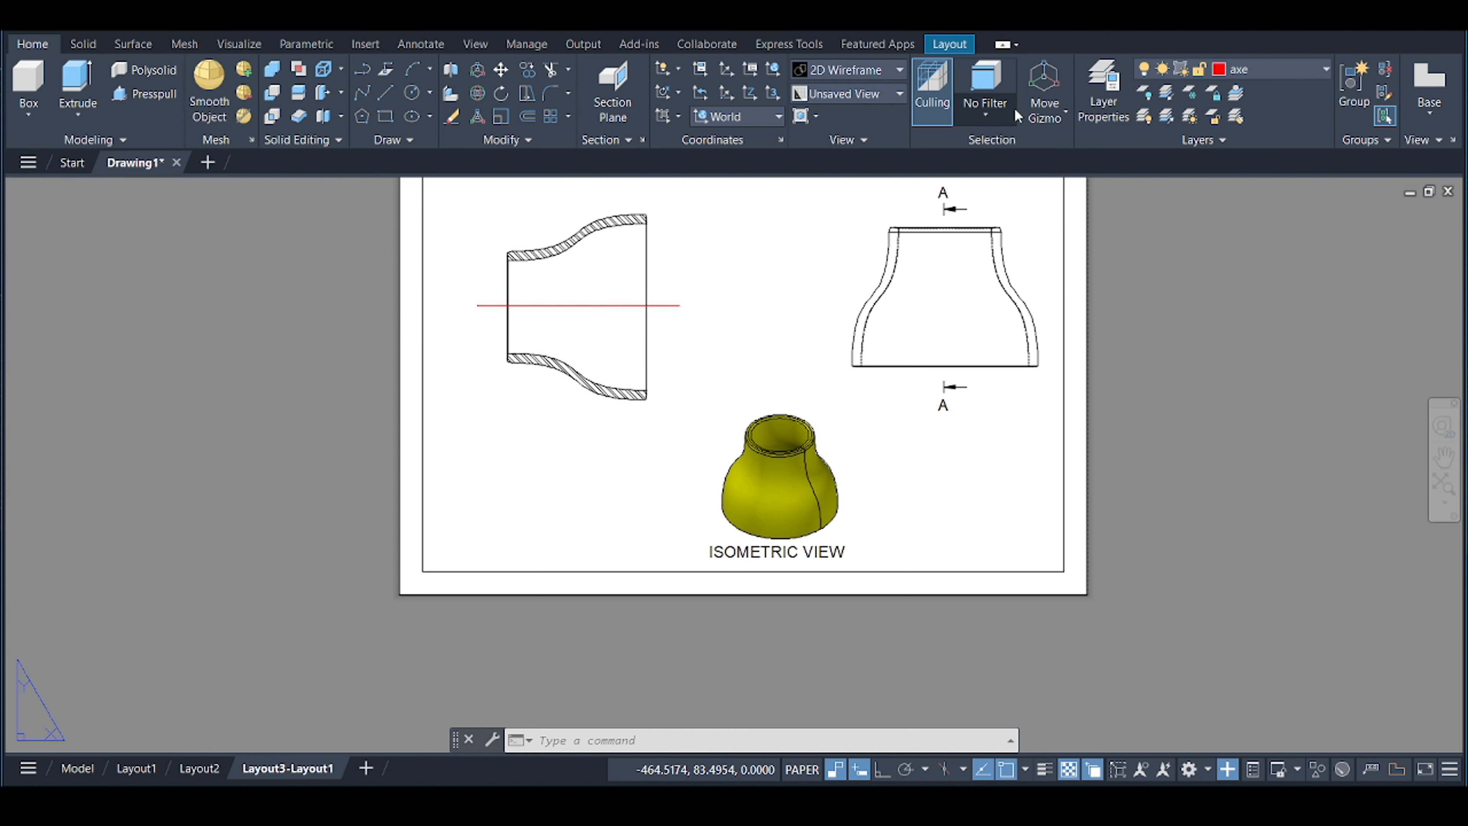
Set the linetype of layer axe to DASHDOT.
left_click(1275, 73)
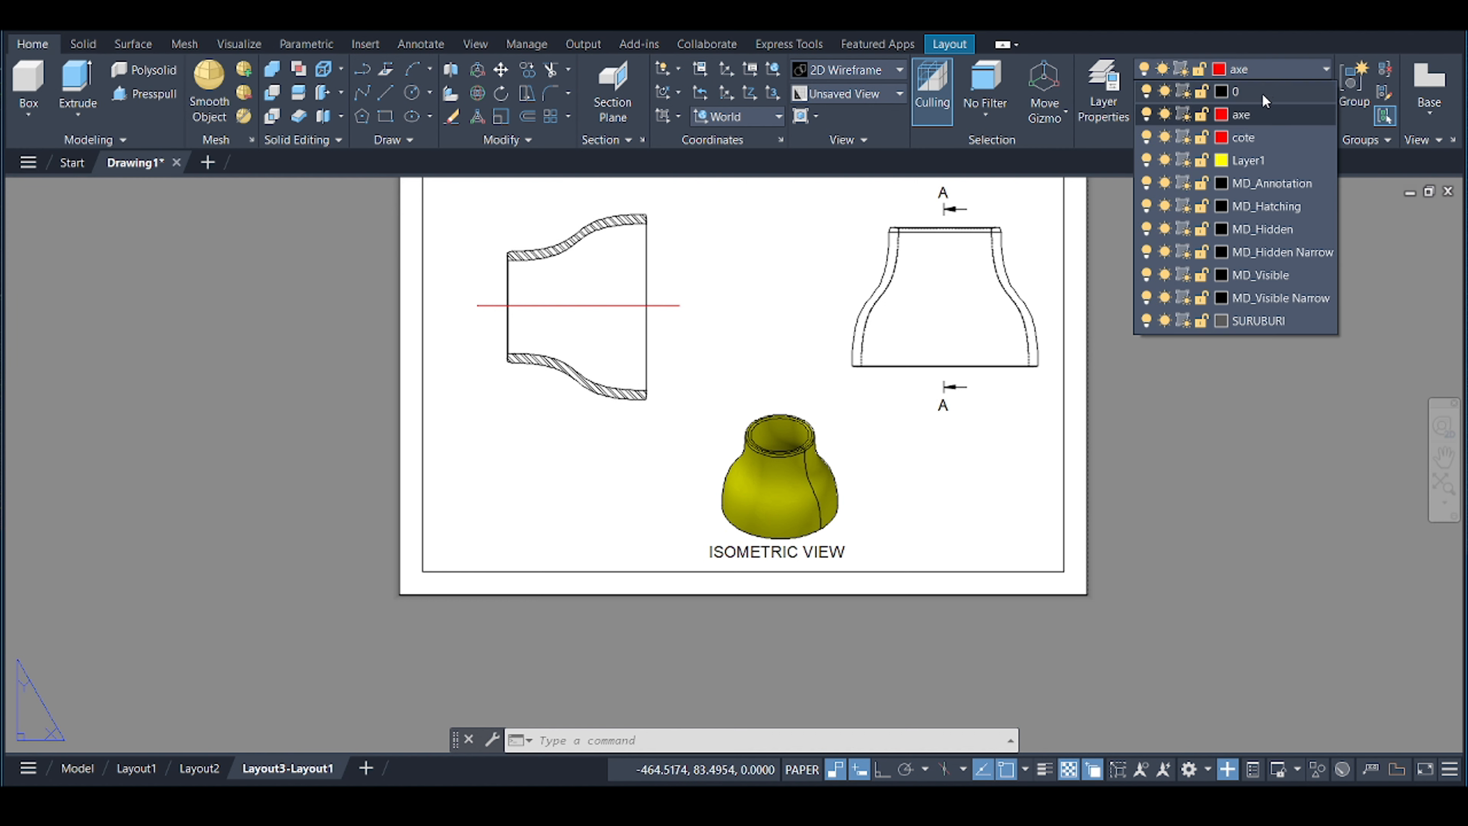
left_click(1239, 117)
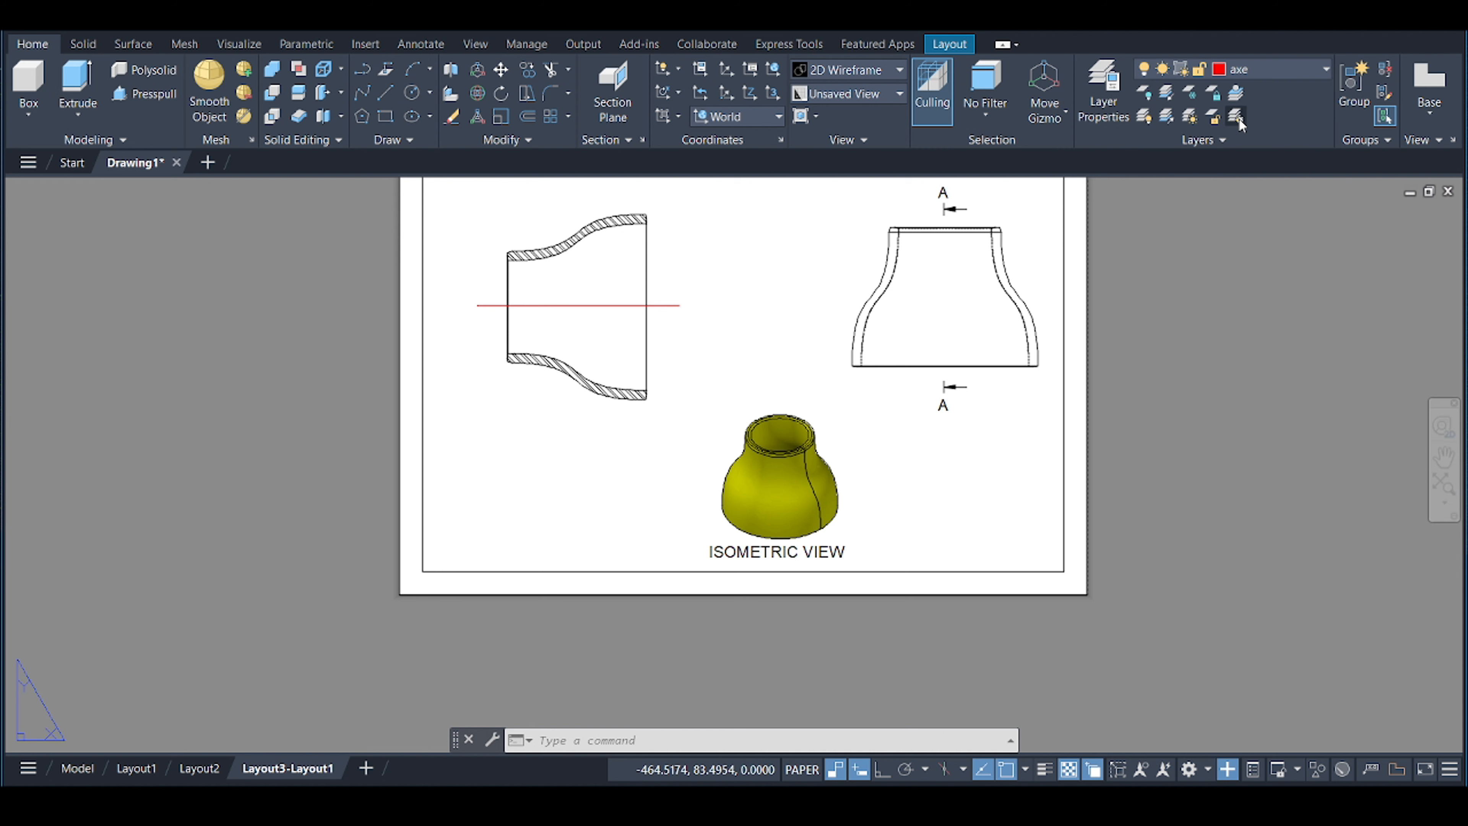
left_click(1104, 87)
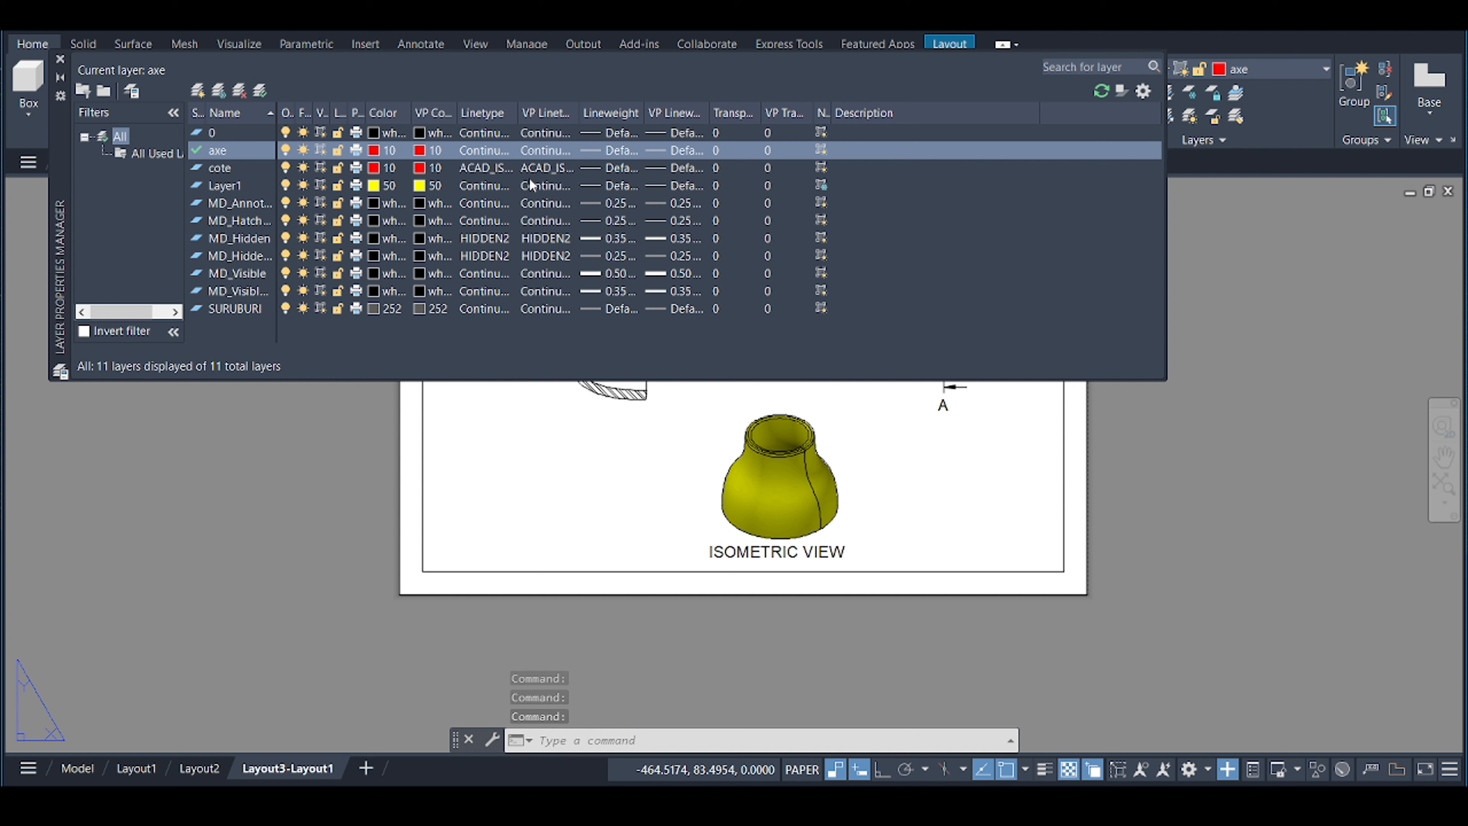
left_click(483, 154)
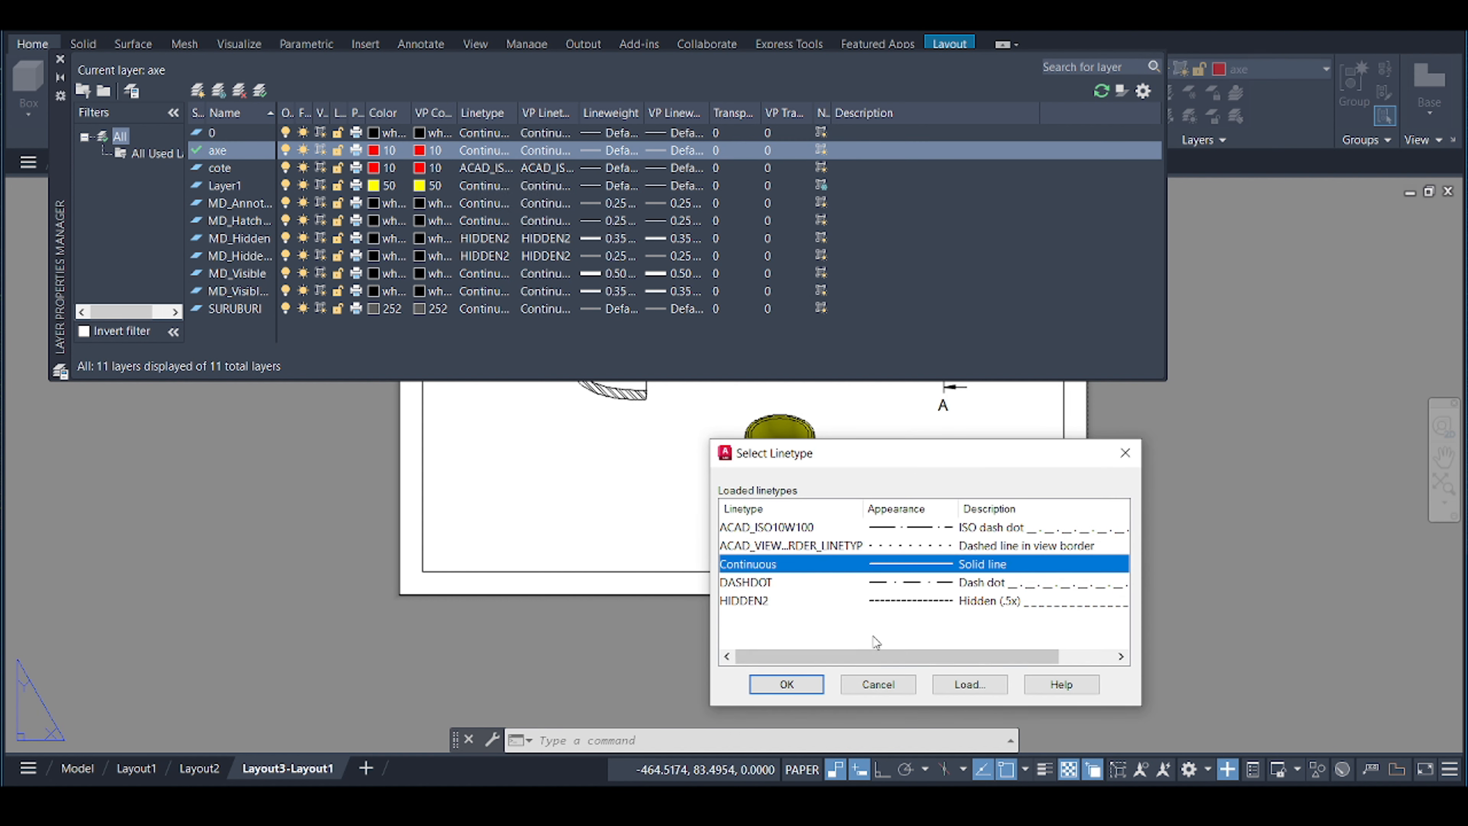
left_click(931, 578)
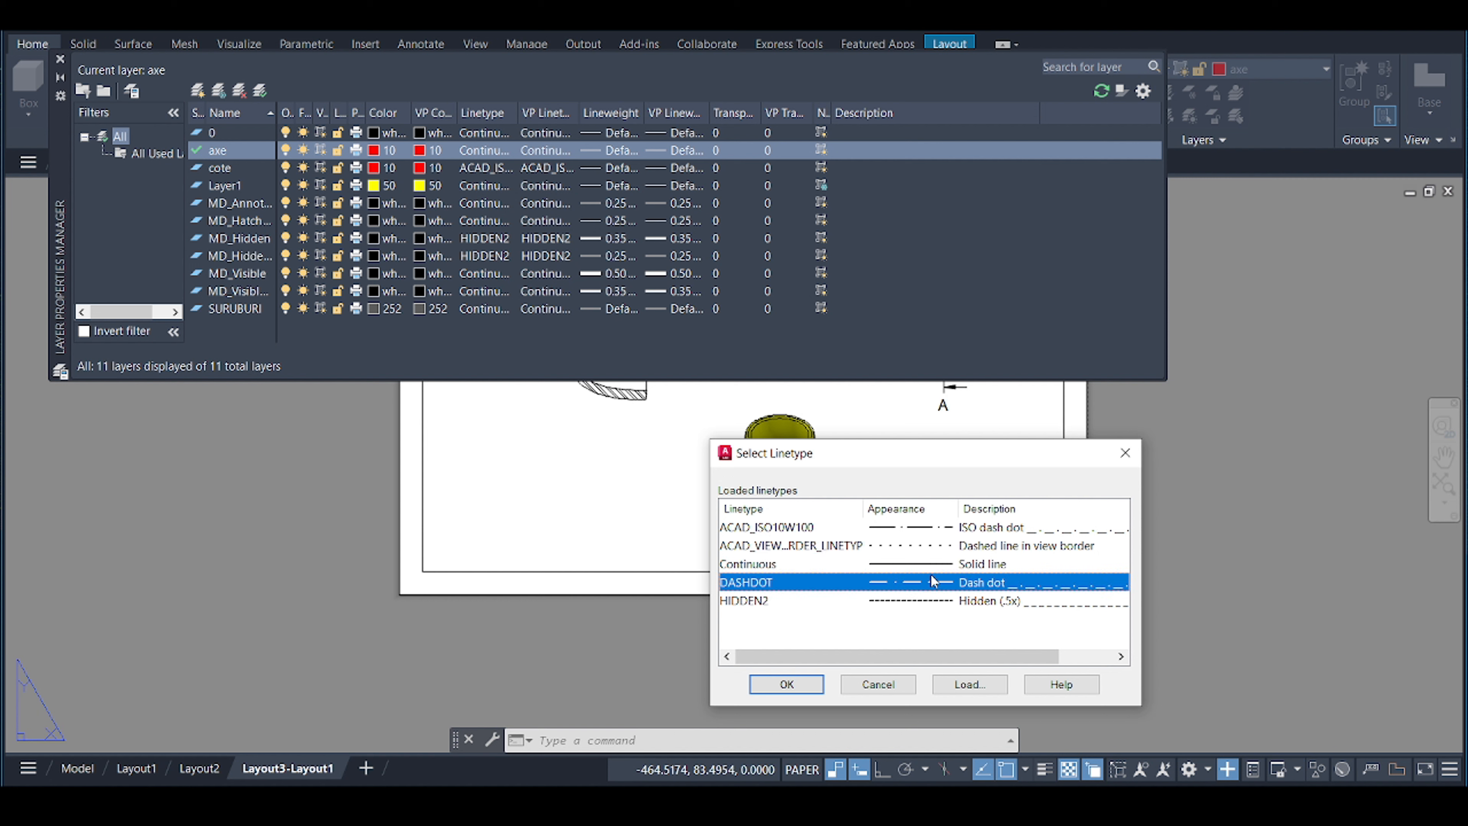
left_click(786, 684)
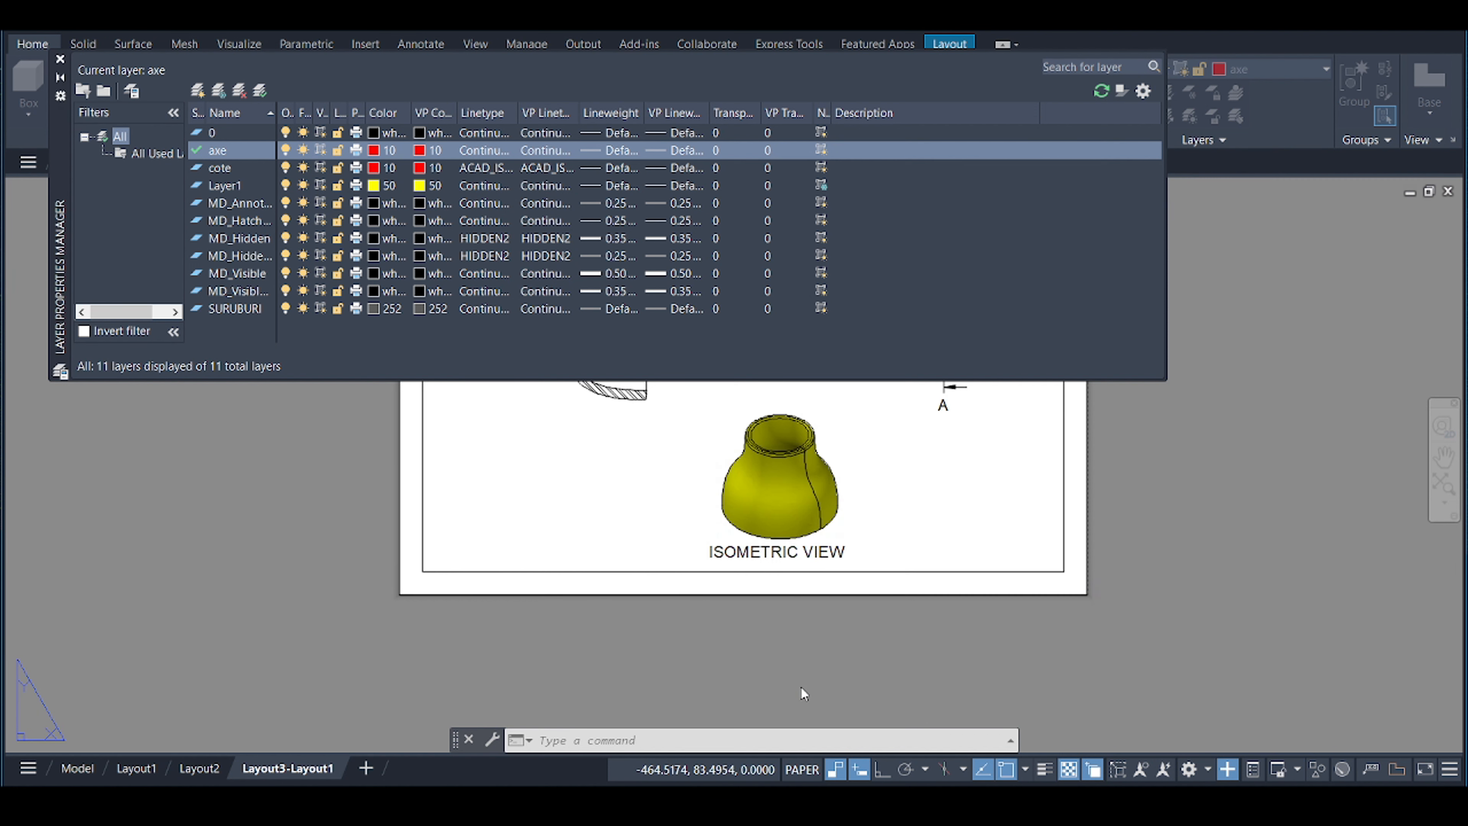
Set the linetype of layer cote to Continuous and close the layer properties.
left_click(495, 171)
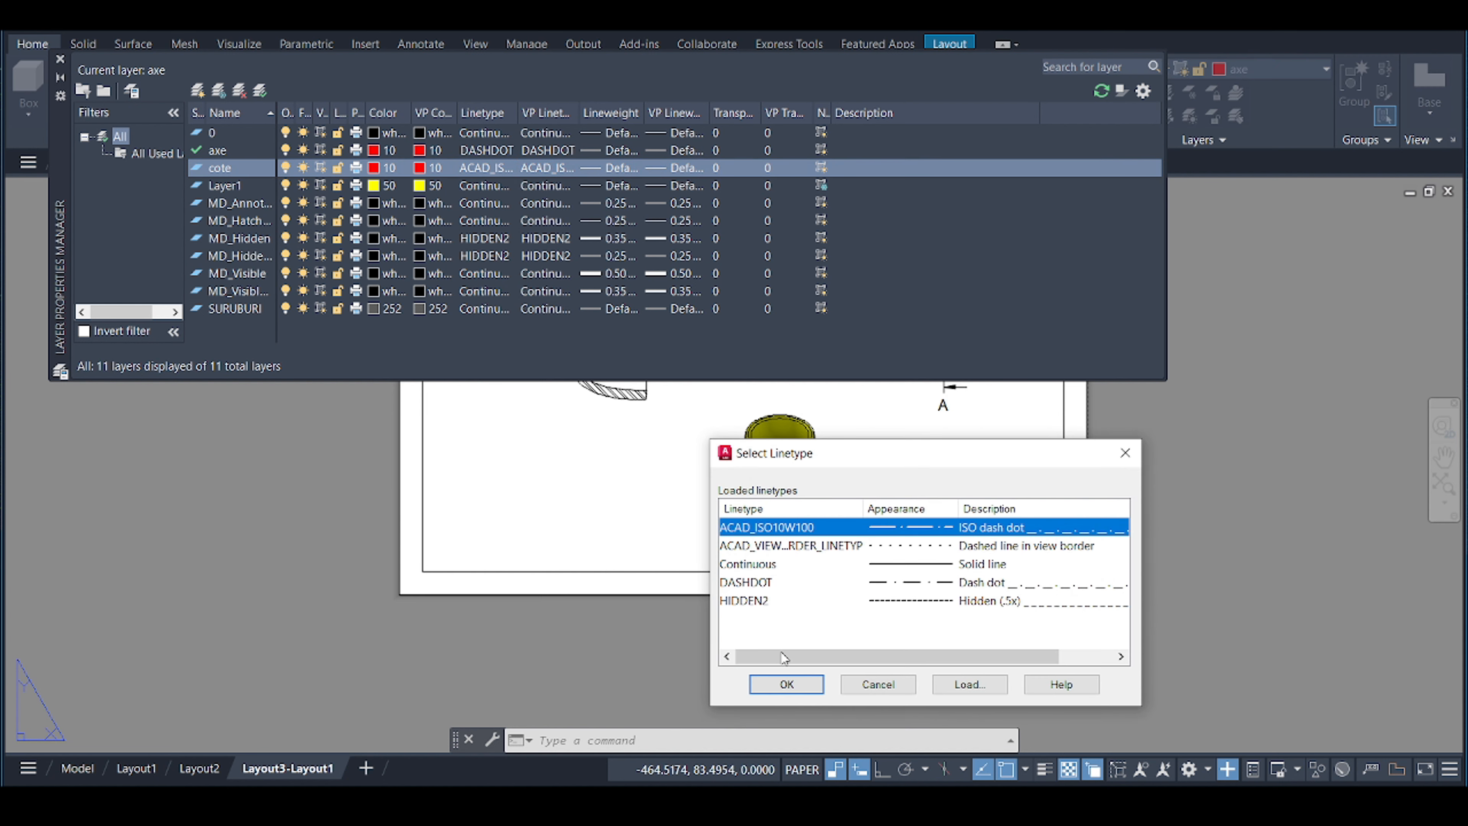
left_click(862, 564)
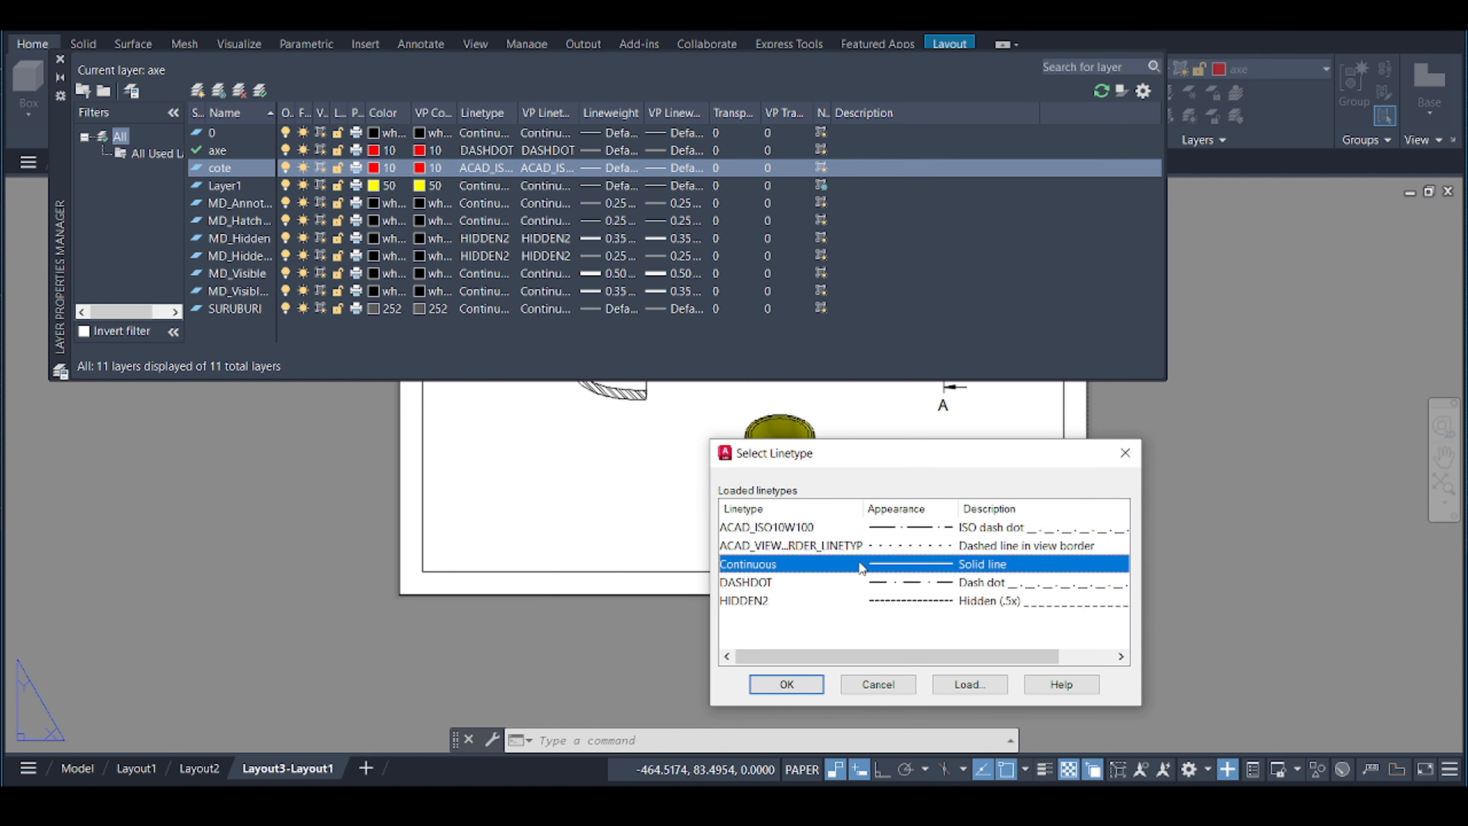
left_click(787, 684)
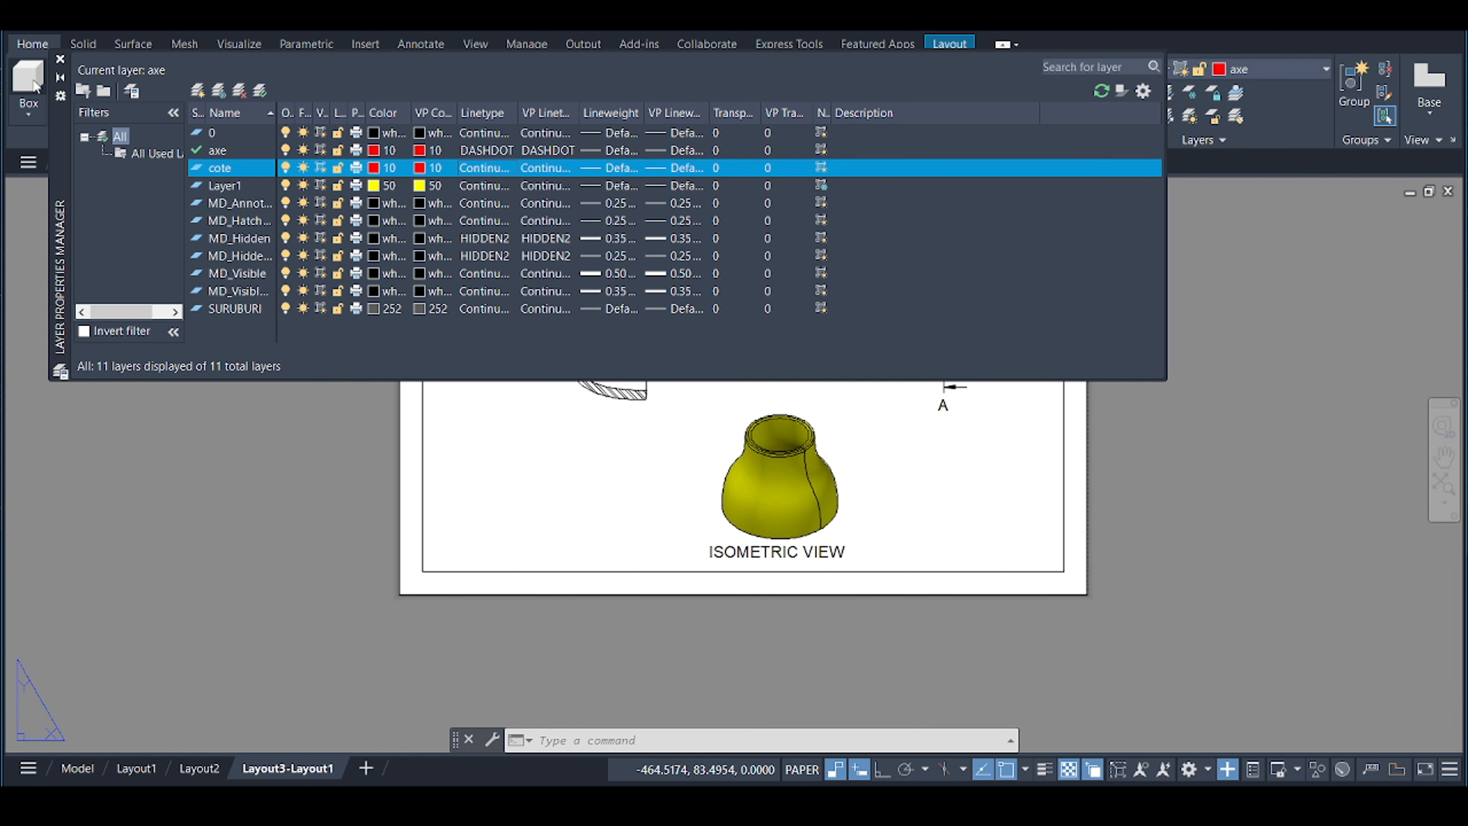
left_click(61, 58)
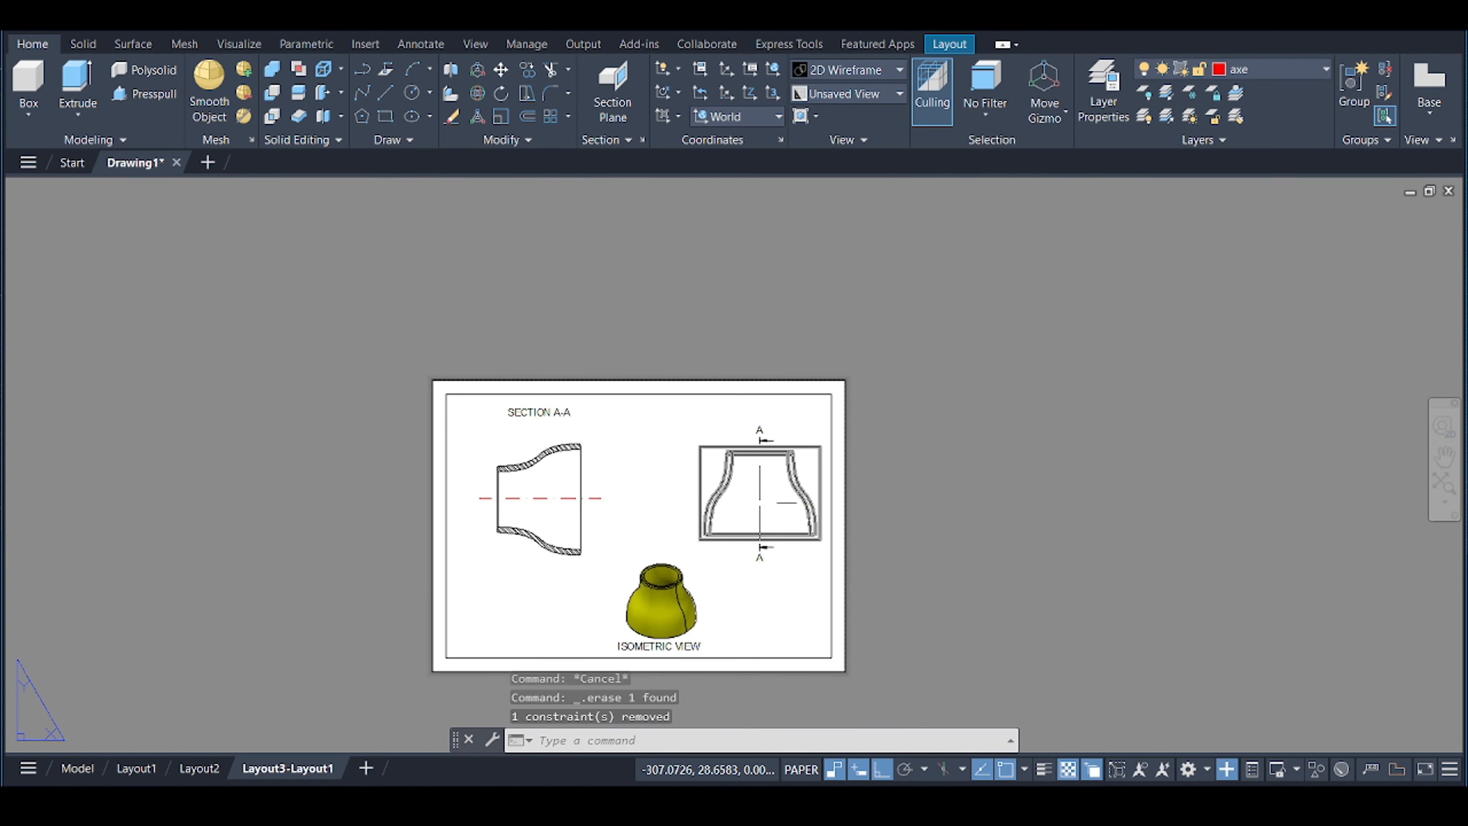
Edit the base view so it is displayed as Shaded with visible and hidden lines.
left_click(780, 501)
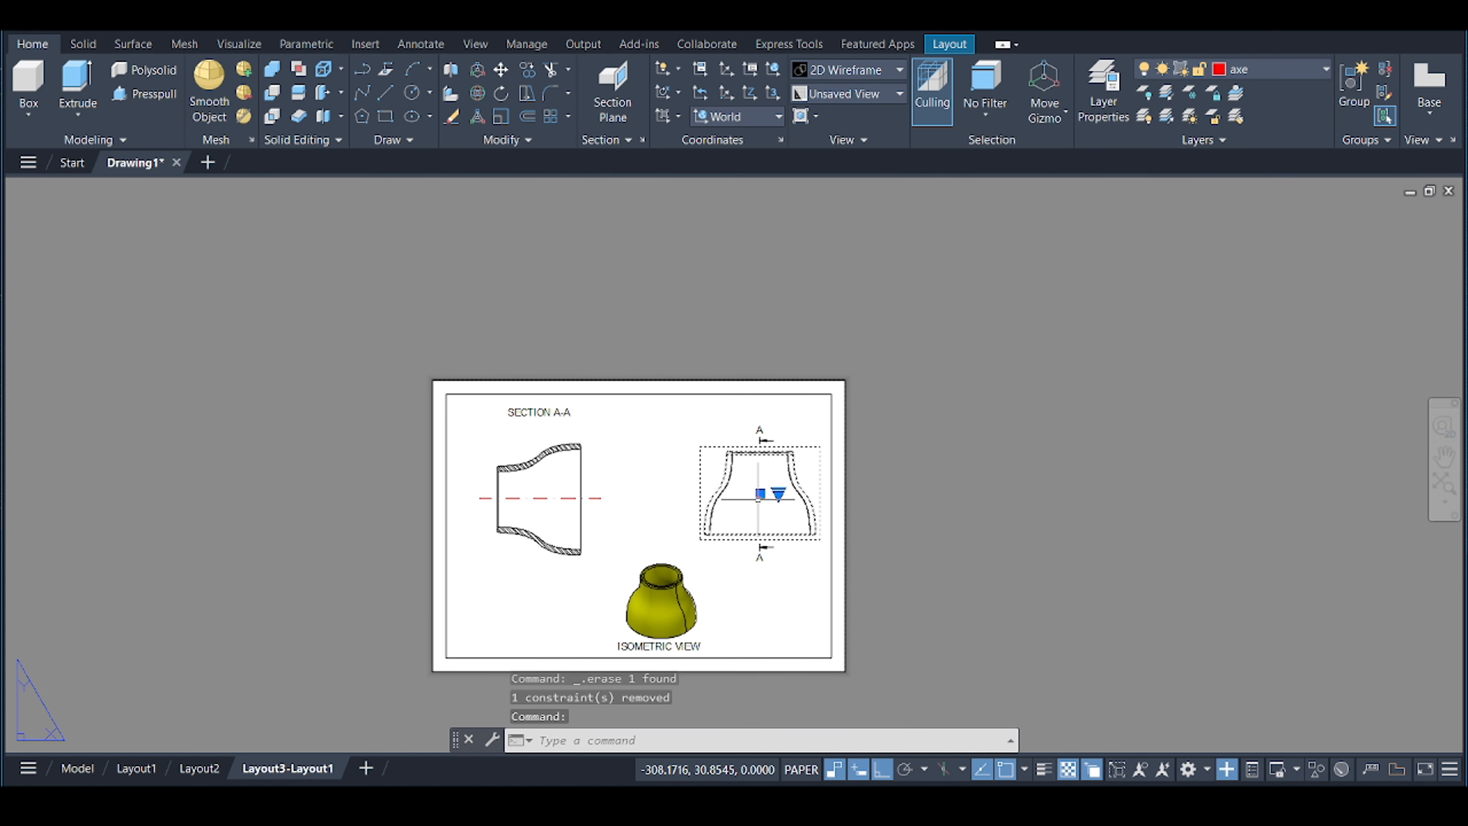
left_click(207, 112)
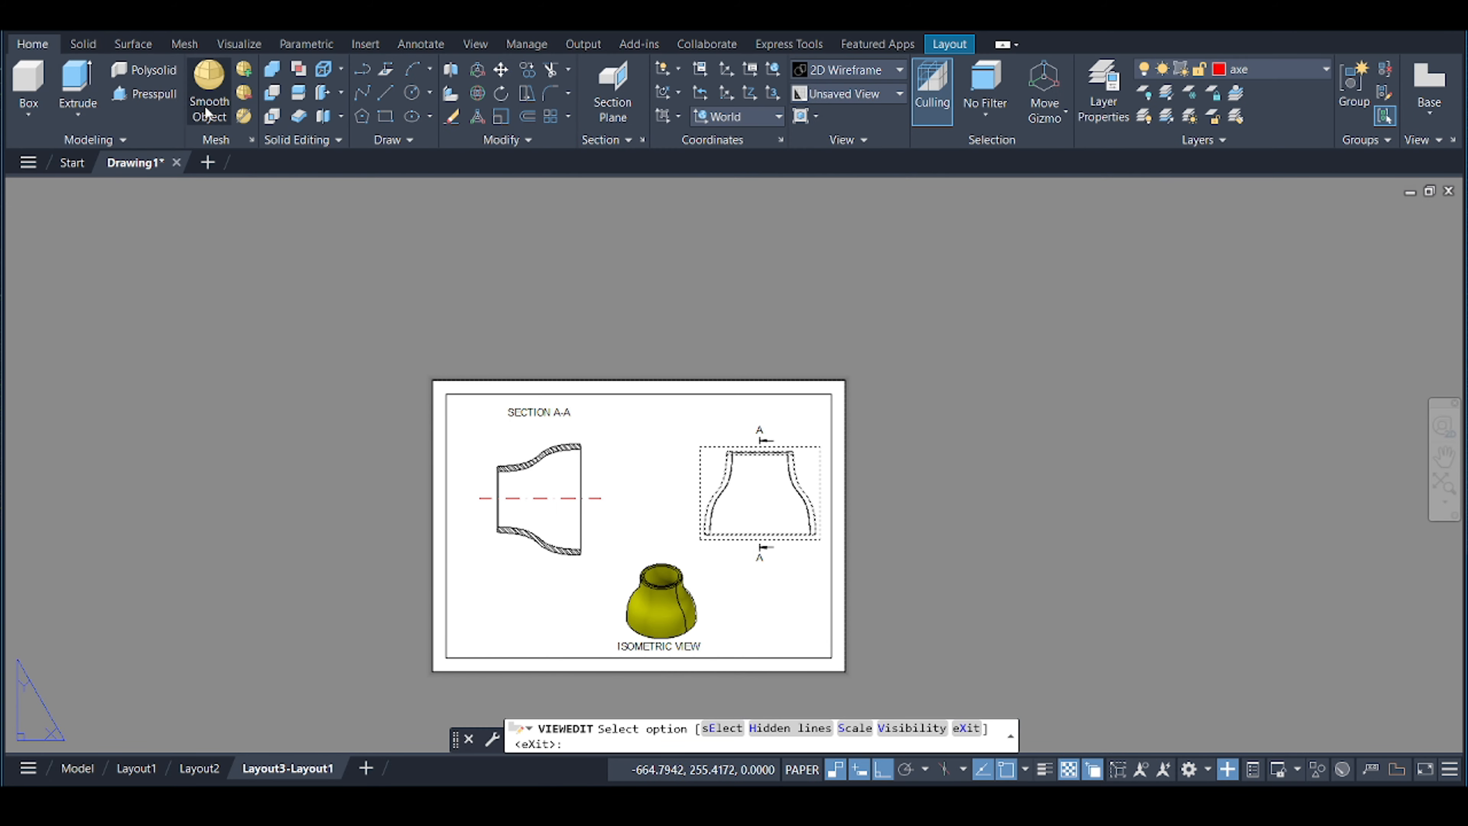
left_click(120, 125)
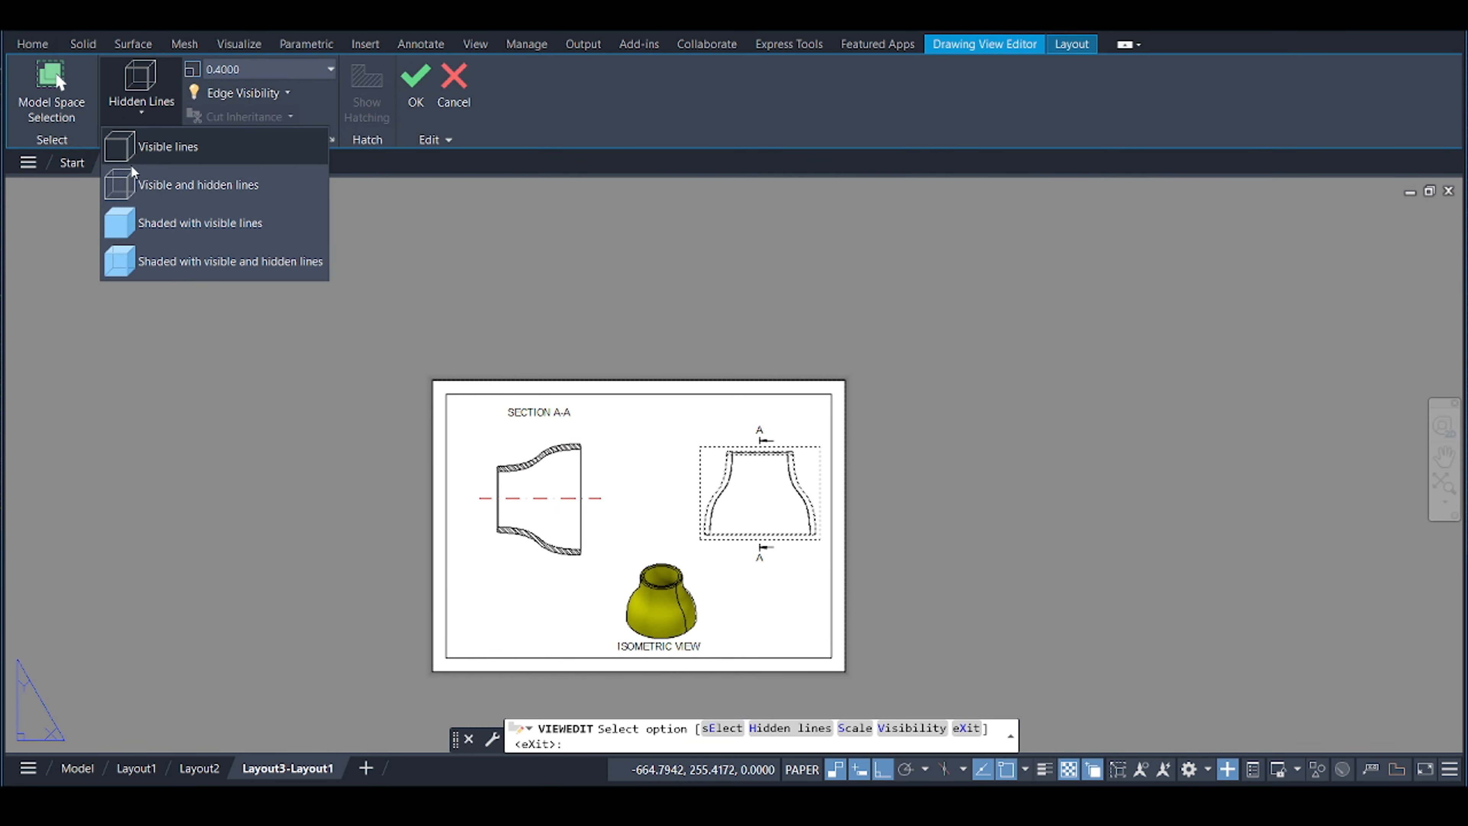
left_click(177, 261)
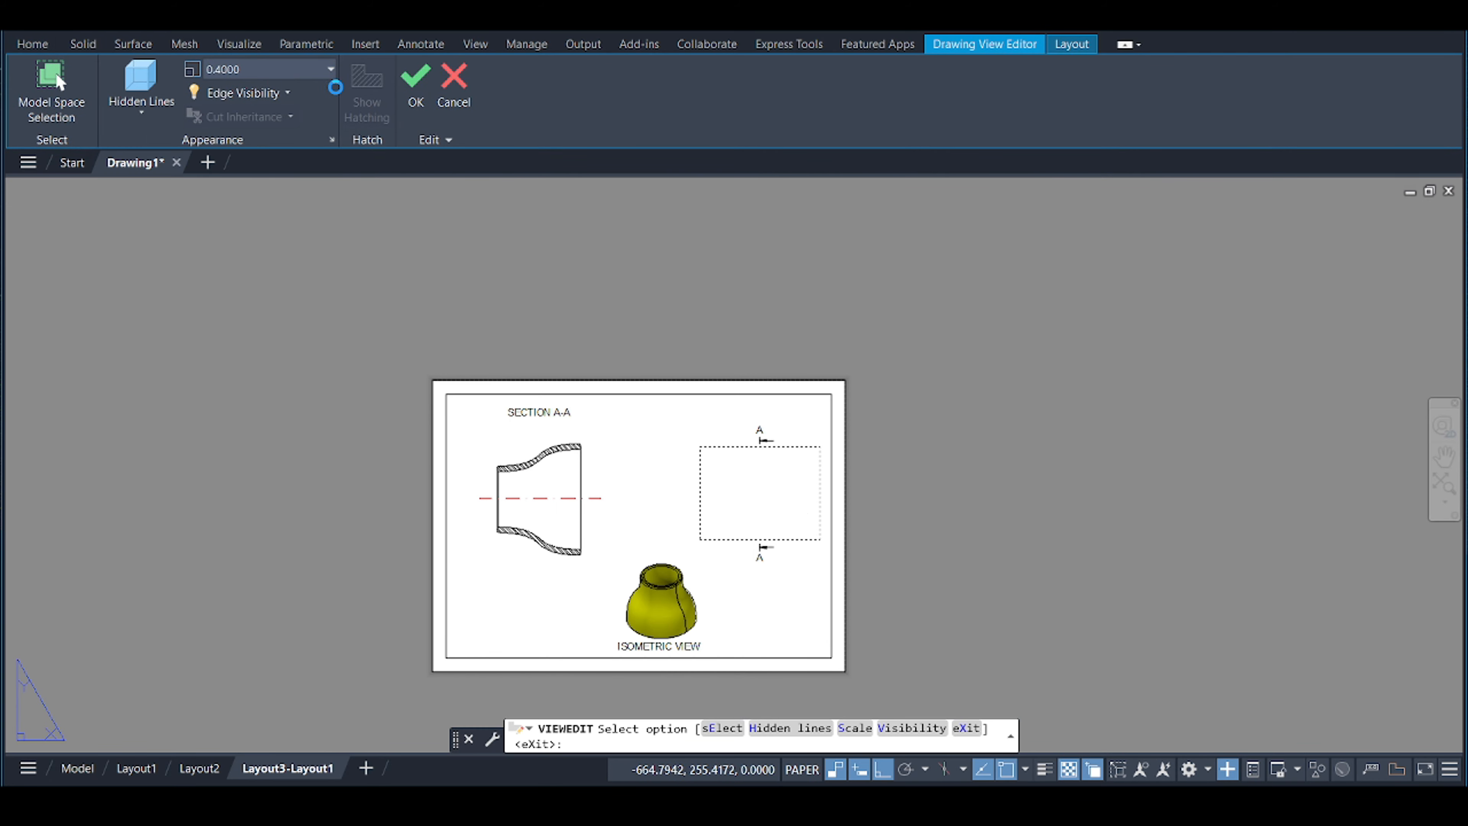
left_click(416, 84)
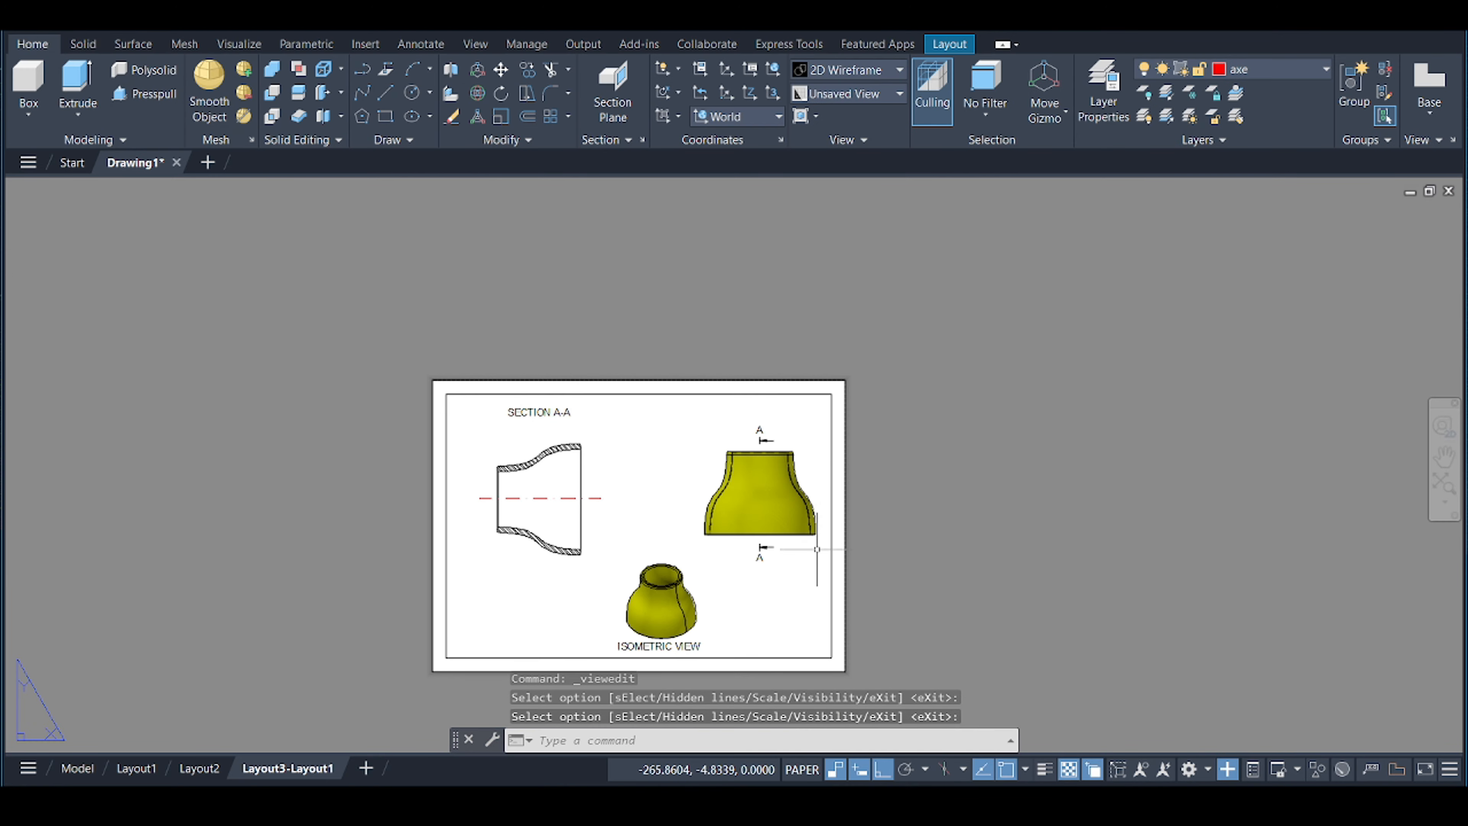
Make Reductie Concentrica the current dimension style in the Dimension Style Manager.
scroll(817, 549, "up", 6)
scroll(820, 485, "down", 4)
middle_click_drag(926, 513, 1114, 495)
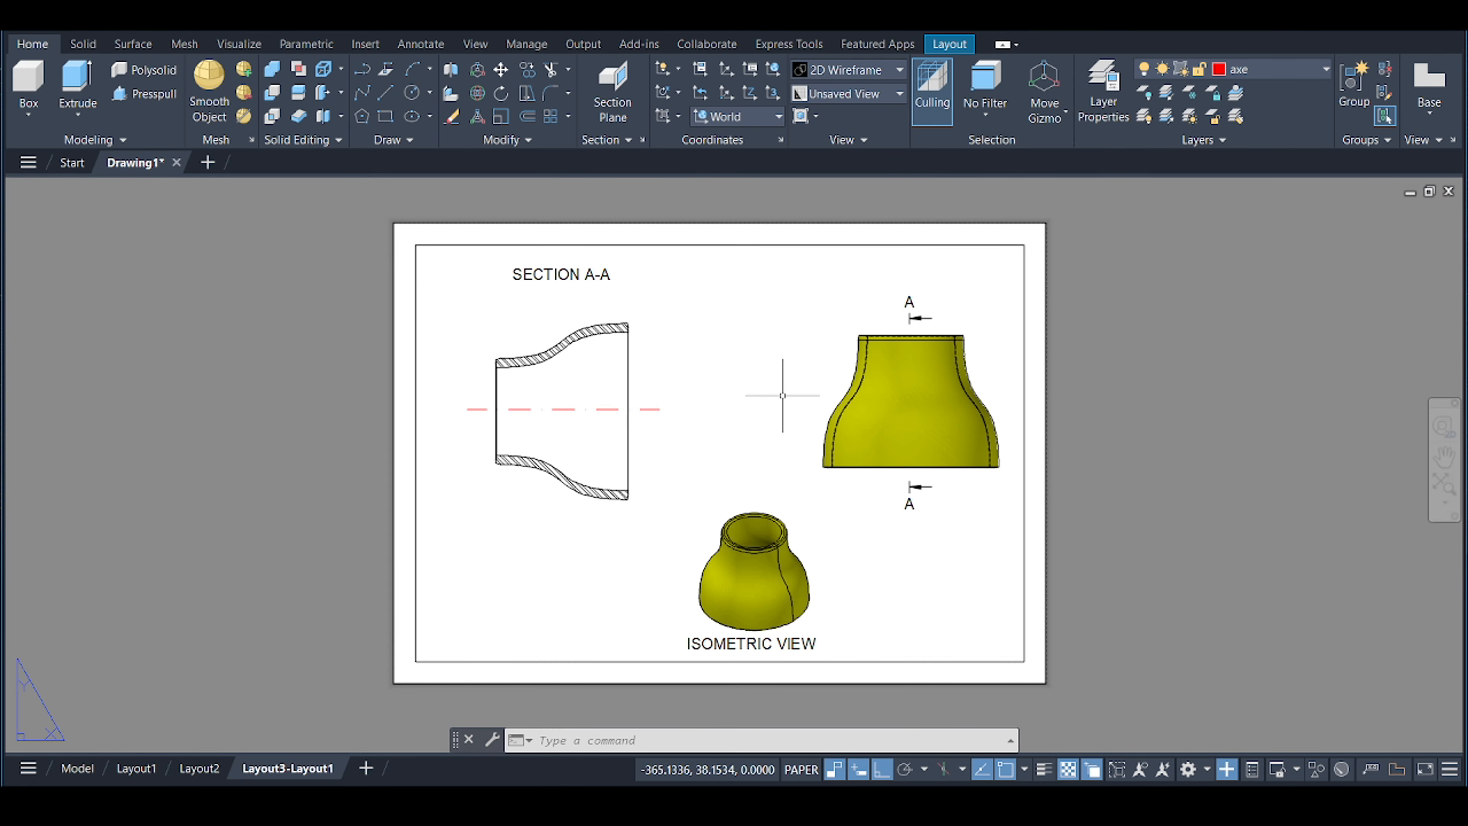
key("BackSpace")
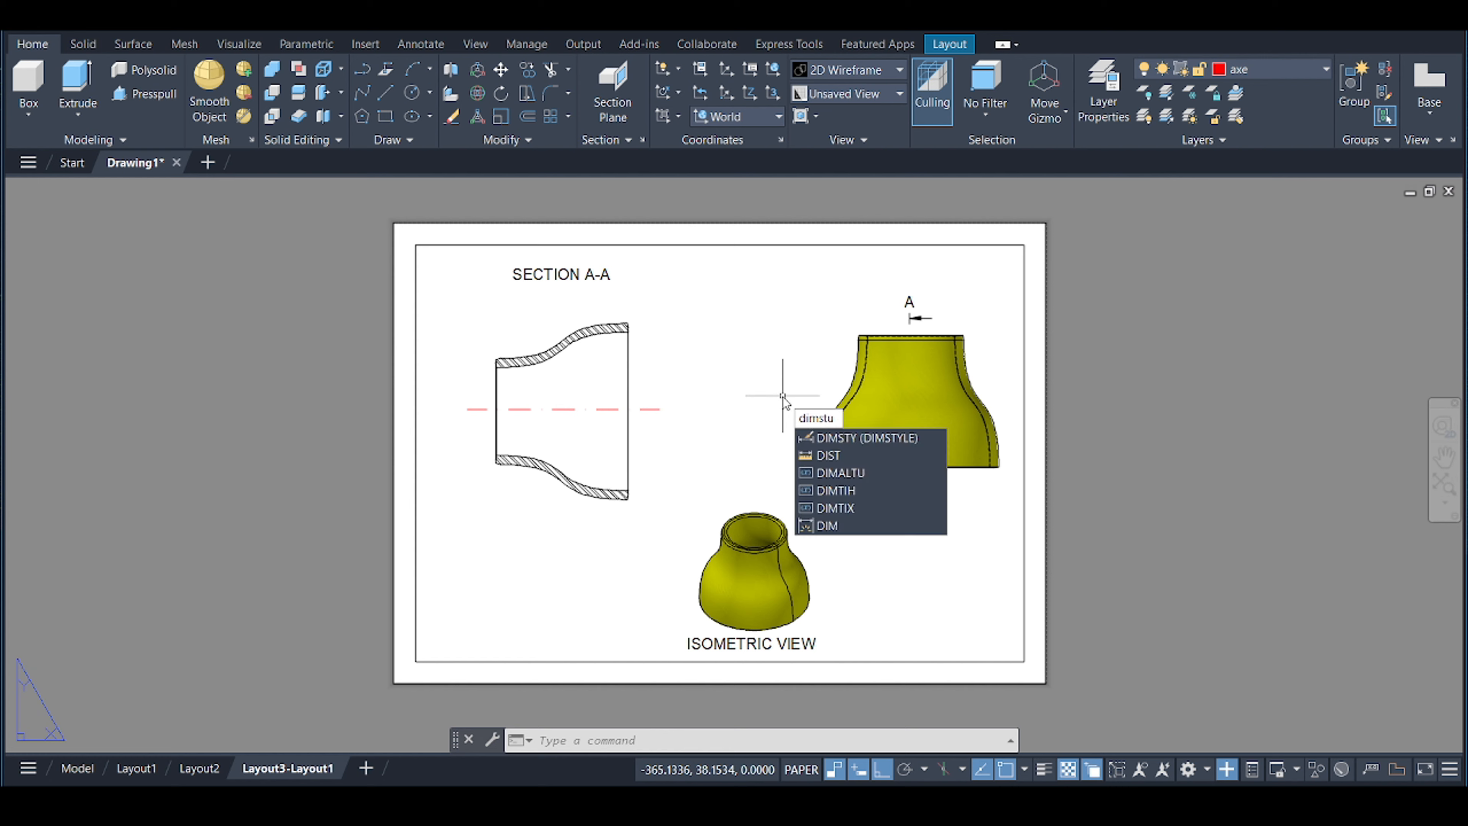
type("yl")
key("Return")
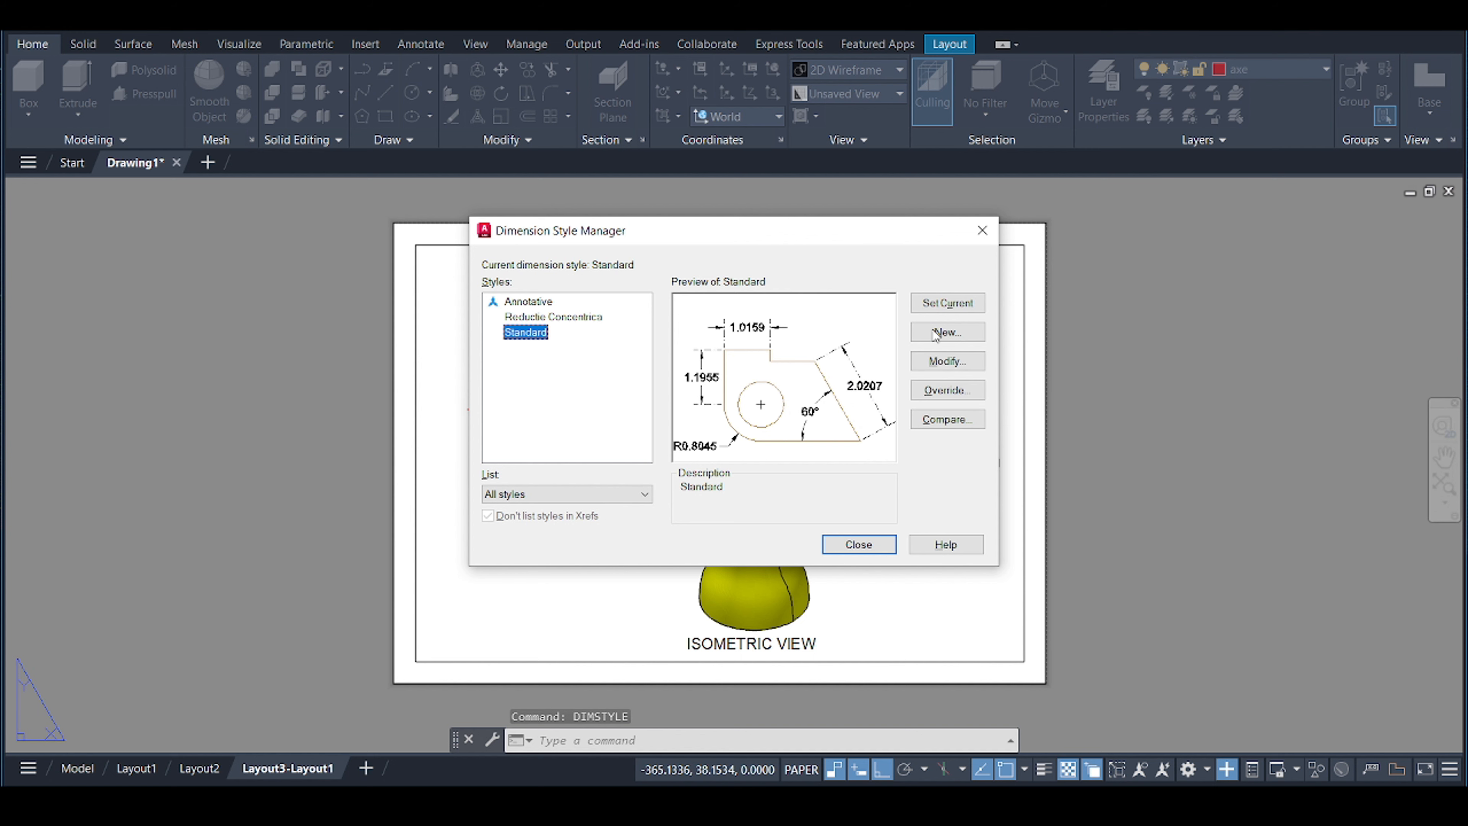
left_click(947, 332)
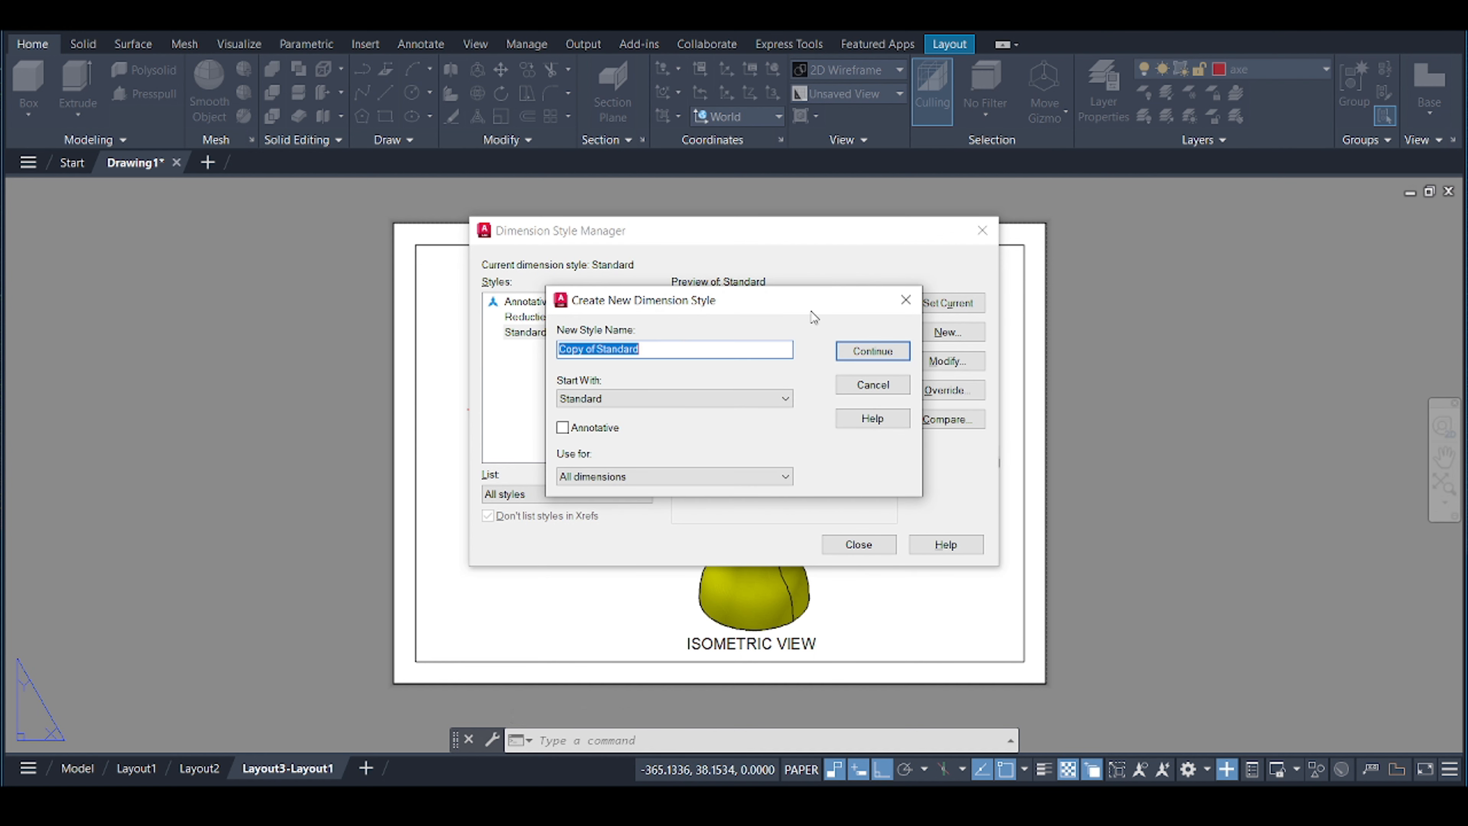
left_click(906, 300)
left_click(592, 317)
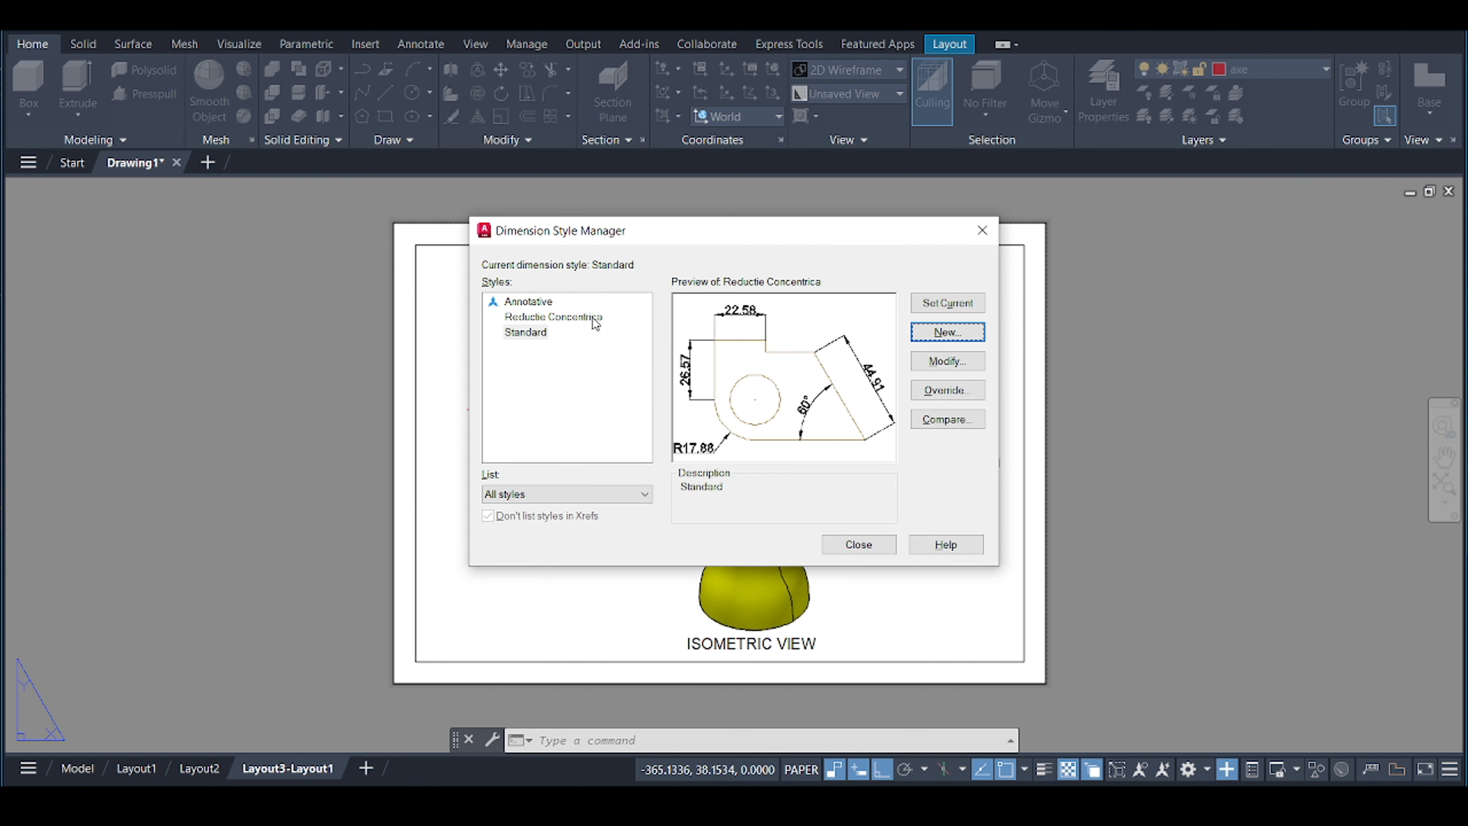
left_click(952, 306)
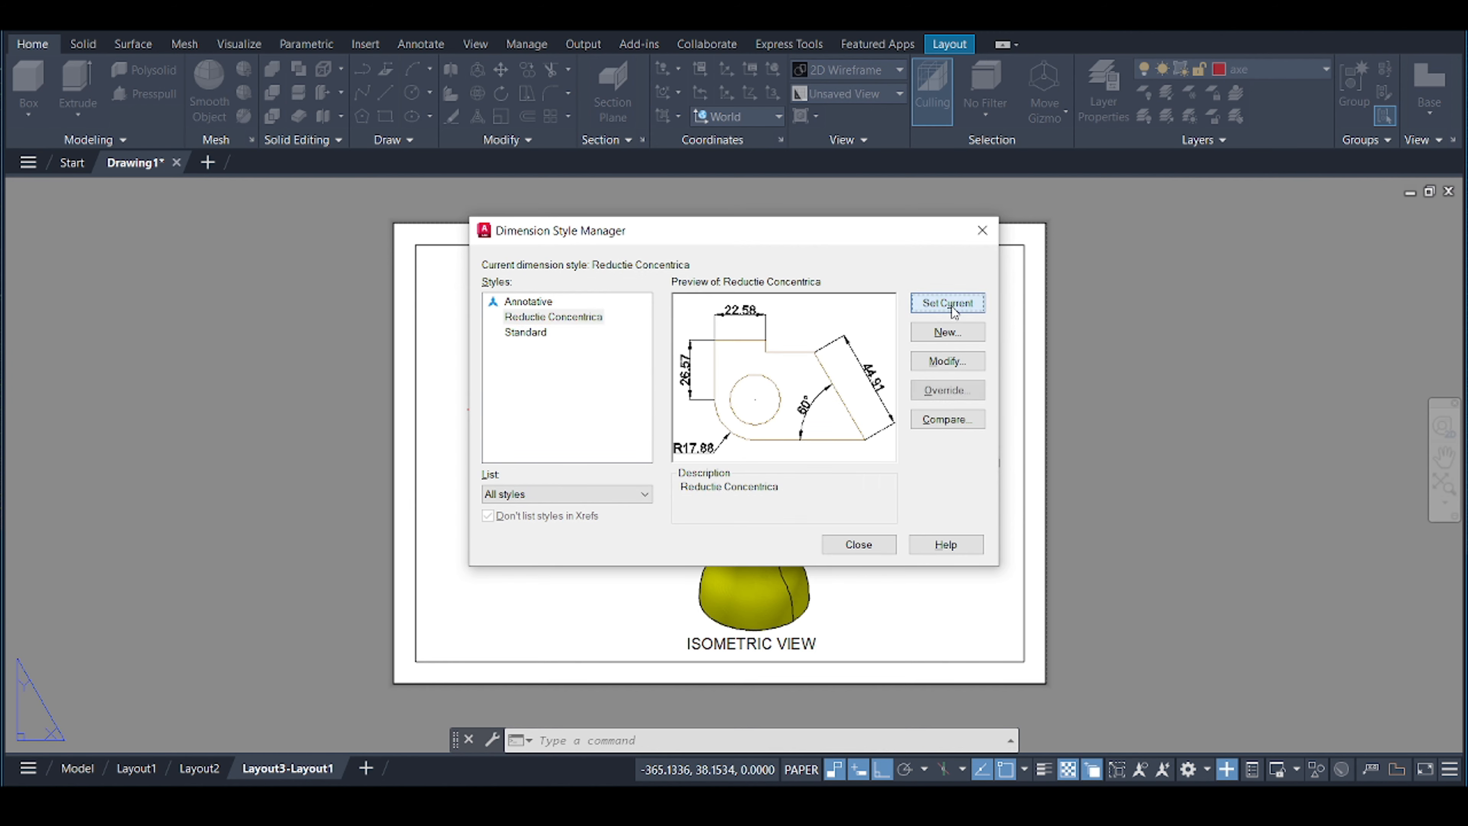
left_click(858, 544)
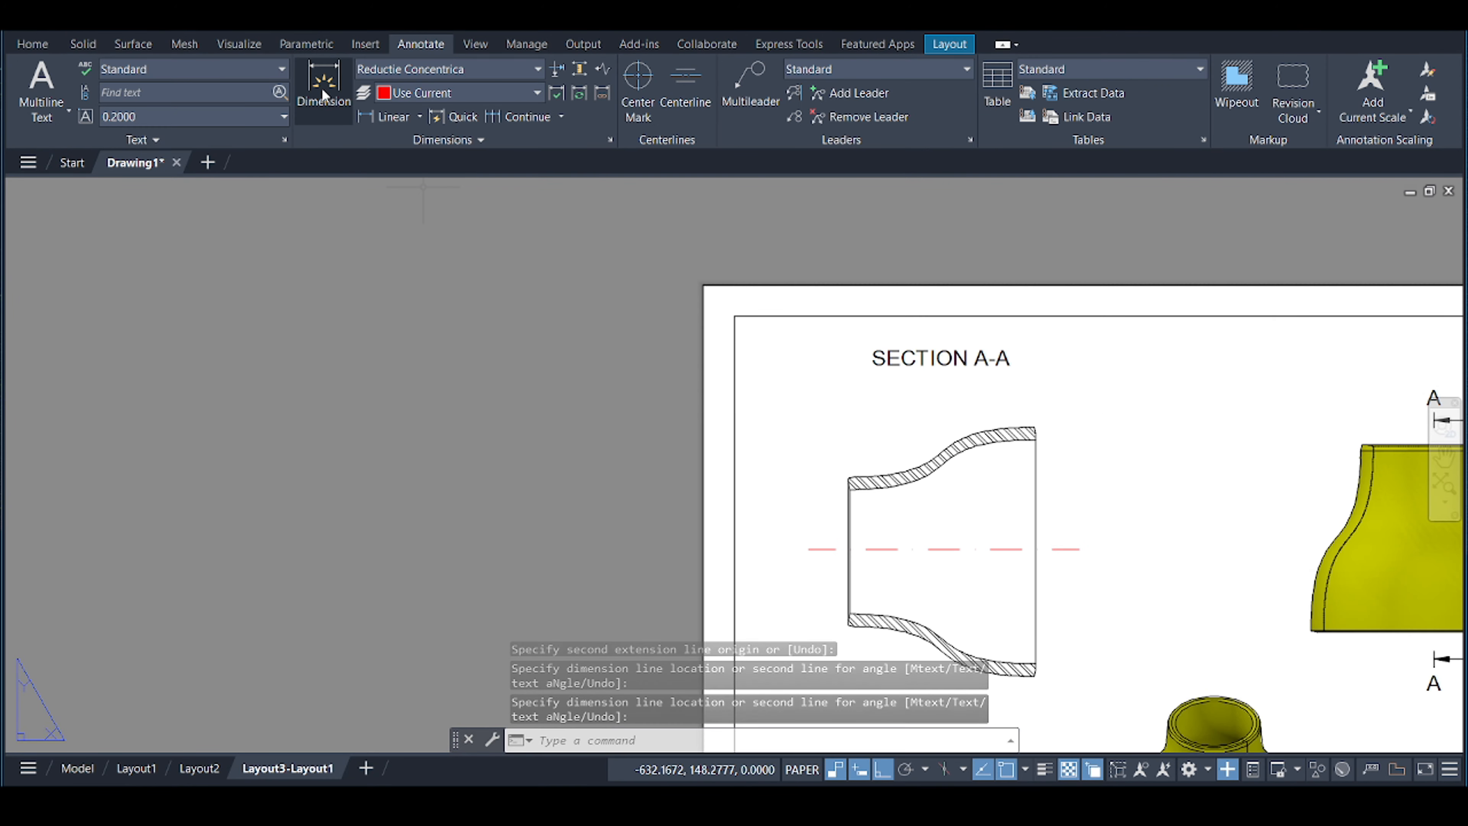
Dimension the upper wall's thickness at the small end of the section view.
left_click(322, 95)
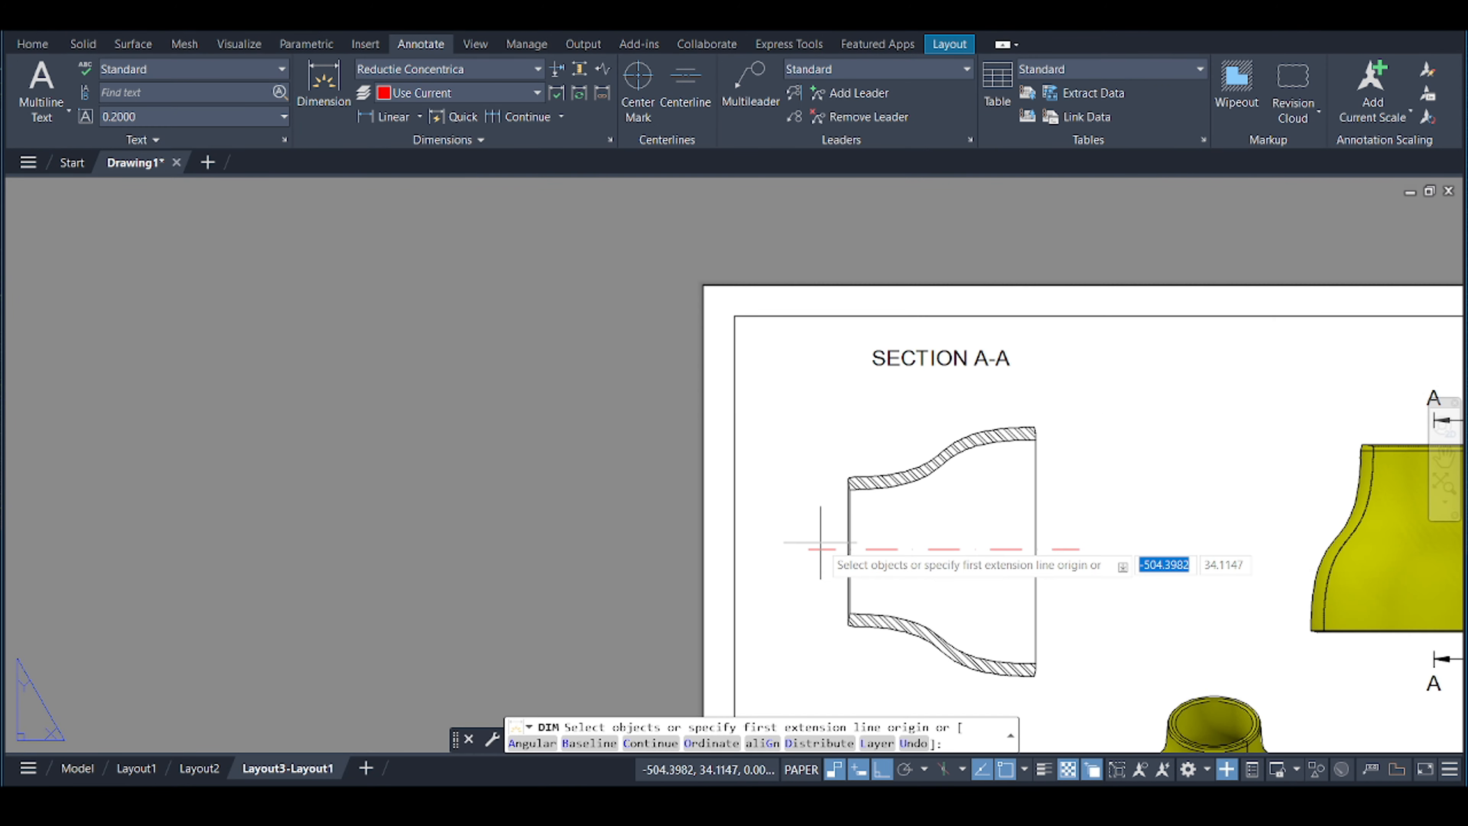
scroll(820, 540, "up", 5)
scroll(946, 264, "up", 3)
left_click(953, 335)
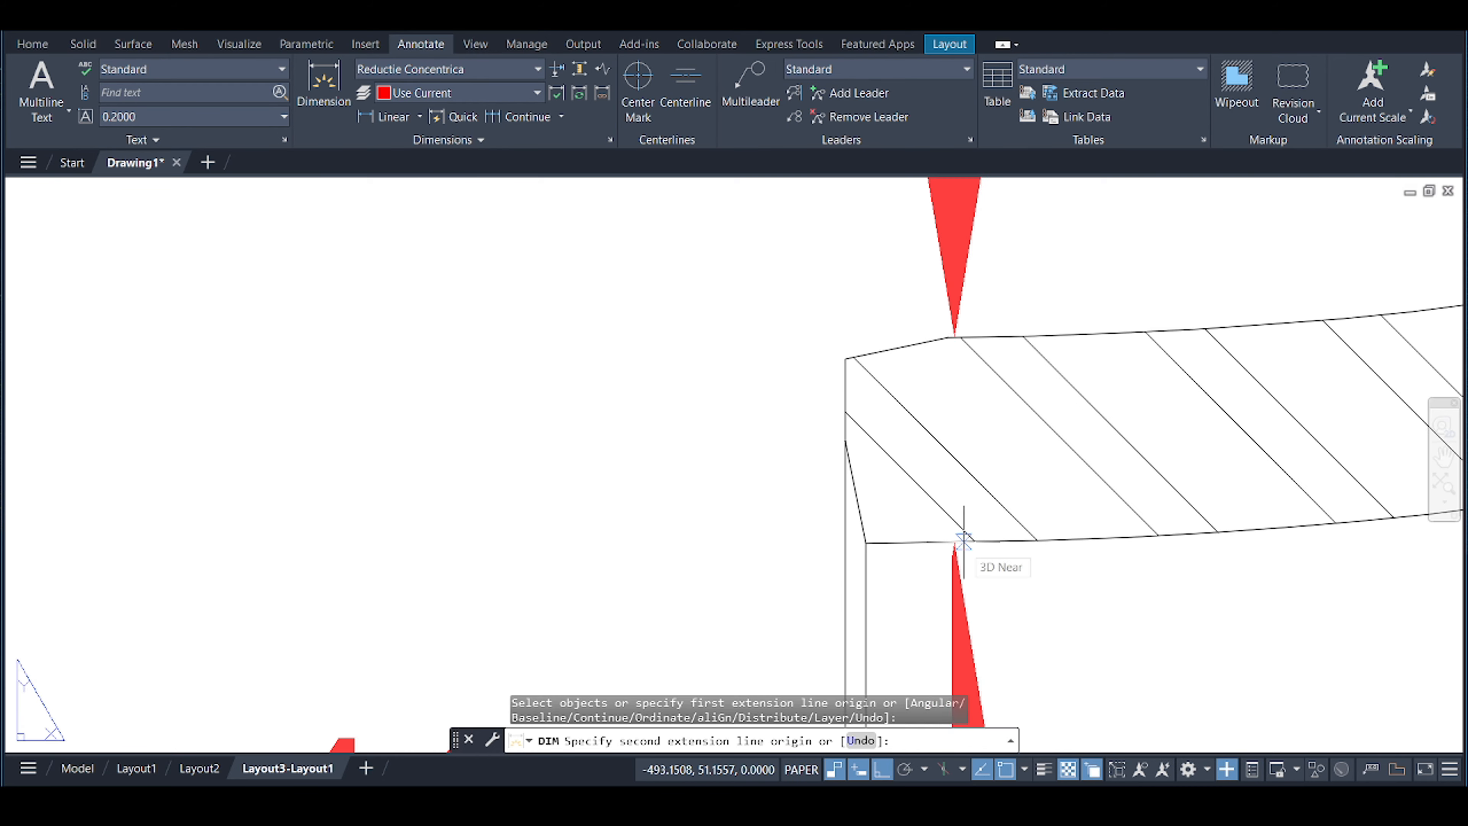
left_click(962, 539)
scroll(533, 519, "down", 2)
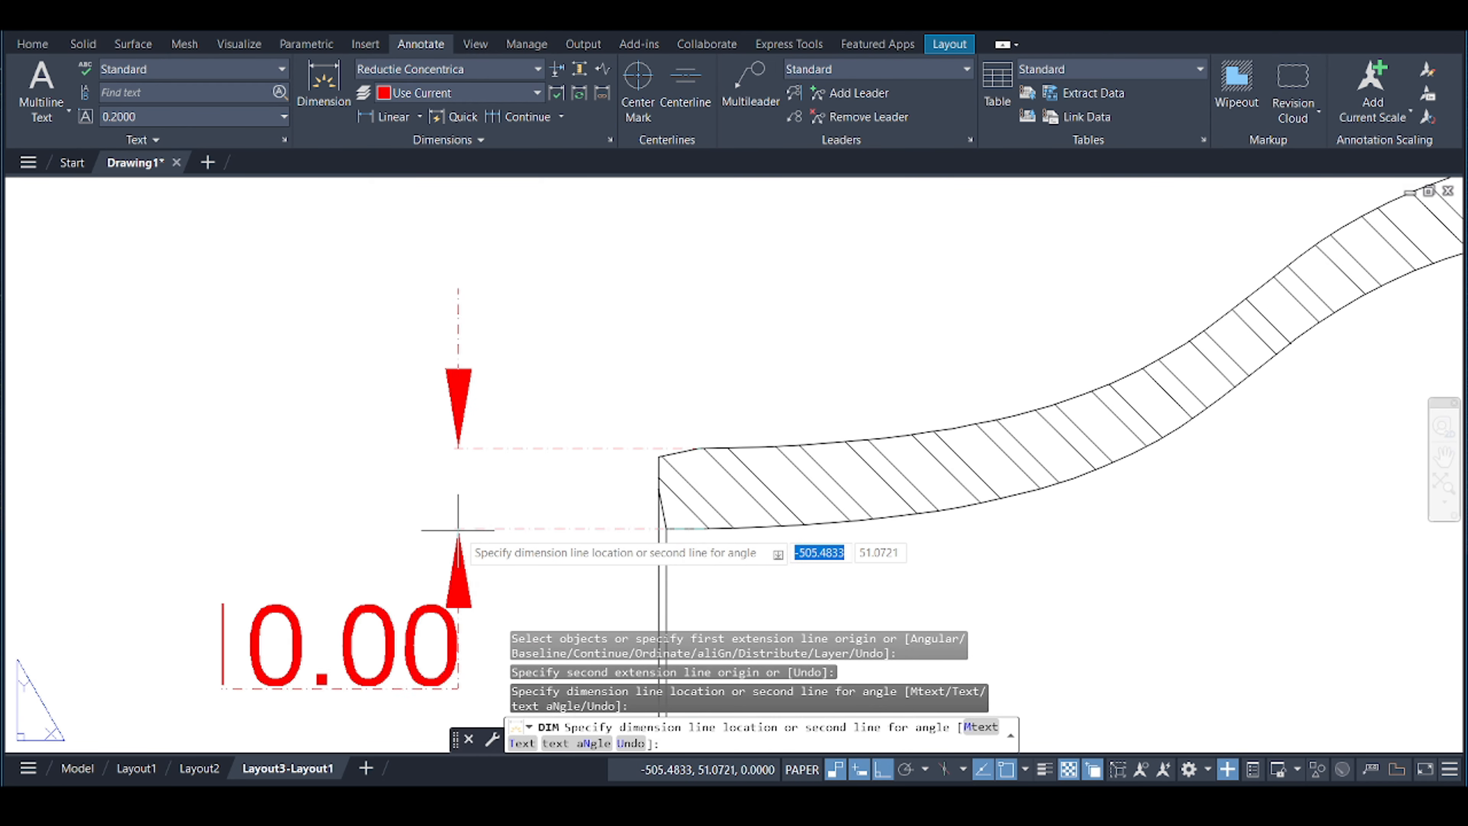
scroll(445, 531, "down", 2)
left_click(458, 530)
Dimension the outer diameter of the section view's large end, placing the dimension outside that end.
scroll(775, 387, "up", 4)
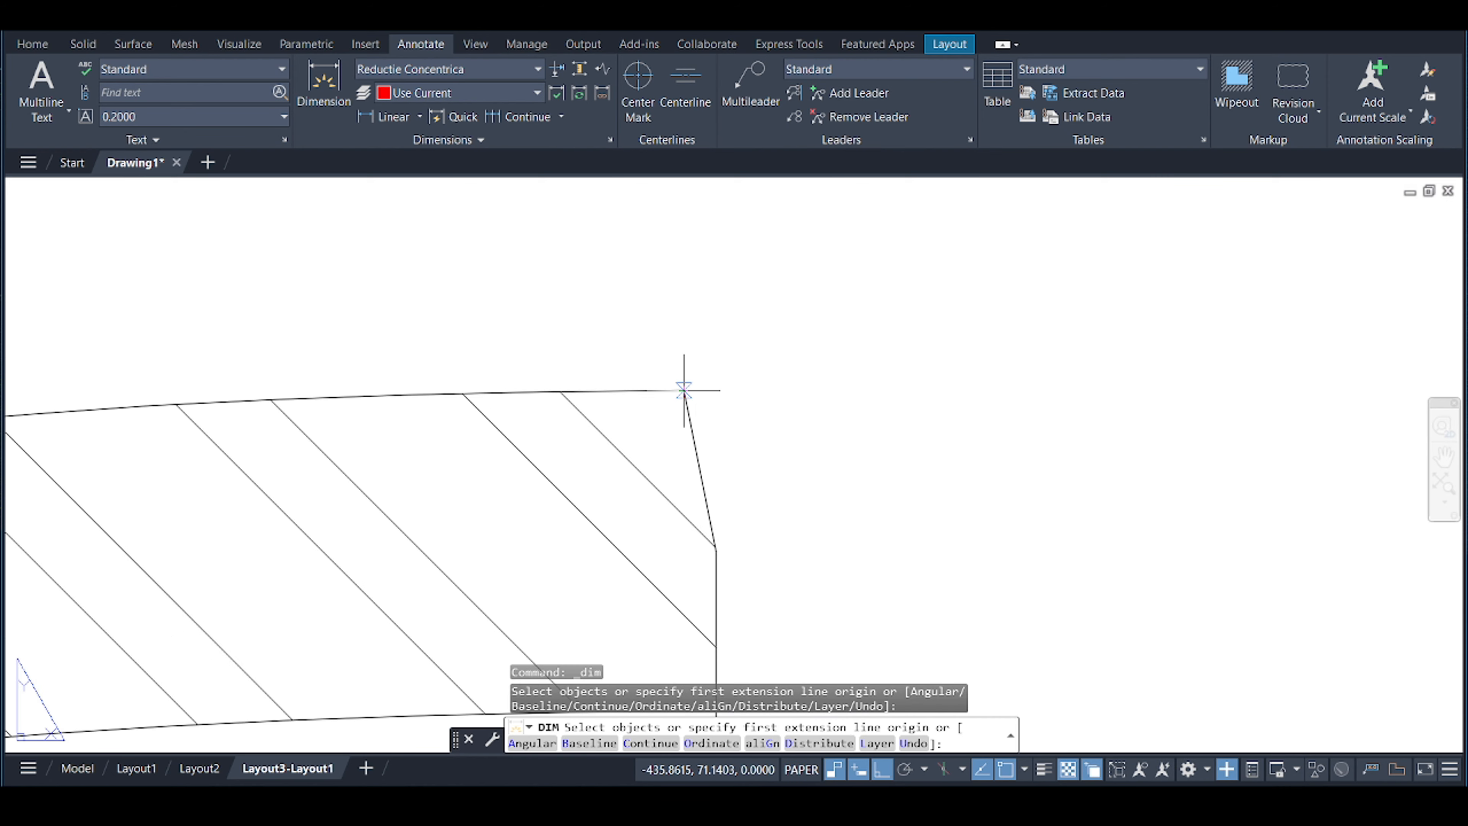
left_click(684, 390)
scroll(737, 328, "down", 3)
scroll(634, 490, "up", 4)
left_click(634, 490)
scroll(745, 511, "down", 5)
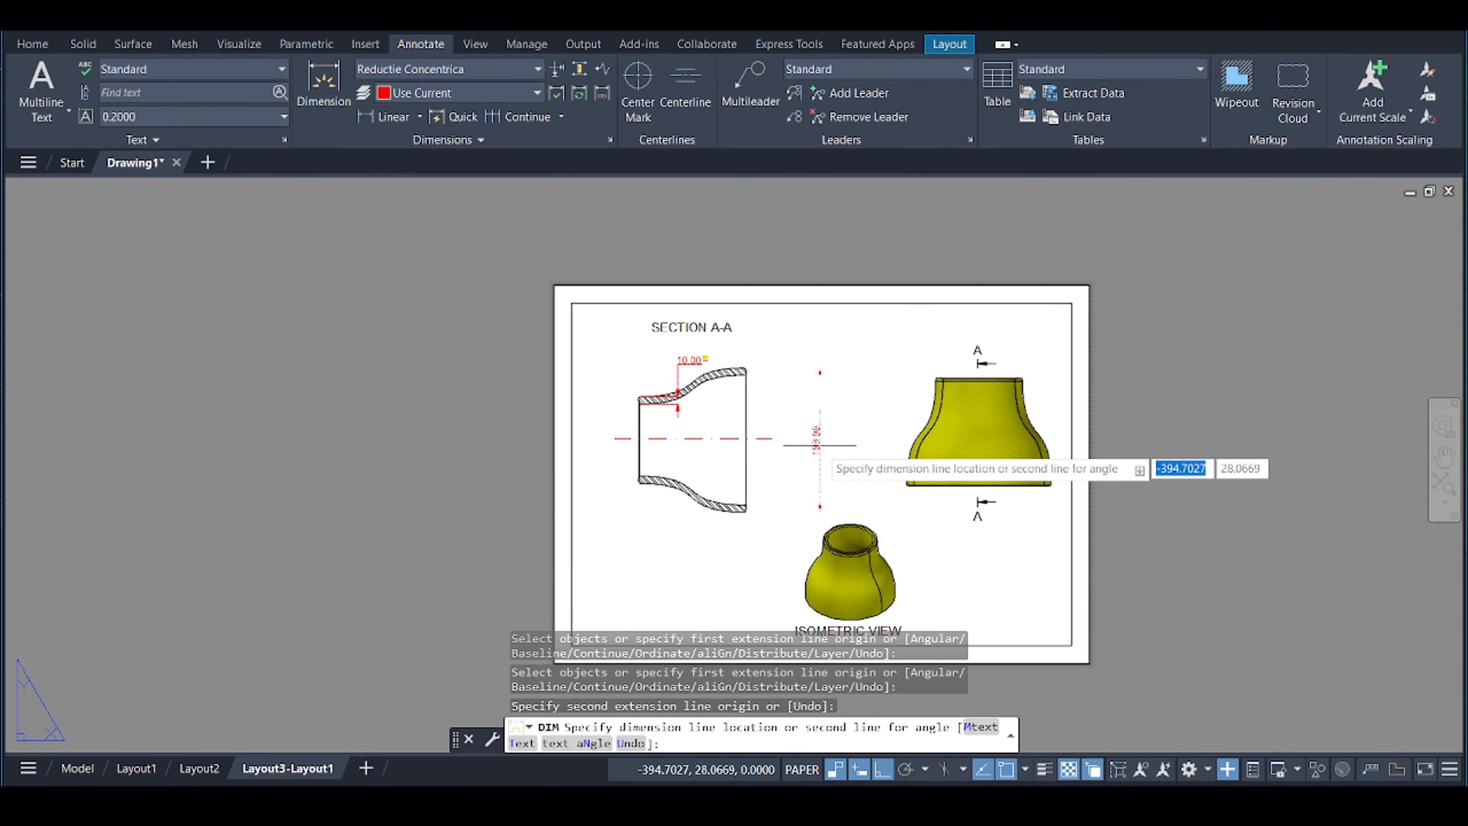
left_click(815, 445)
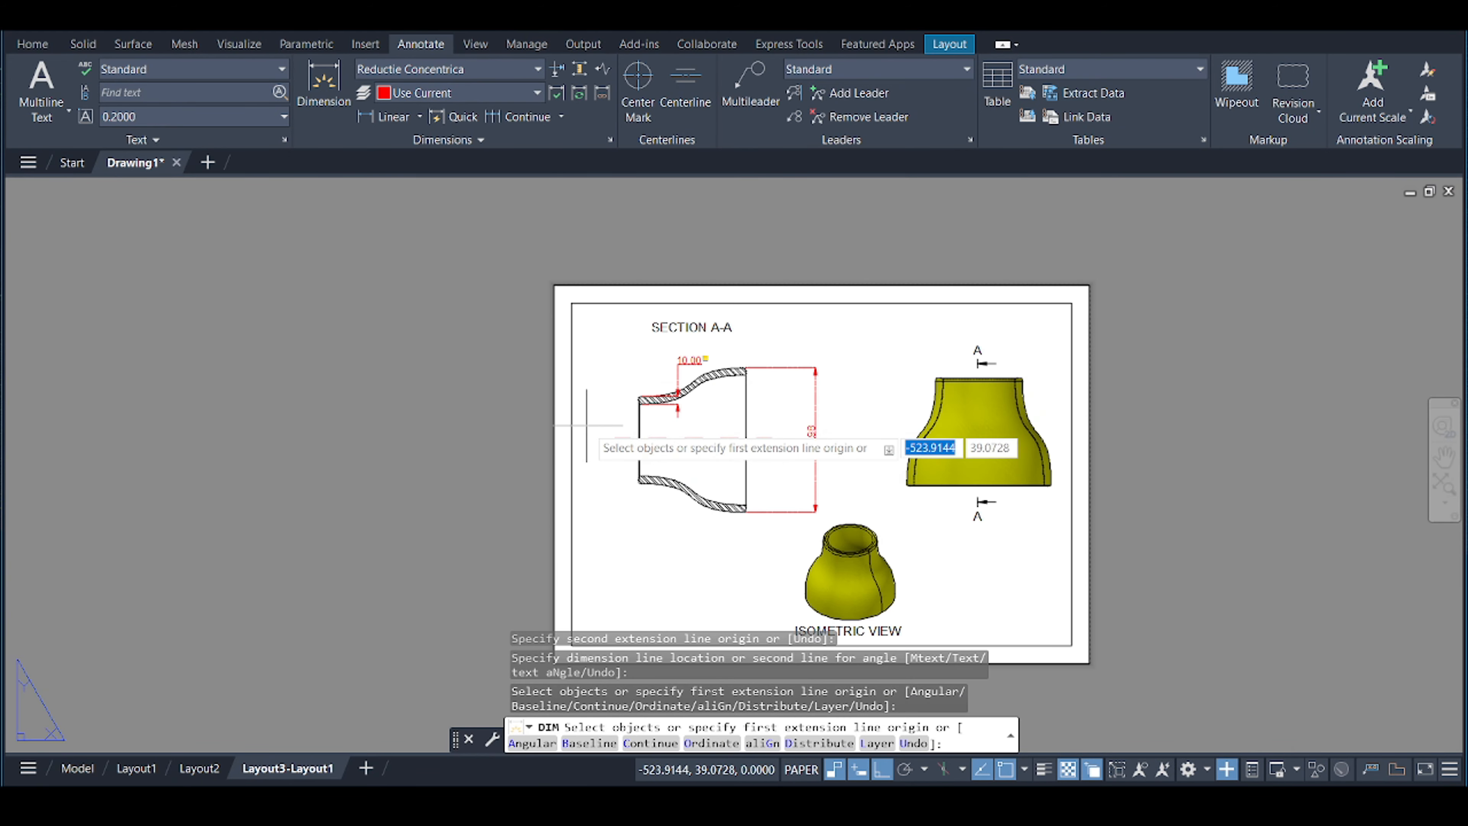
Dimension the outer diameter of the section view's small end, placing the dimension outside that end, and finish dimensioning.
scroll(636, 399, "up", 8)
scroll(866, 278, "up", 4)
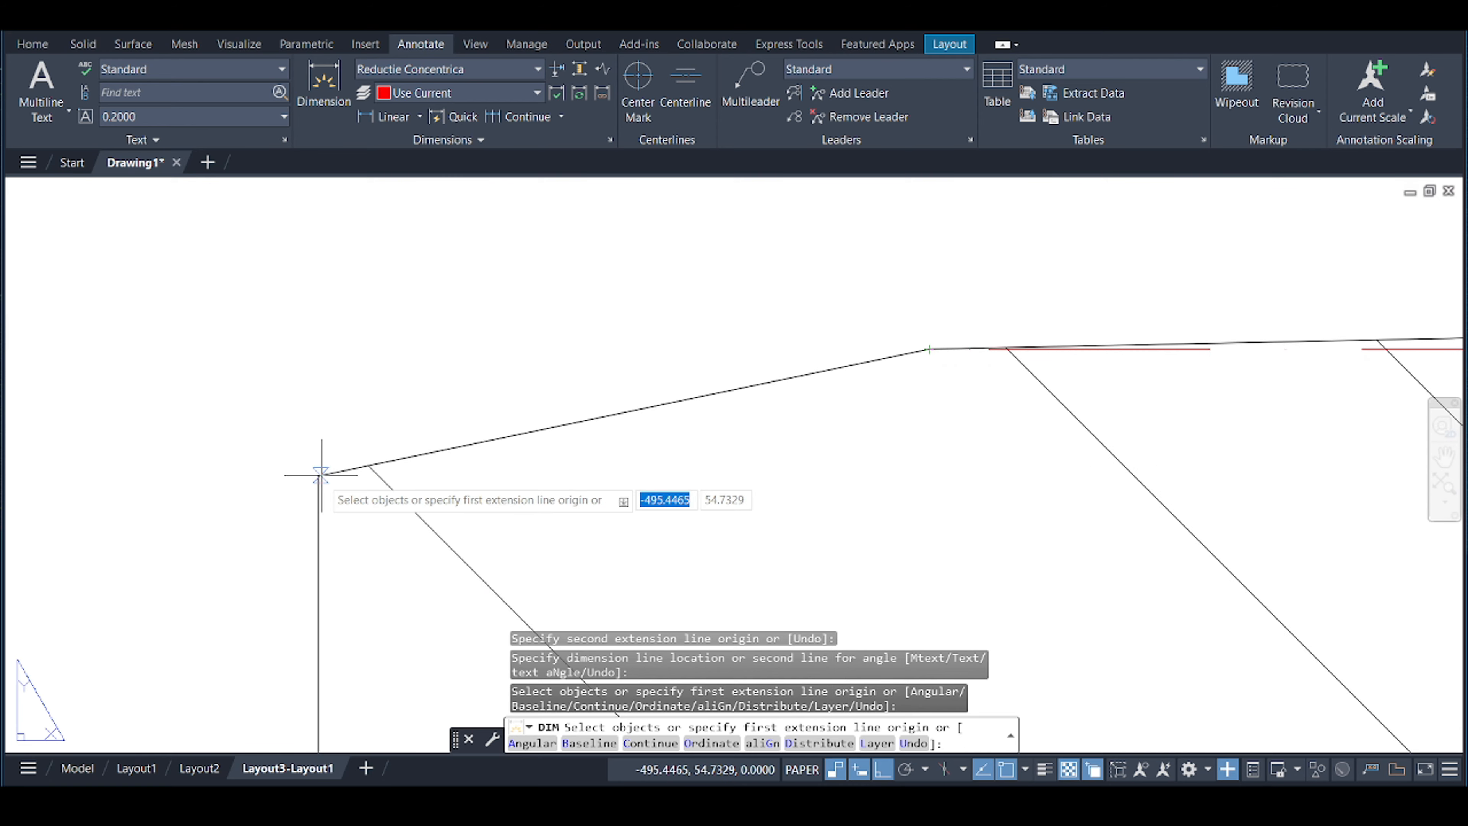
left_click(318, 475)
scroll(341, 412, "down", 3)
scroll(344, 412, "down", 5)
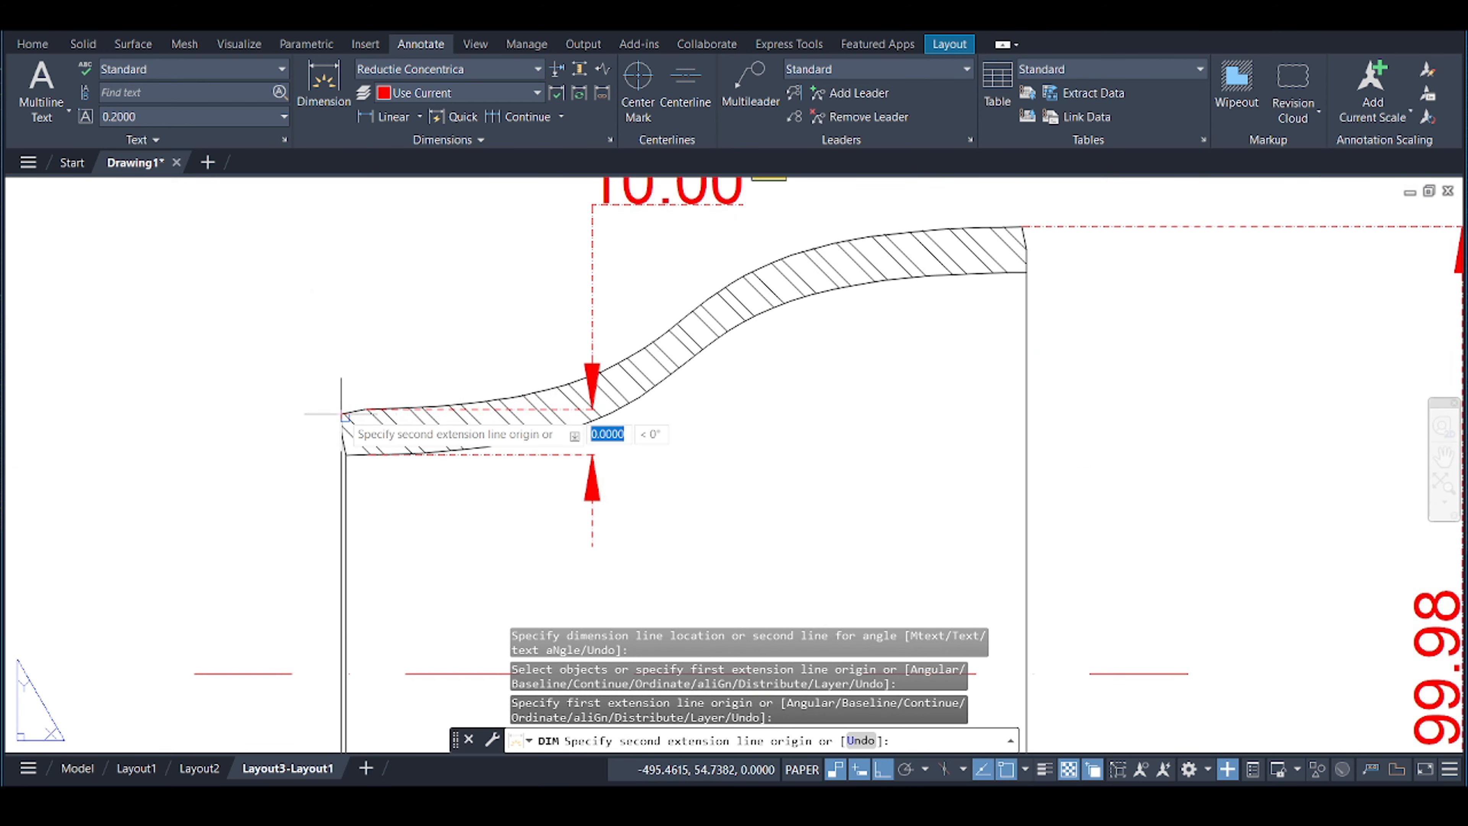
scroll(359, 578, "up", 6)
scroll(508, 537, "up", 3)
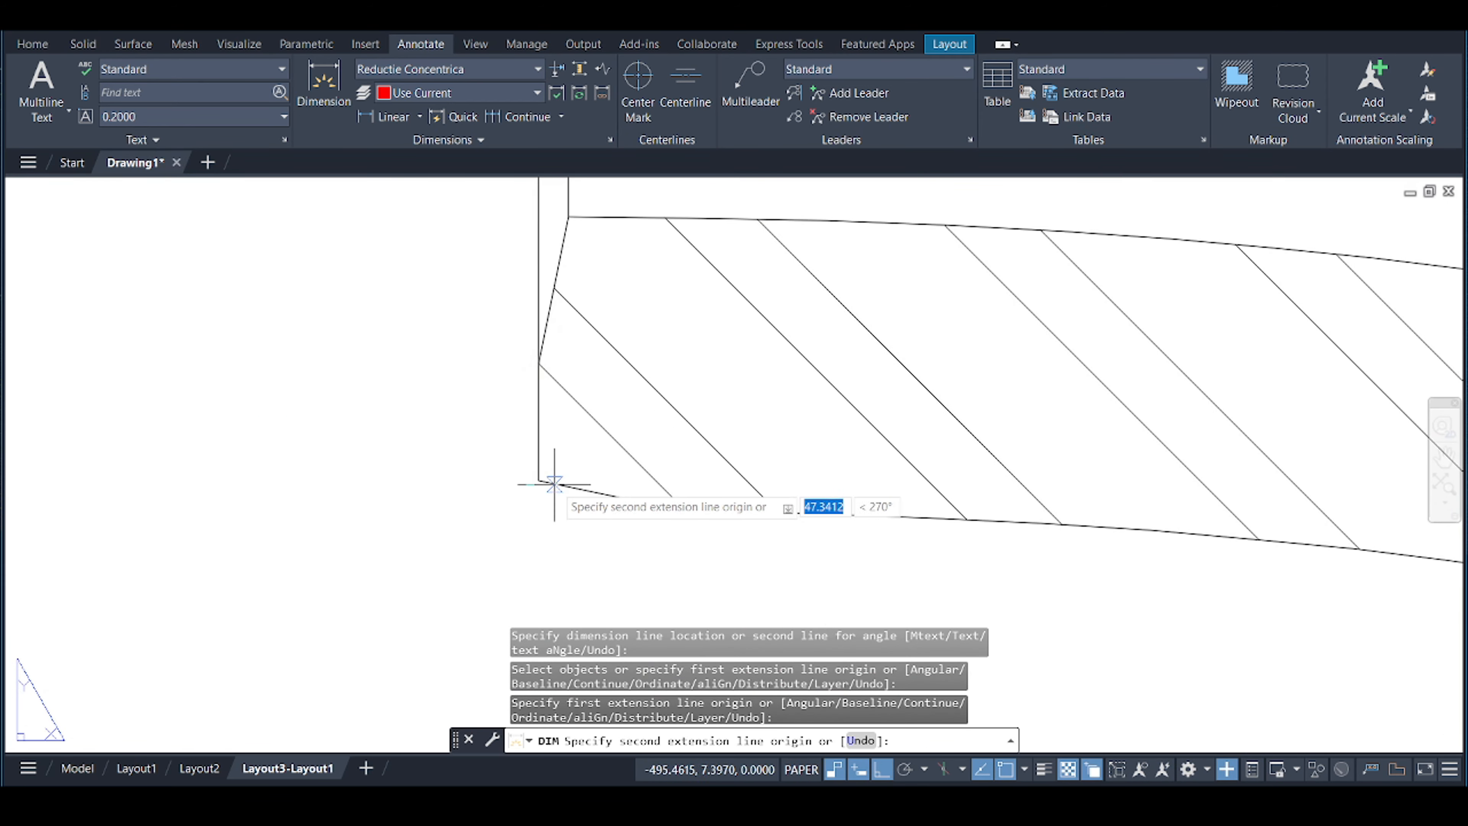
left_click(541, 482)
scroll(372, 534, "down", 4)
scroll(372, 534, "down", 2)
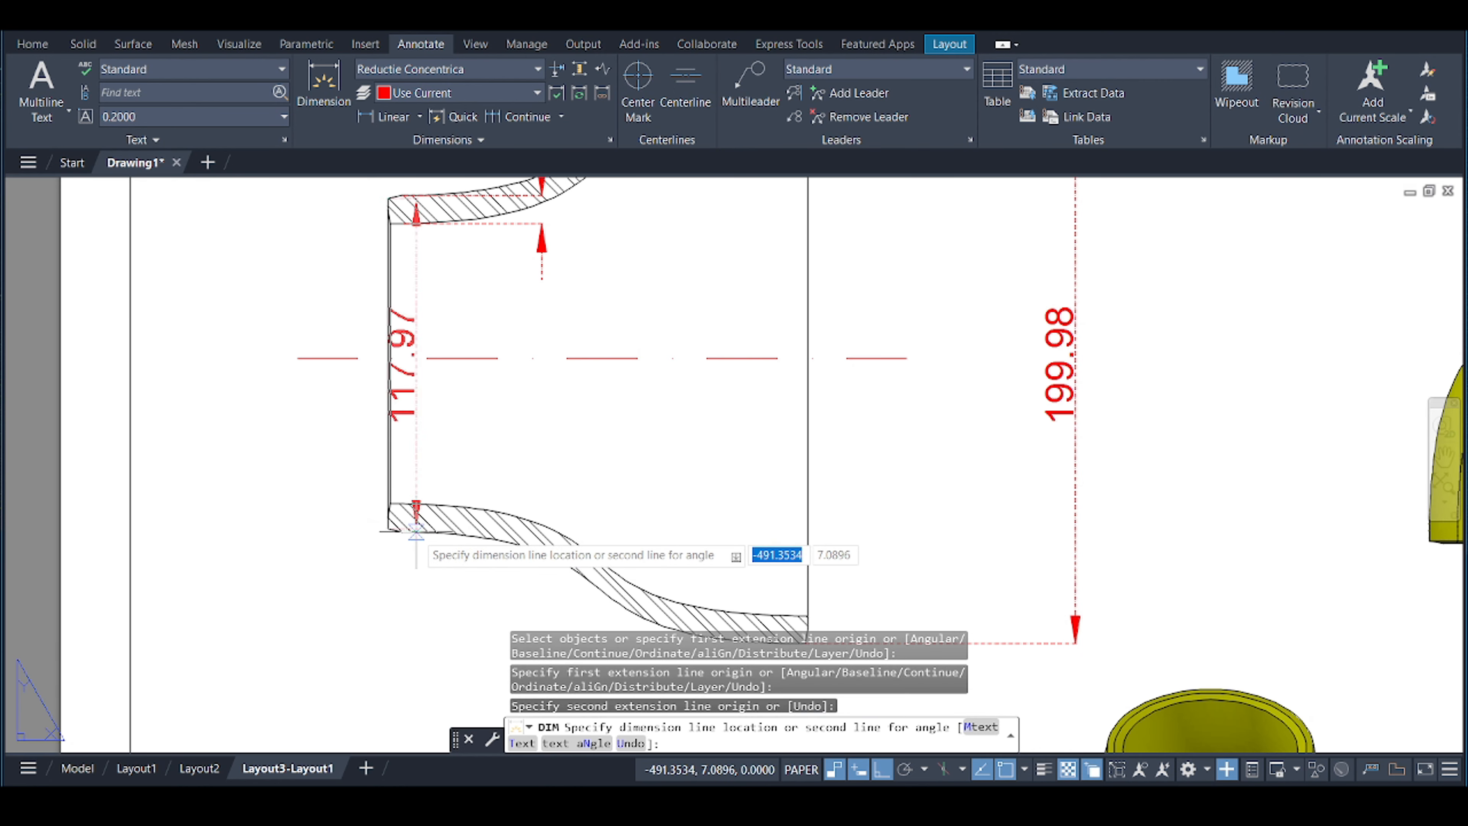
left_click(255, 544)
scroll(337, 514, "down", 4)
key("Return")
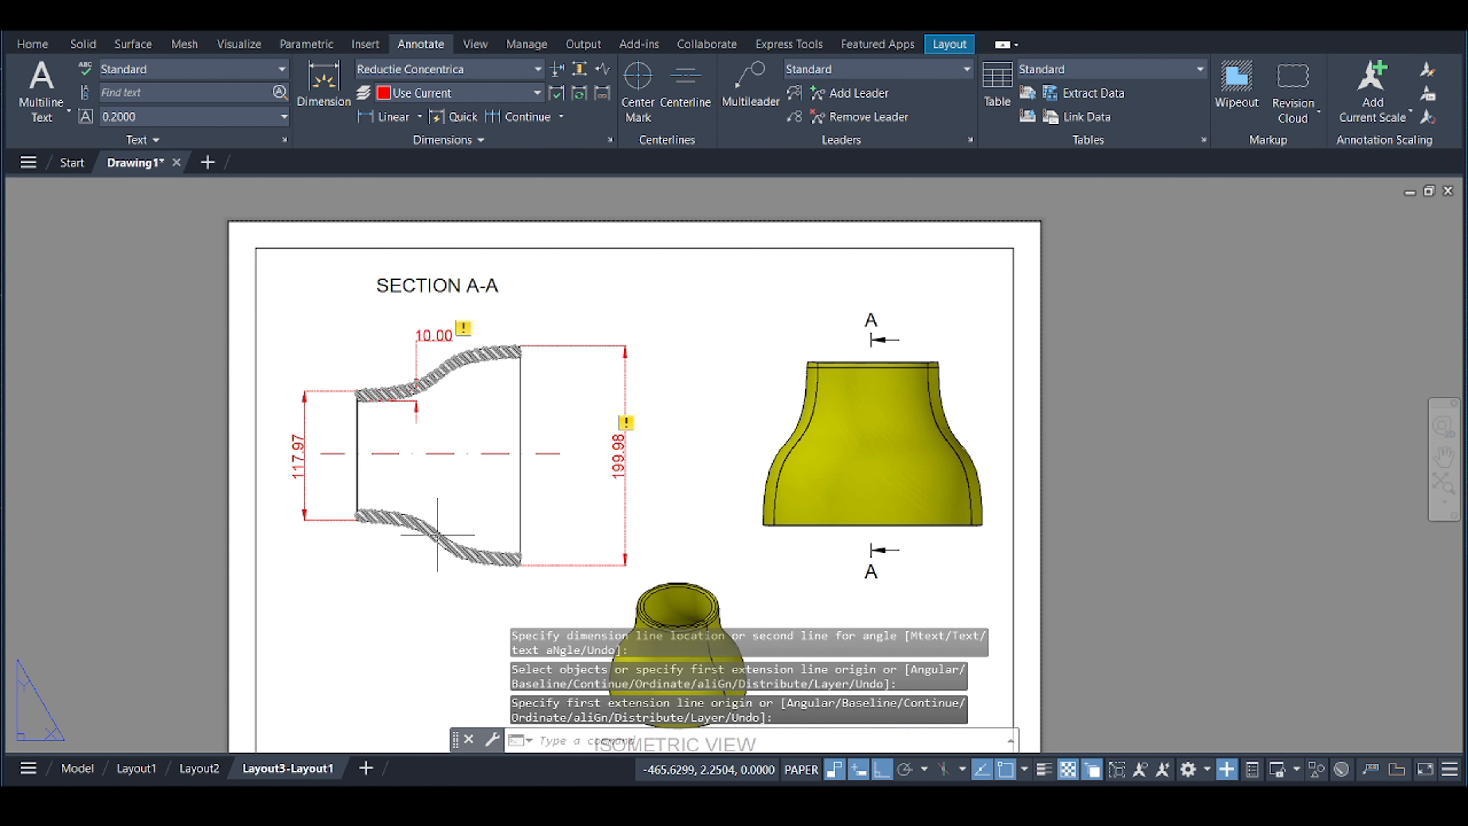
Move the section view's wall thickness dimension and both outer diameter dimensions to the cote layer.
left_click(626, 422)
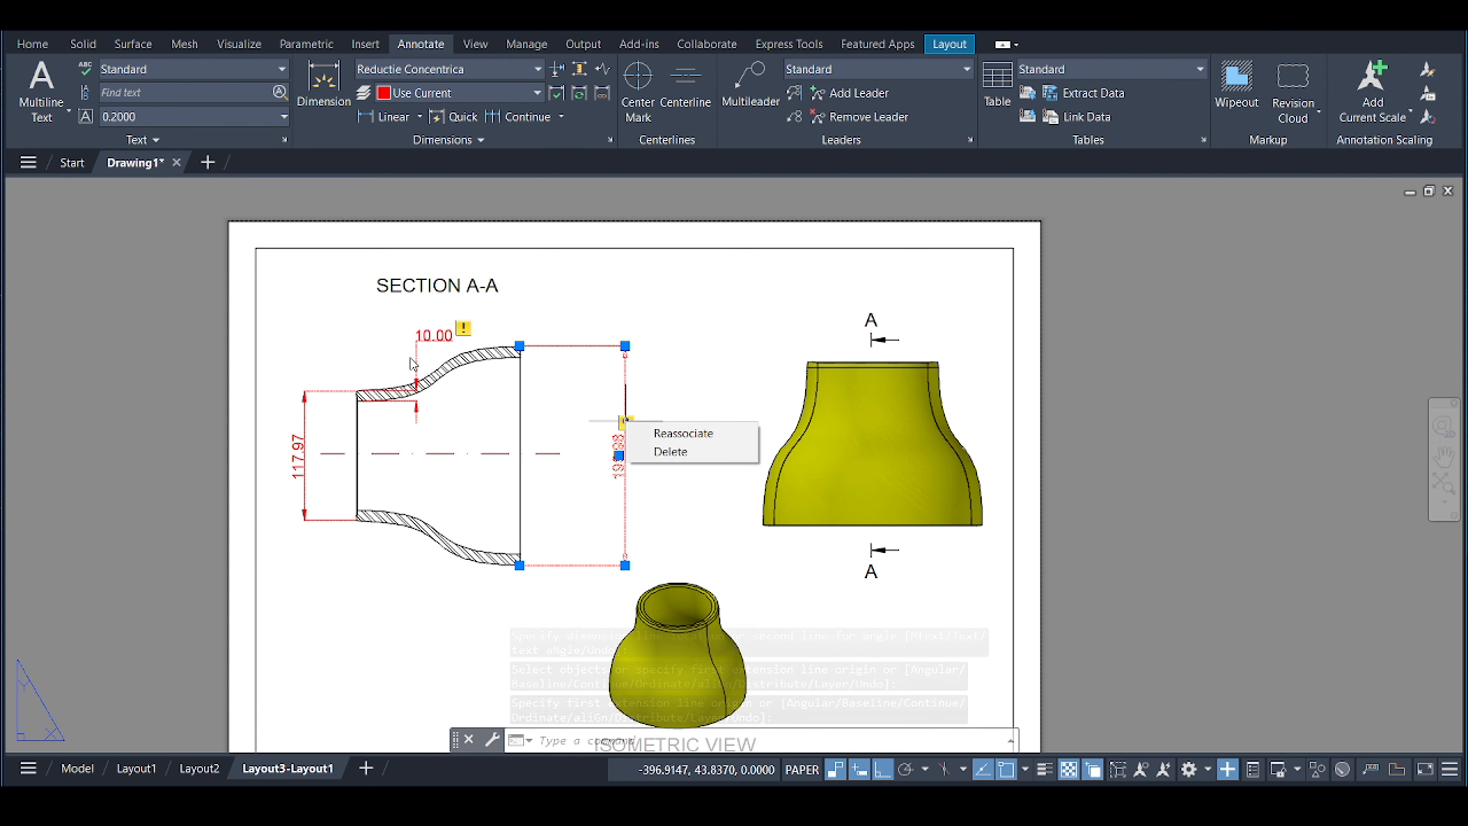
scroll(412, 363, "up", 2)
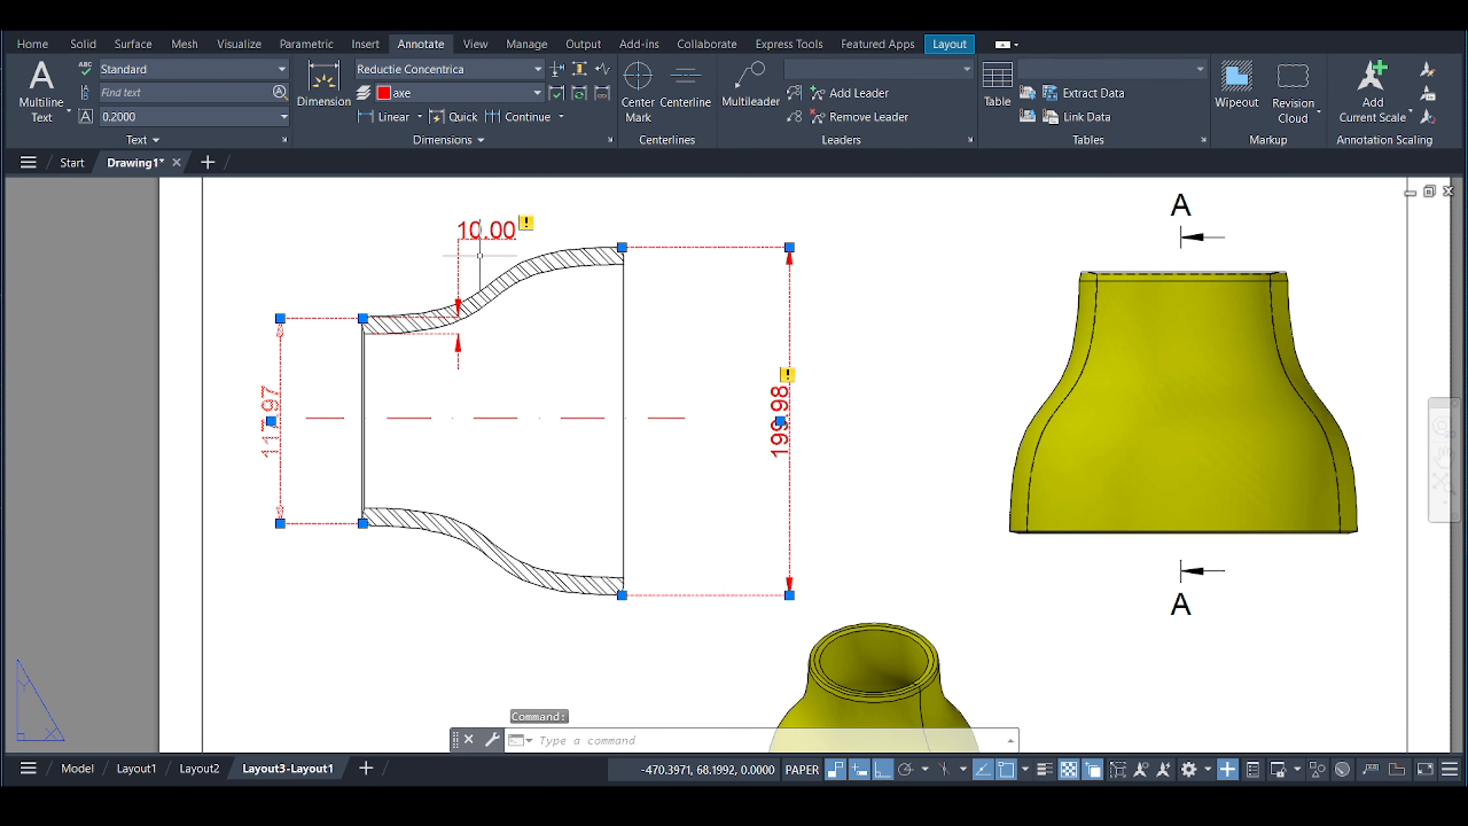
left_click(461, 262)
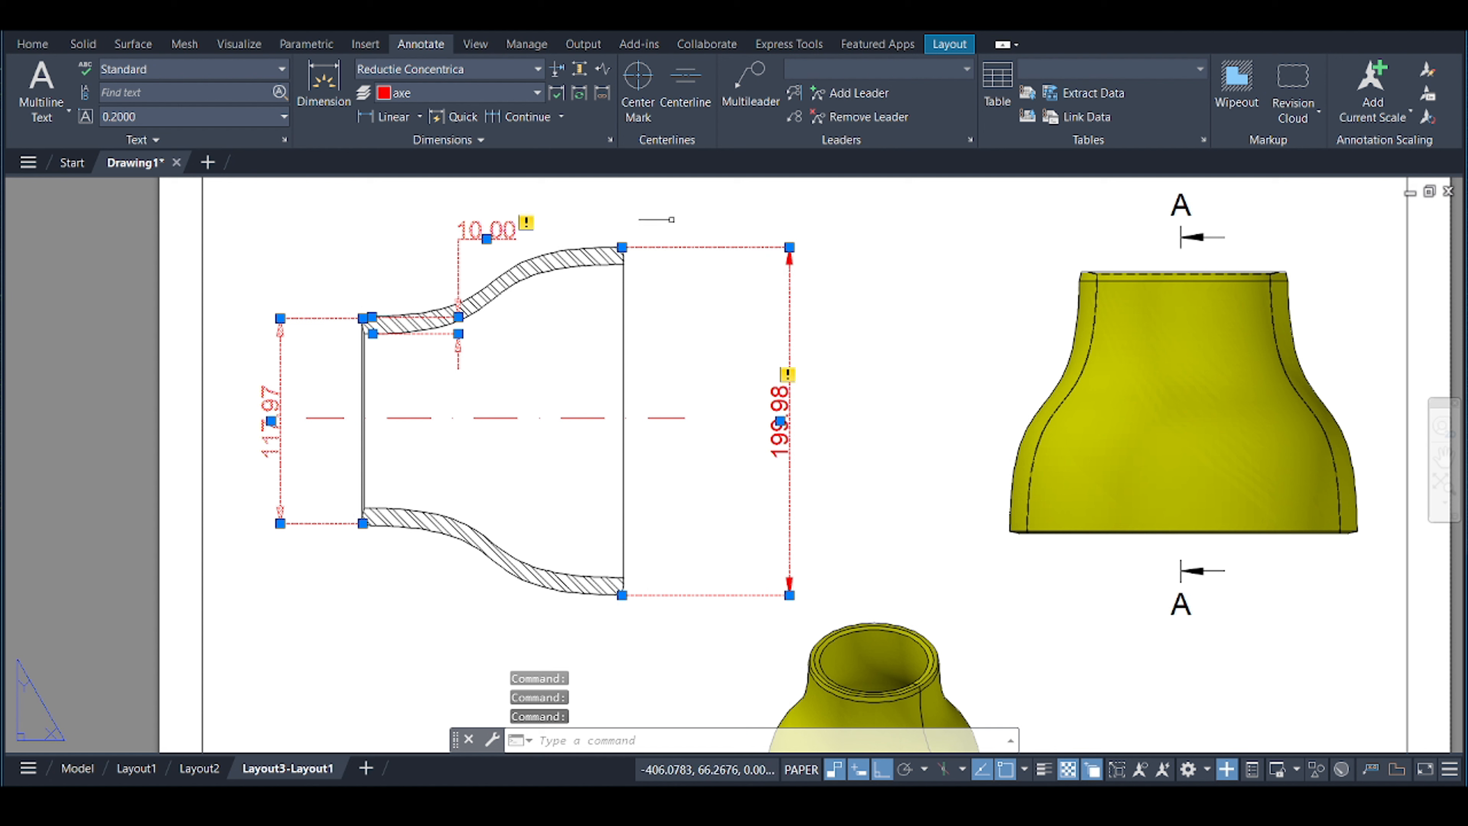
left_click(477, 93)
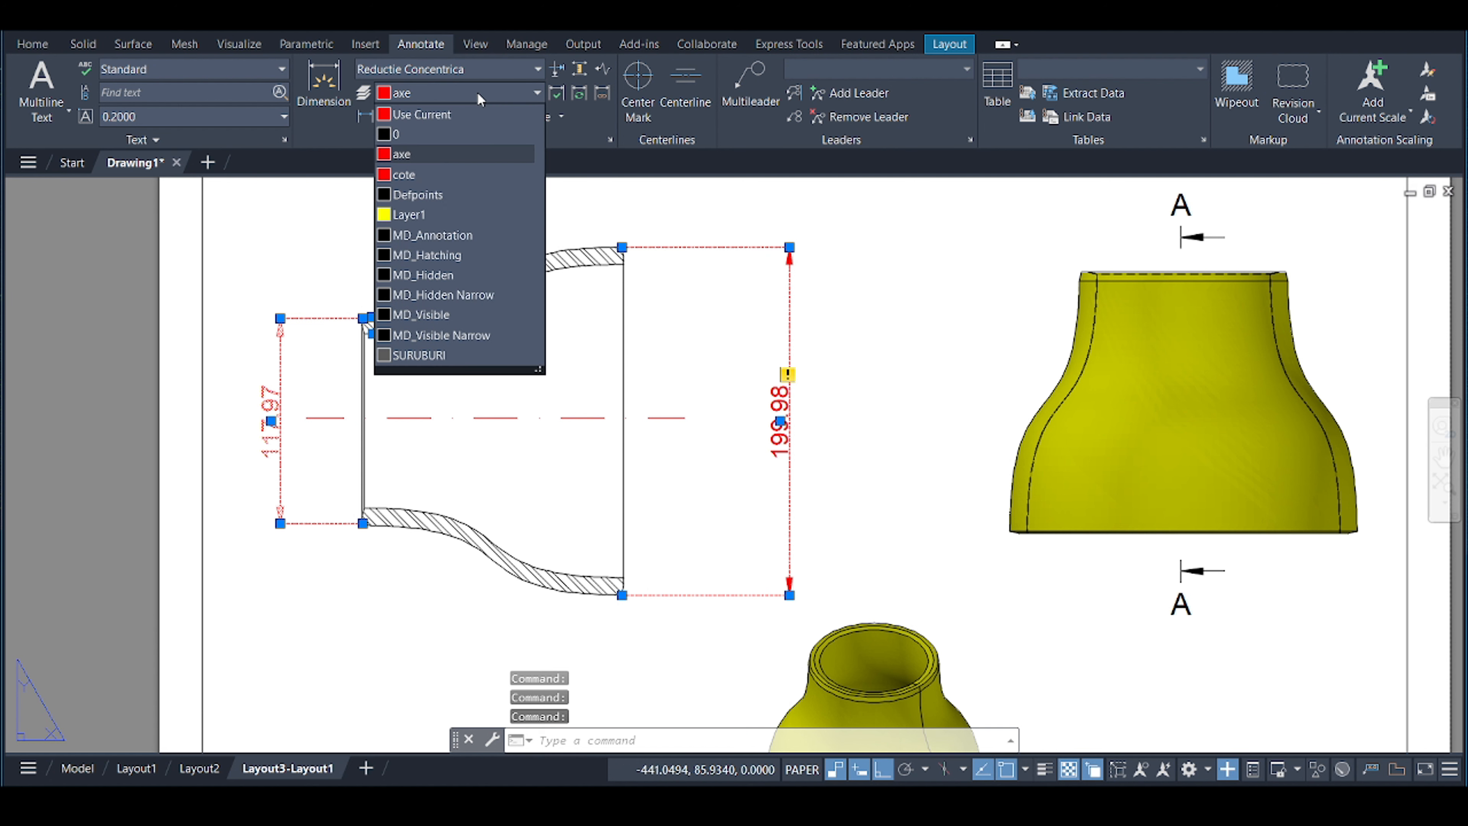
left_click(435, 175)
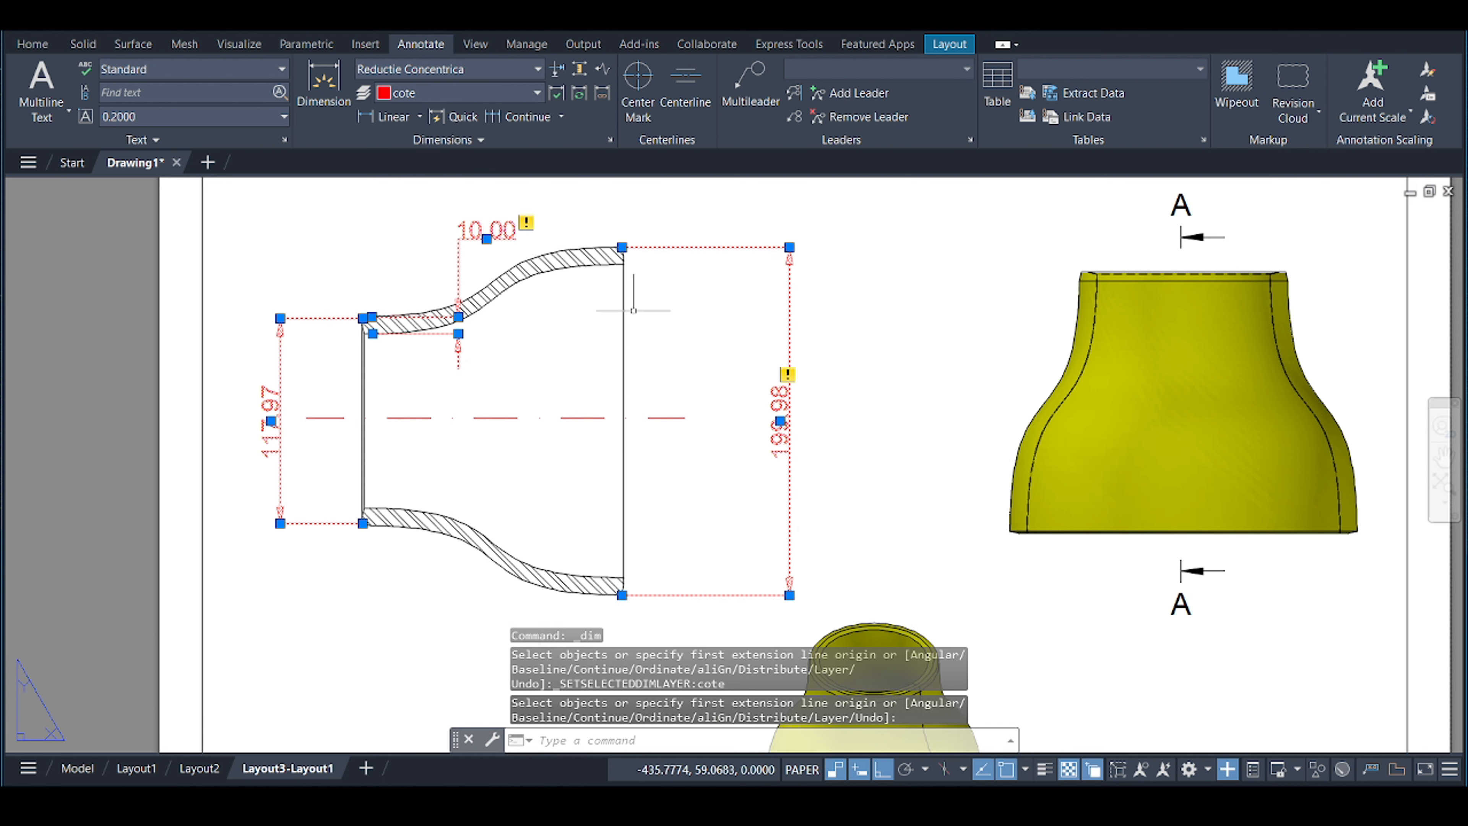
key("Return")
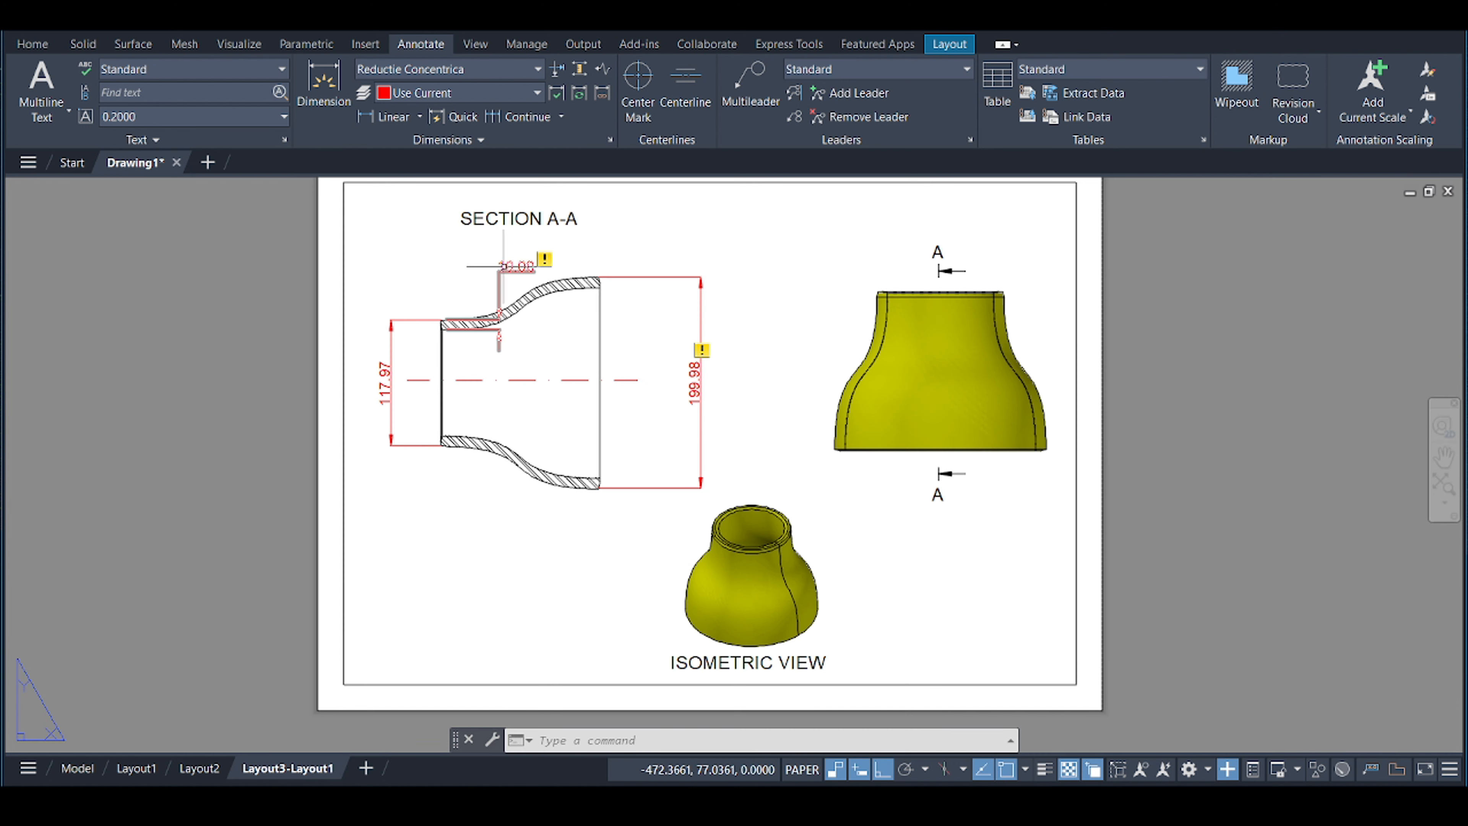
Delete the upper wall's thickness dimension at the small end of the section view.
left_click(503, 266)
left_click(697, 337)
key("Delete")
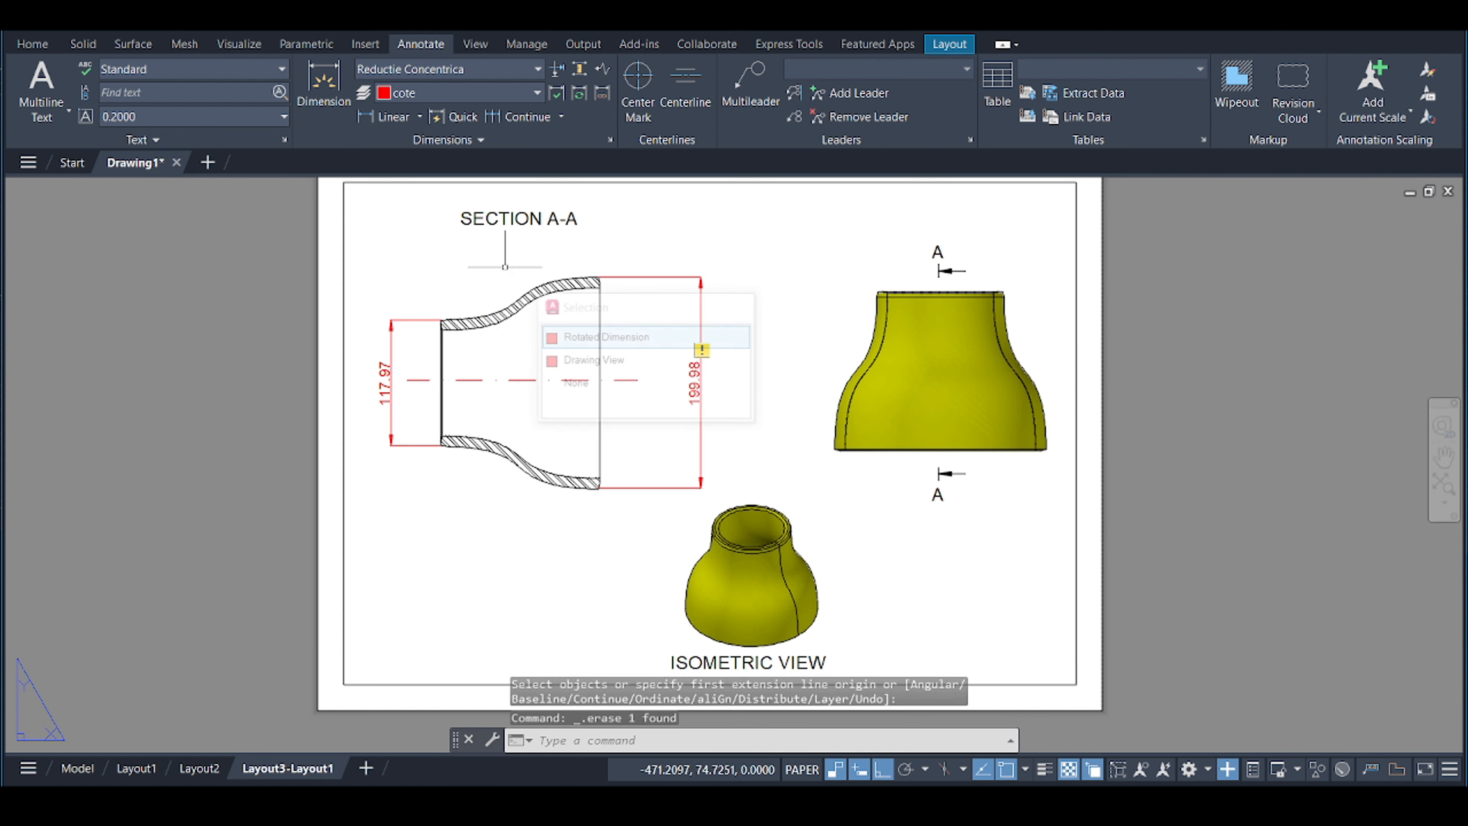
Dimension the lower wall's thickness at the section view's large end, placing the text below the wall, and finish dimensioning.
left_click(334, 99)
scroll(854, 411, "up", 10)
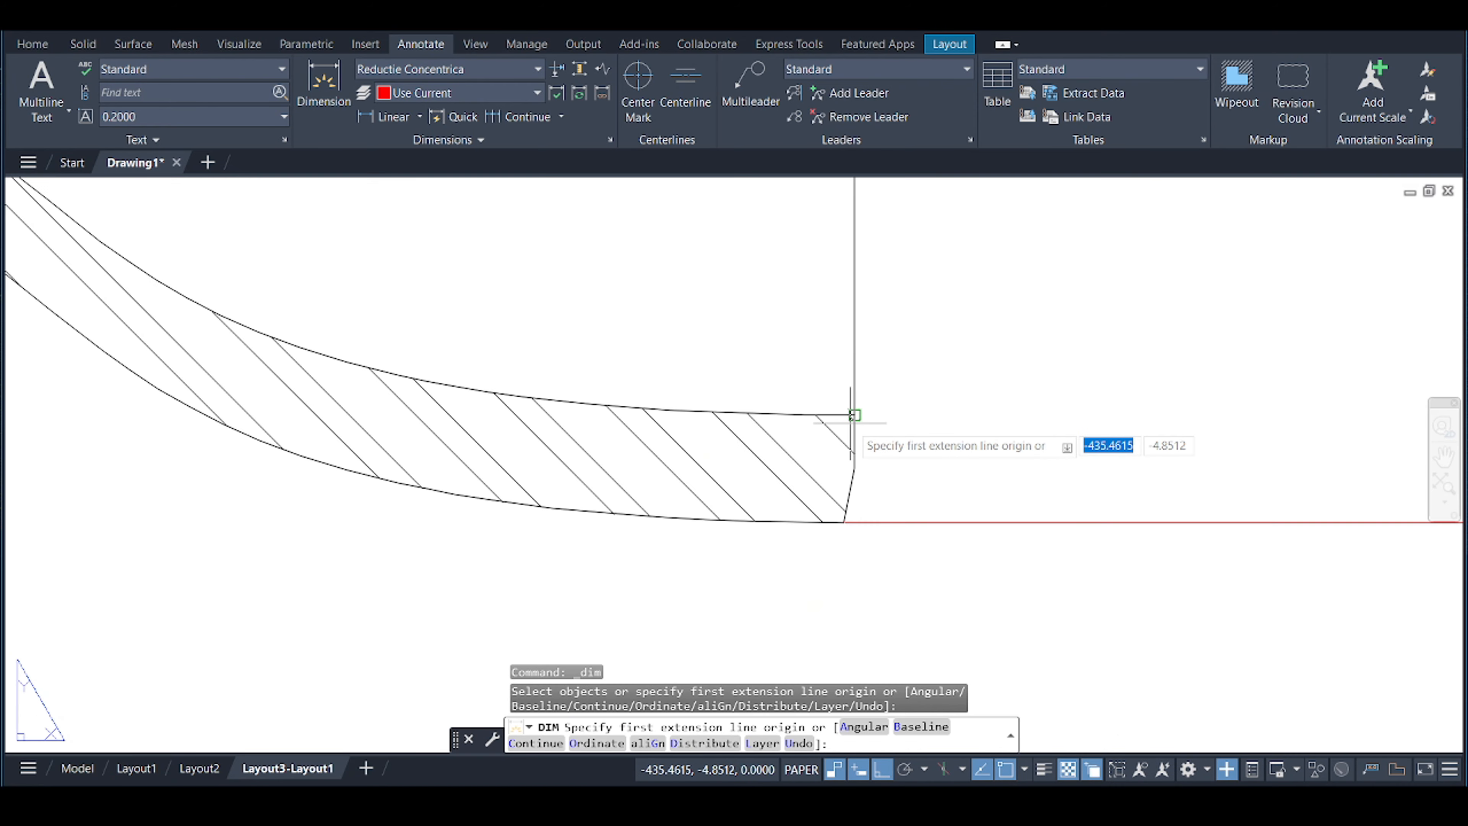
left_click(855, 414)
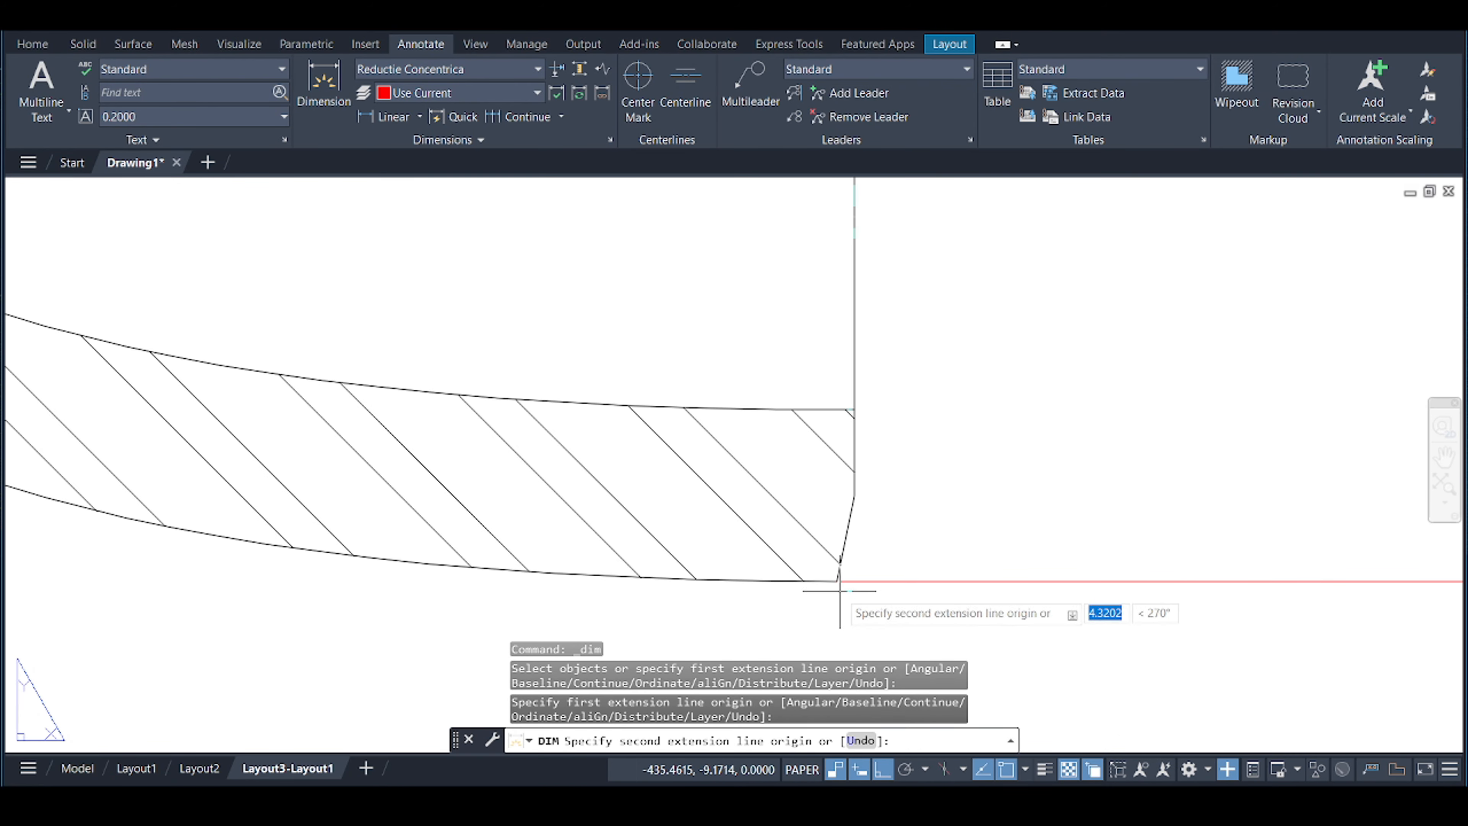
scroll(845, 589, "up", 10)
left_click(596, 351)
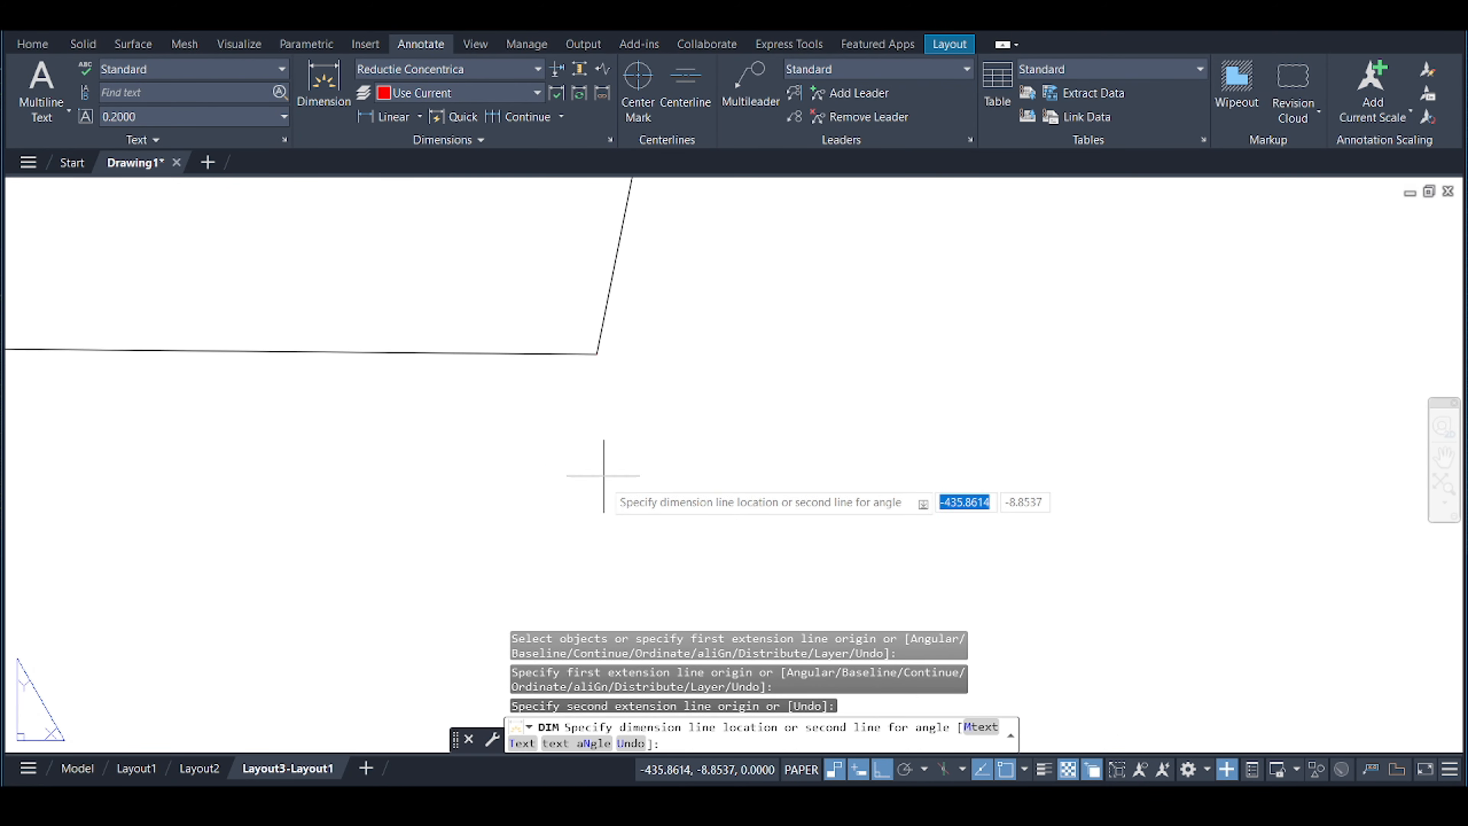
scroll(631, 538, "down", 5)
scroll(728, 519, "down", 5)
scroll(729, 521, "down", 5)
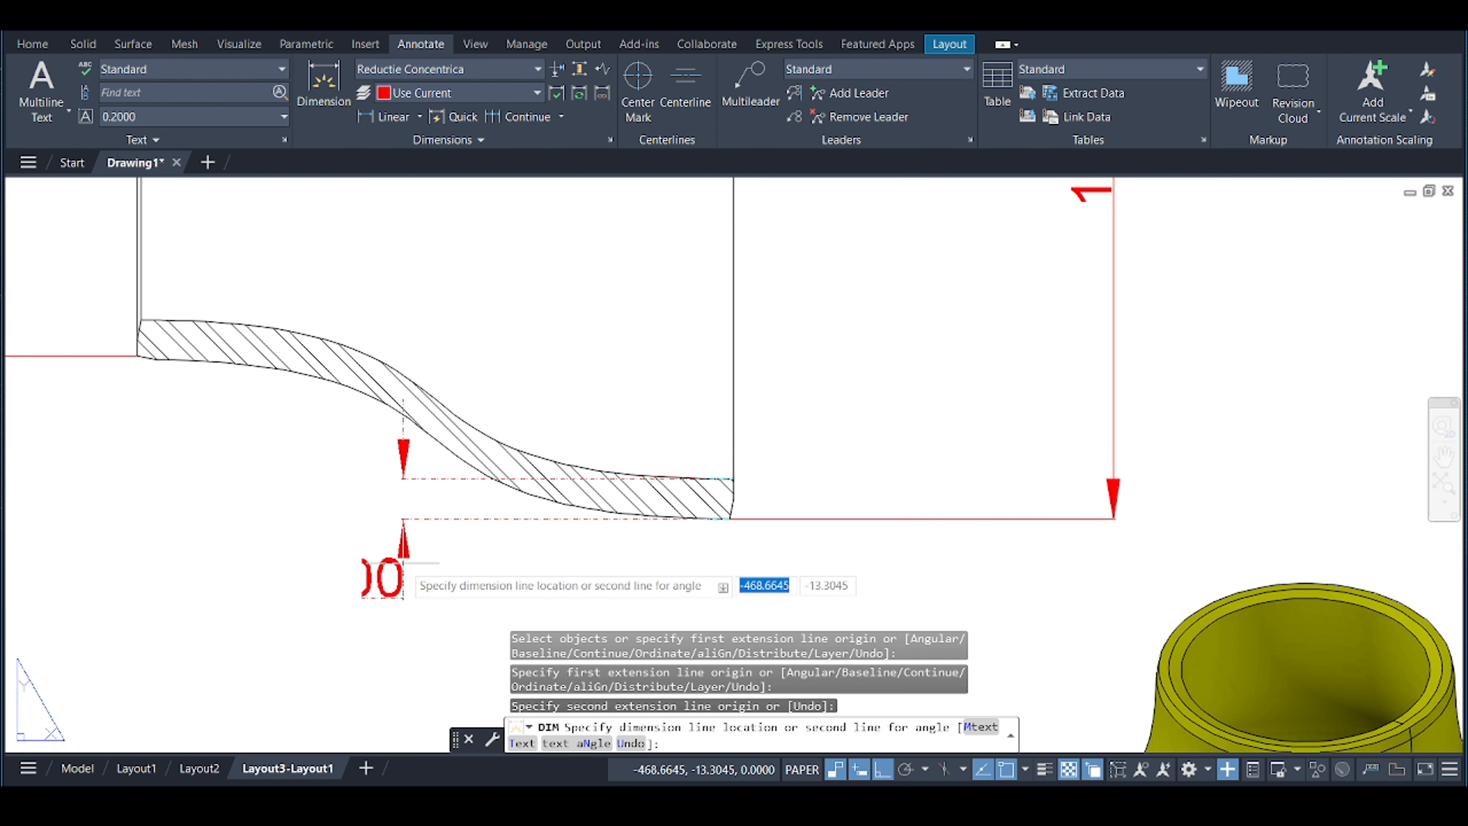
left_click(376, 573)
scroll(439, 471, "down", 5)
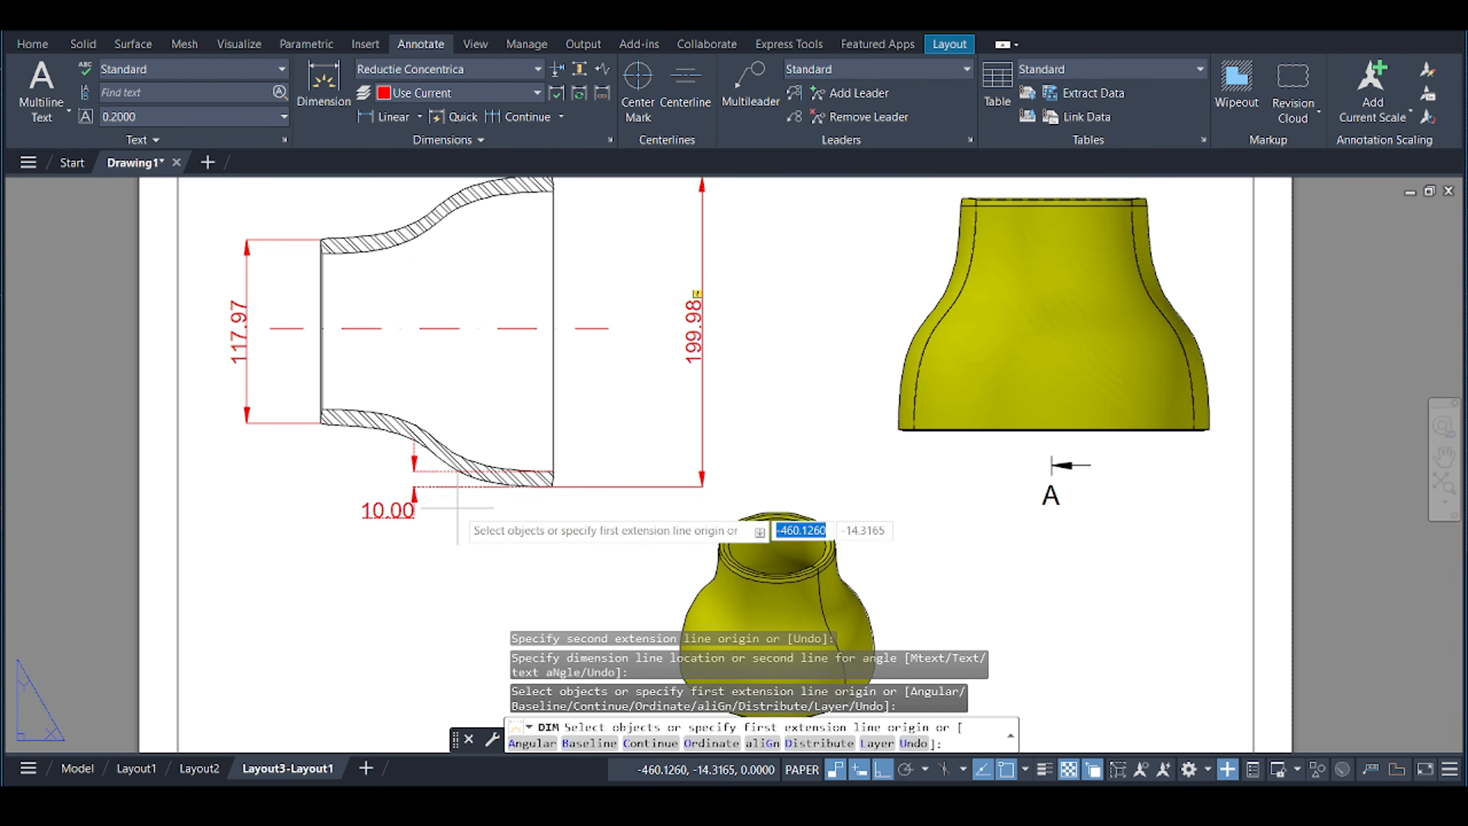
key("Escape")
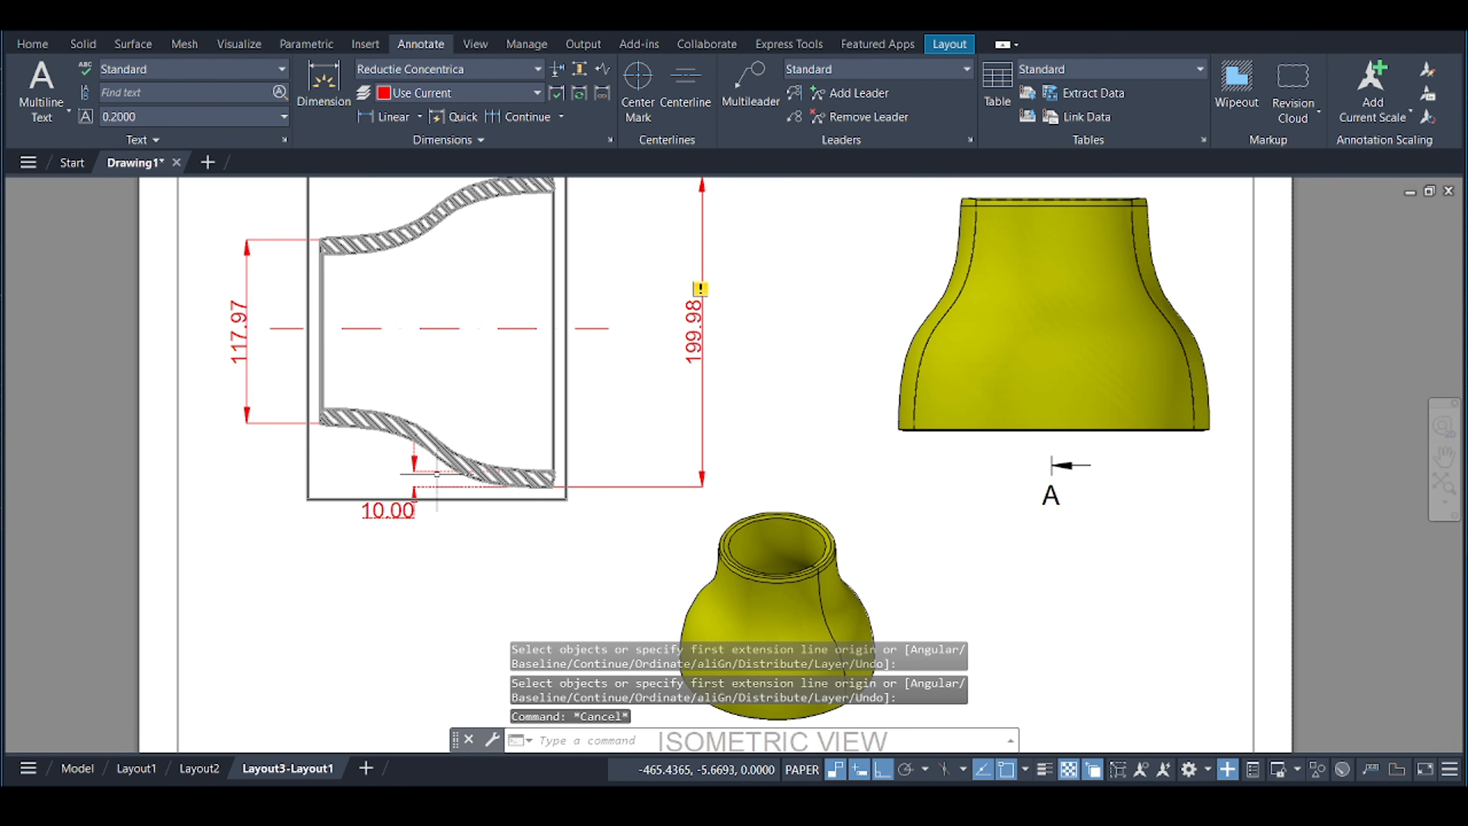
Move the lower wall's thickness dimension to the cote layer.
scroll(441, 480, "up", 4)
left_click(437, 457)
key("Escape")
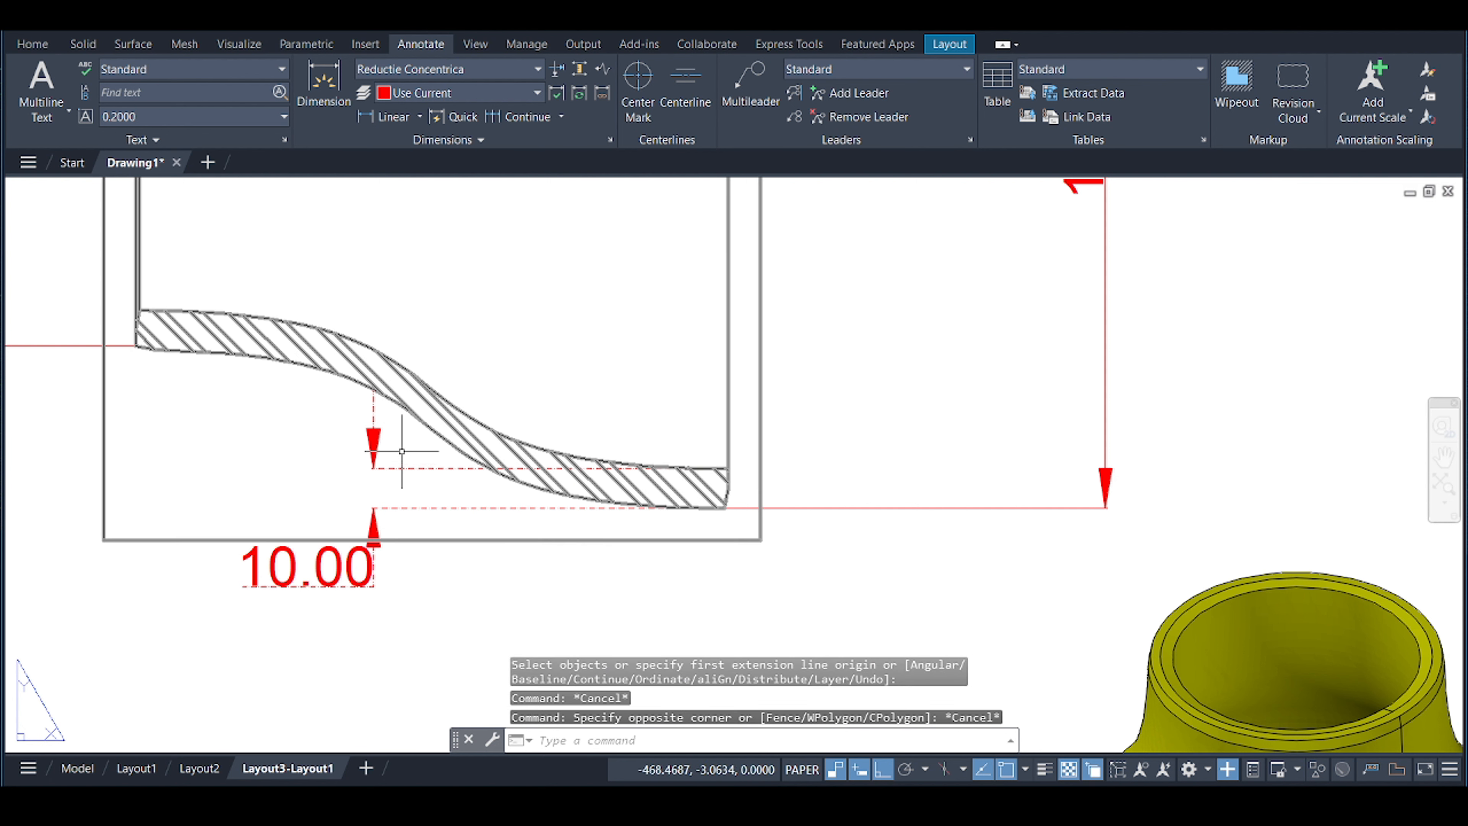
left_click(403, 468)
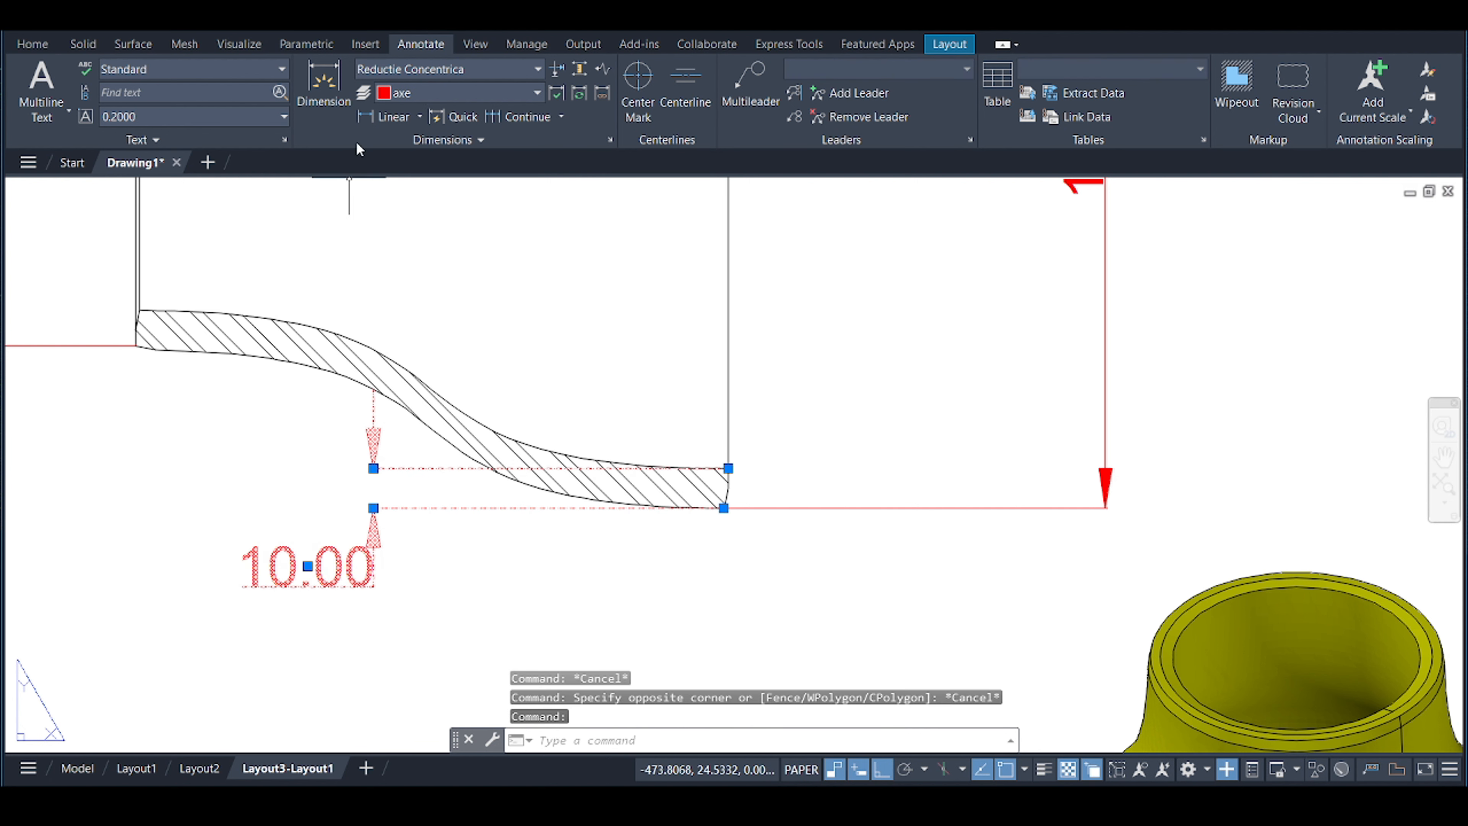
left_click(452, 90)
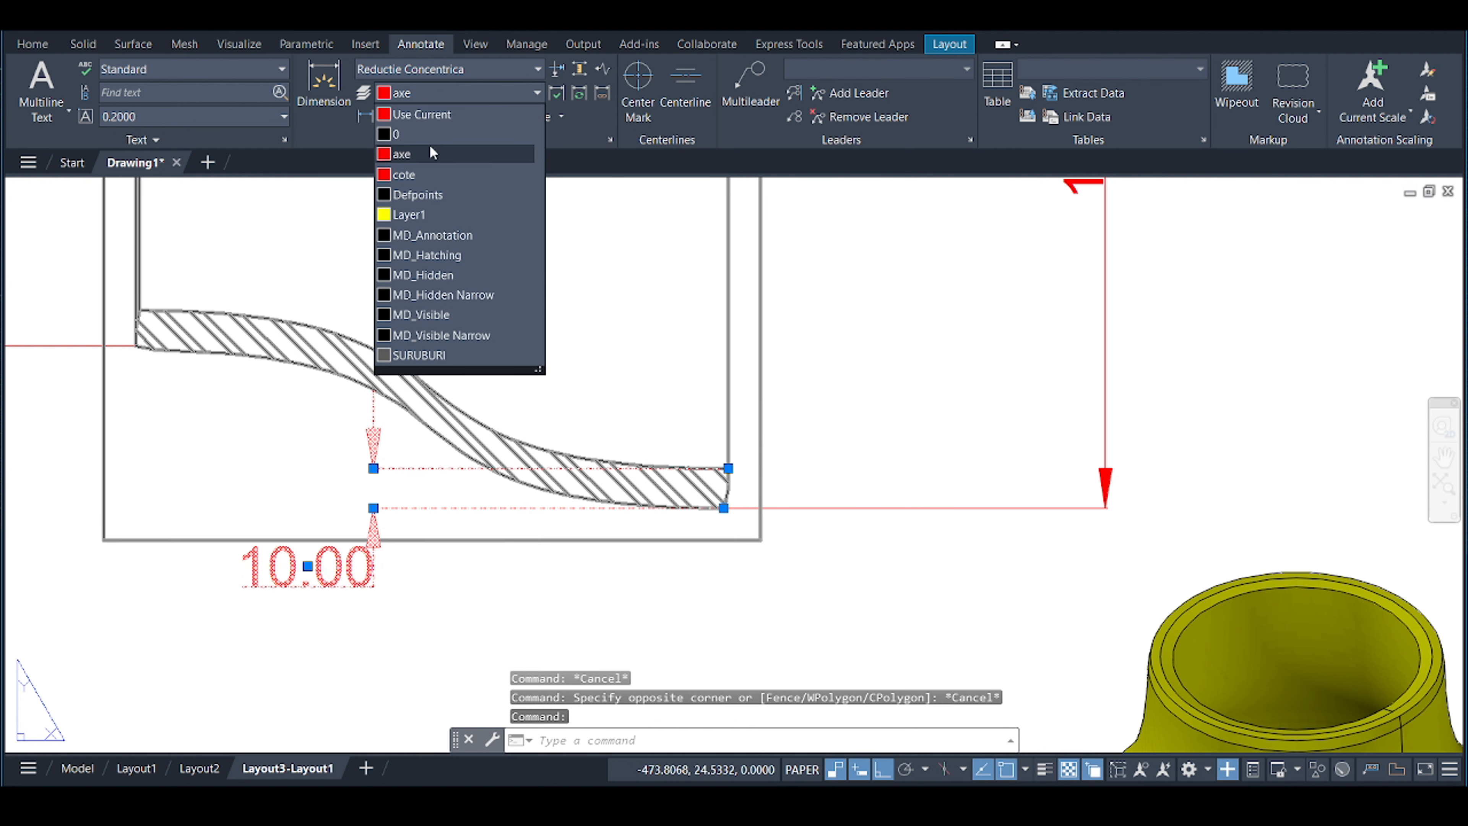
left_click(416, 173)
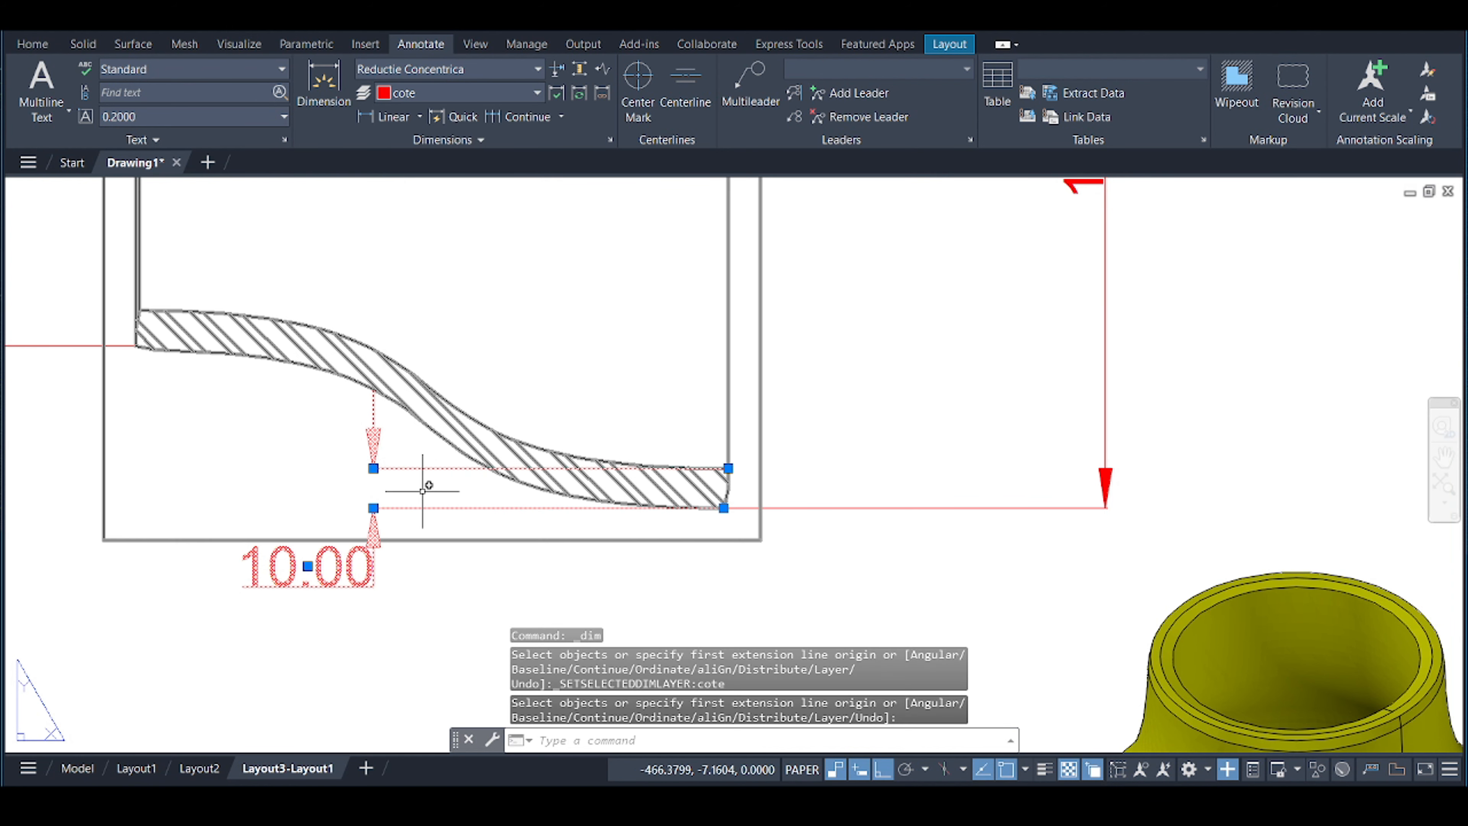
scroll(445, 604, "down", 2)
key("Escape")
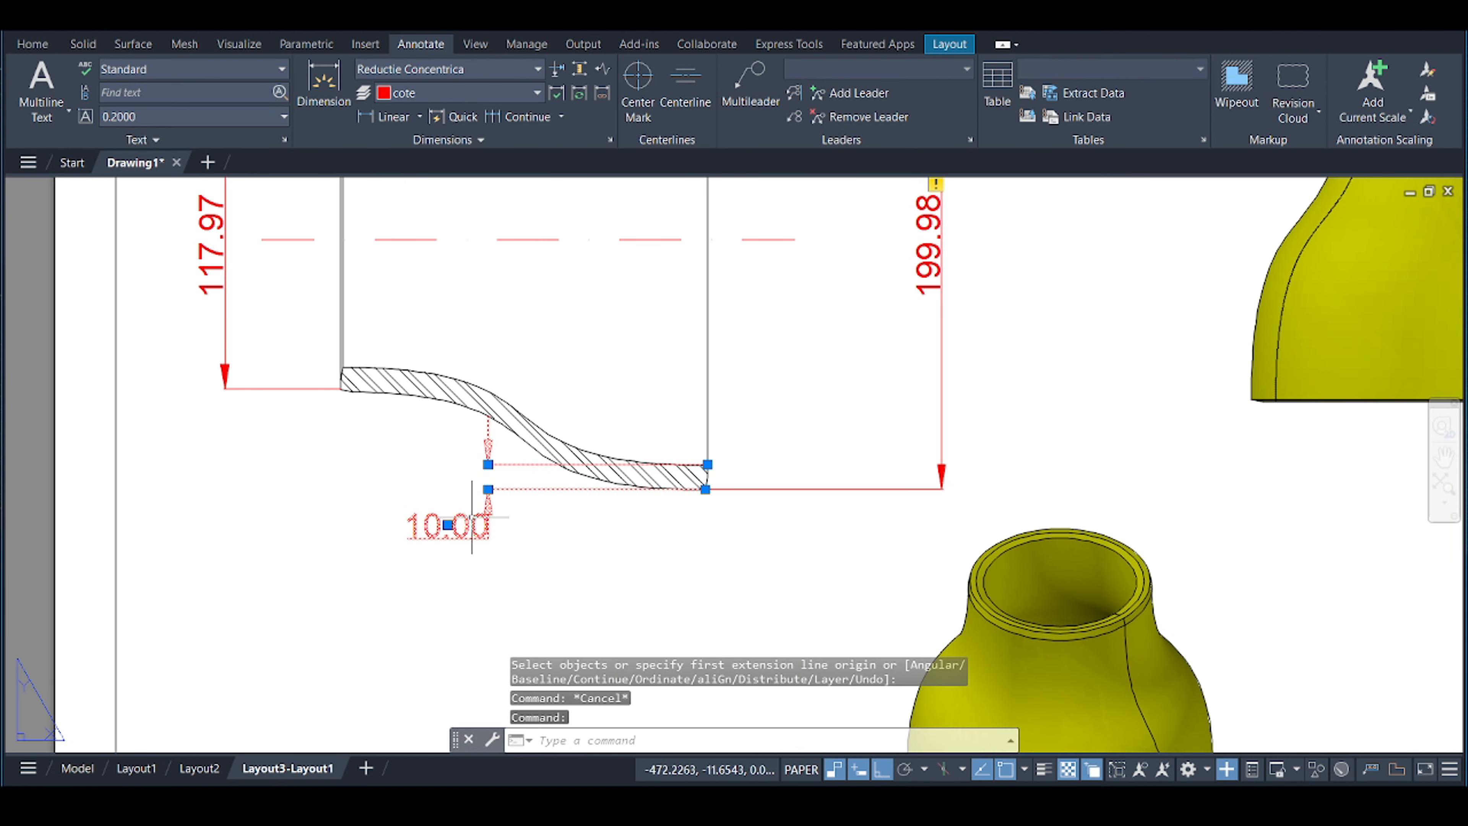
Shift the wall thickness dimension's text further below the section and its dimension line further toward the small end.
left_click(448, 525)
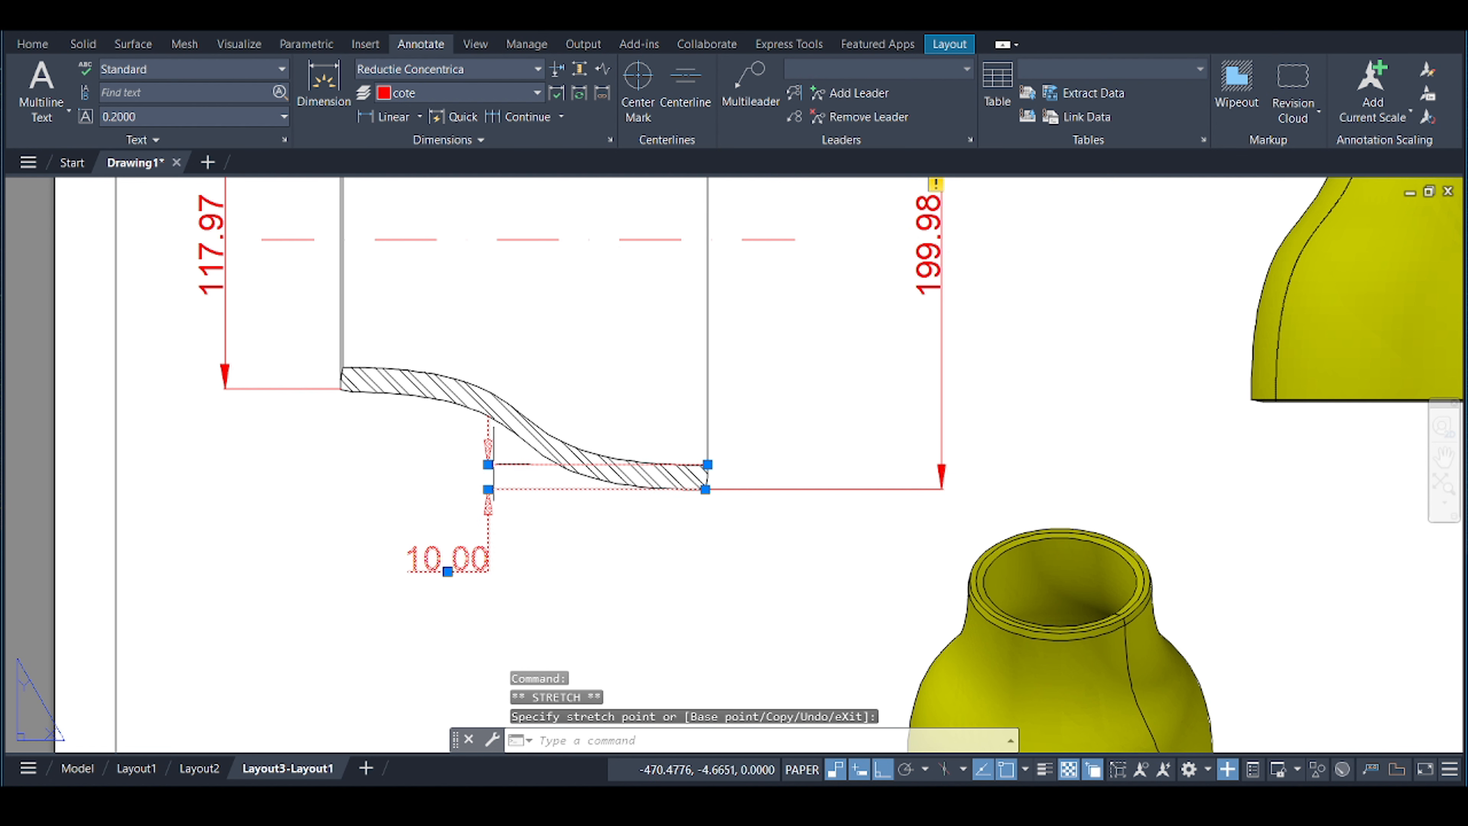
left_click(488, 465)
left_click(459, 464)
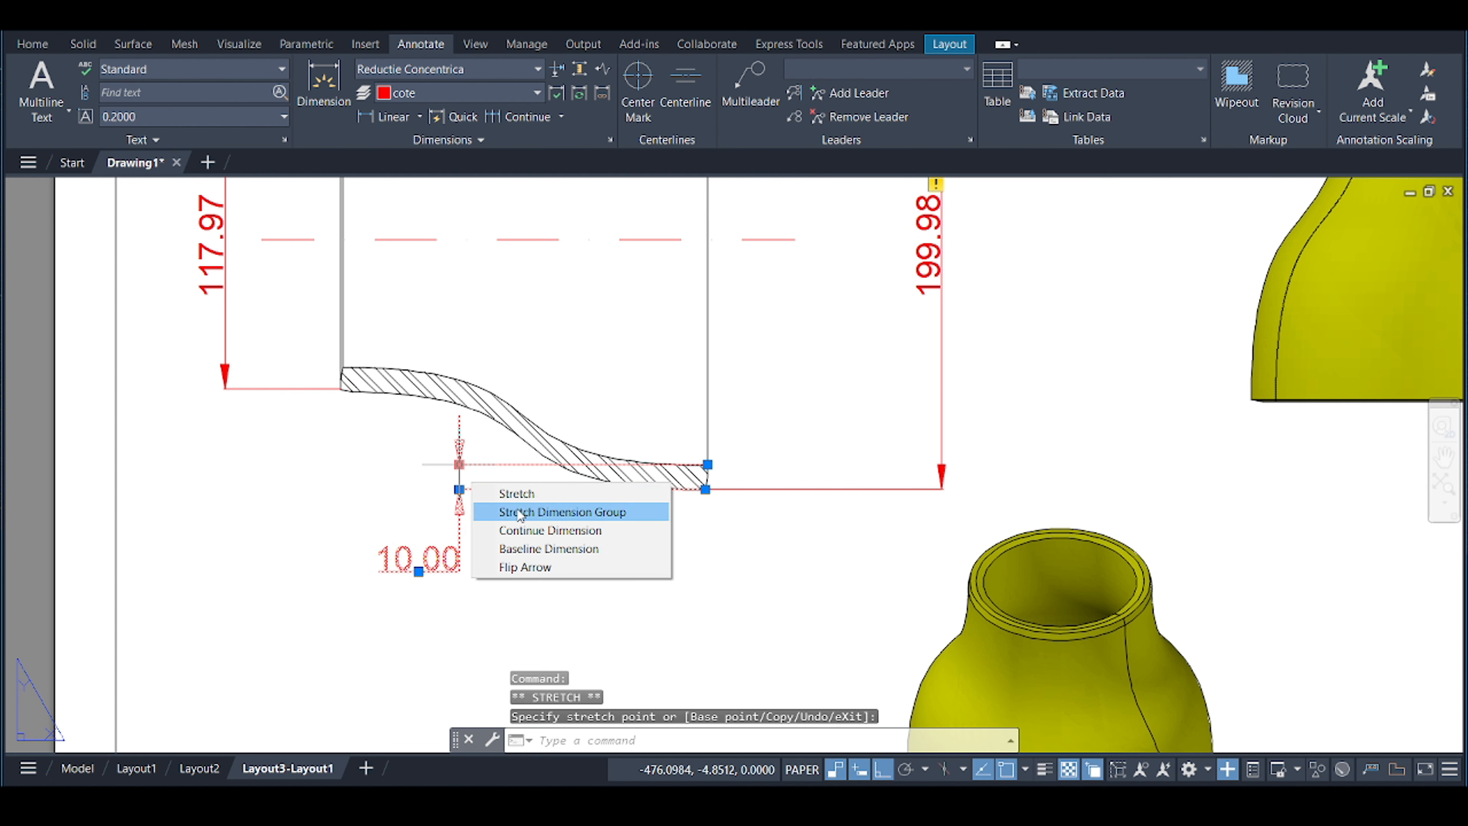
key("Escape")
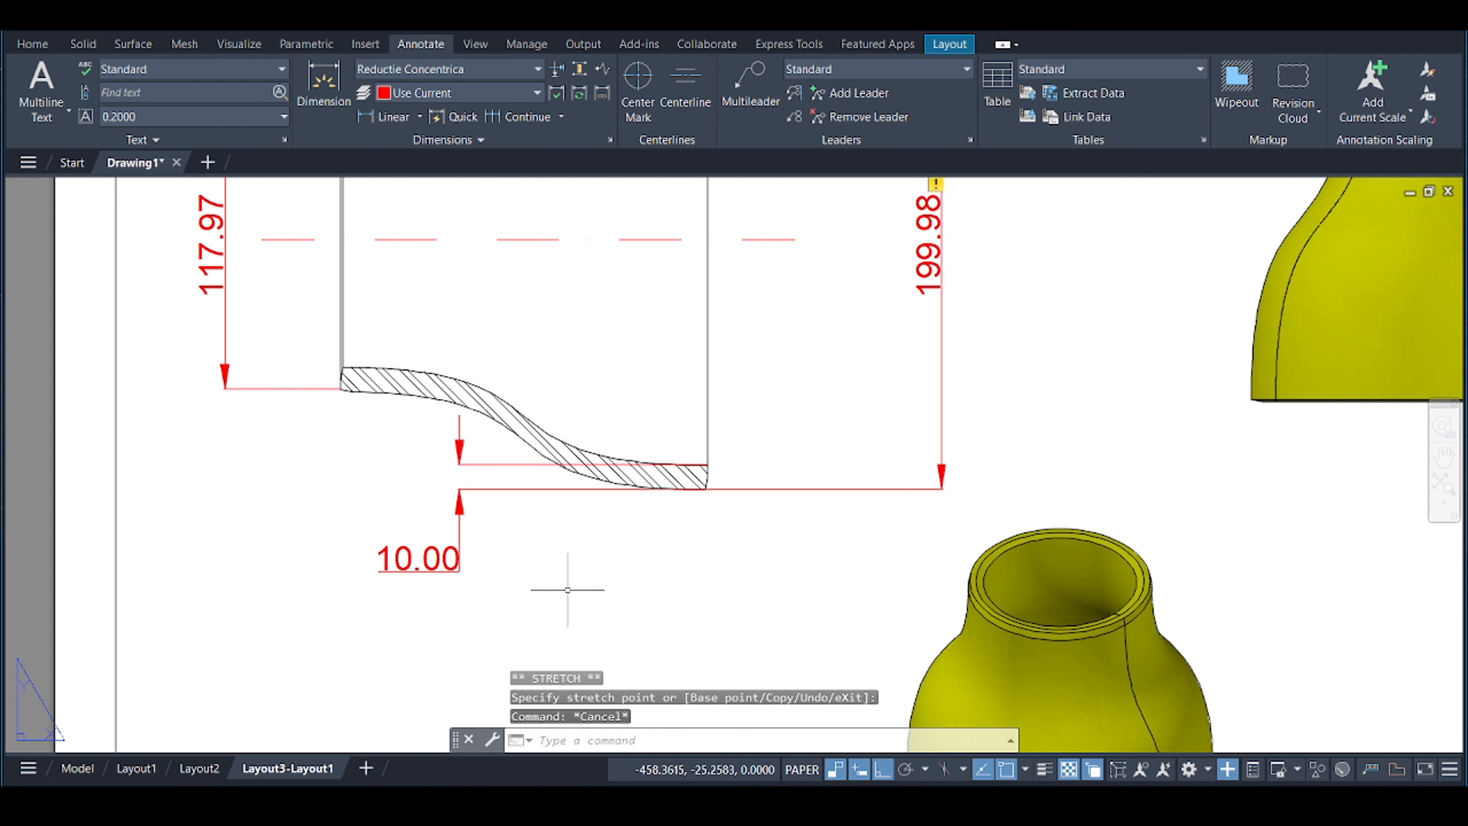
Delete the outer diameter dimension at the section view's large end.
scroll(568, 589, "down", 2)
left_click(796, 377)
key("Delete")
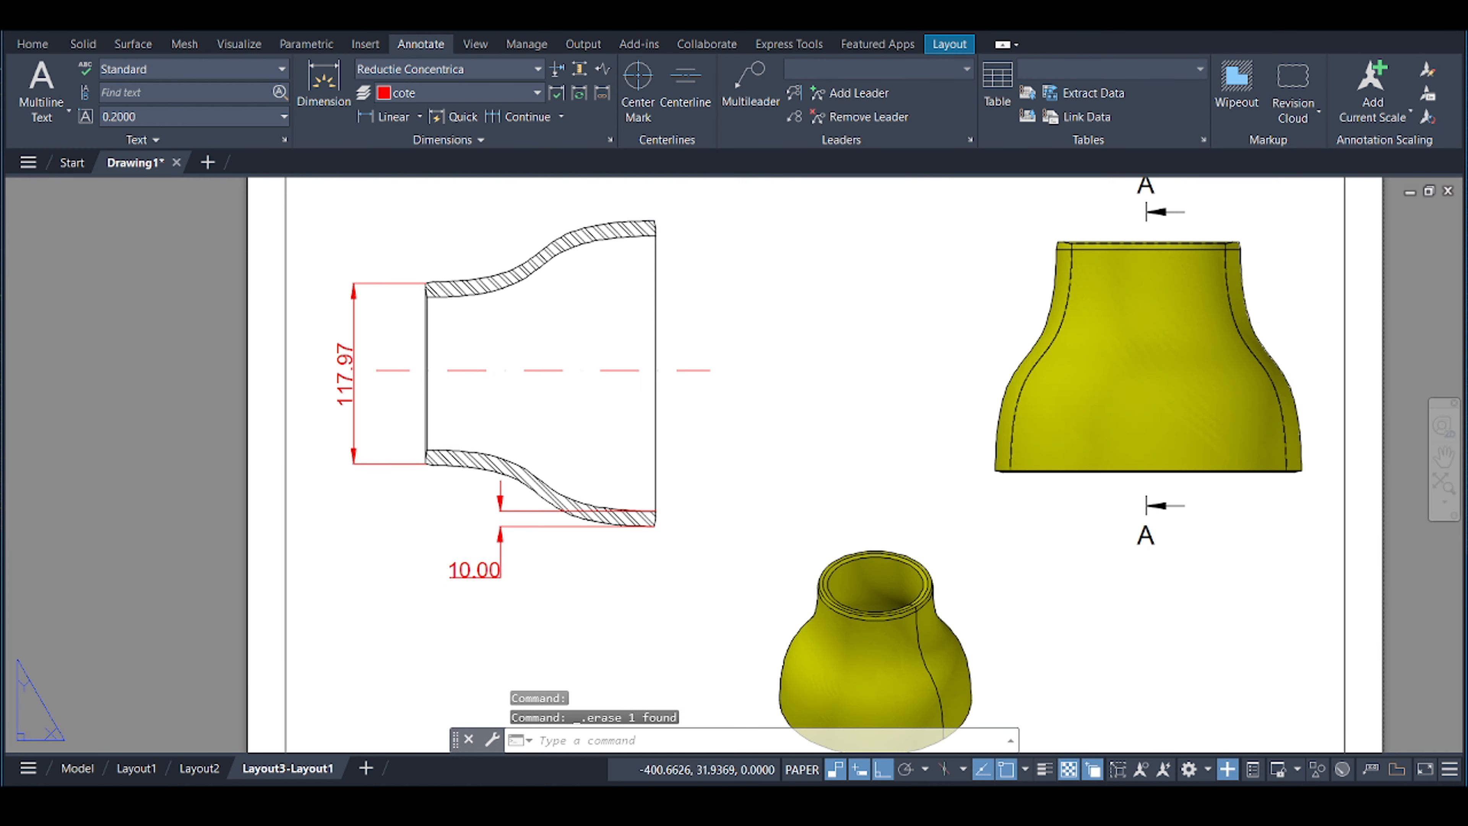
Dimension the large end's outer diameter again between its outer wall corners, placing the dimension outside that end, and finish dimensioning.
left_click(330, 93)
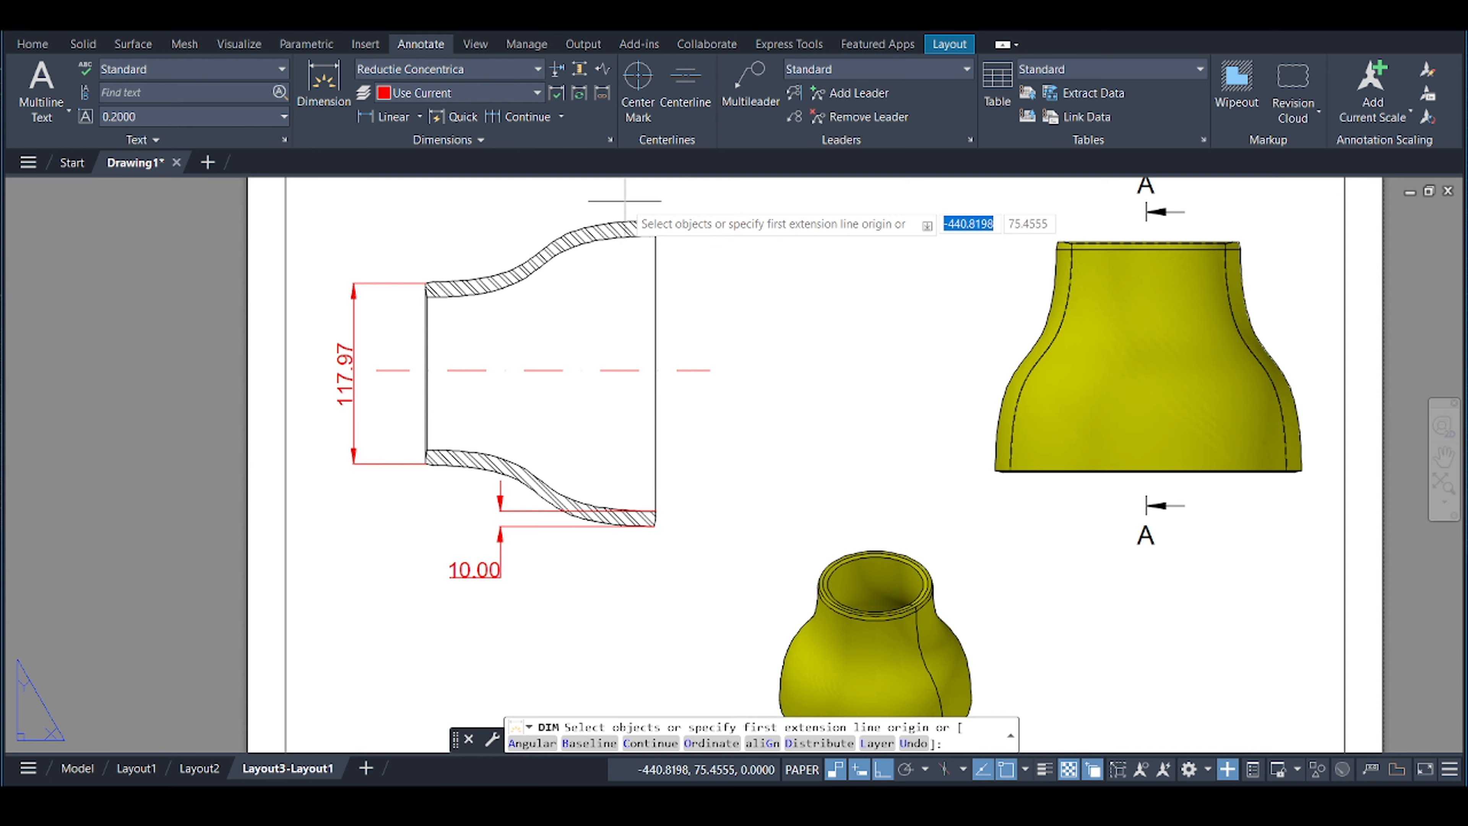
scroll(665, 220, "up", 4)
left_click(669, 458)
scroll(819, 370, "down", 5)
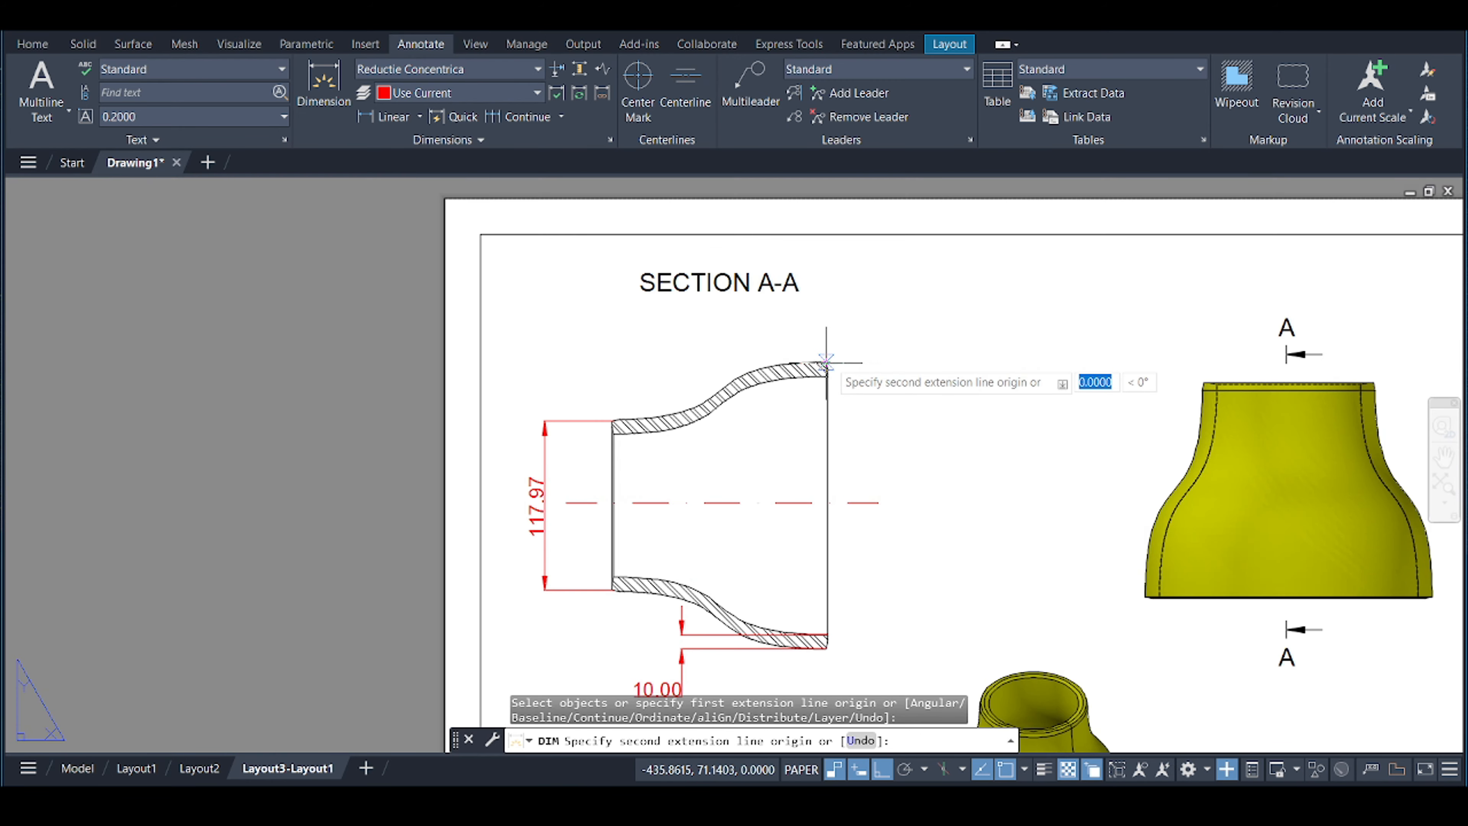
scroll(830, 653, "up", 3)
scroll(831, 654, "up", 5)
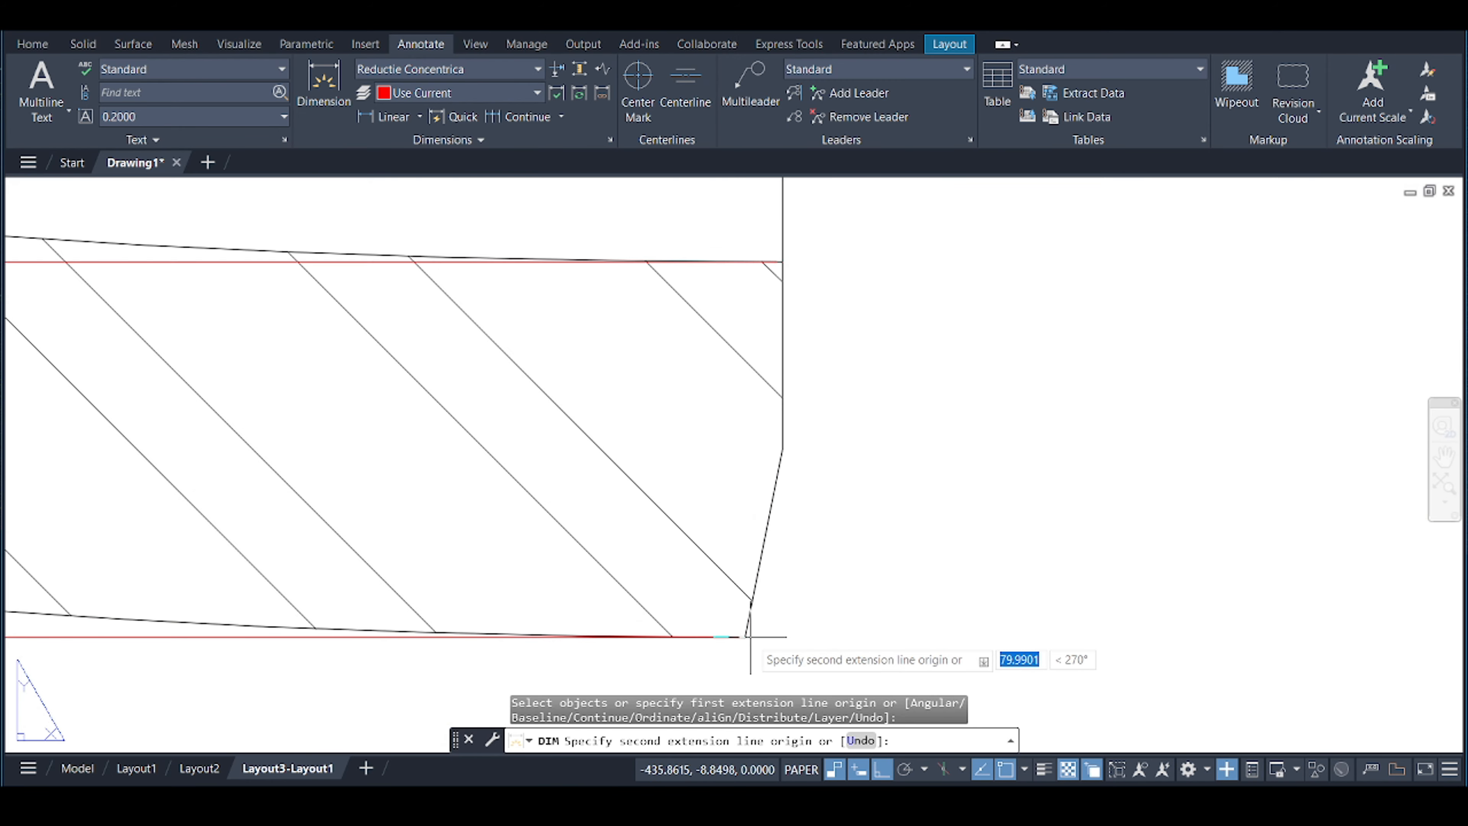
left_click(745, 636)
scroll(1009, 488, "down", 6)
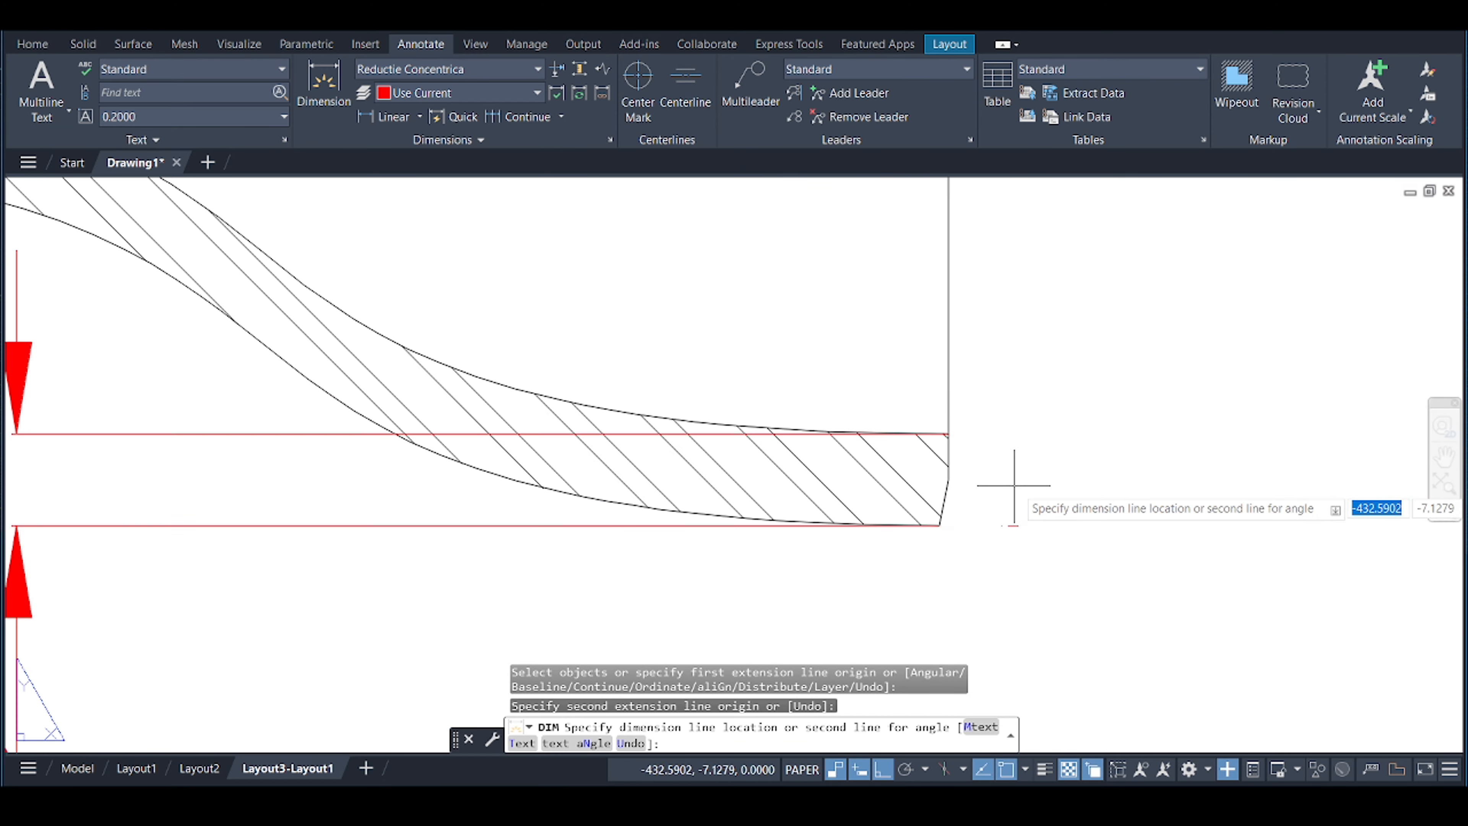
left_click(1116, 393)
scroll(1133, 397, "down", 6)
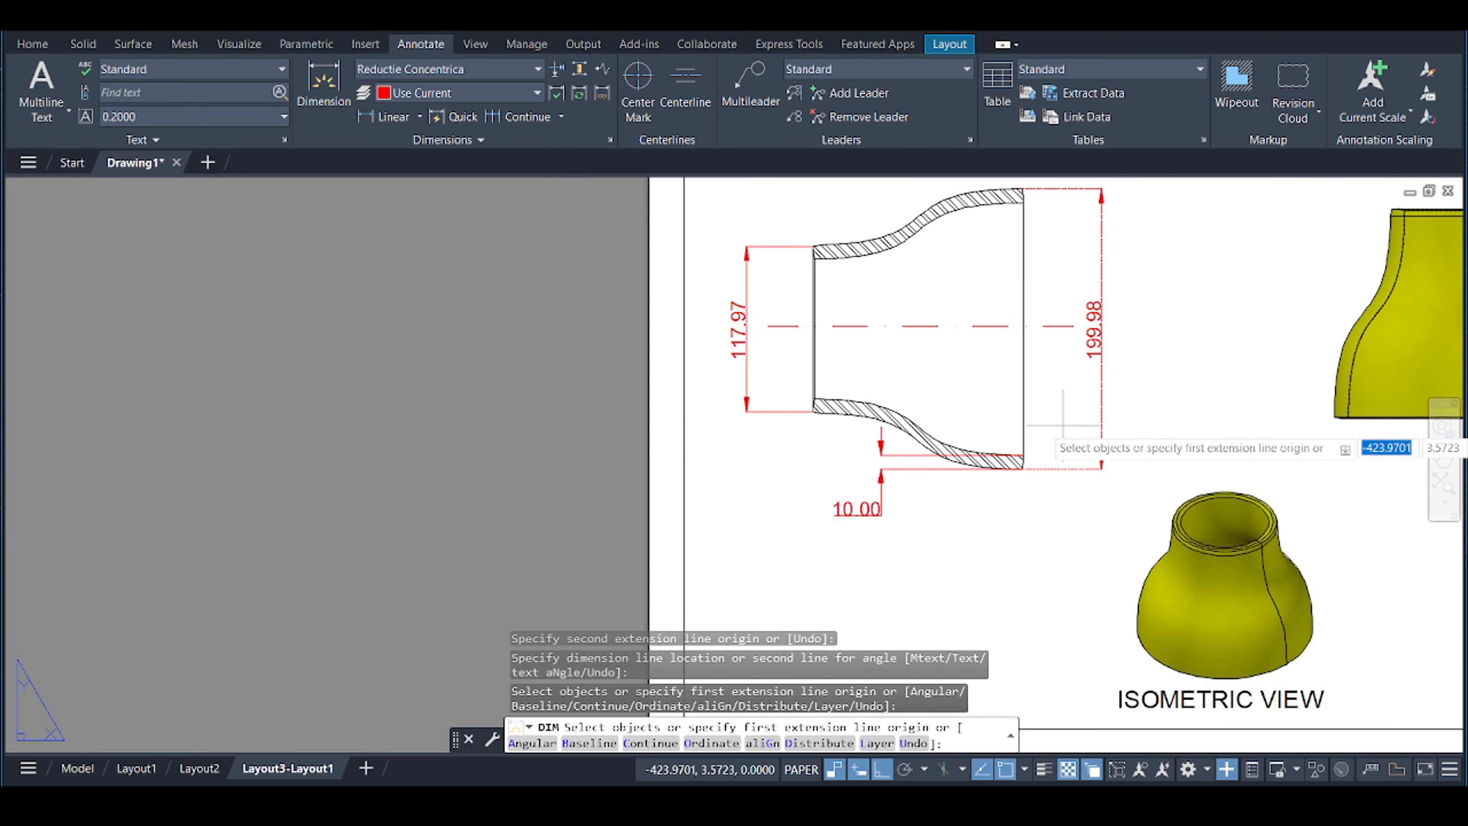
key("Return")
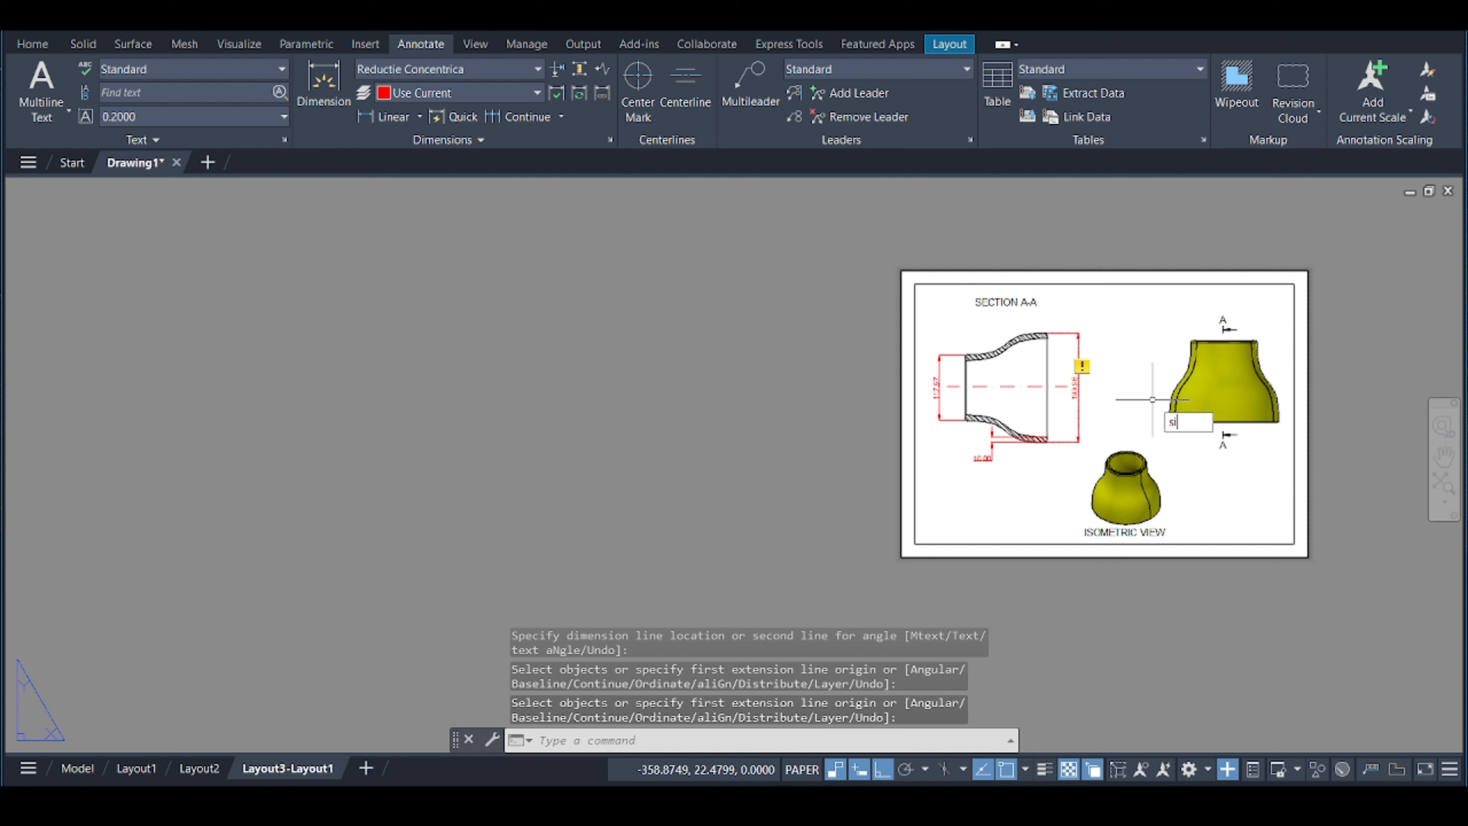
Modify the Reductie Concentrica dimension style so the primary units' linear precision is 0, and close the Dimension Style Manager.
type("simstyl")
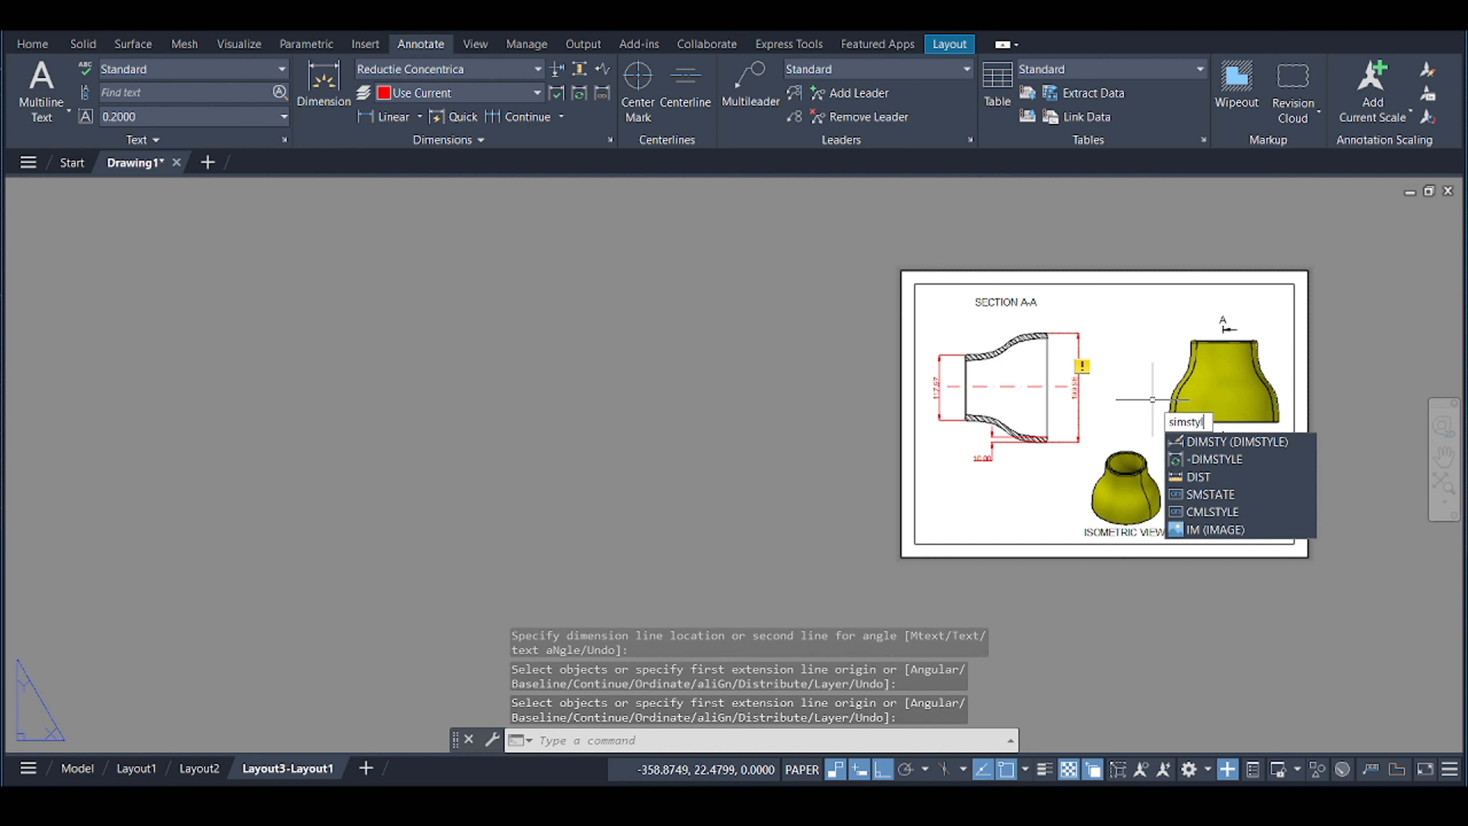
key("Return")
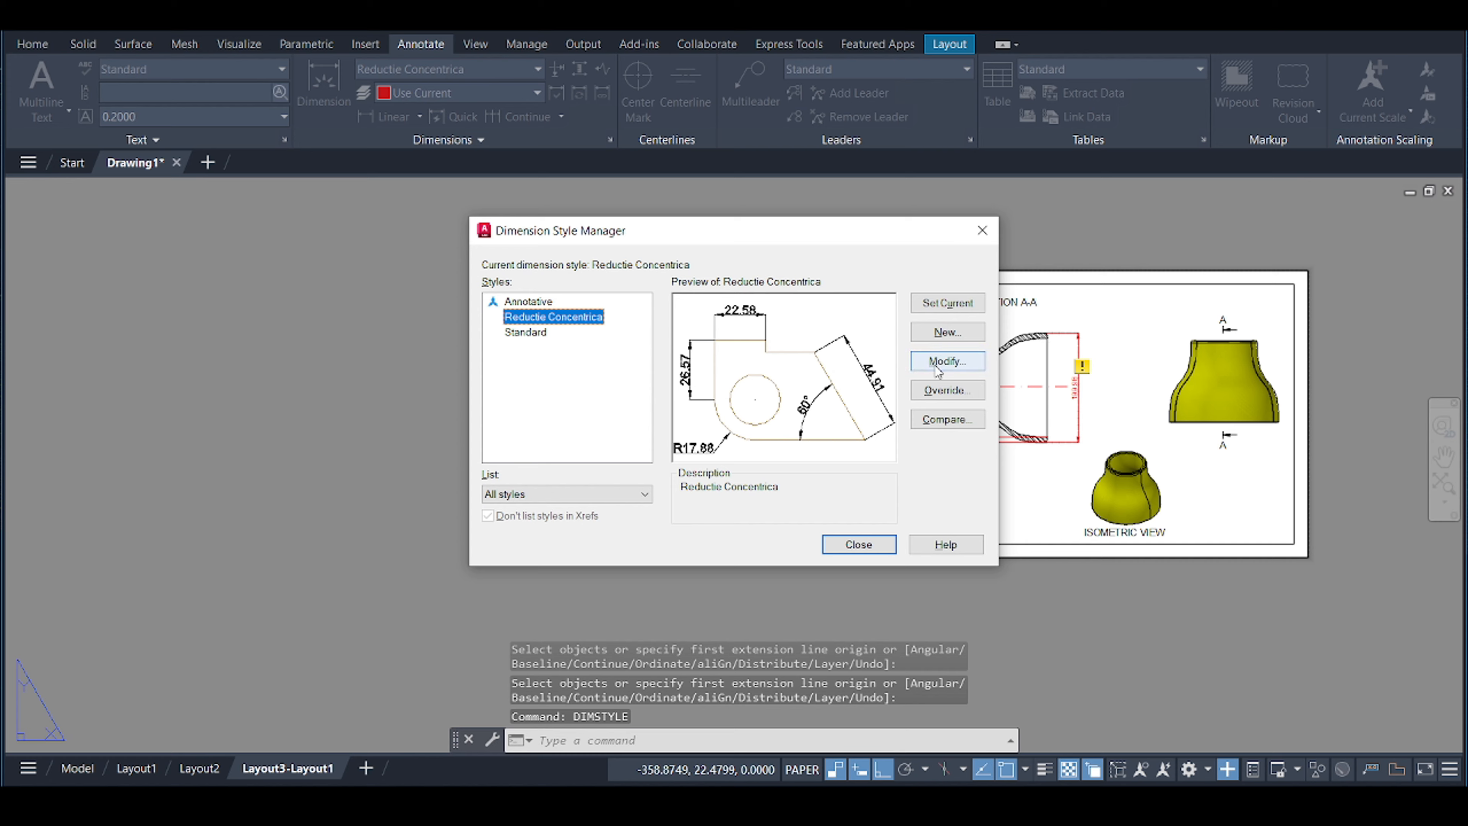
left_click(948, 361)
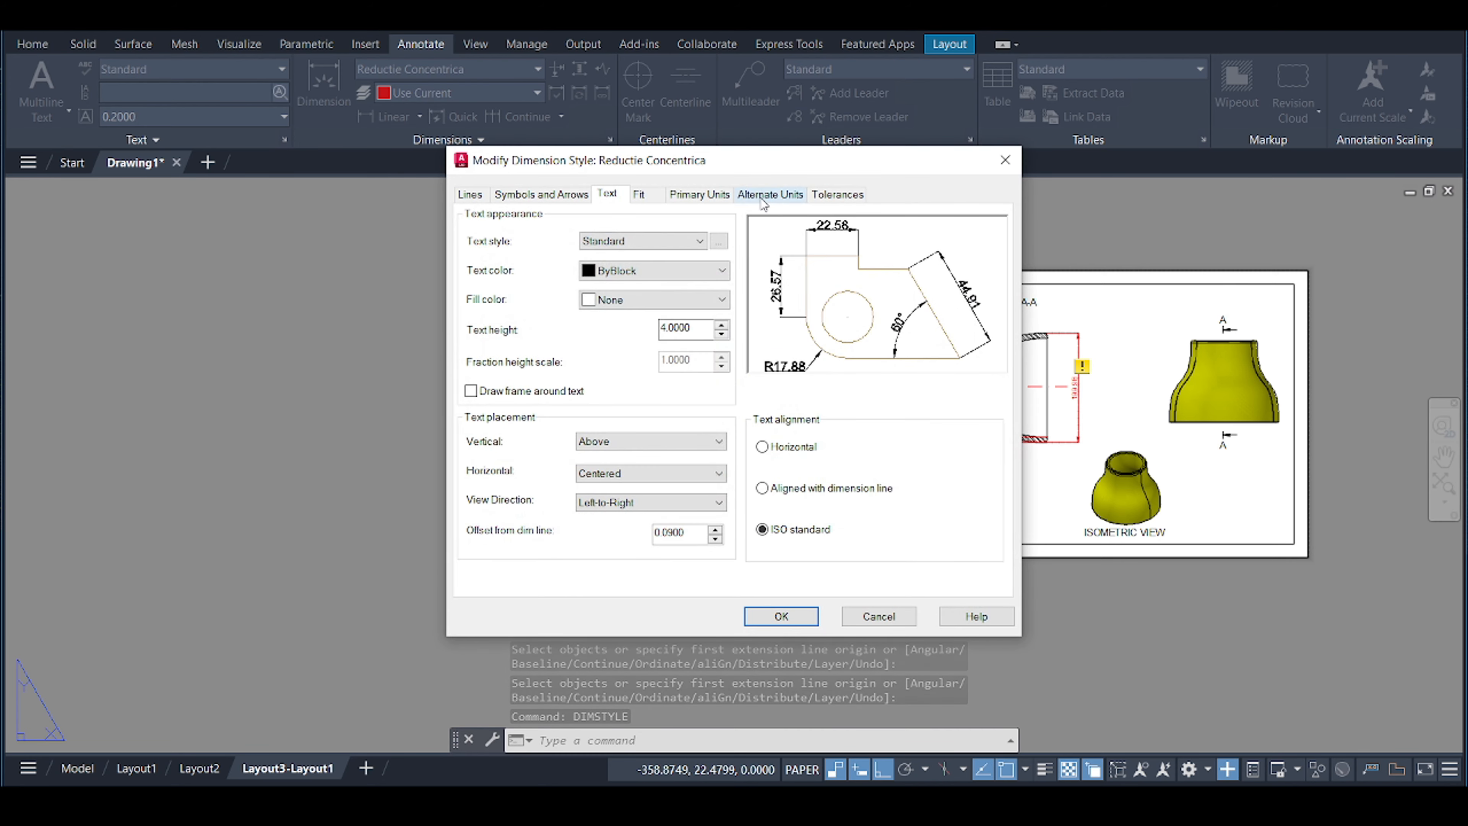
left_click(764, 197)
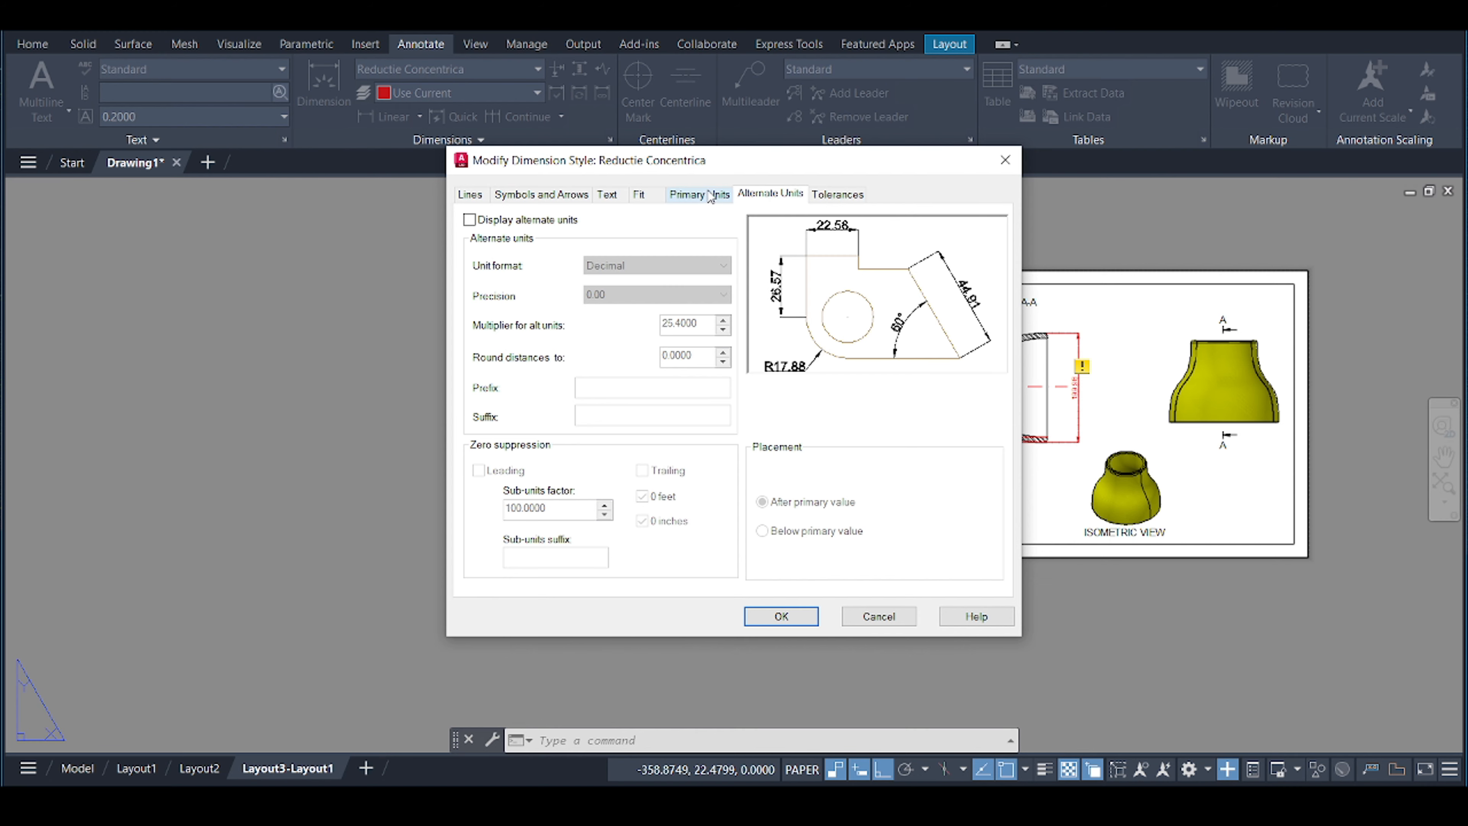
left_click(709, 196)
left_click(717, 261)
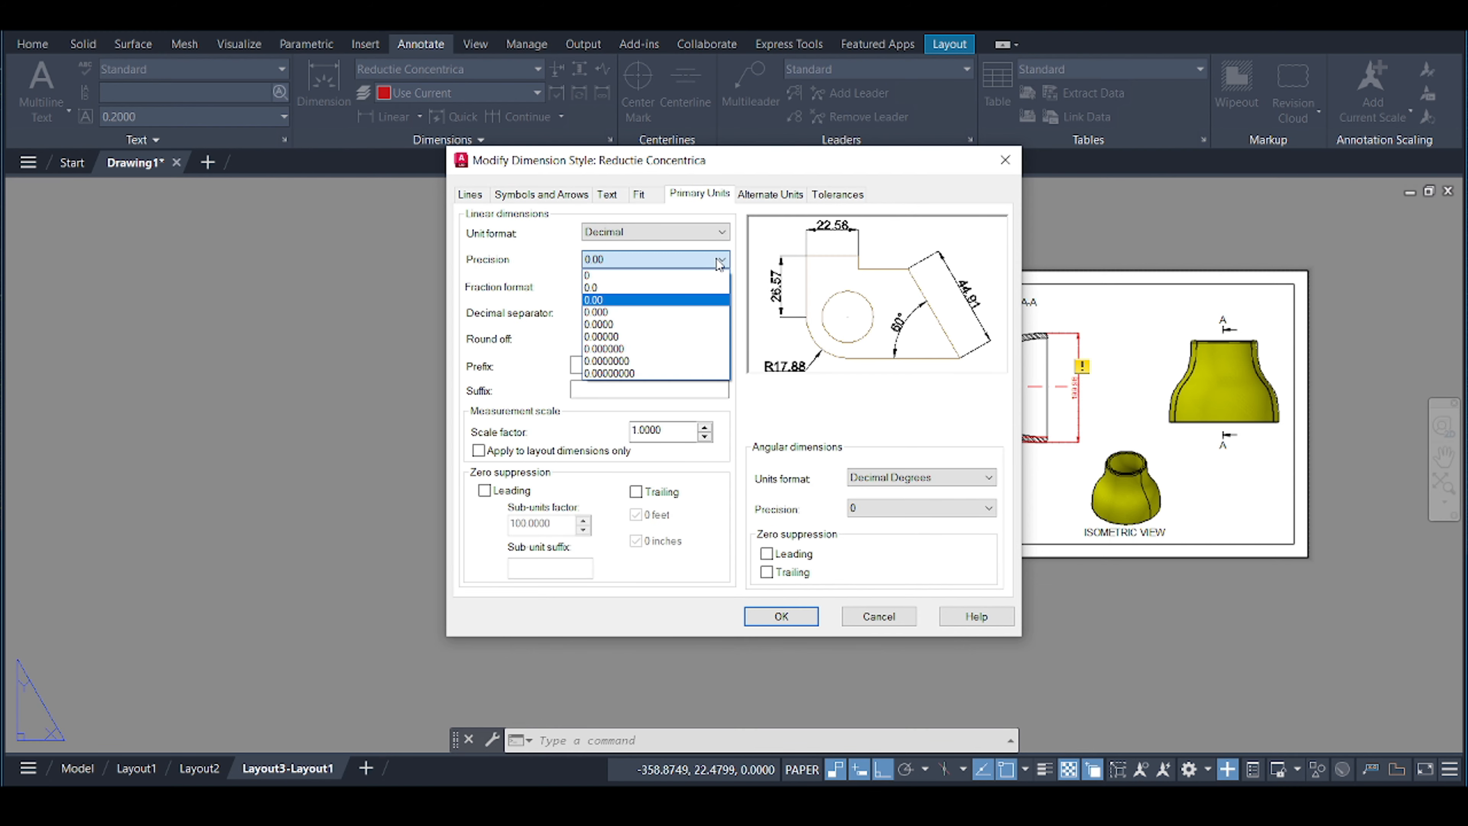
left_click(705, 275)
left_click(782, 616)
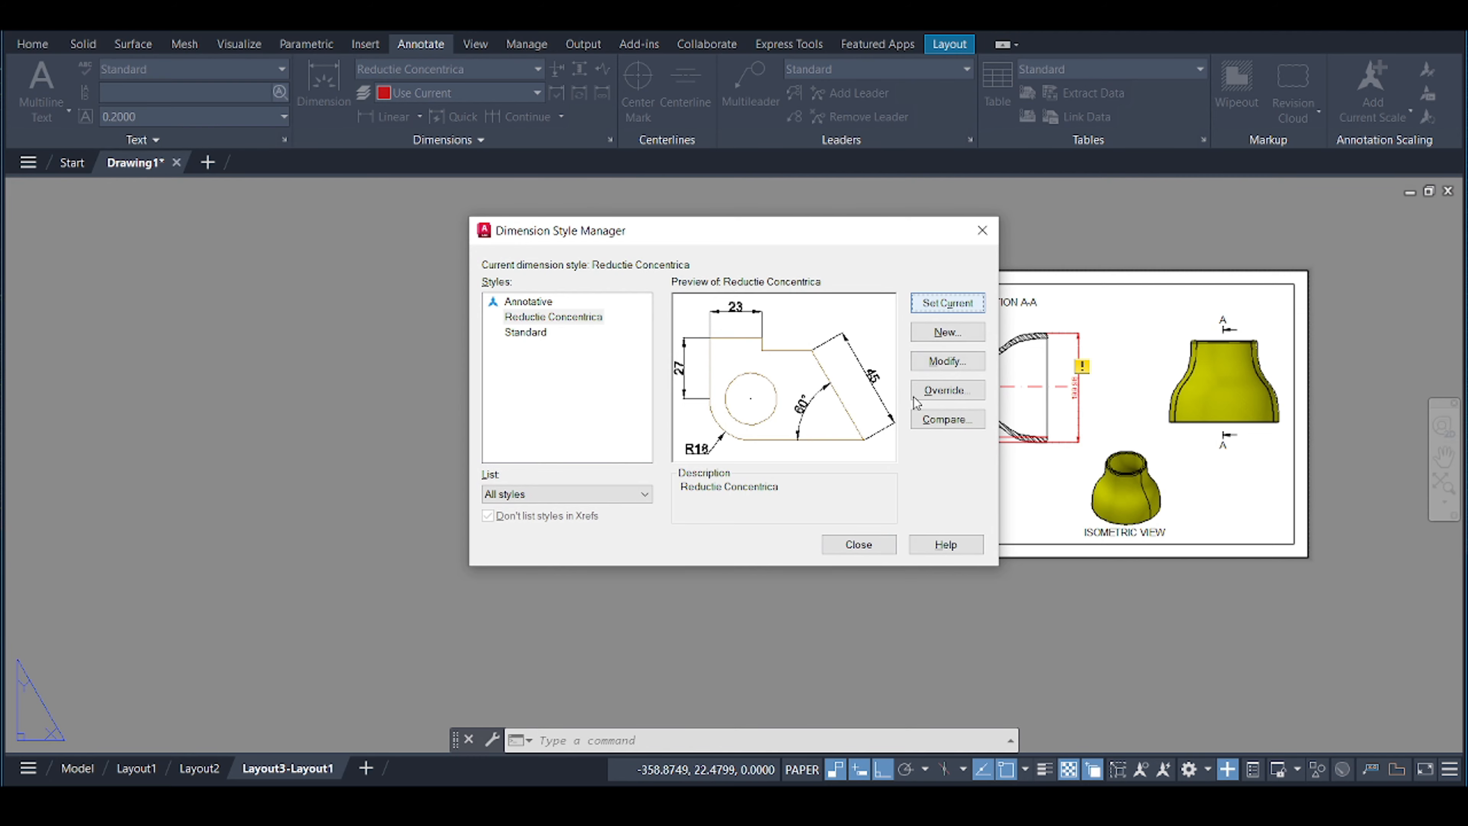
left_click(859, 547)
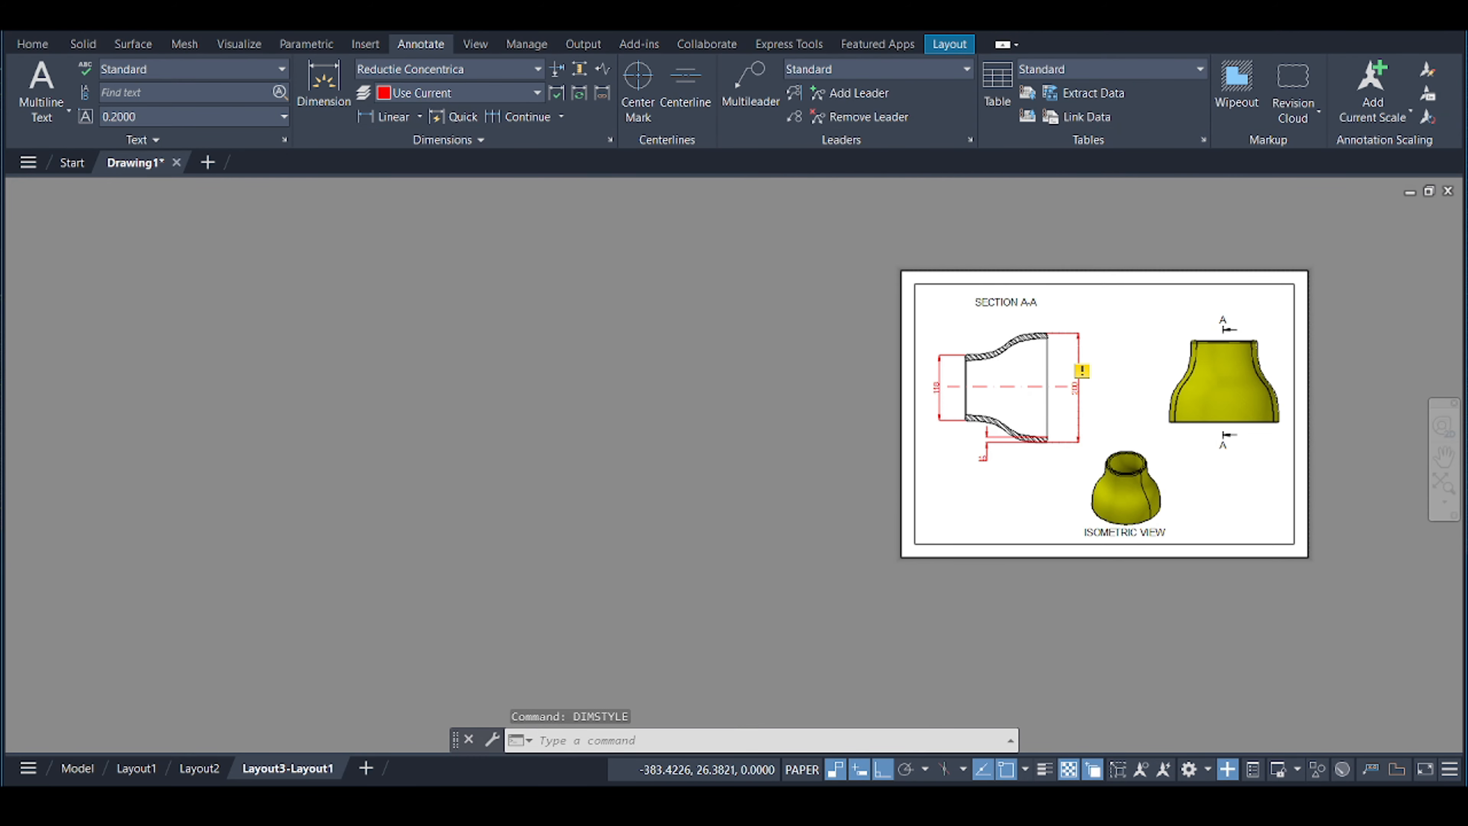
Dimension the section view's overall length between its large and small end faces, placing the dimension above the section, and finish dimensioning.
scroll(1109, 389, "up", 6)
scroll(1109, 390, "down", 6)
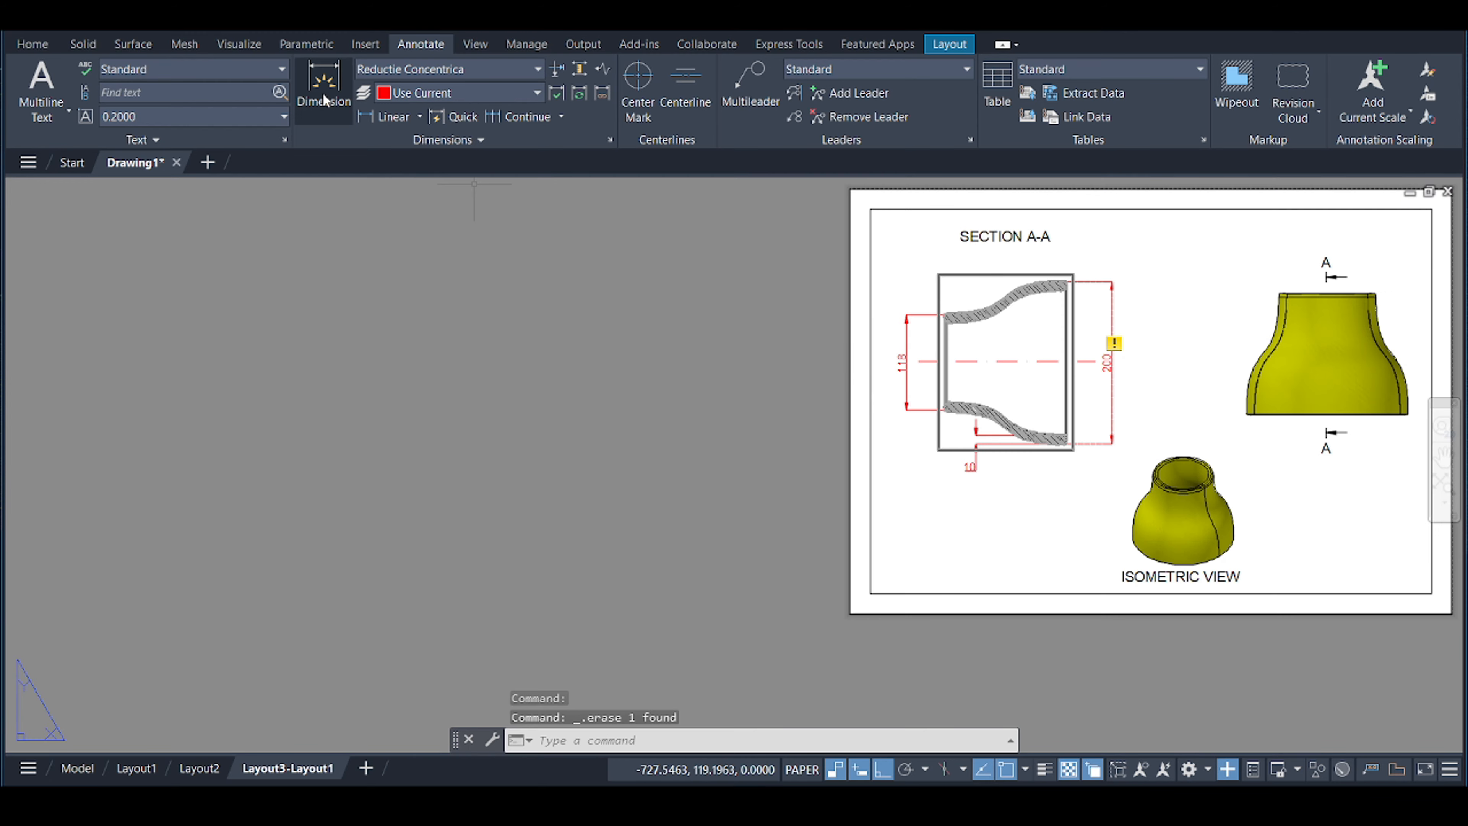
left_click(324, 84)
scroll(1131, 236, "up", 3)
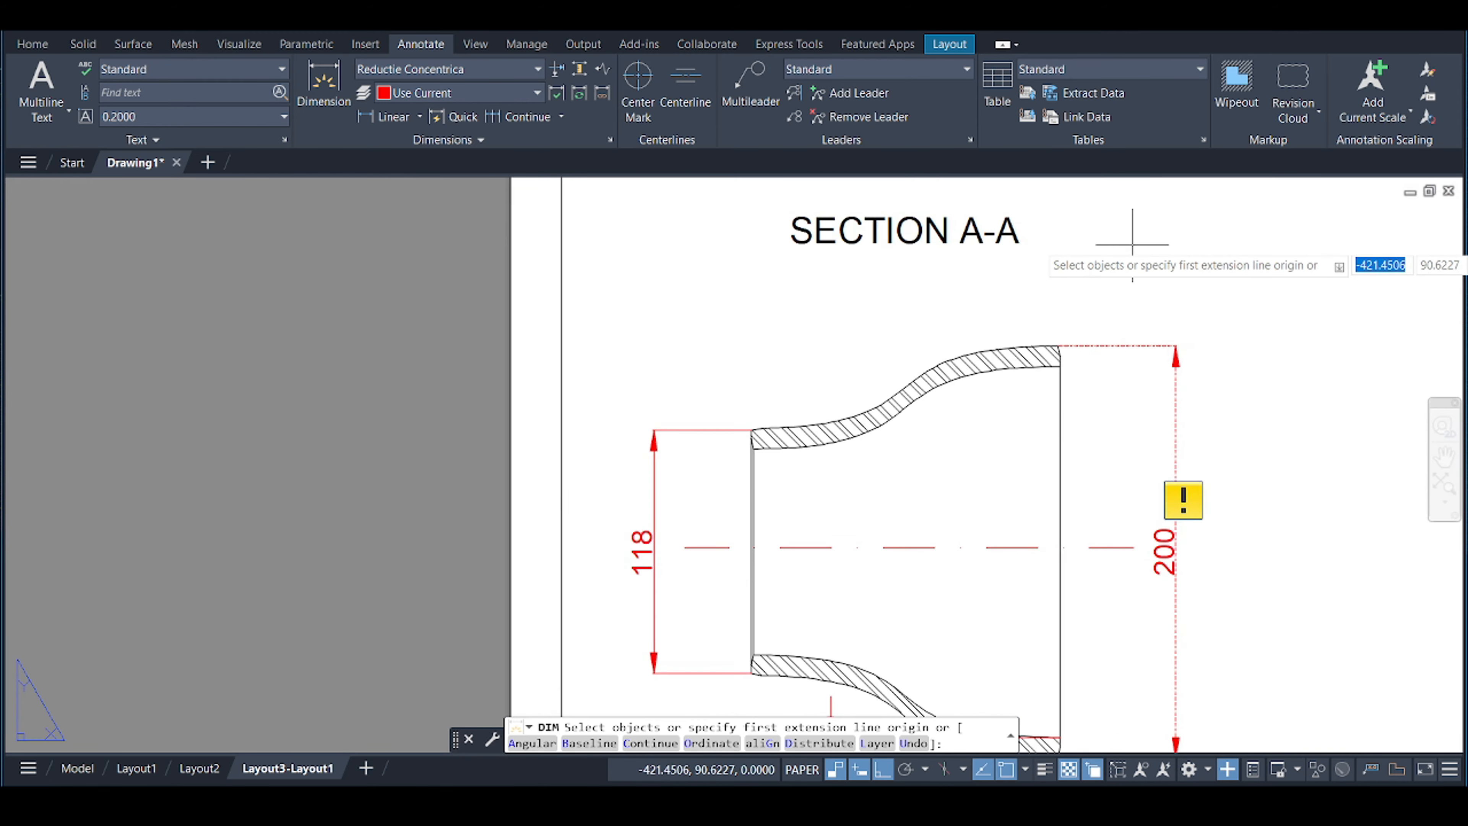
scroll(1118, 269, "up", 4)
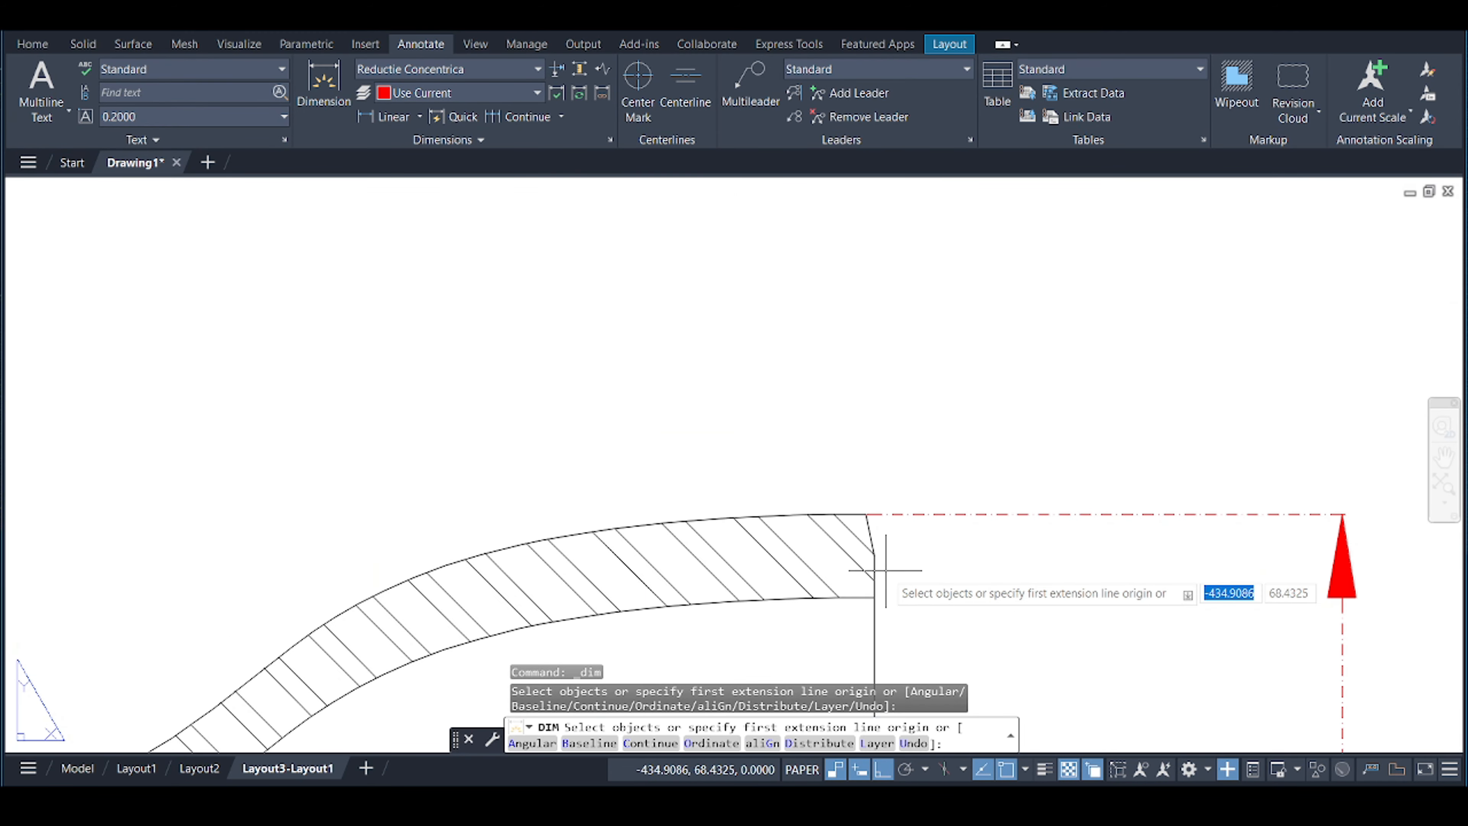
scroll(859, 513, "up", 5)
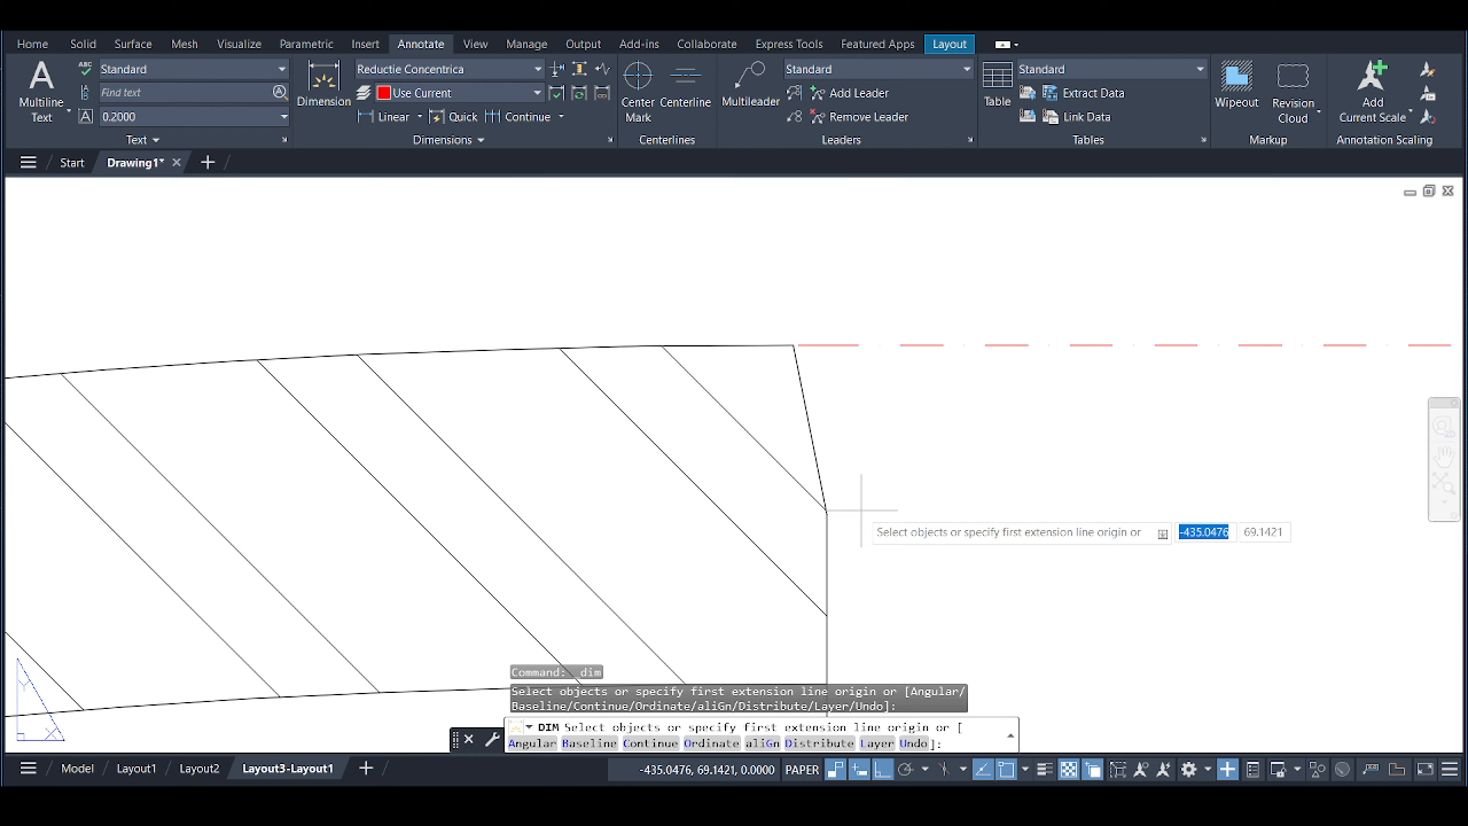
left_click(826, 512)
scroll(859, 428, "down", 10)
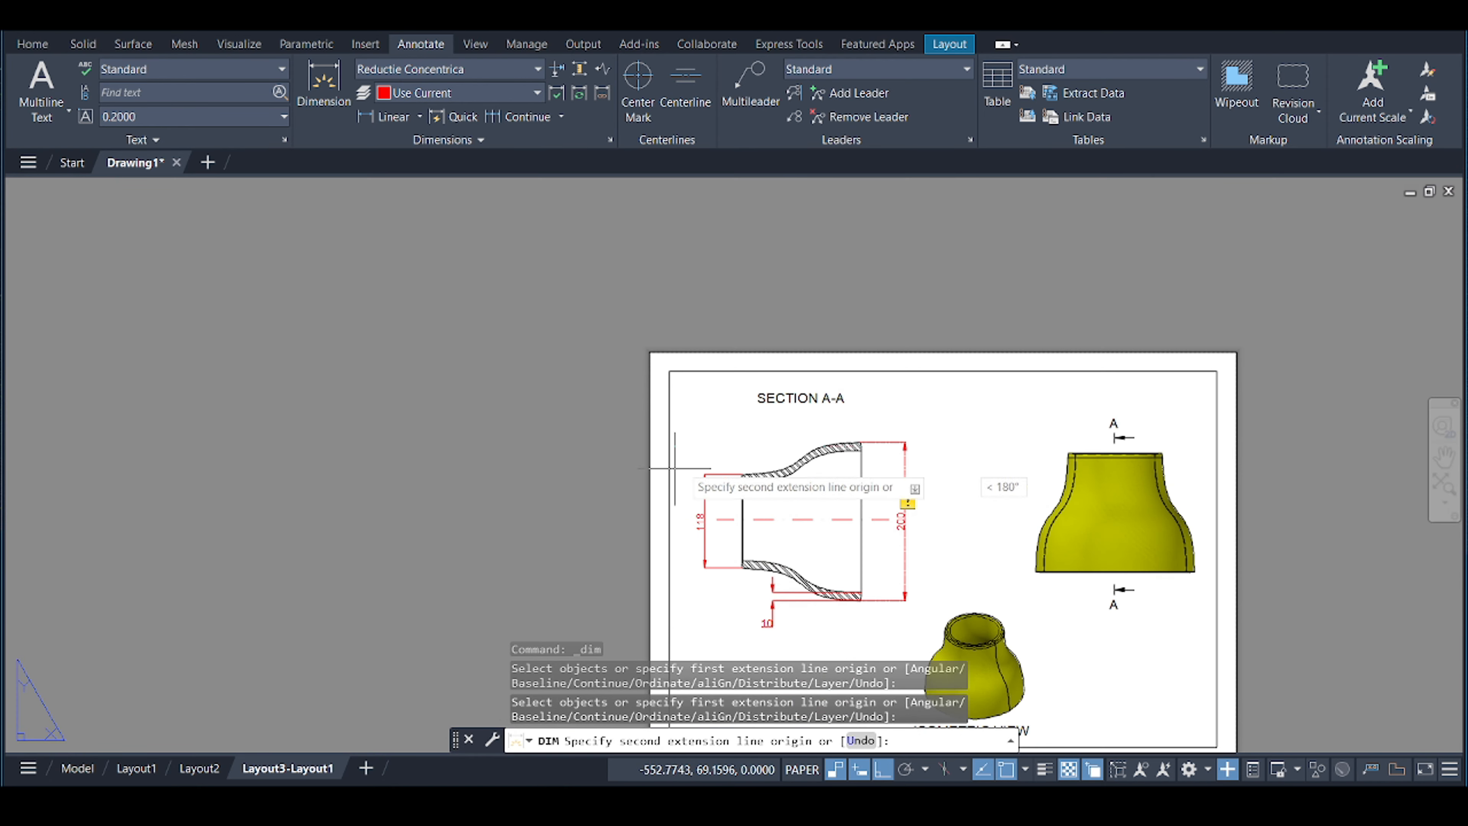
scroll(722, 462, "up", 3)
scroll(760, 485, "up", 3)
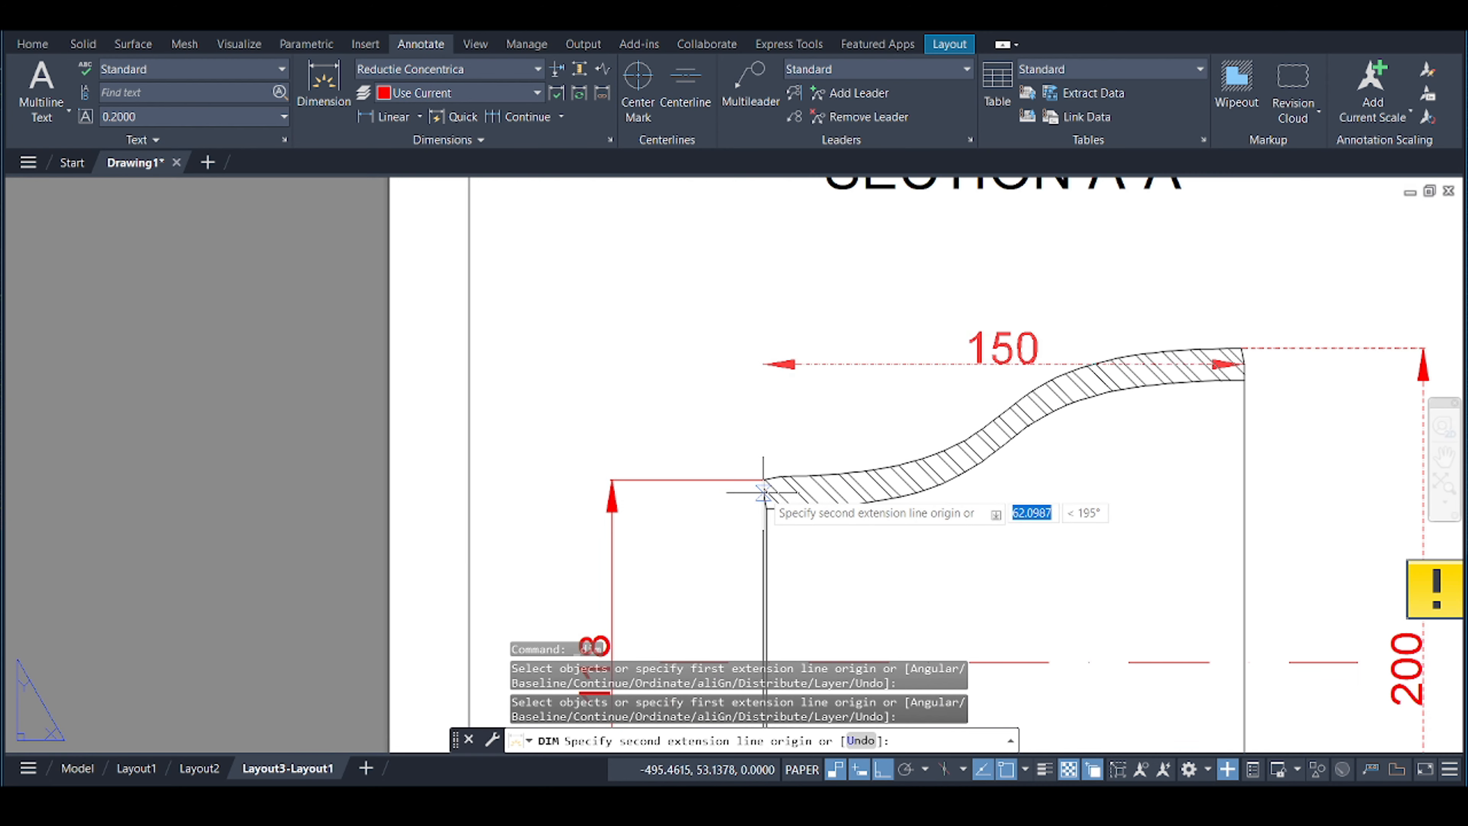
scroll(763, 487, "up", 5)
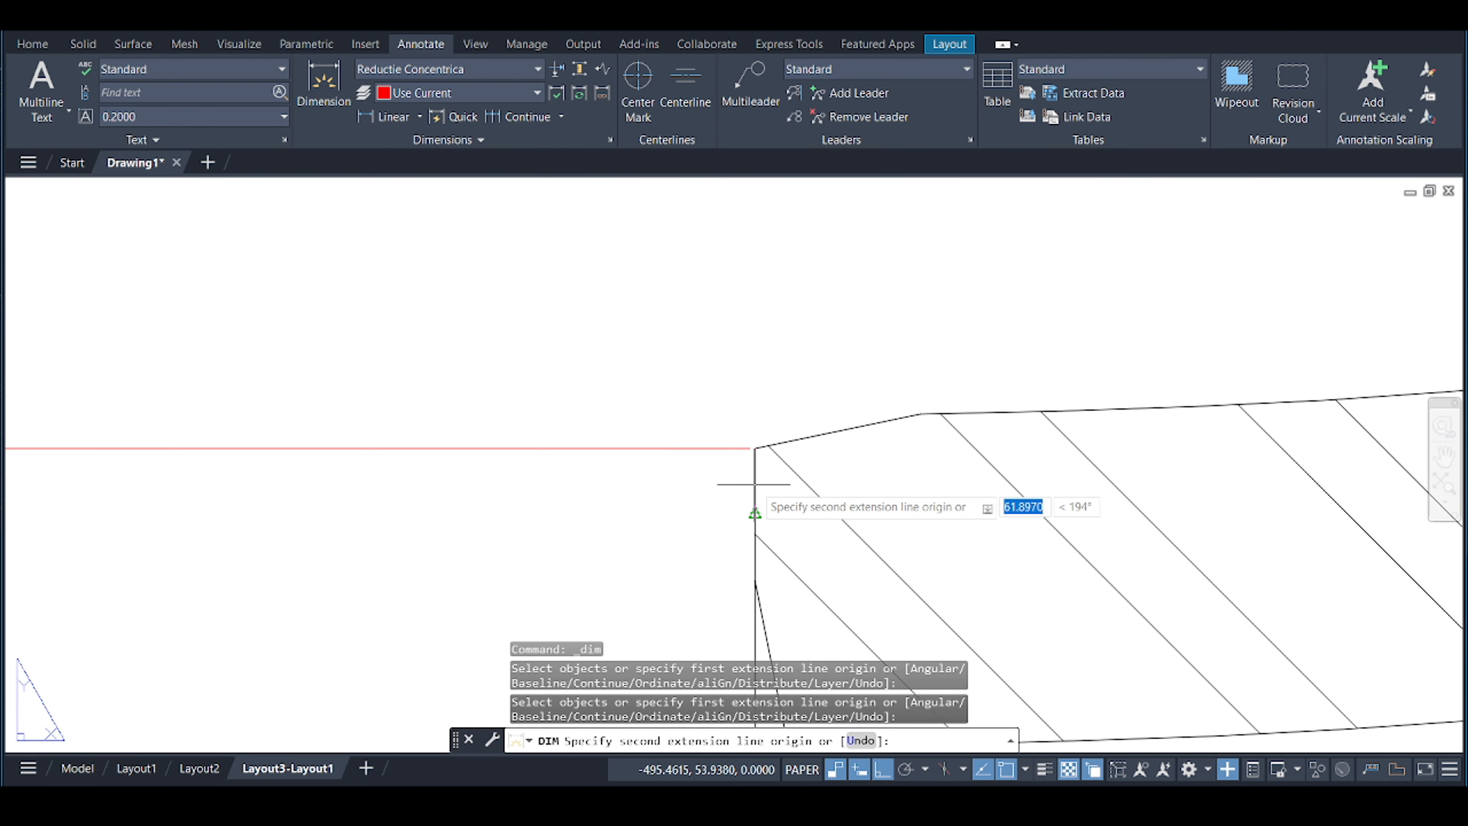
left_click(754, 484)
scroll(775, 439, "down", 5)
scroll(809, 323, "down", 3)
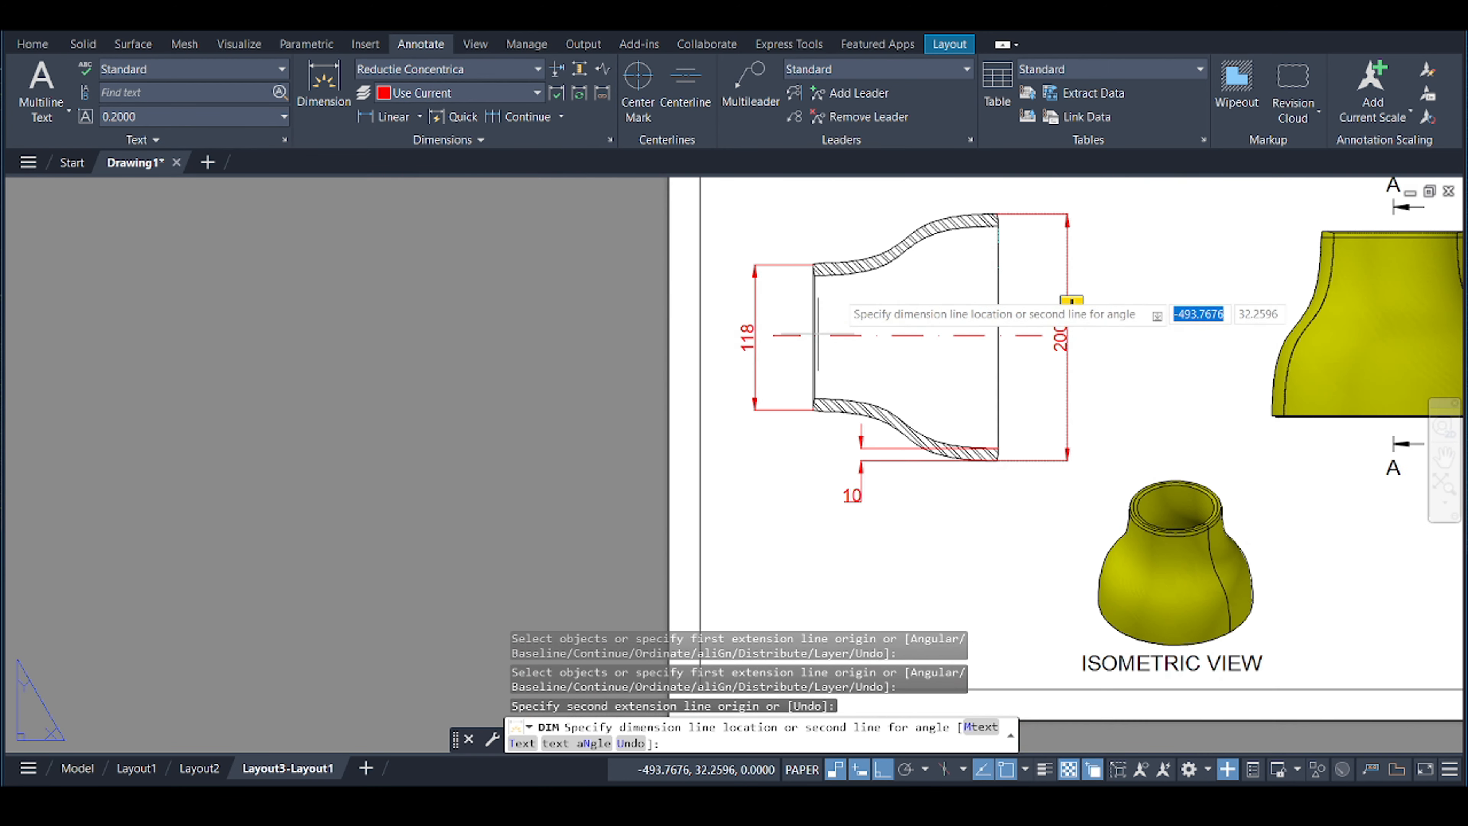
scroll(818, 334, "down", 6)
scroll(855, 278, "up", 6)
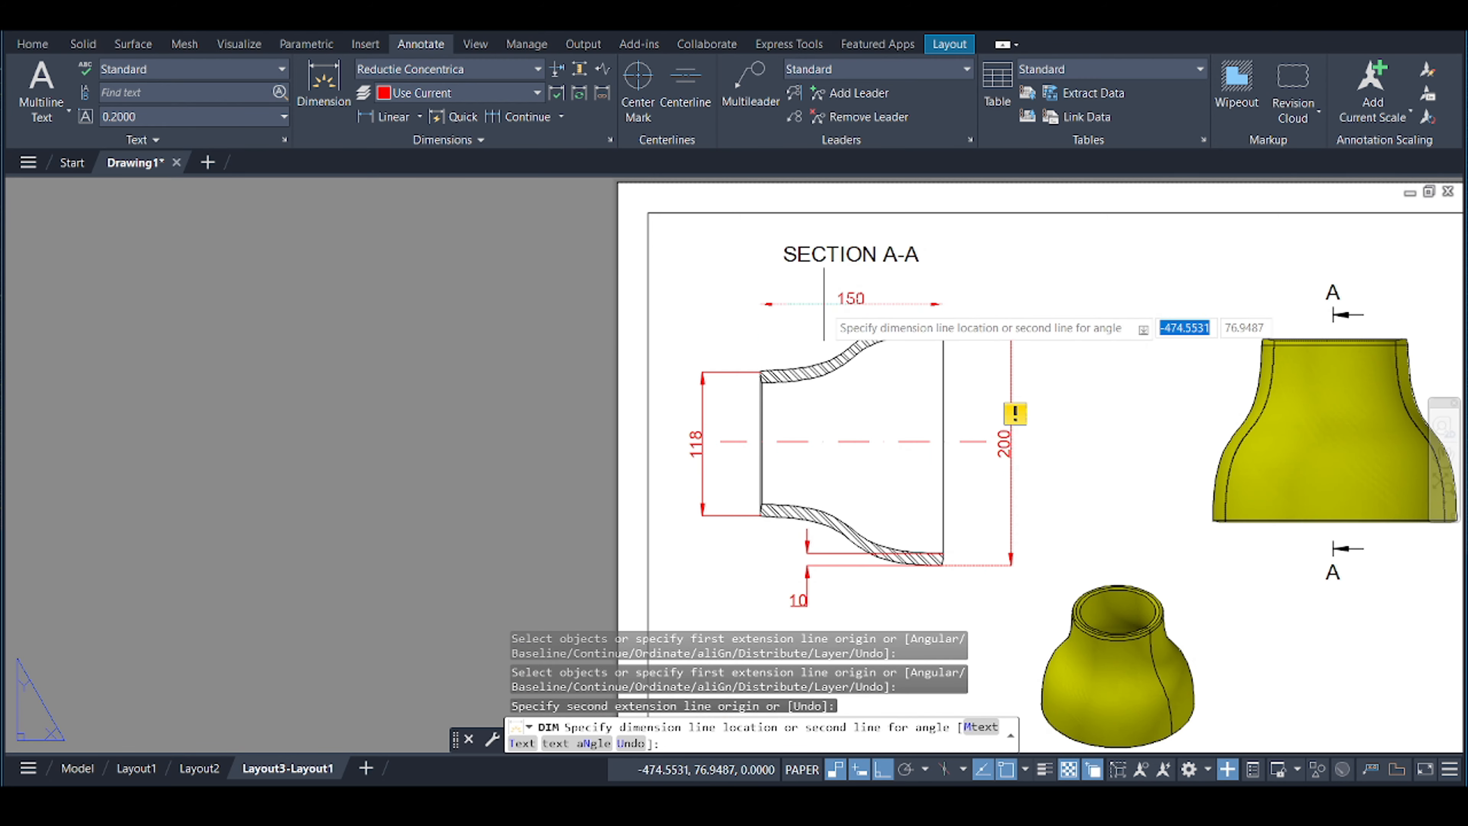
left_click(824, 297)
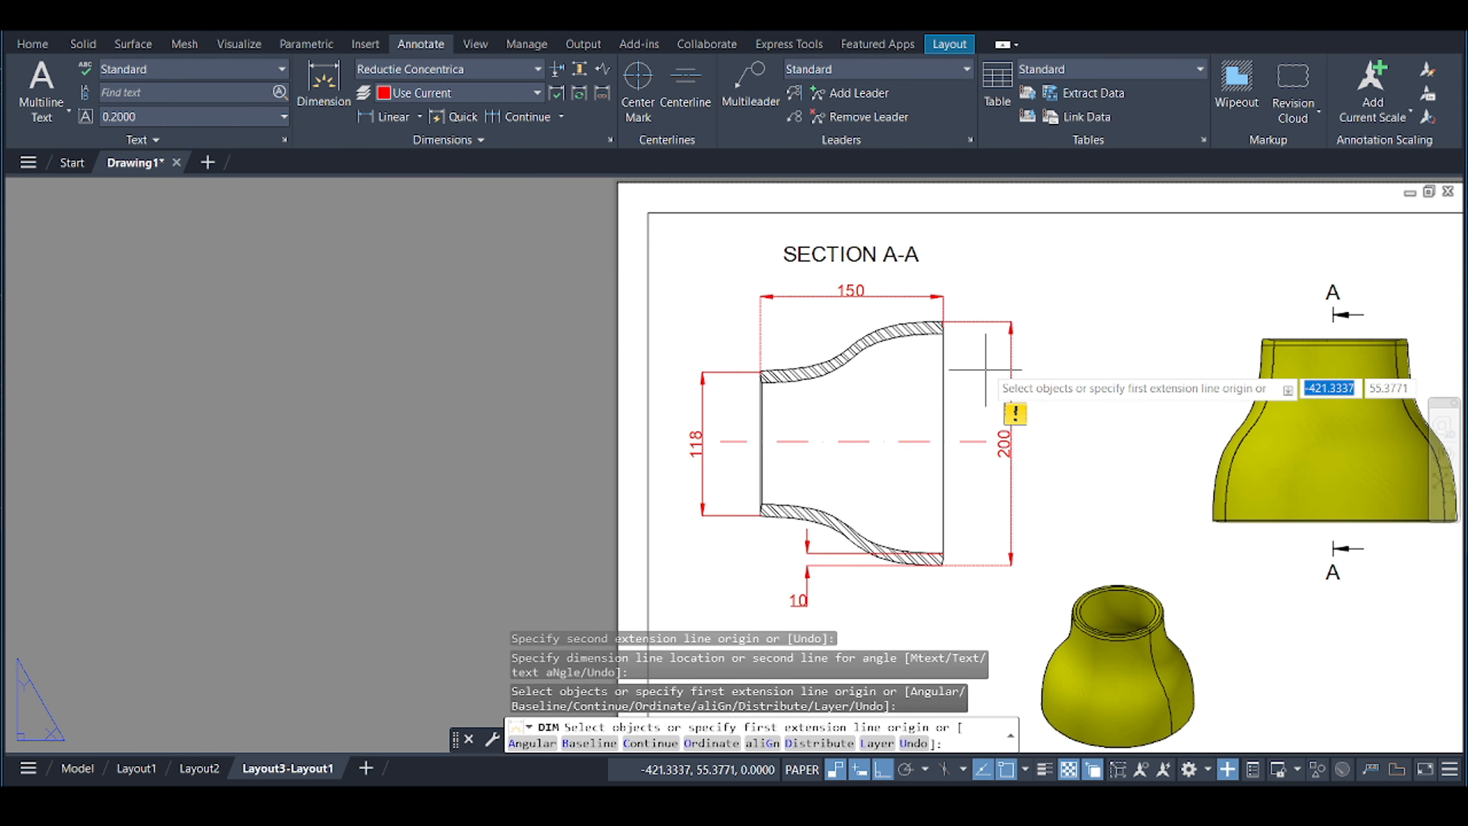
key("Escape")
Assign the section's overall length dimension and the large end's outer diameter dimension to the cote layer.
scroll(905, 299, "up", 4)
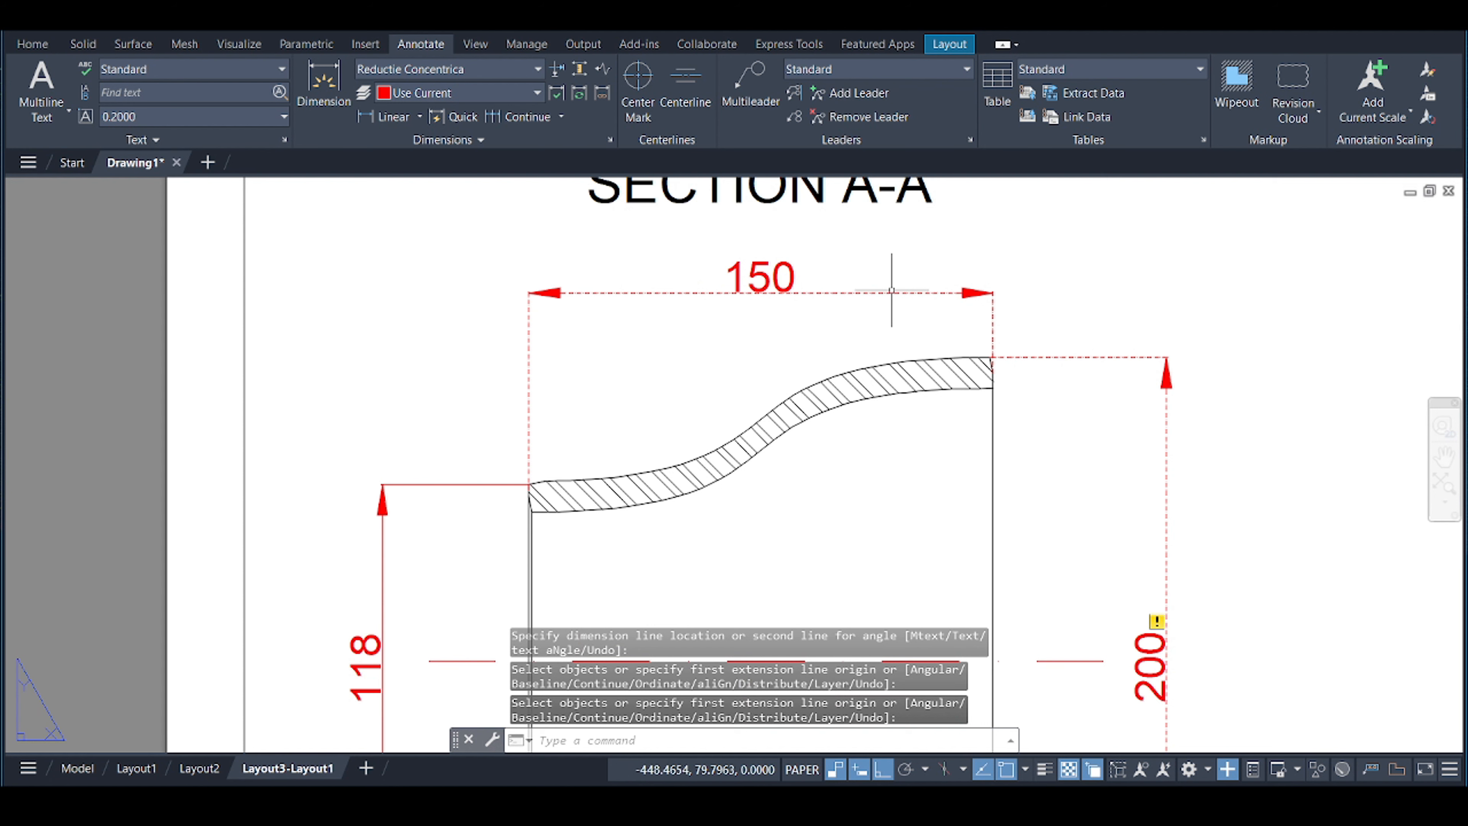
left_click(890, 291)
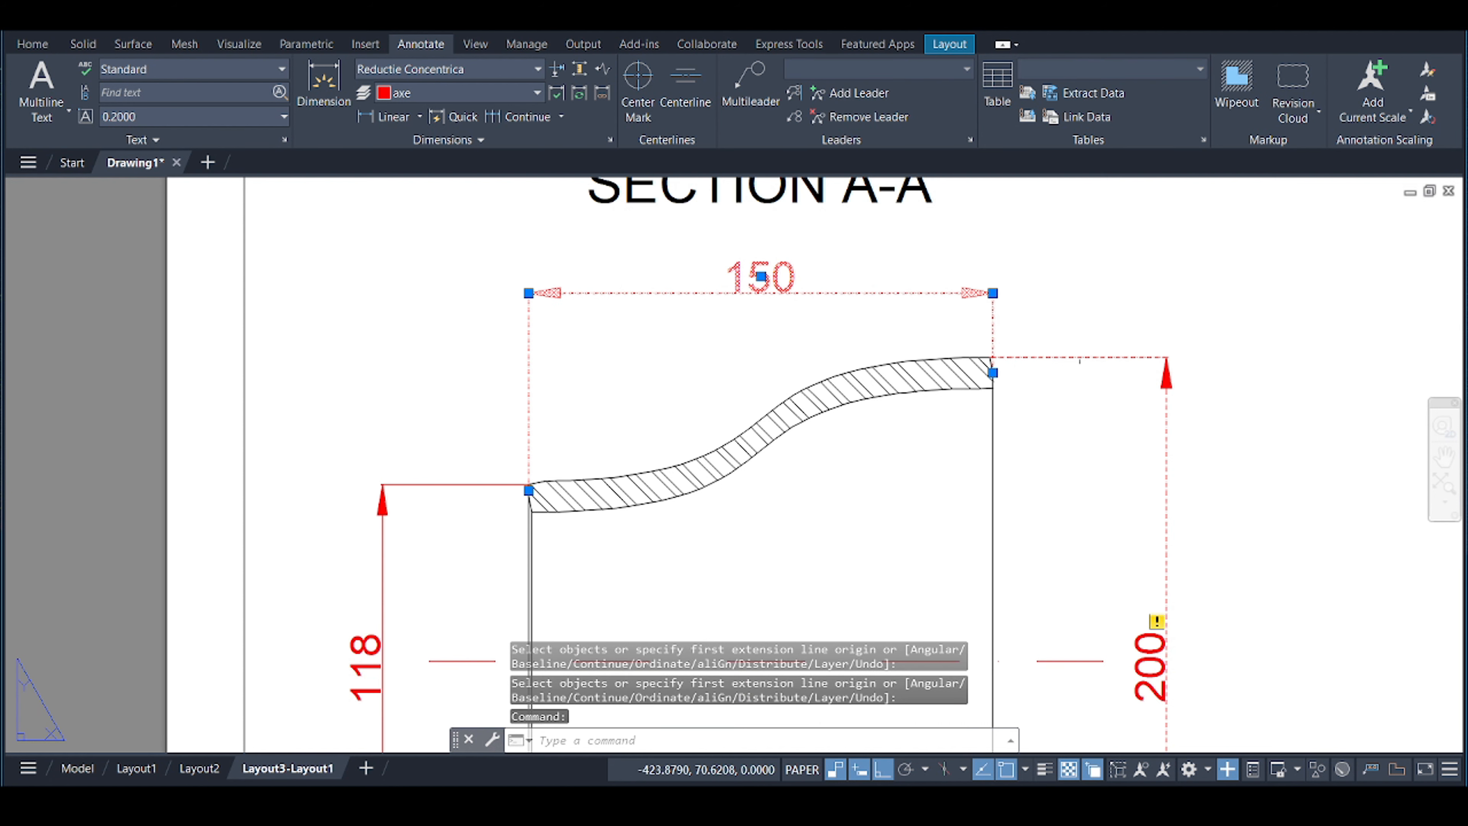
left_click(1075, 354)
scroll(1076, 354, "down", 6)
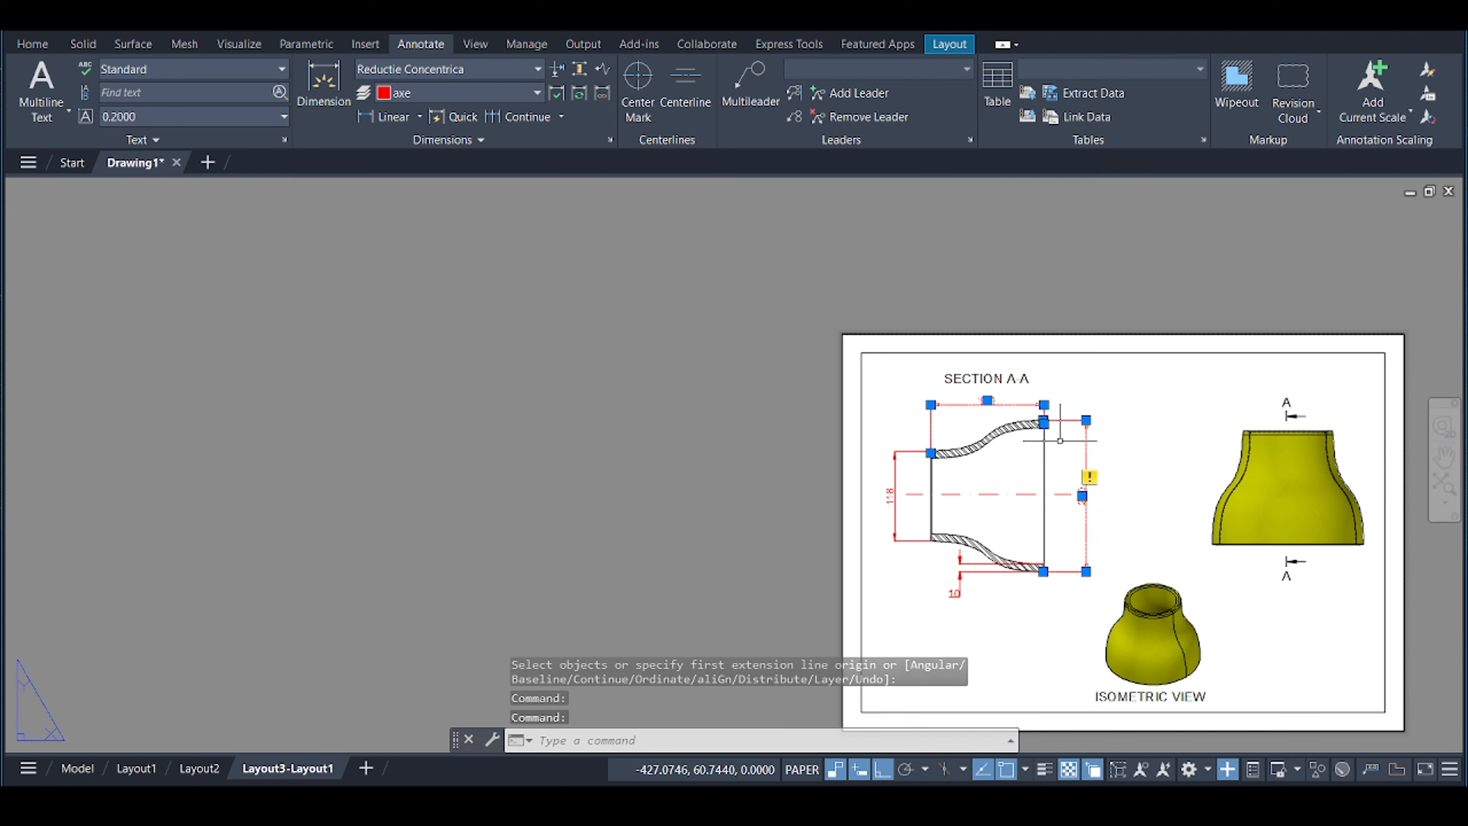
scroll(964, 586, "up", 8)
scroll(963, 587, "down", 4)
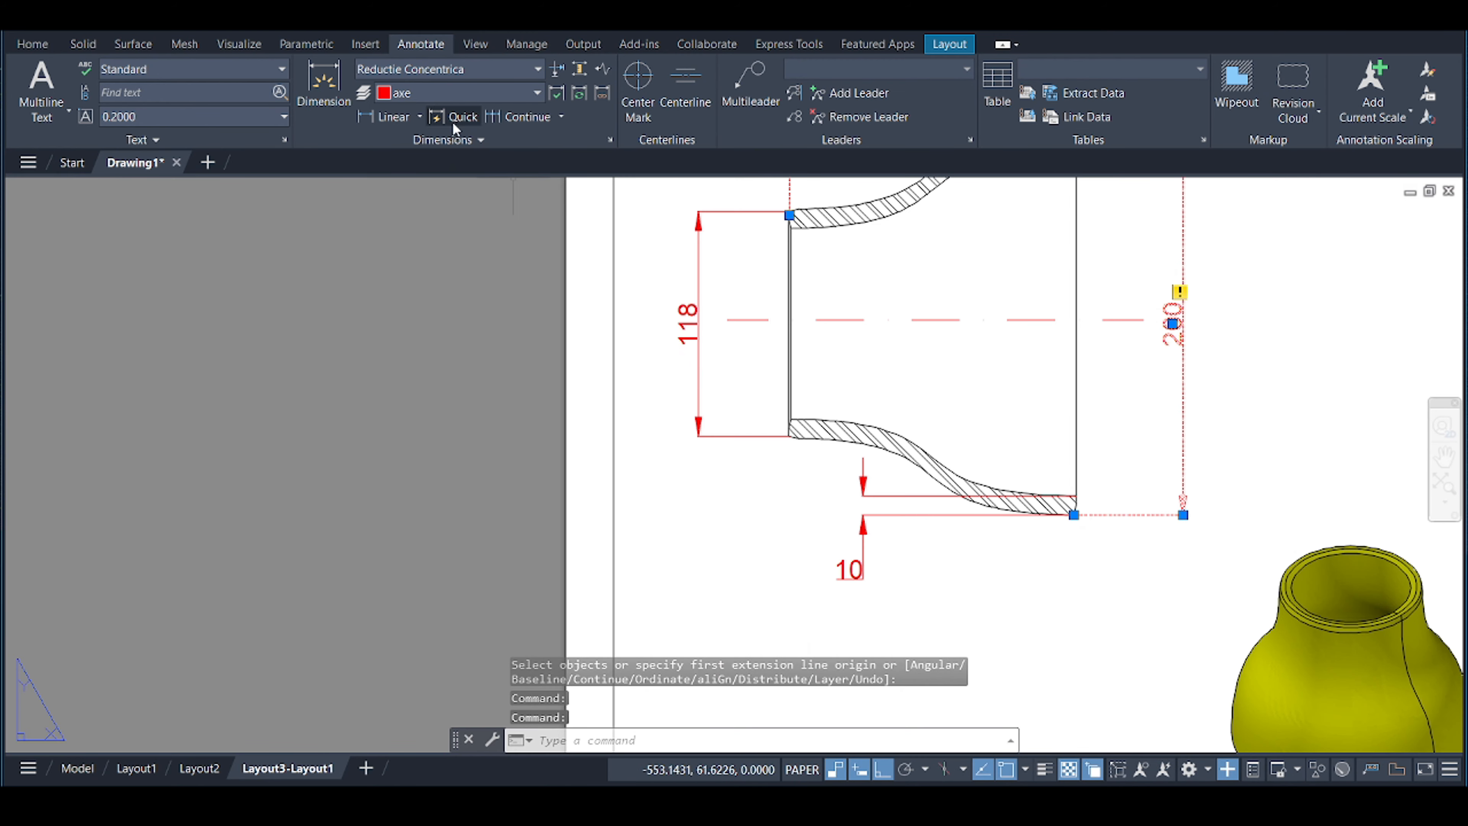
left_click(510, 95)
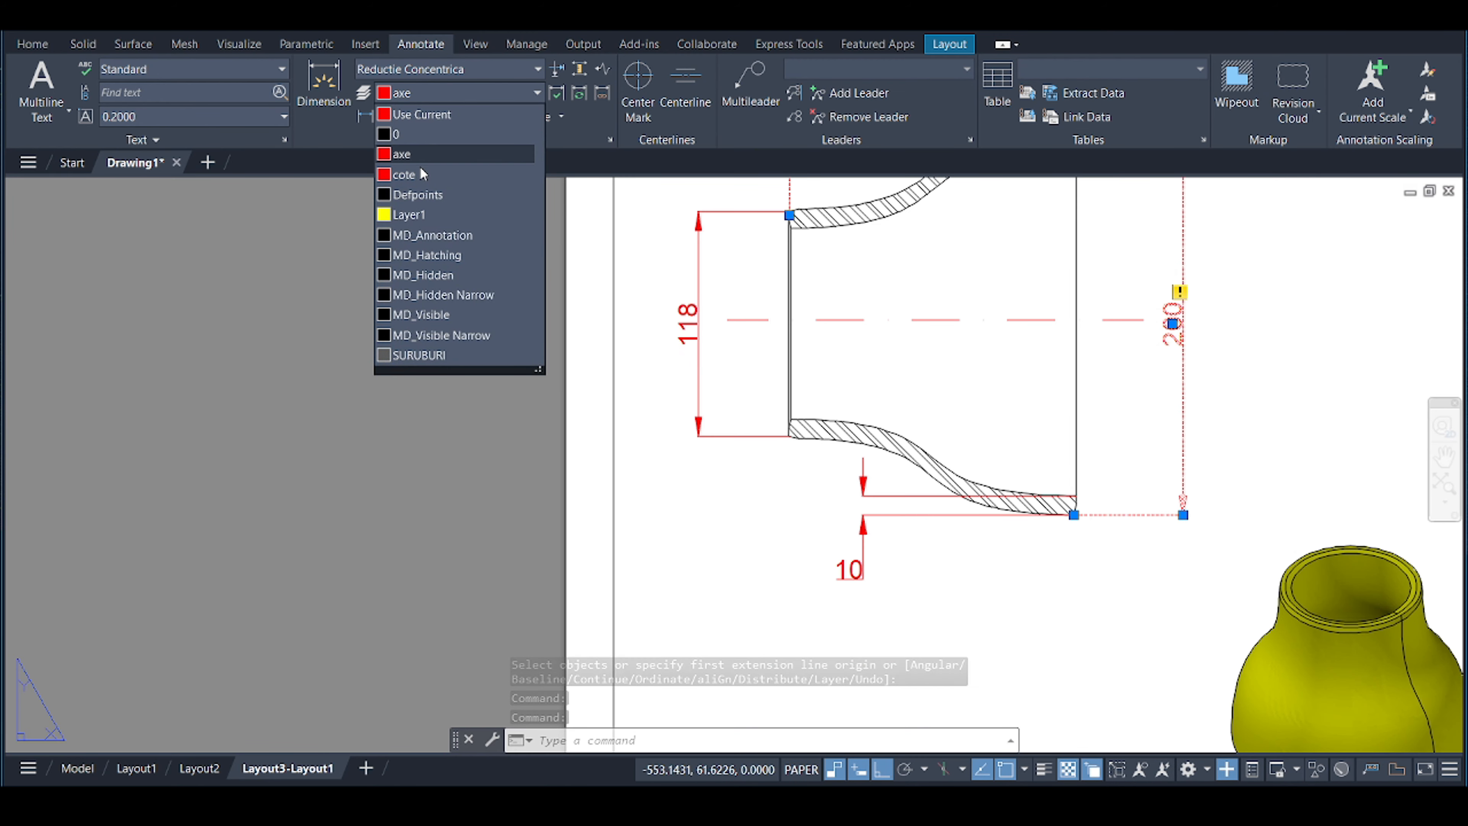
left_click(408, 174)
scroll(983, 399, "down", 6)
scroll(1160, 381, "up", 3)
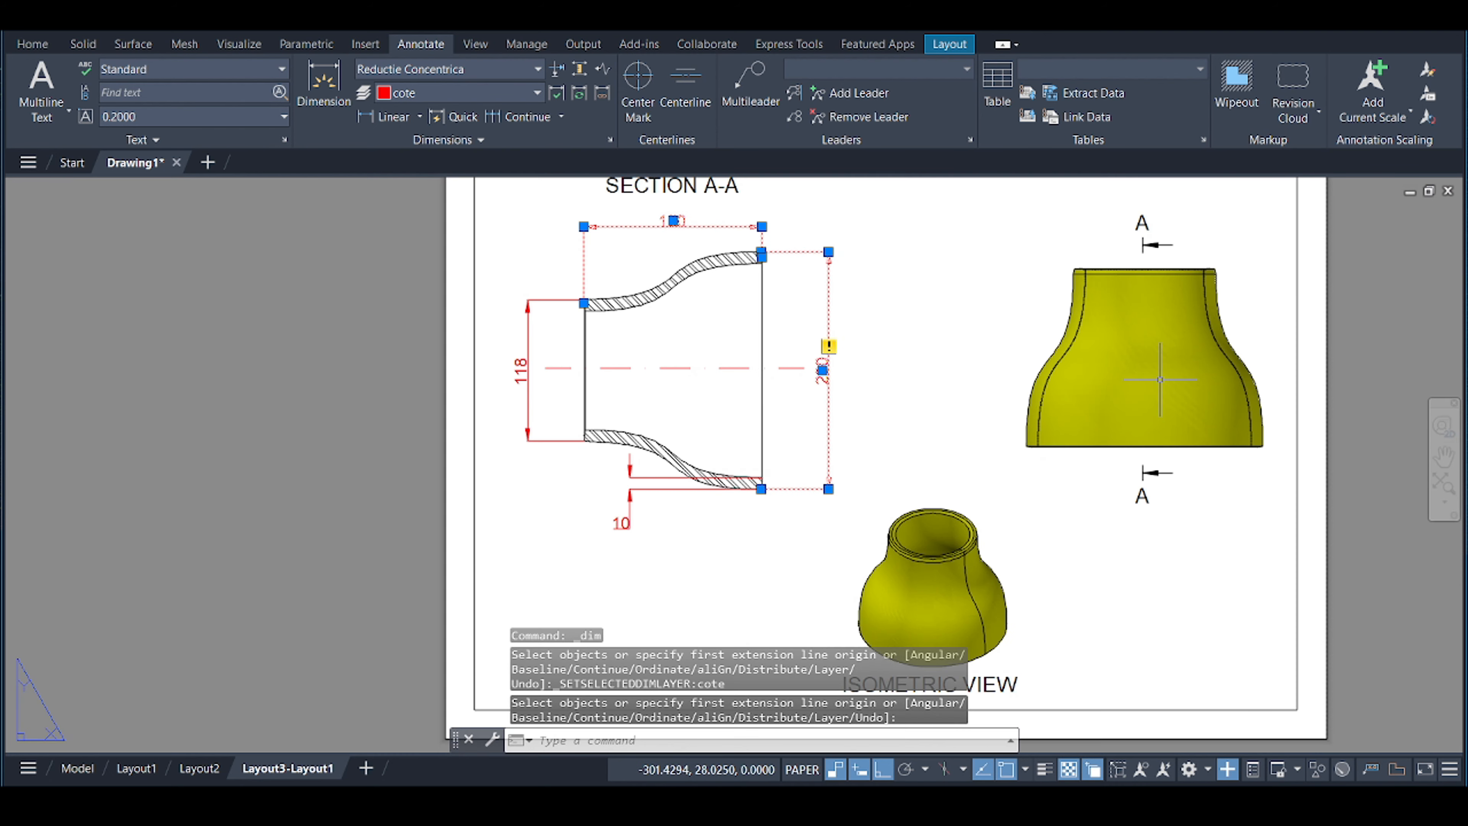
key("Return")
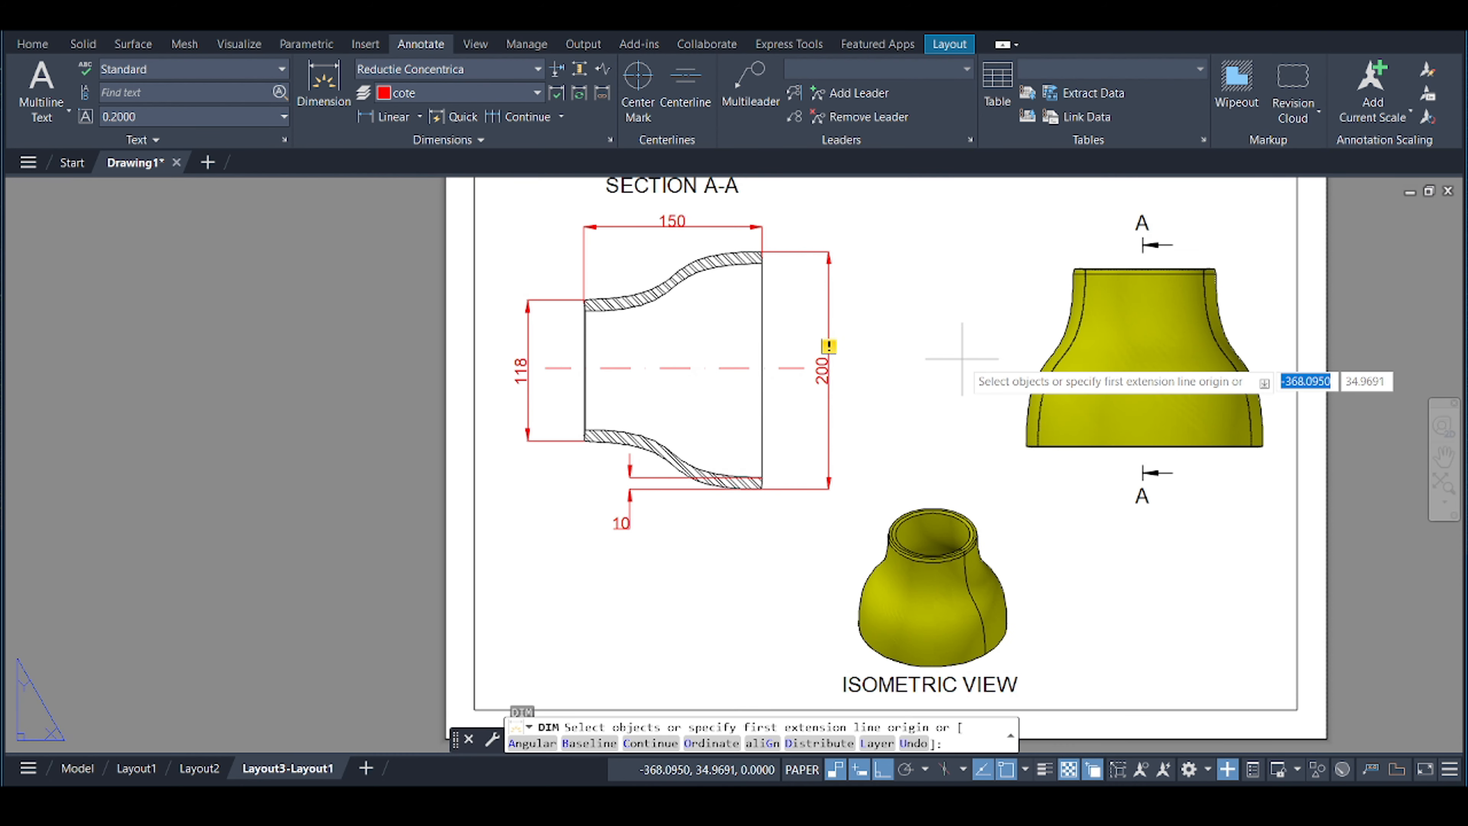
key("Escape")
Preview the plot of the current layout as a single sheet, inspect the sheet, and leave the preview.
scroll(954, 353, "down", 5)
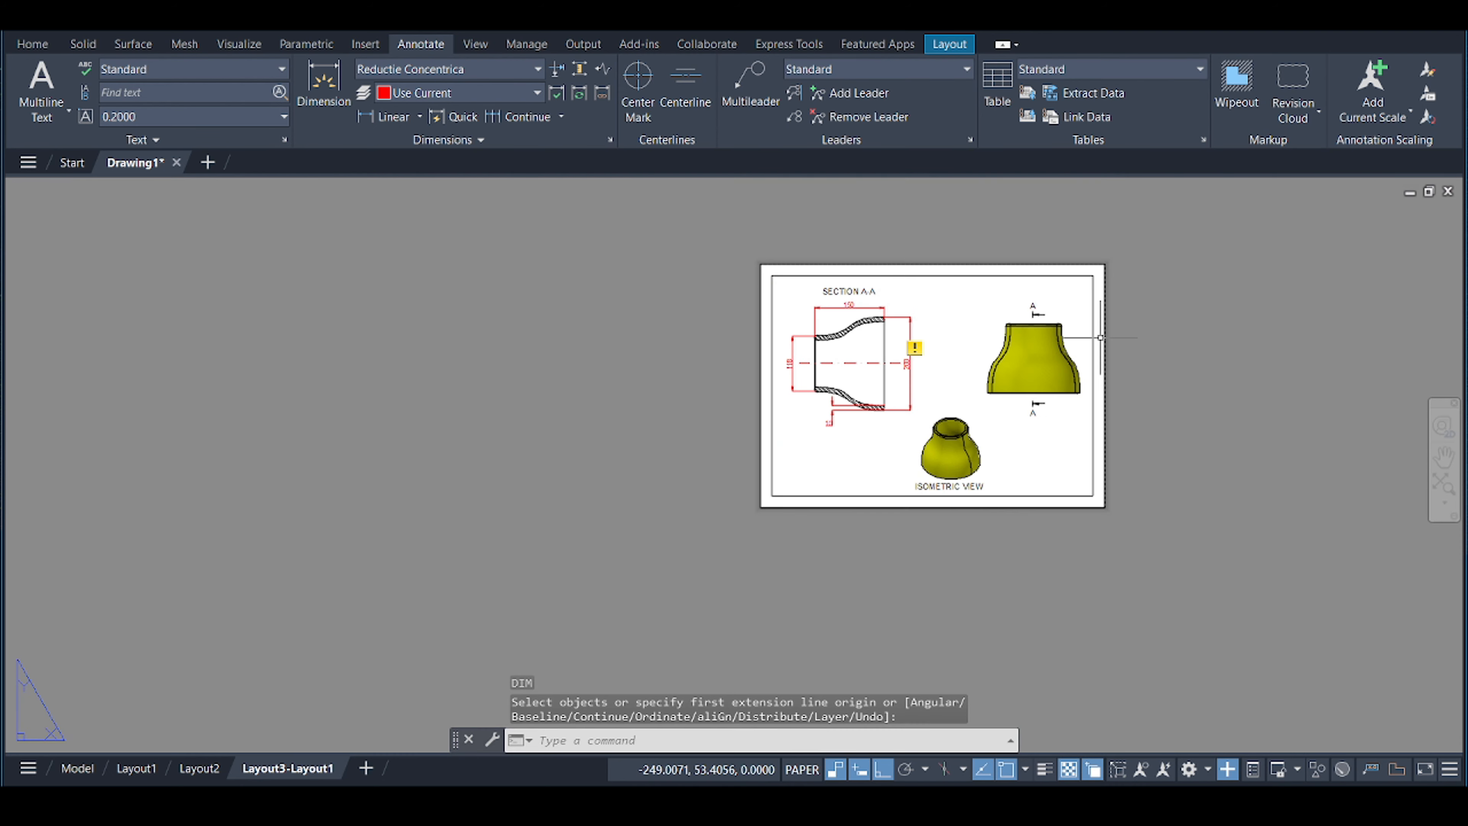
scroll(1080, 337, "up", 2)
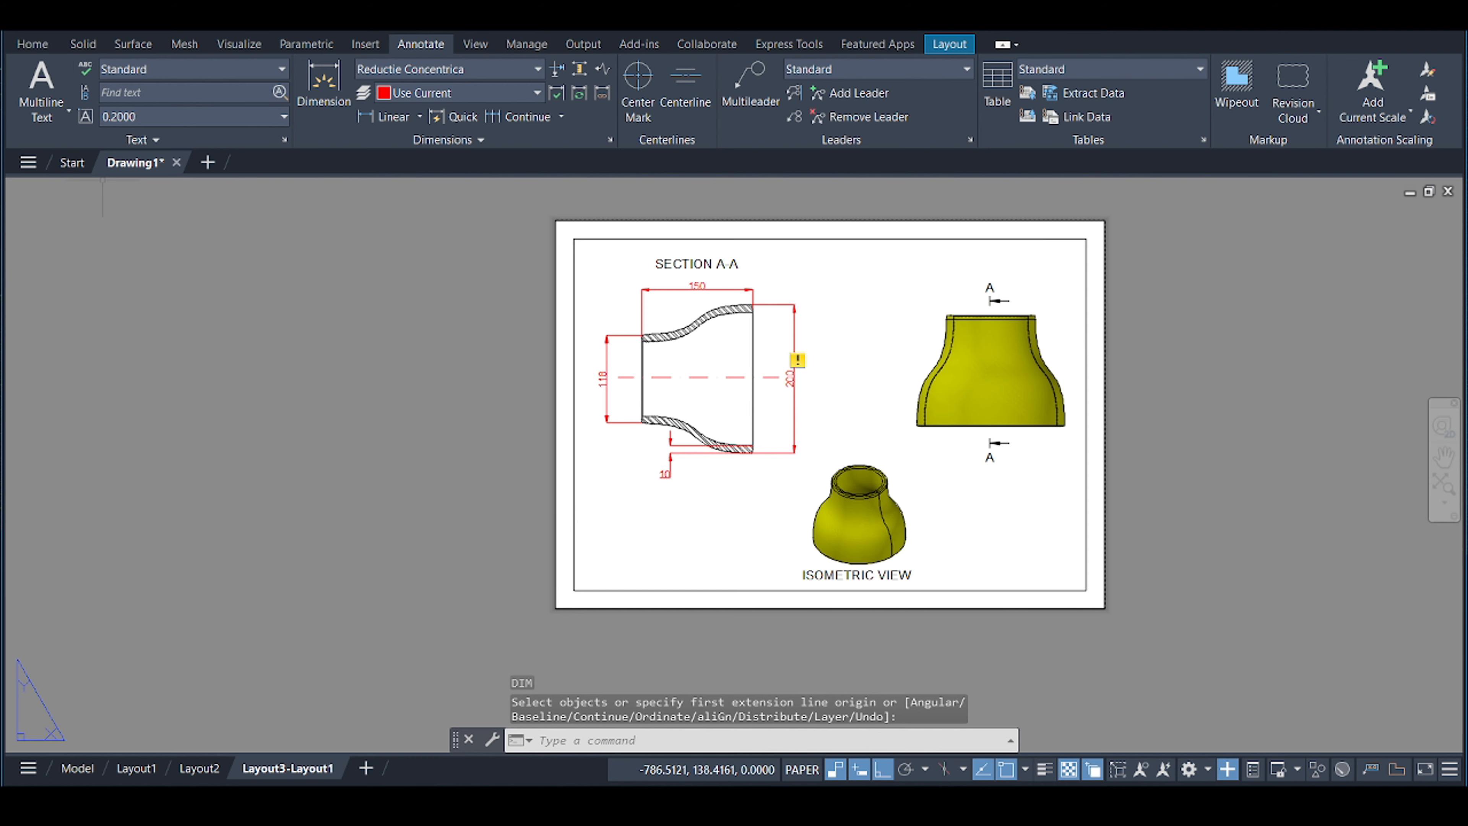
left_click(33, 56)
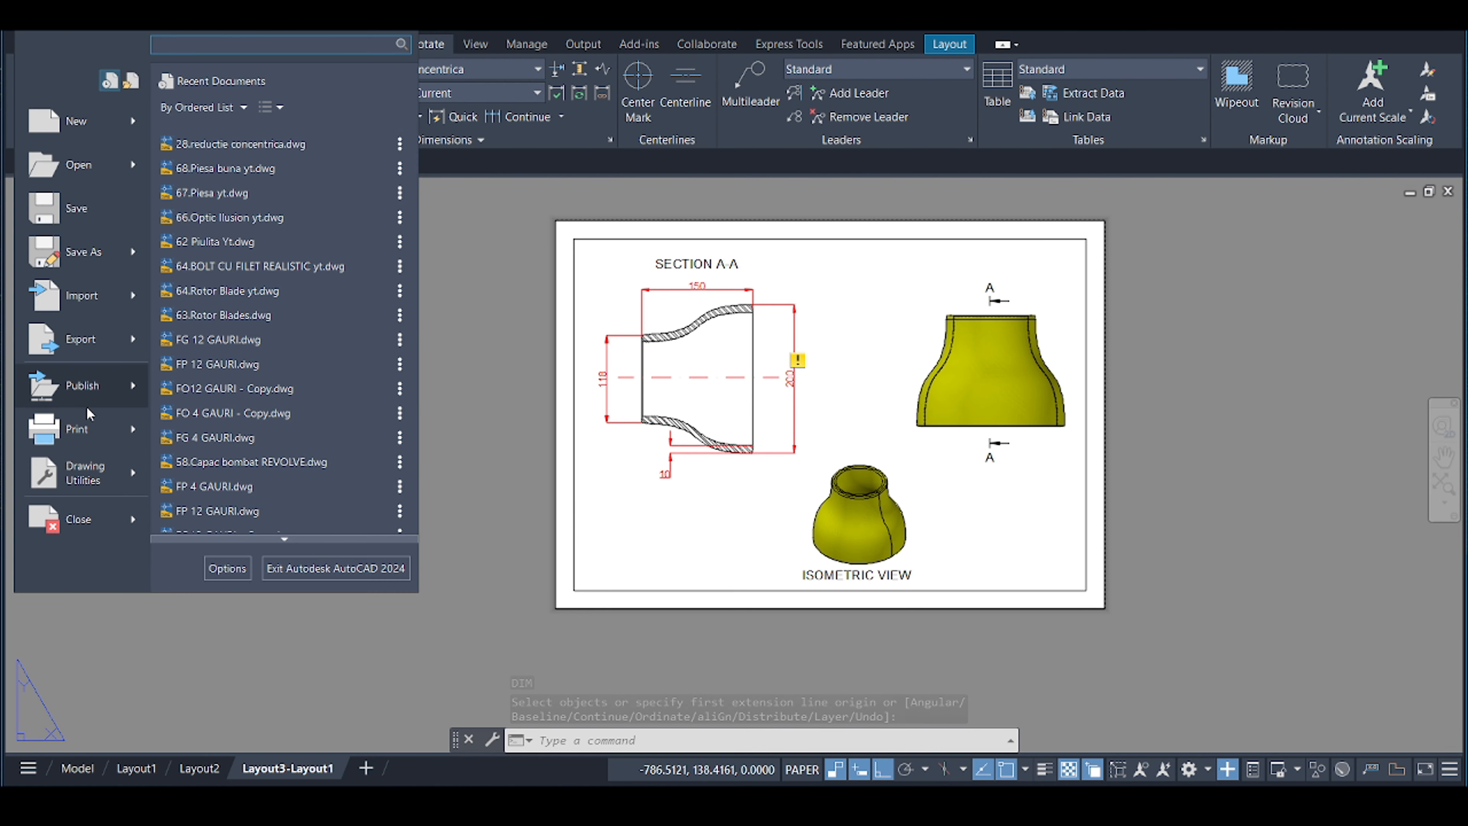
mouse_move(118, 429)
left_click(226, 157)
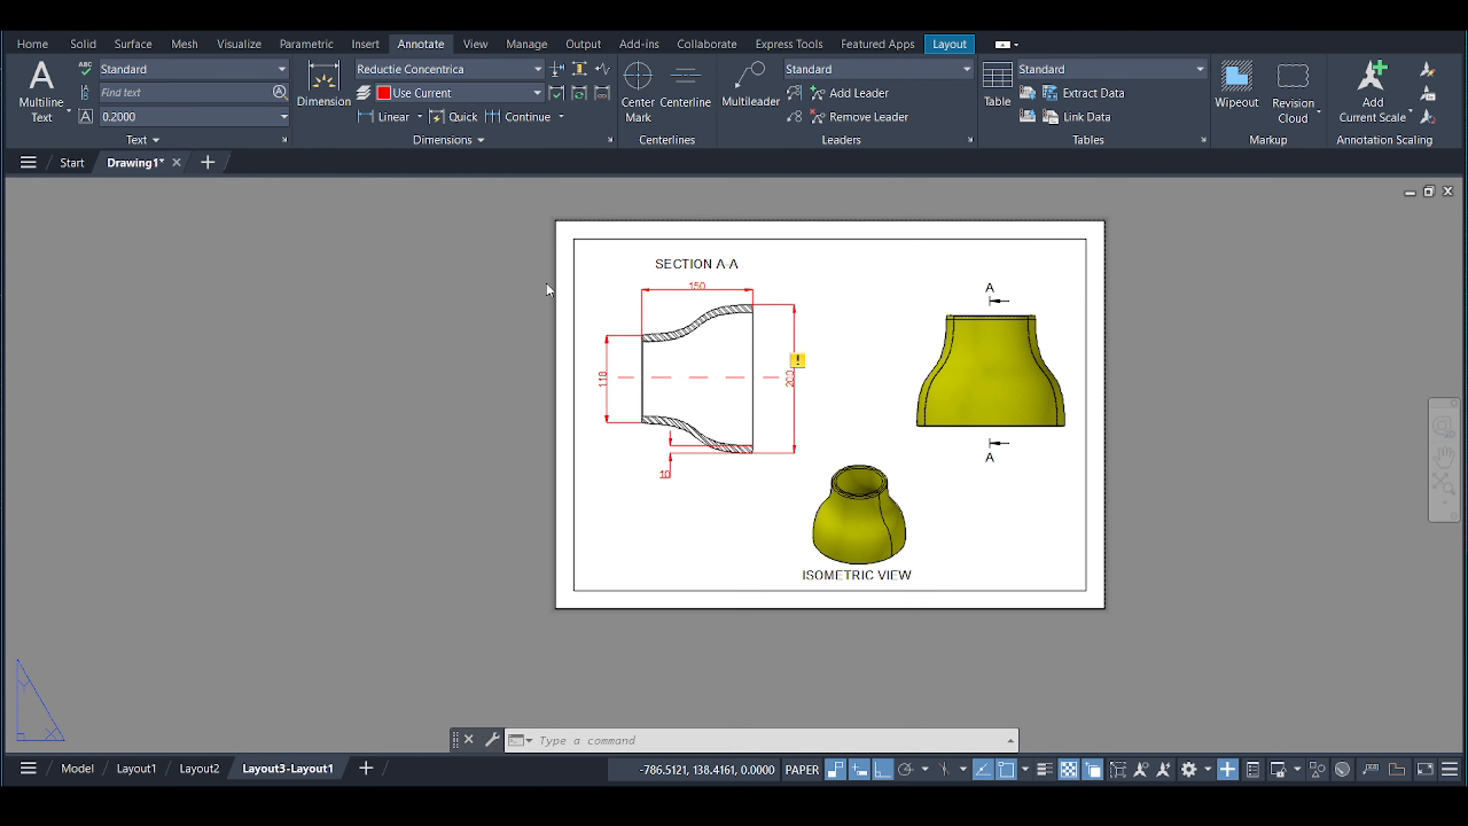
left_click(685, 452)
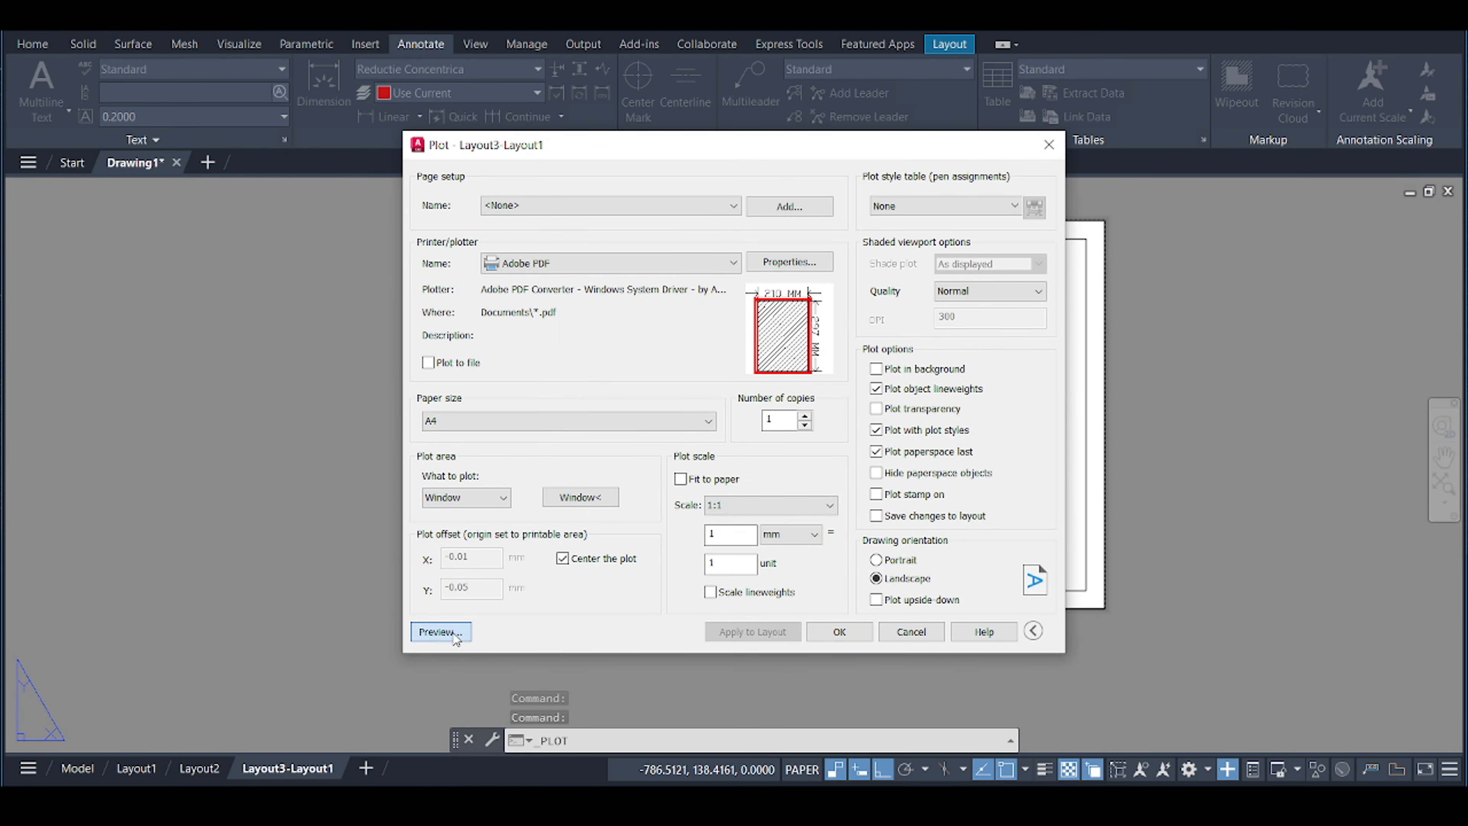
left_click(453, 634)
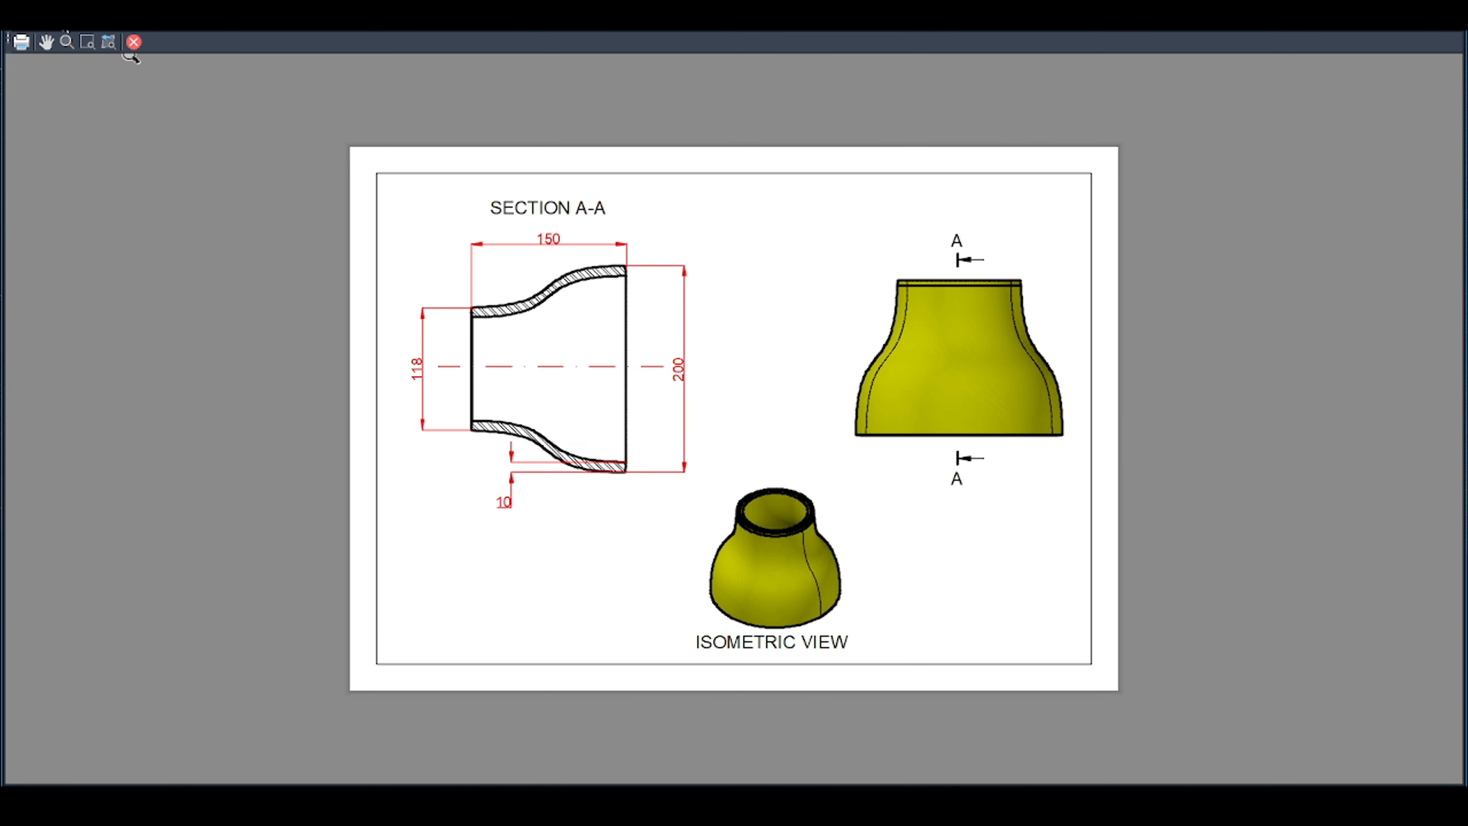
left_click(108, 43)
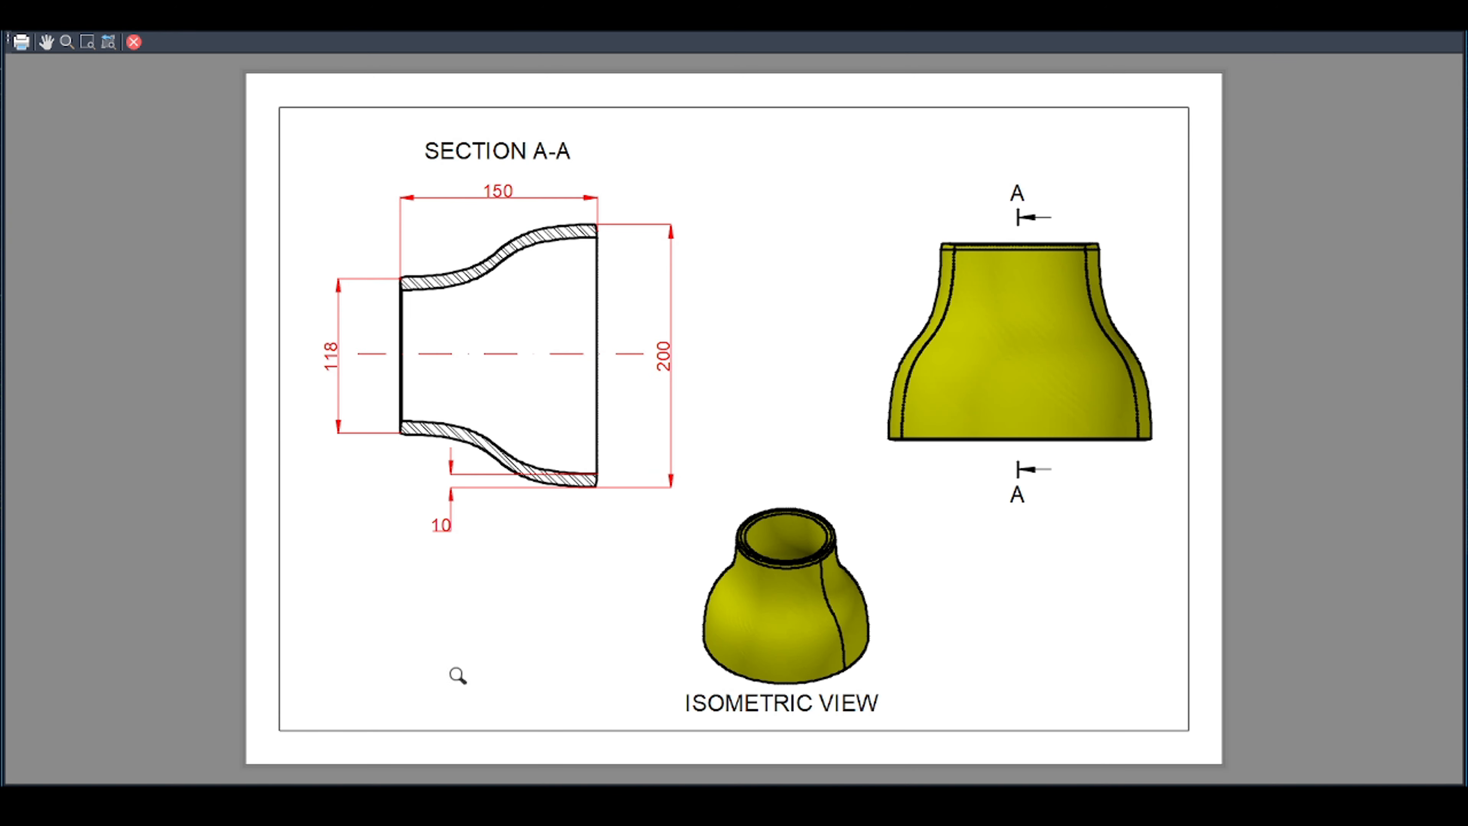
key("Escape")
Set the dimension layer to cote and dimension the small end's outer diameter between its outer wall edges, placing the dimension outside that end.
left_click(447, 92)
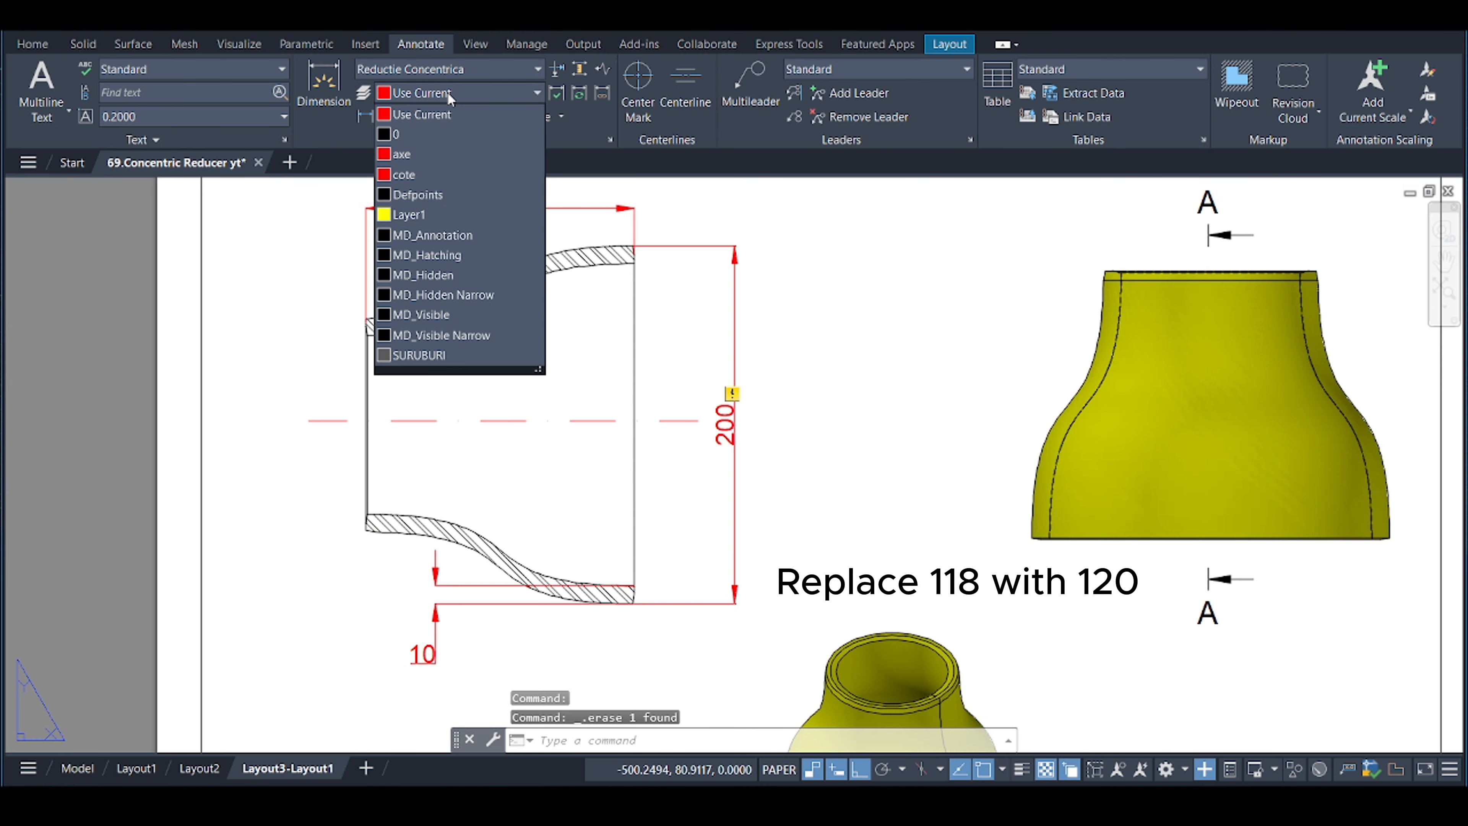
left_click(425, 176)
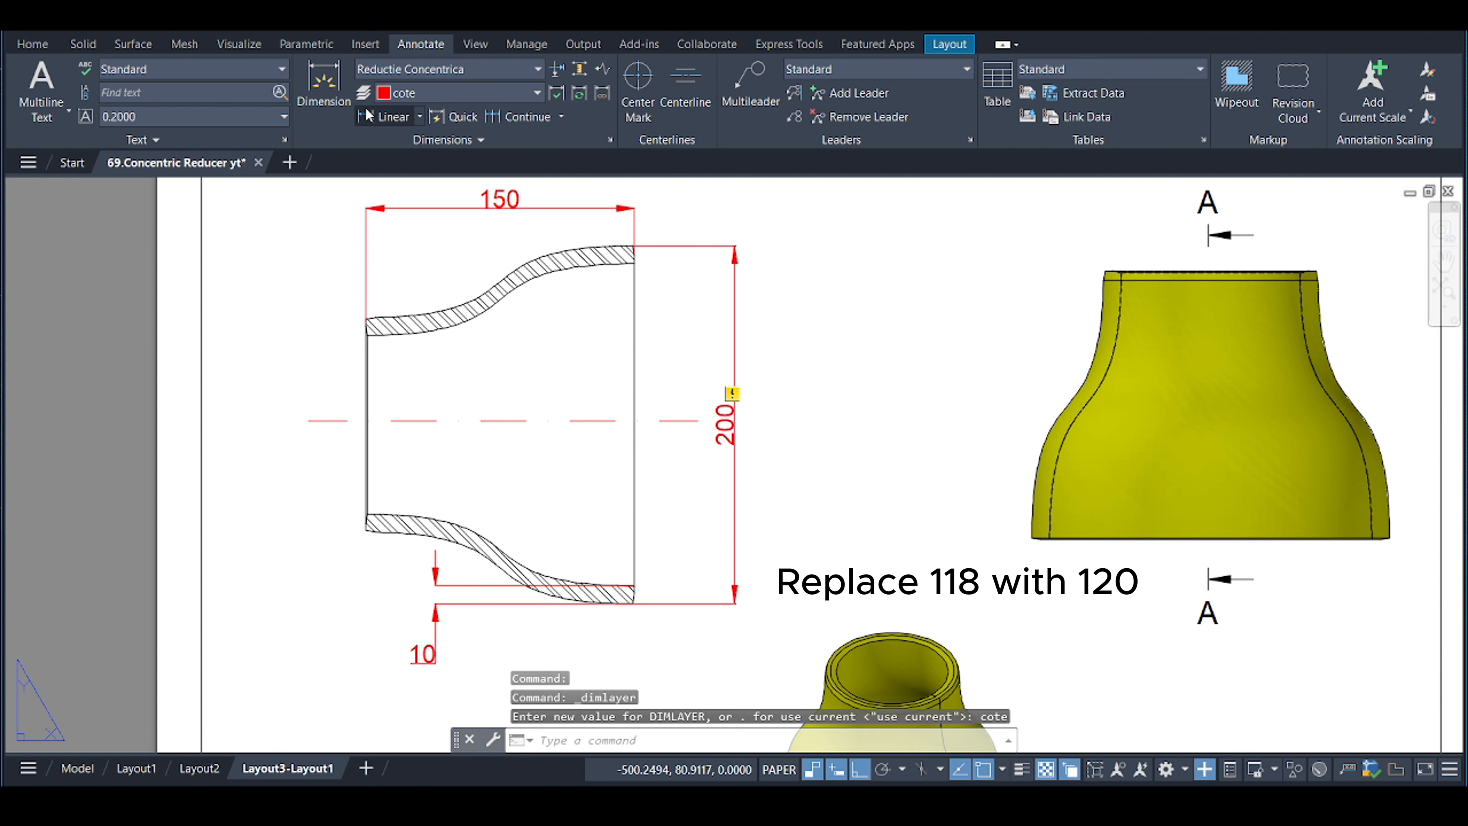
left_click(328, 97)
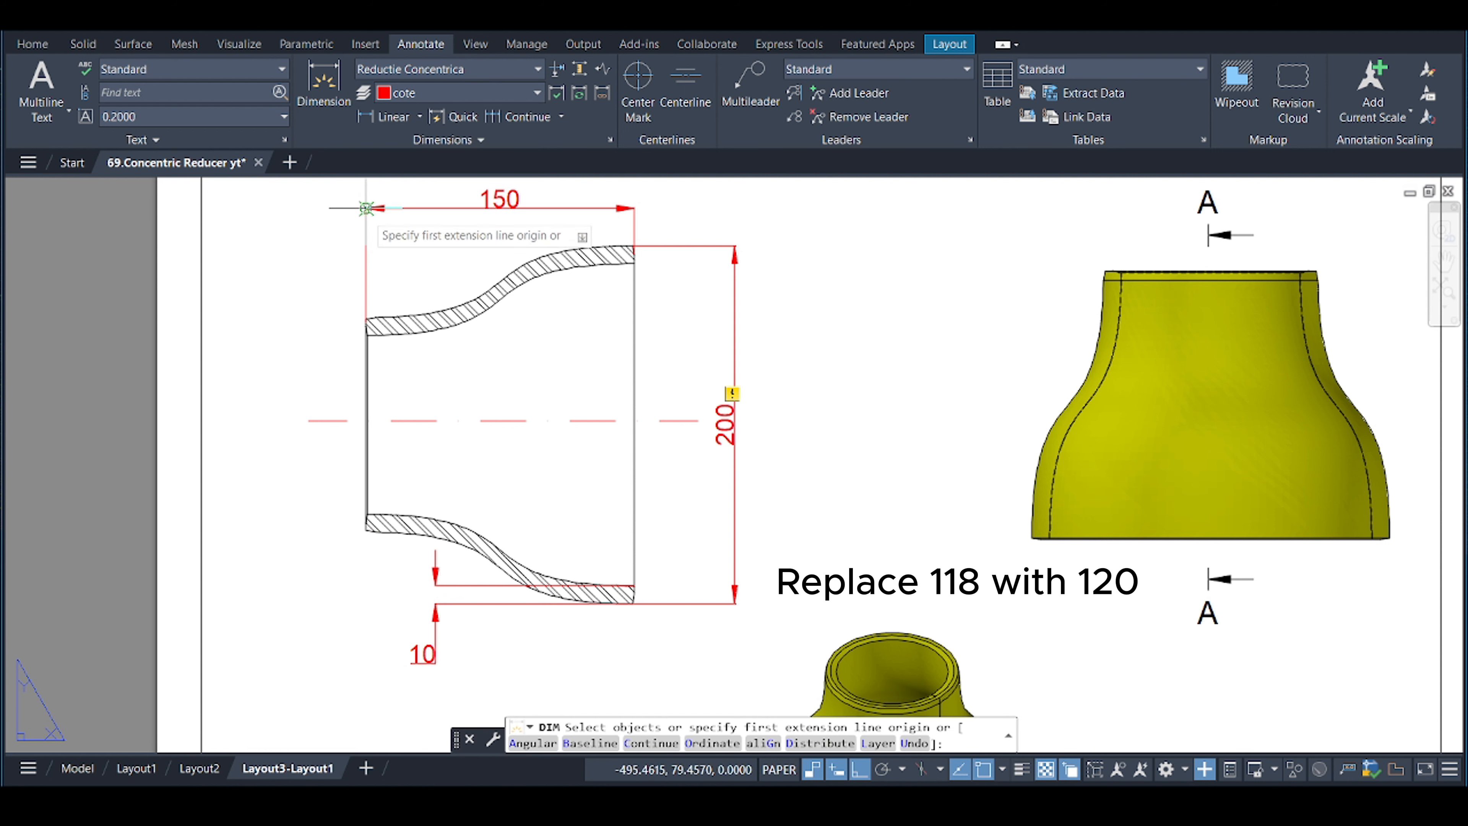
left_click(385, 317)
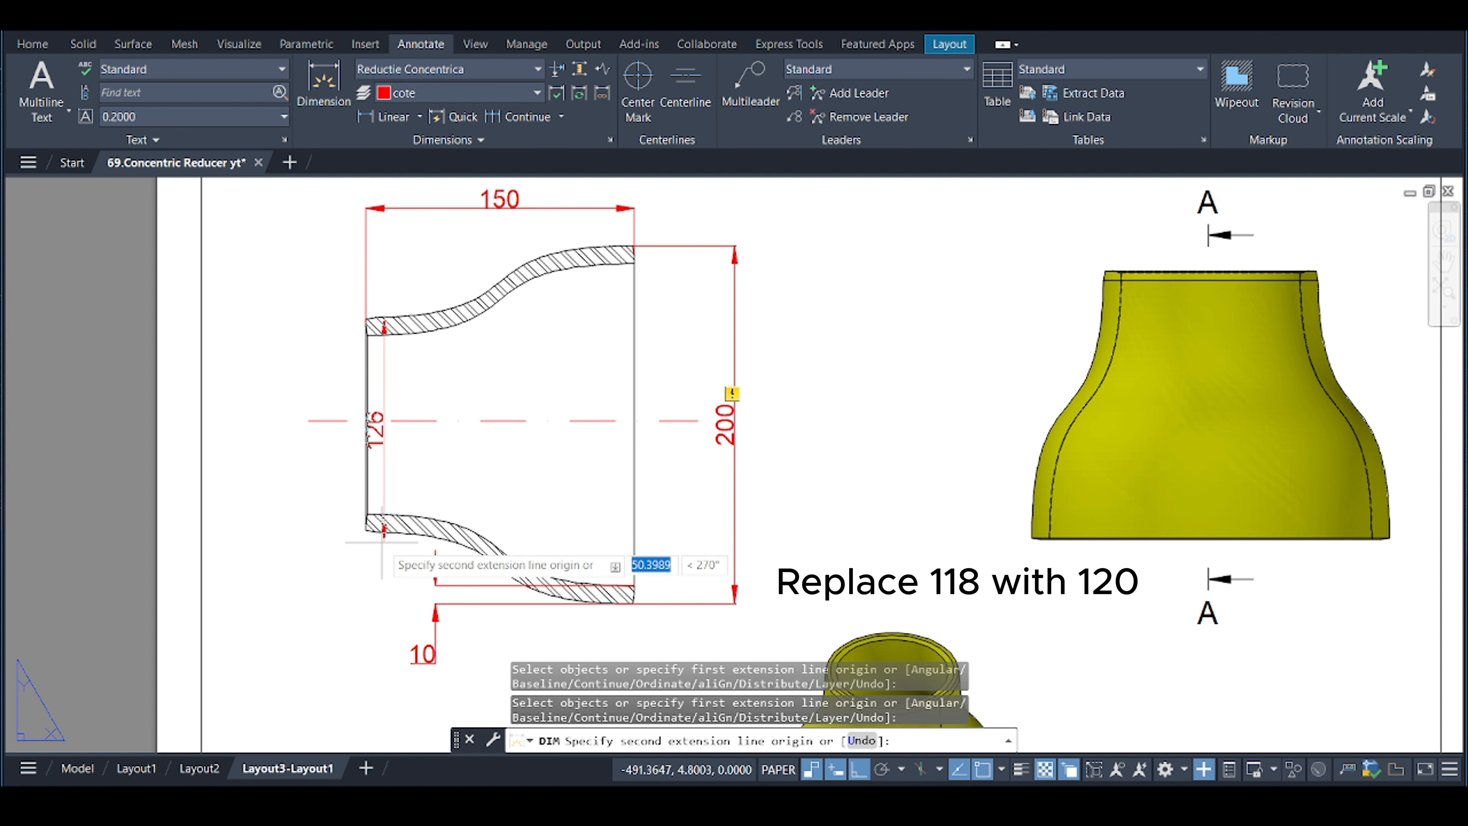
left_click(384, 529)
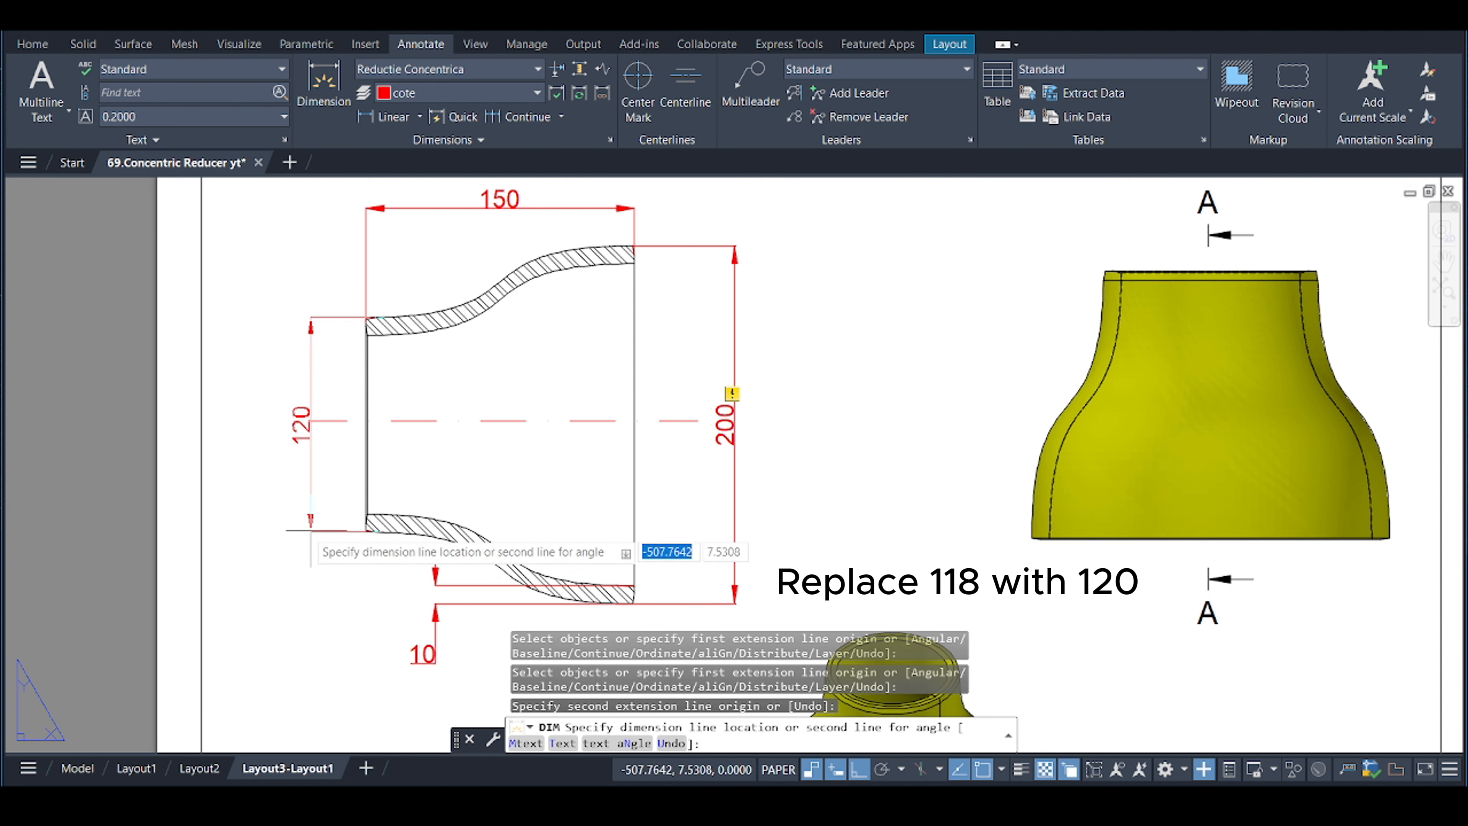
left_click(278, 495)
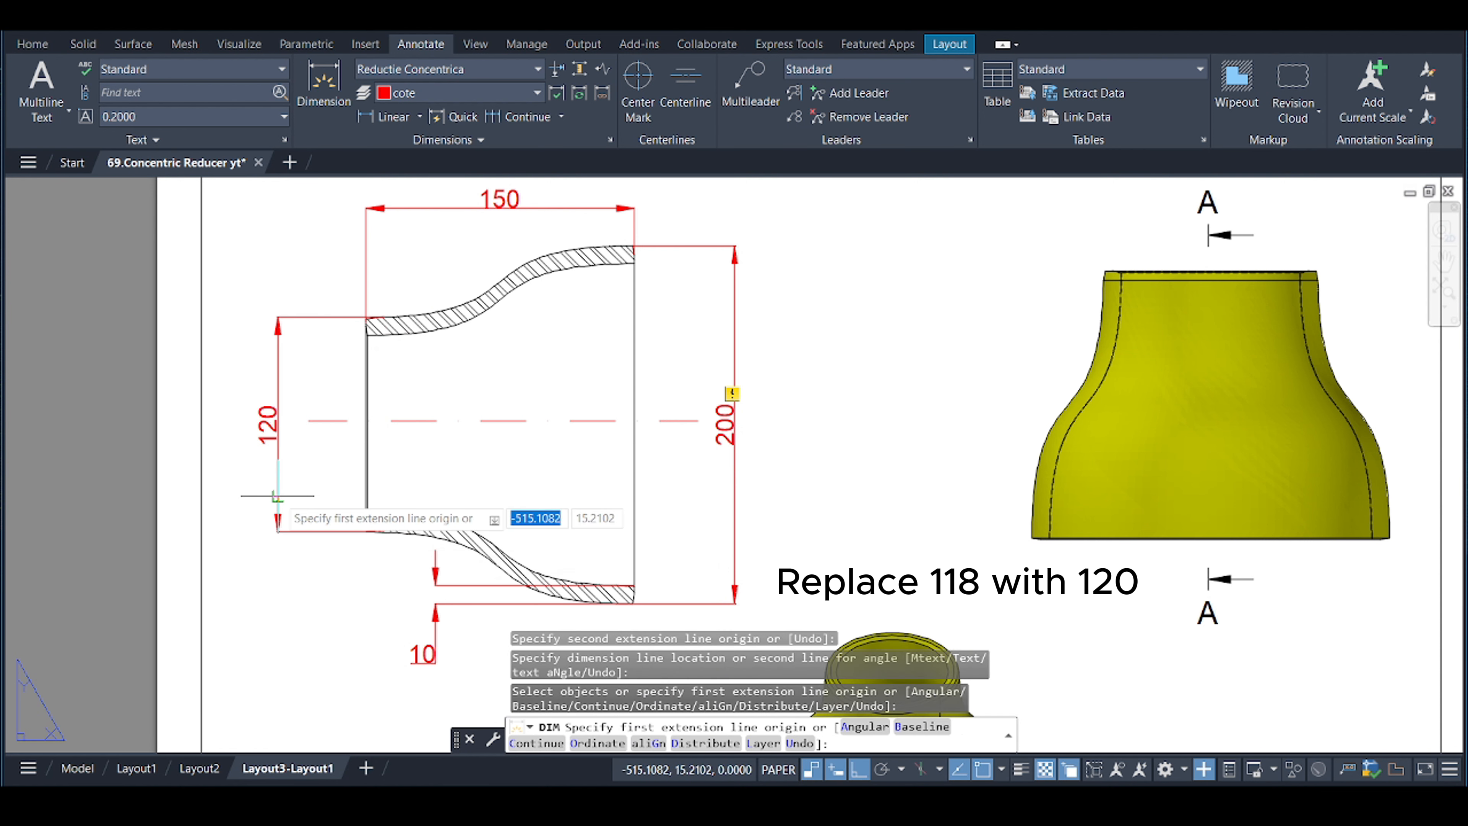